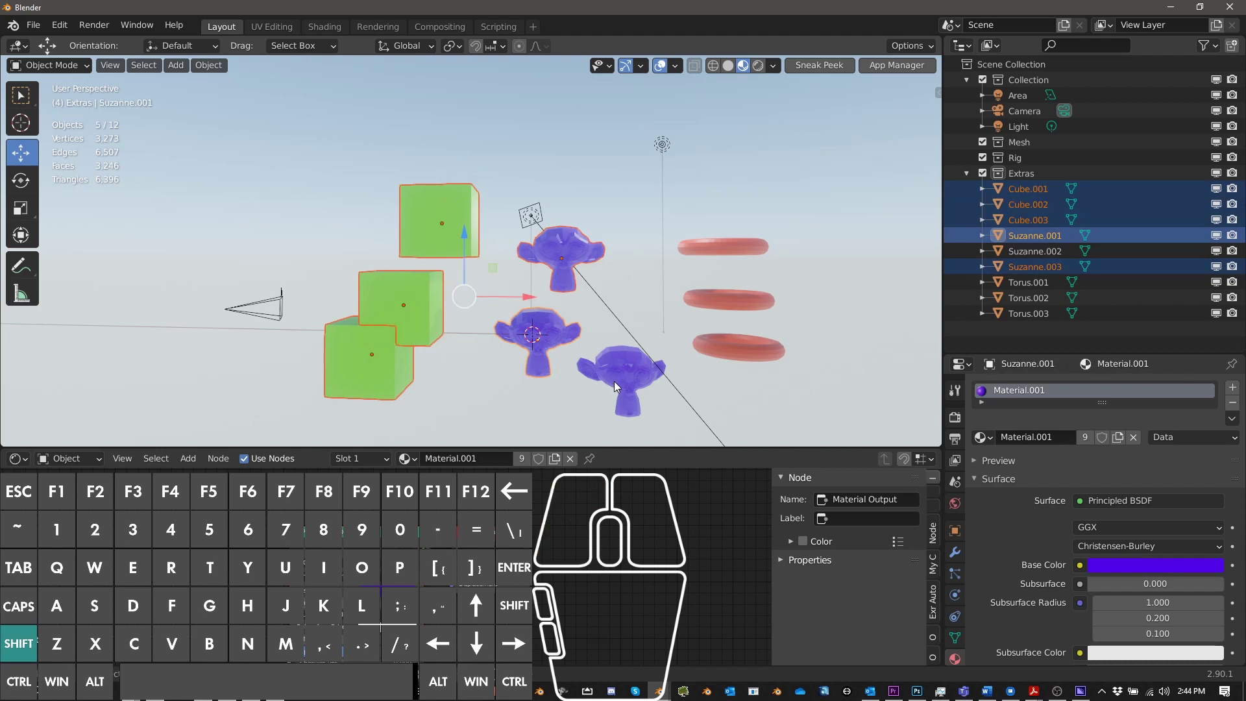
# Add the remaining purple monkey and the three red toruses to the selection of cubes and monkeys
pyautogui.keyDown('shift'); pyautogui.click(614, 380); pyautogui.keyUp('shift')
pyautogui.keyDown('shift'); pyautogui.click(743, 352); pyautogui.keyUp('shift')
pyautogui.keyDown('shift'); pyautogui.click(745, 295); pyautogui.keyUp('shift')
pyautogui.keyDown('shift'); pyautogui.click(748, 238); pyautogui.keyUp('shift')
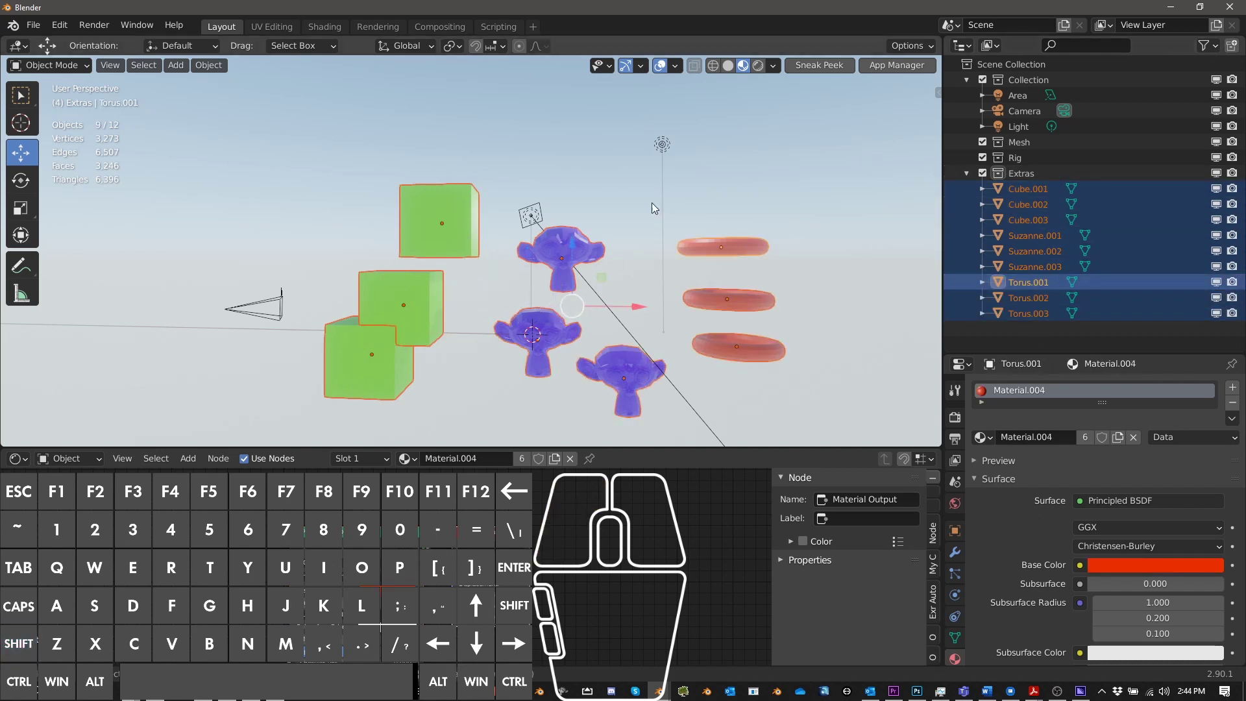
pyautogui.keyDown('shift'); pyautogui.moveTo(610, 341); pyautogui.dragTo(566, 305, button='middle'); pyautogui.keyUp('shift')
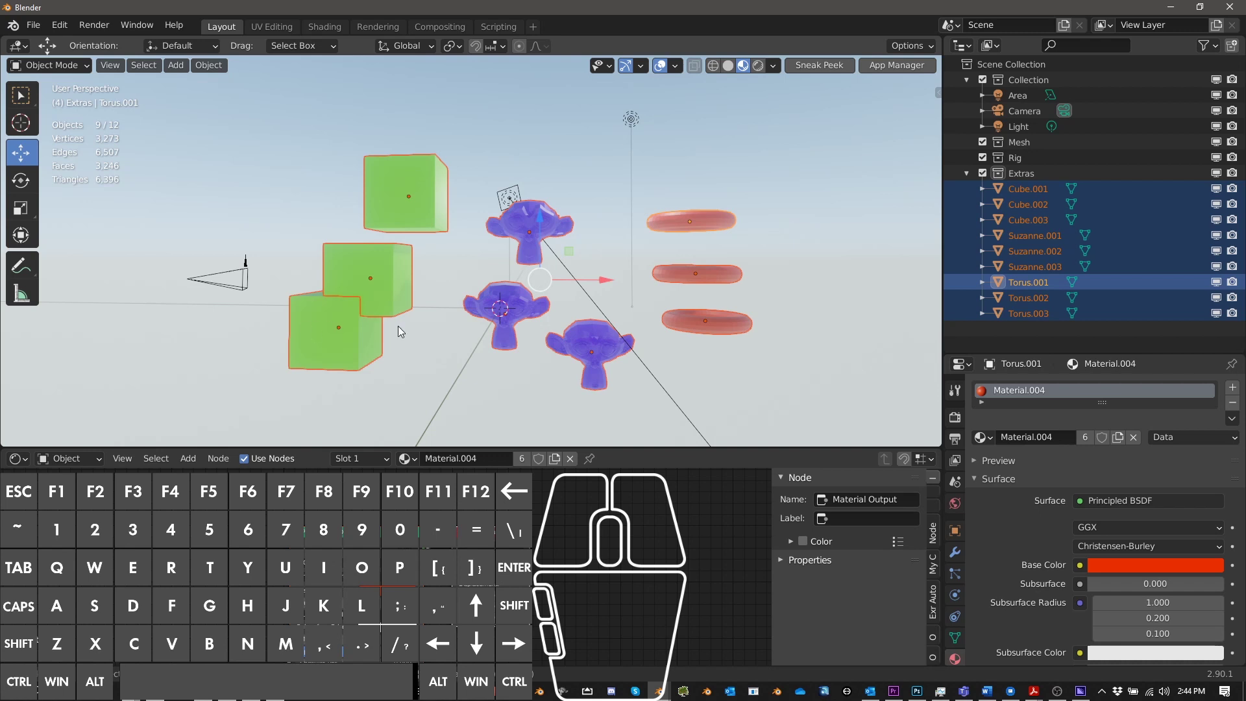
# Select the three green cubes as a group, and in their place the three red toruses
pyautogui.click(381, 309)
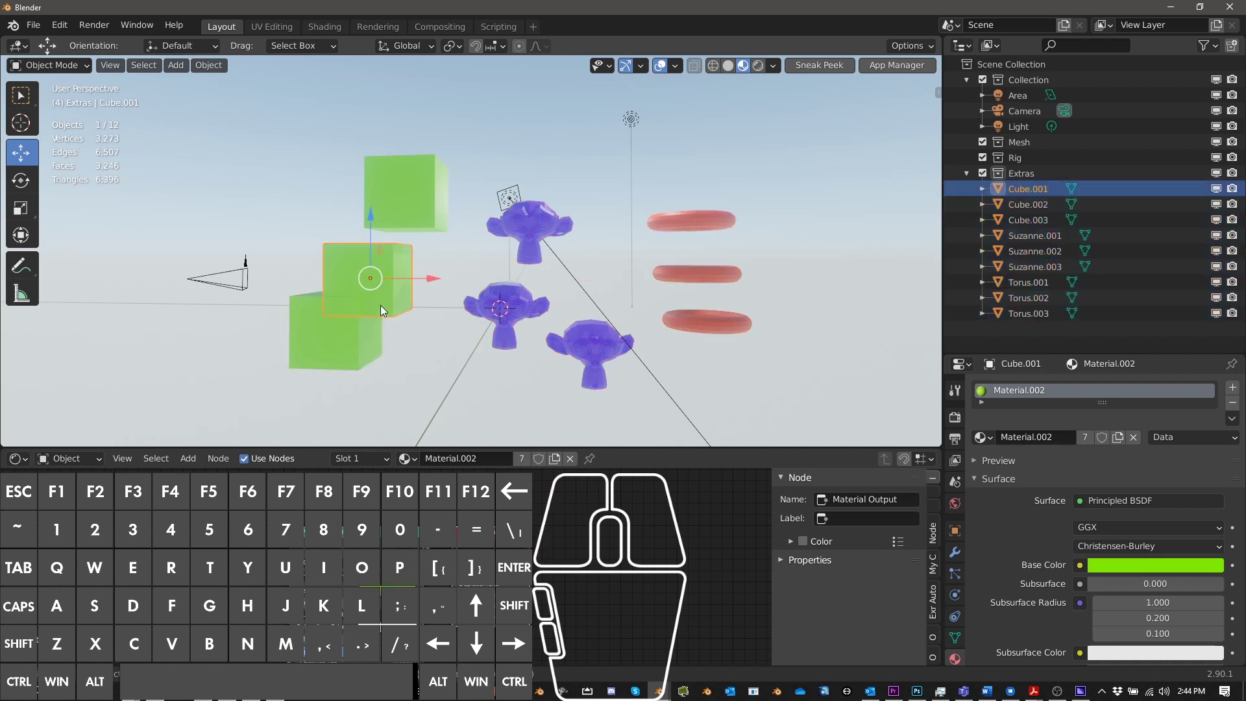
pyautogui.keyDown('shift'); pyautogui.click(341, 351); pyautogui.keyUp('shift')
pyautogui.keyDown('shift'); pyautogui.click(410, 216); pyautogui.keyUp('shift')
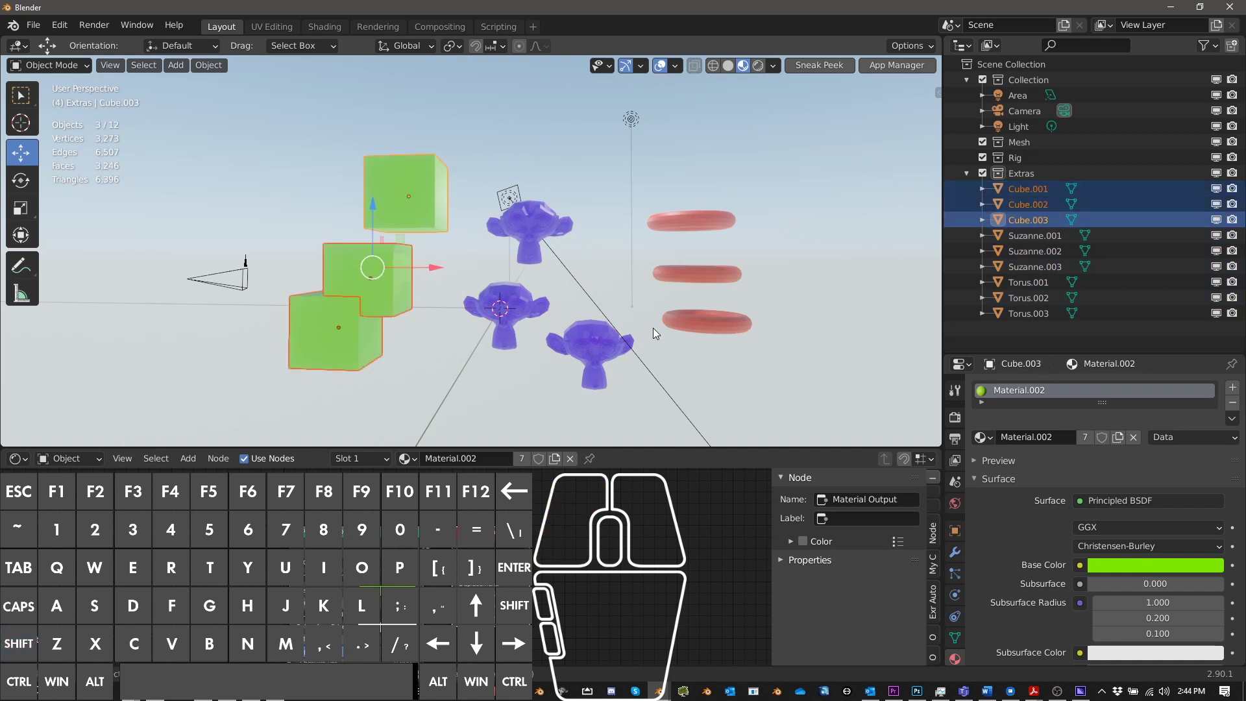
pyautogui.click(711, 326)
pyautogui.keyDown('shift'); pyautogui.click(738, 275); pyautogui.keyUp('shift')
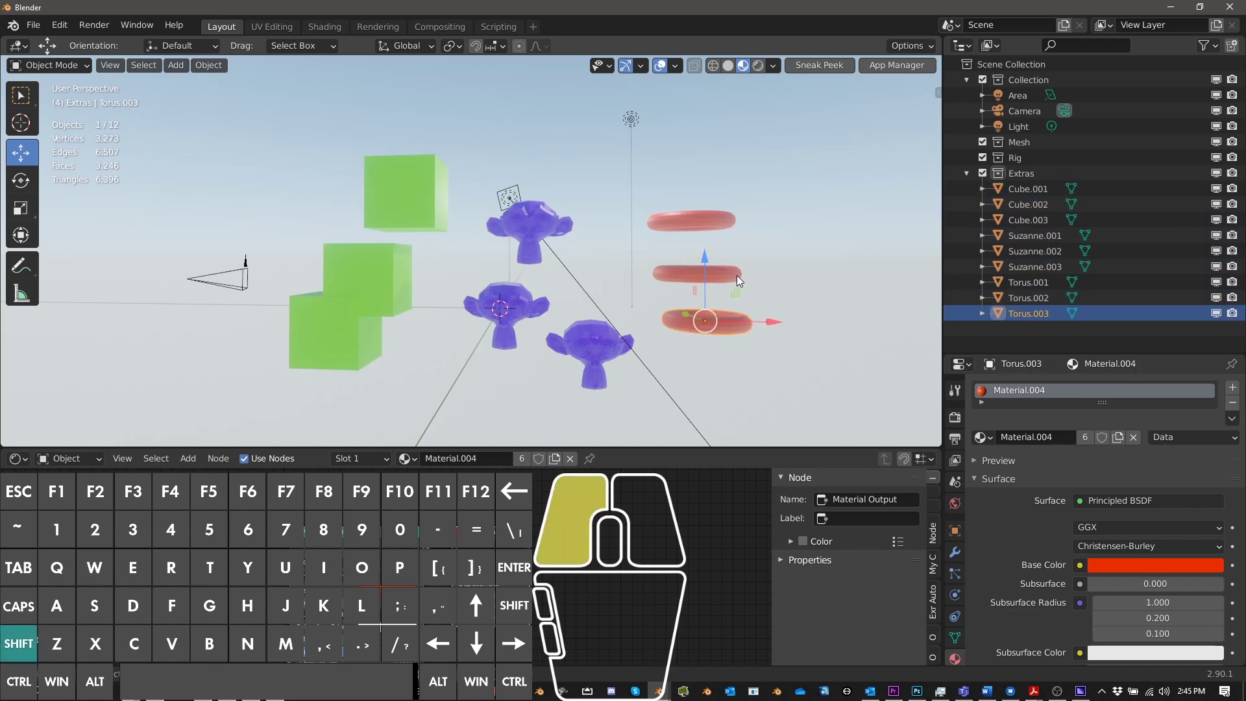
pyautogui.keyDown('shift'); pyautogui.click(719, 222); pyautogui.keyUp('shift')
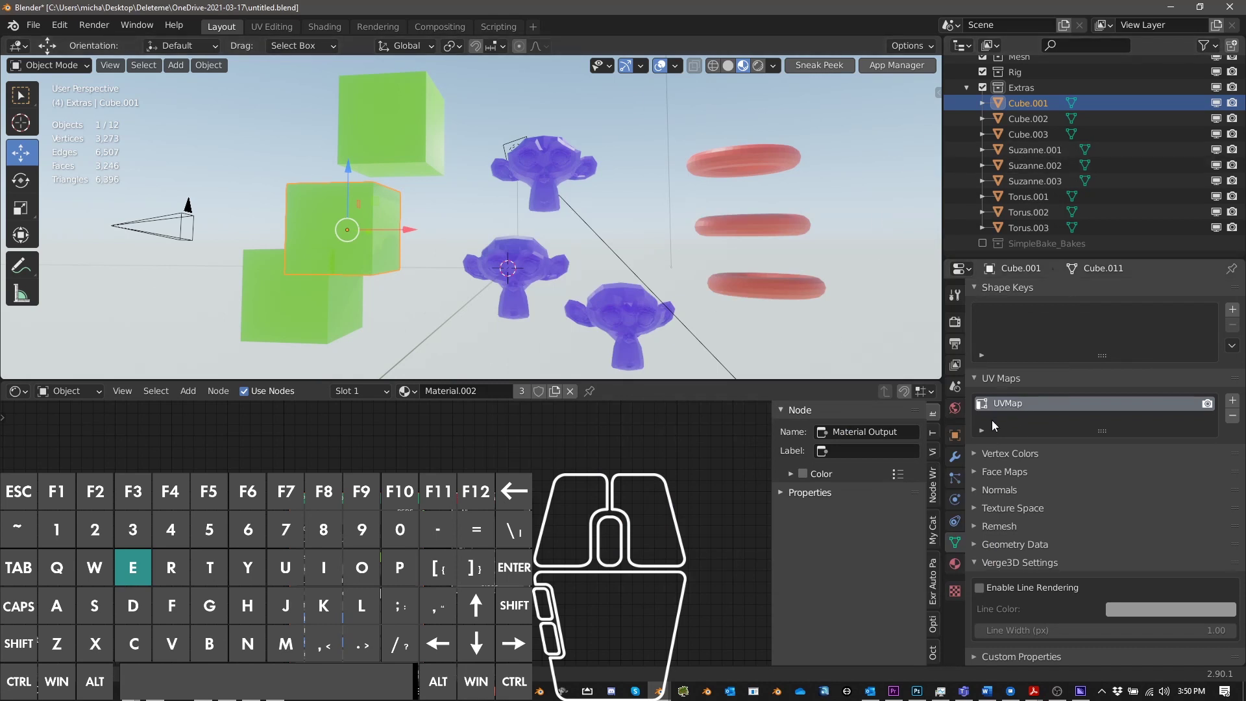
# Examine the UV map and material nodes of Suzanne.001 and Suzanne.003
pyautogui.click(506, 297)
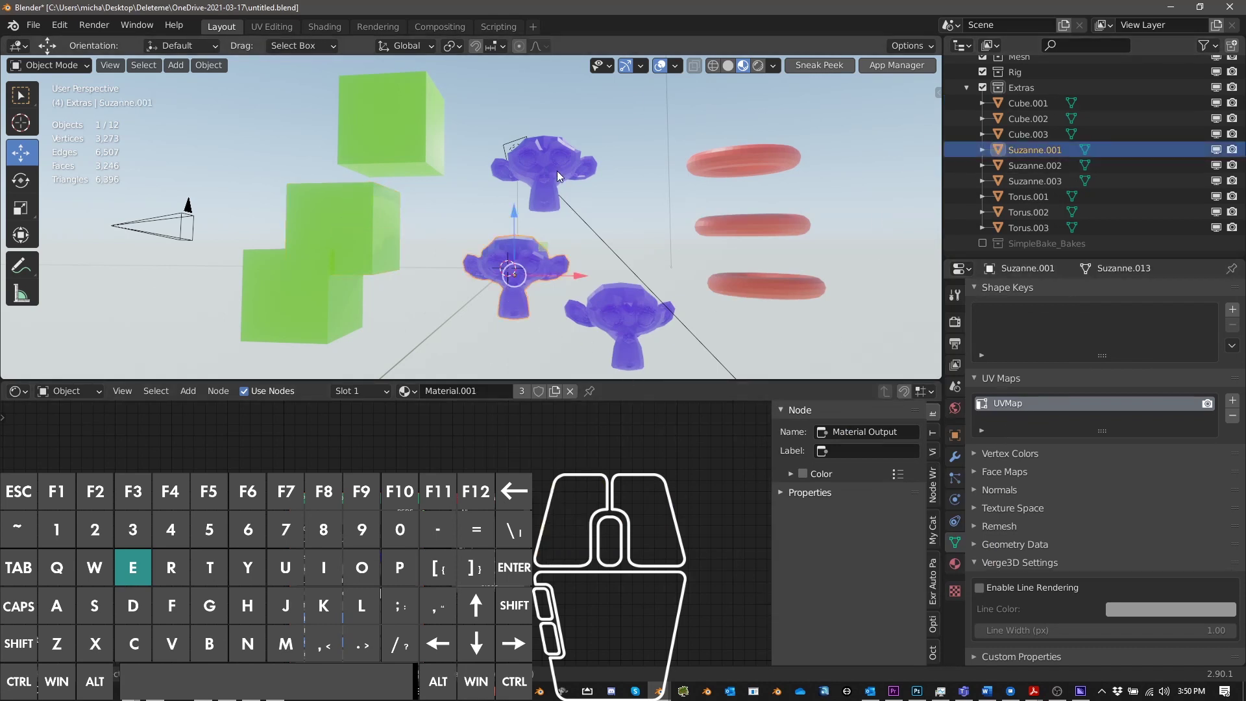
pyautogui.click(560, 175)
pyautogui.scroll(4, 471, 459)
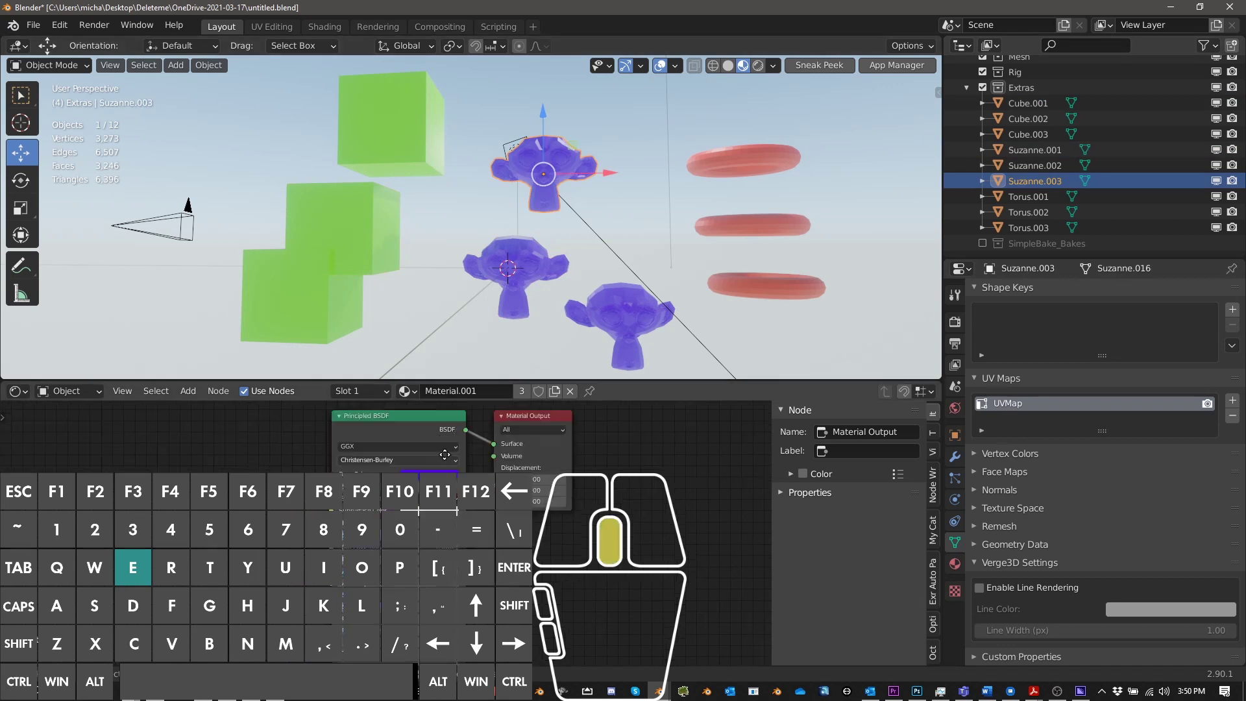
pyautogui.scroll(-1, 467, 458)
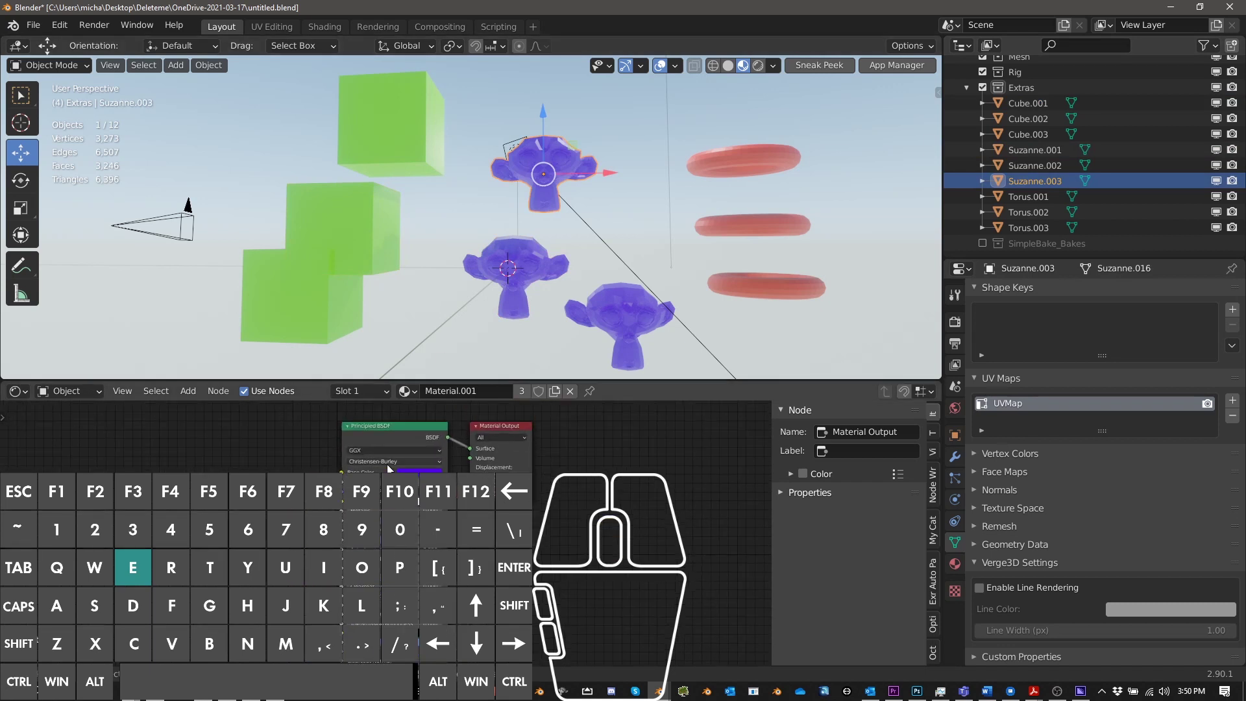
pyautogui.scroll(-2, 454, 477)
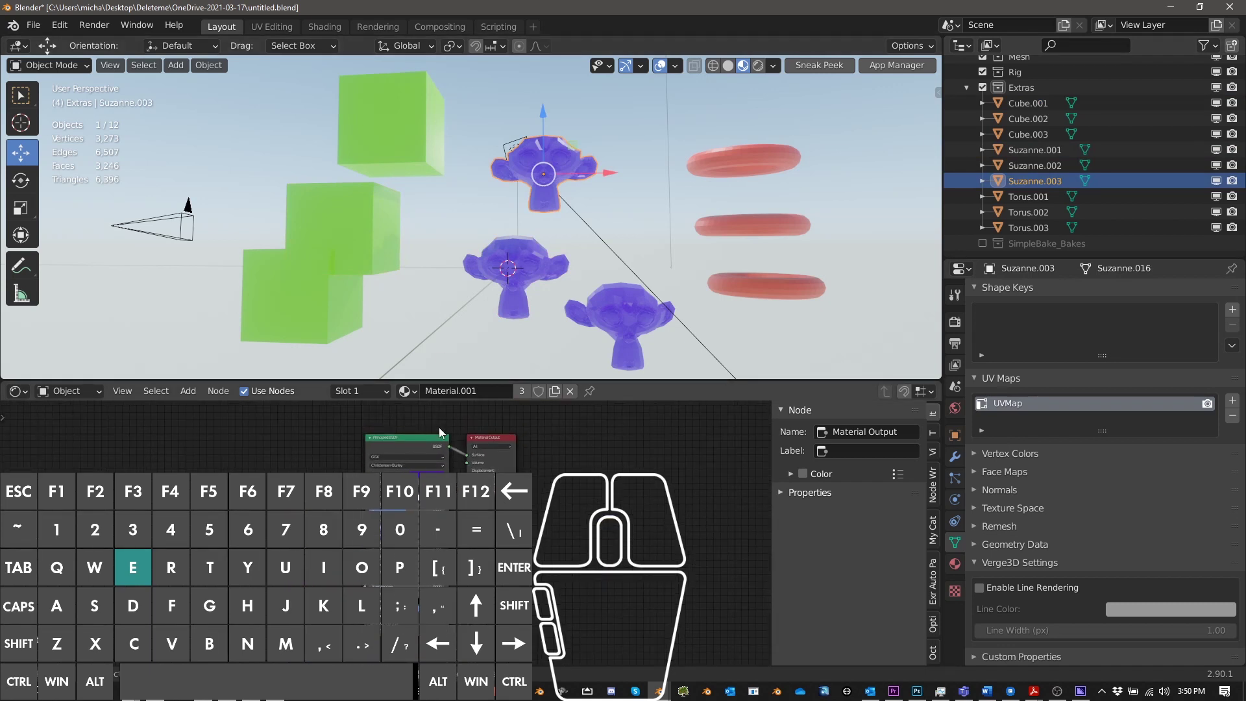
pyautogui.moveTo(581, 150); pyautogui.dragTo(649, 259, button='middle')
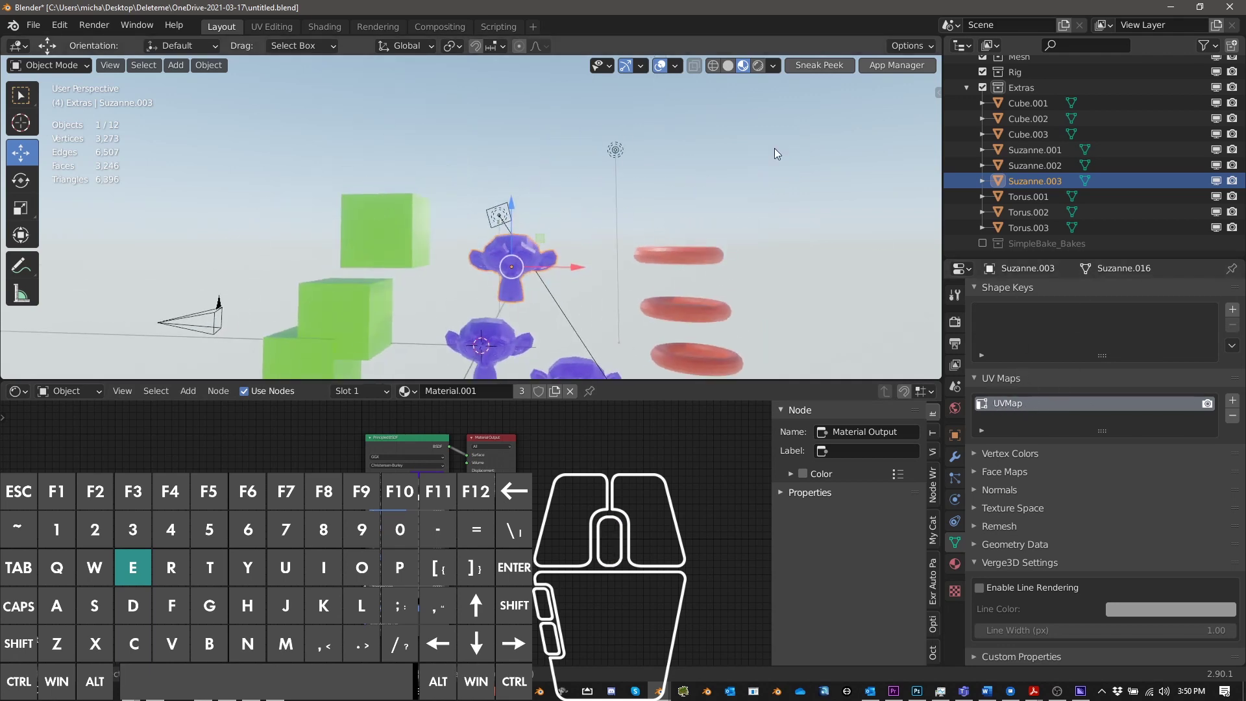
# Select all nine objects in the Extras collection, from Cube.001 to Torus.003
pyautogui.click(1027, 113)
pyautogui.click(1027, 105)
pyautogui.keyDown('shift'); pyautogui.click(1032, 227); pyautogui.keyUp('shift')
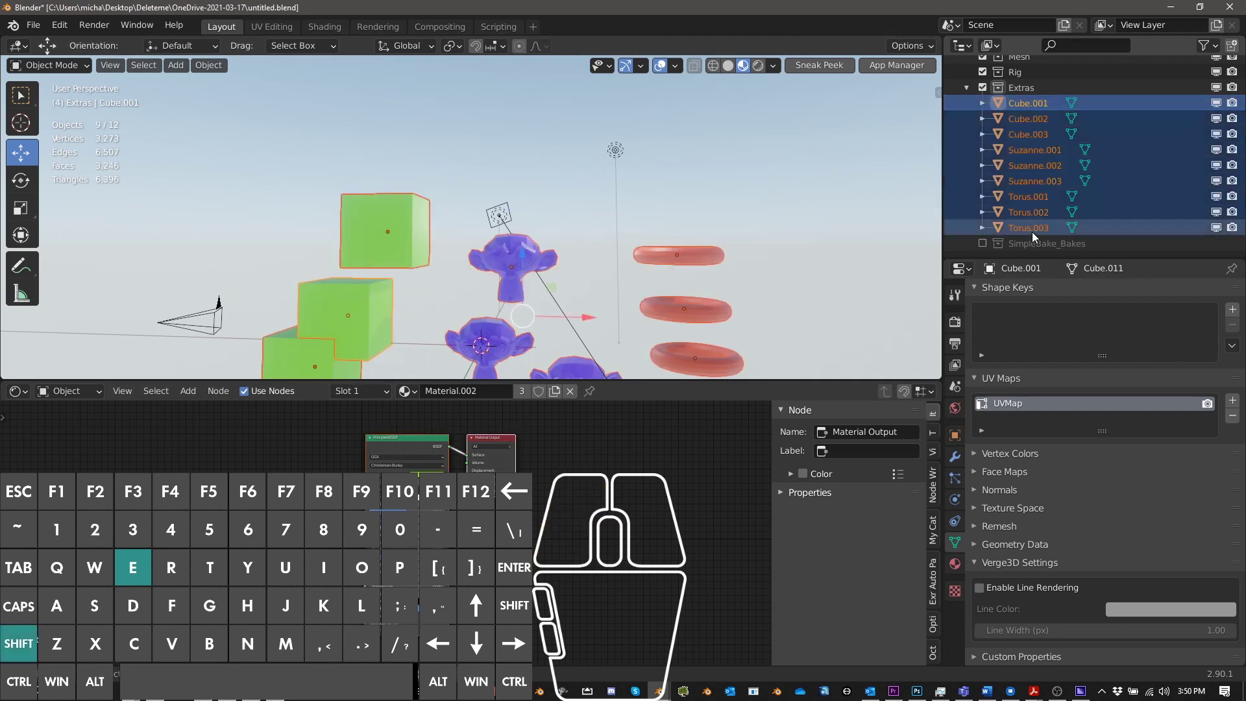
pyautogui.moveTo(606, 333); pyautogui.dragTo(649, 260, button='middle')
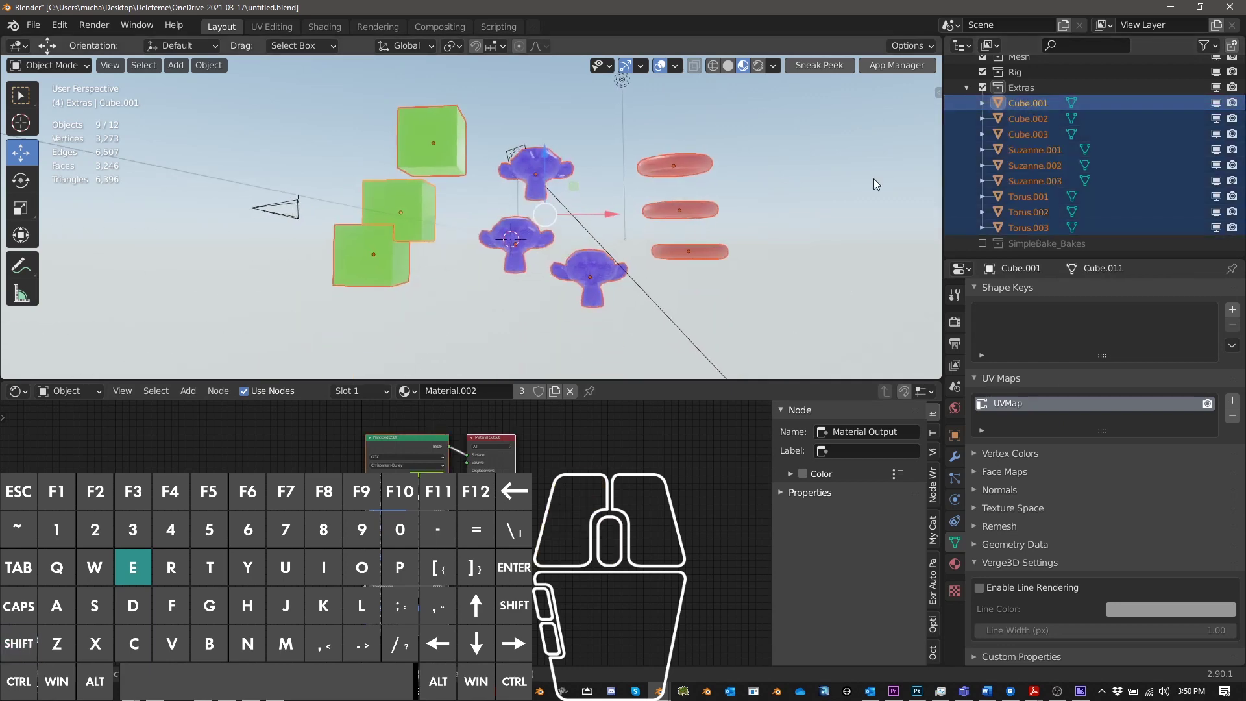
# Add a second UV map to Cube.001 and name it apUV
pyautogui.click(1028, 120)
pyautogui.click(1029, 107)
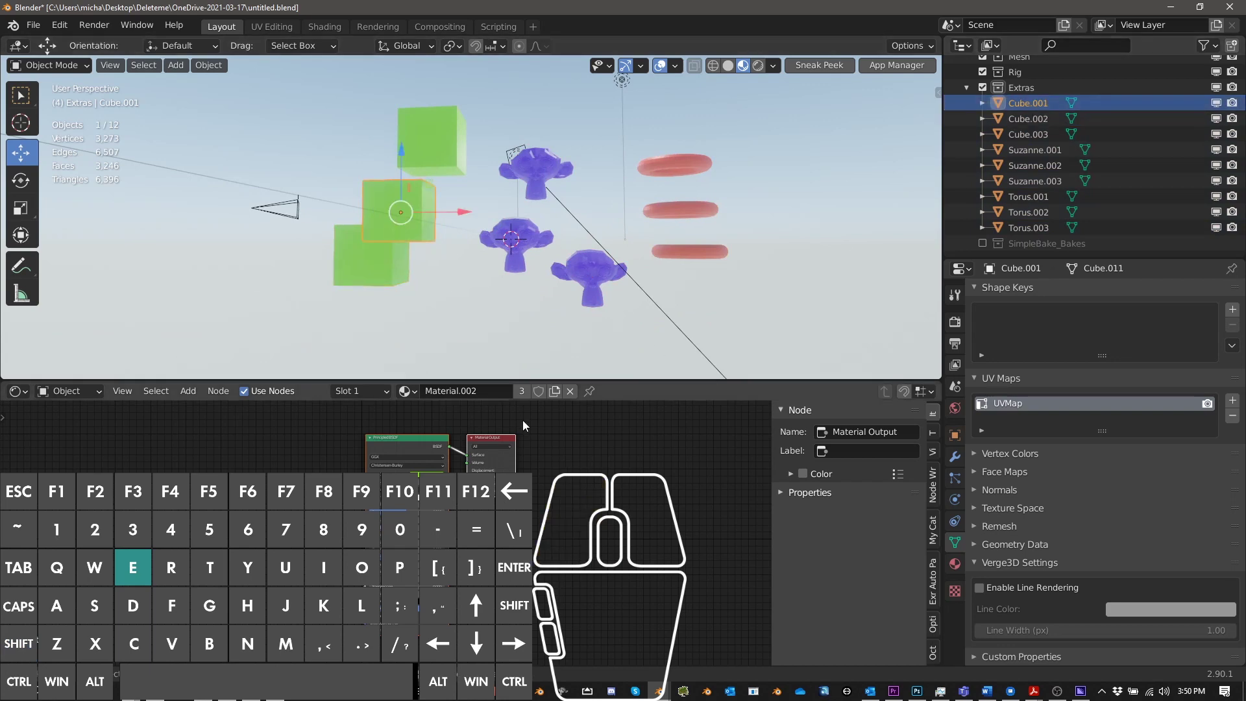
pyautogui.click(1232, 400)
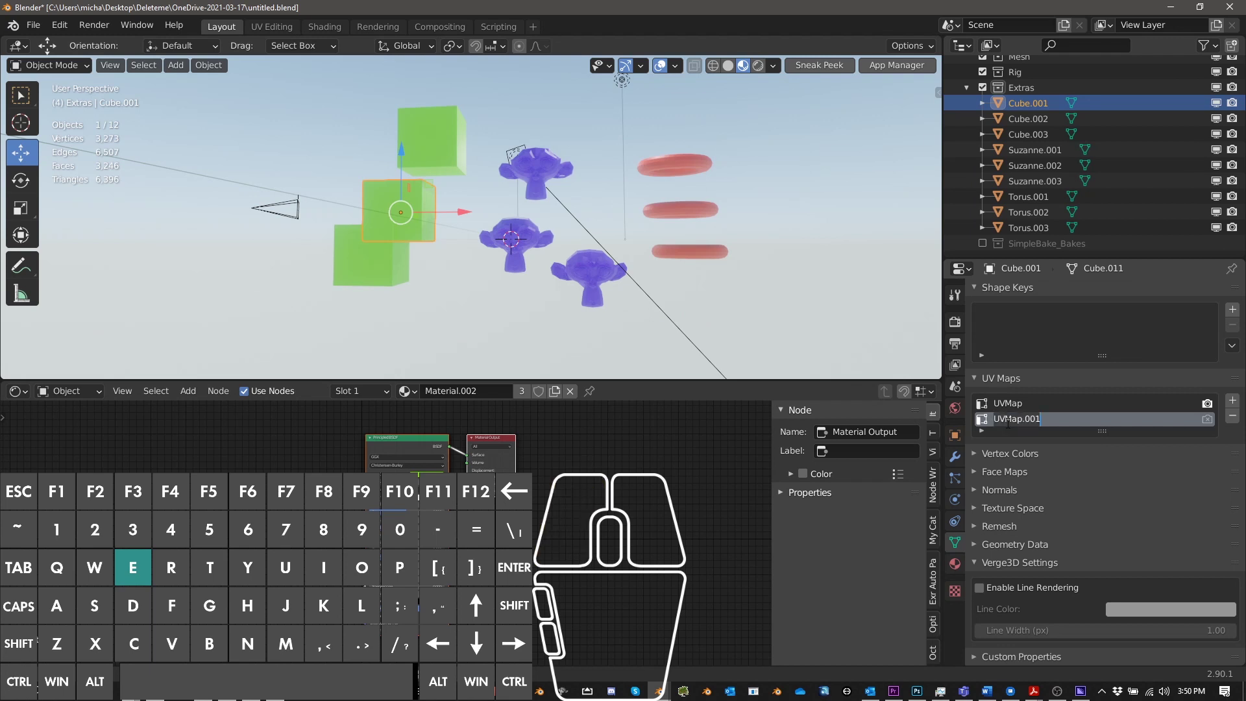
pyautogui.write('apUV')
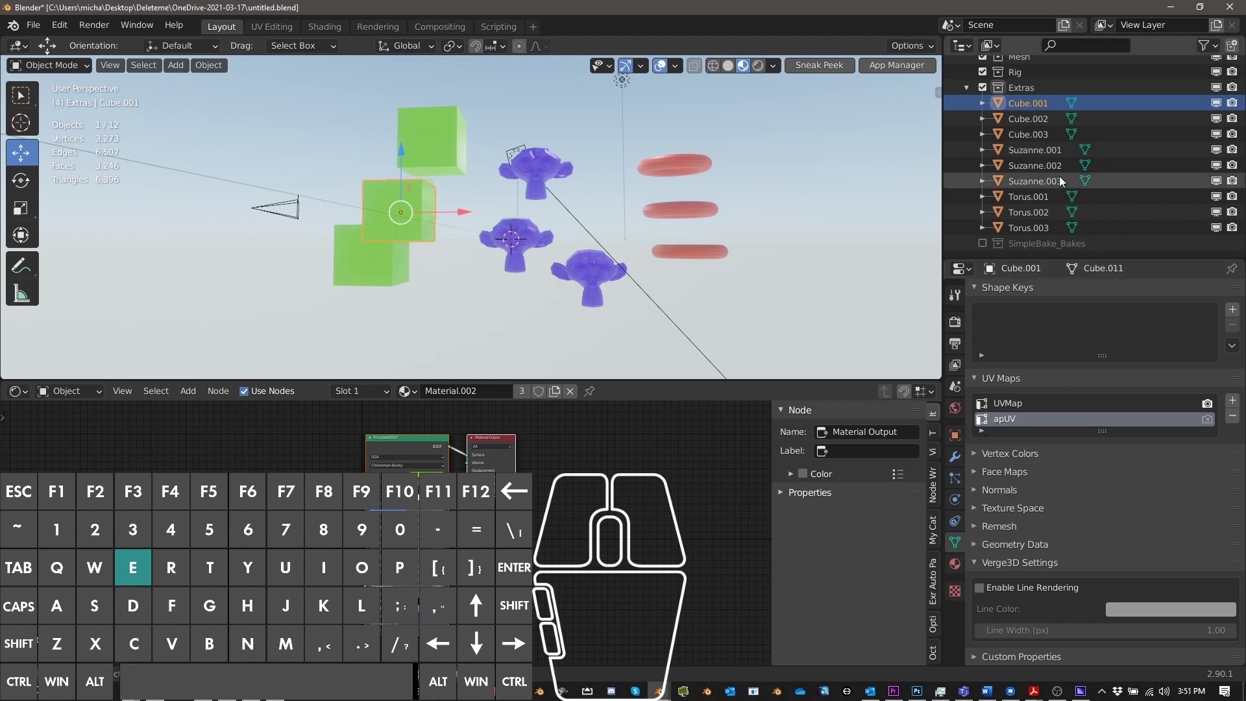
# Check Cube.002's UV maps and remove the apUV map from Cube.001
pyautogui.click(1036, 119)
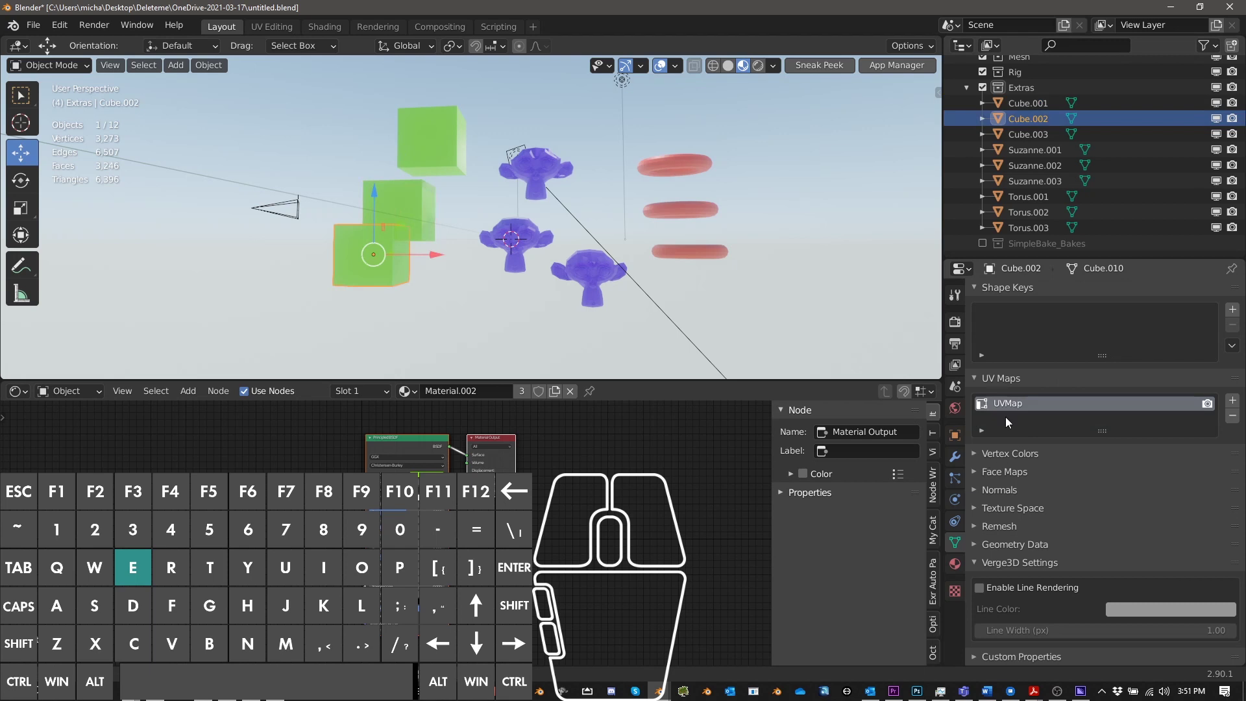
pyautogui.click(1024, 102)
pyautogui.click(1232, 415)
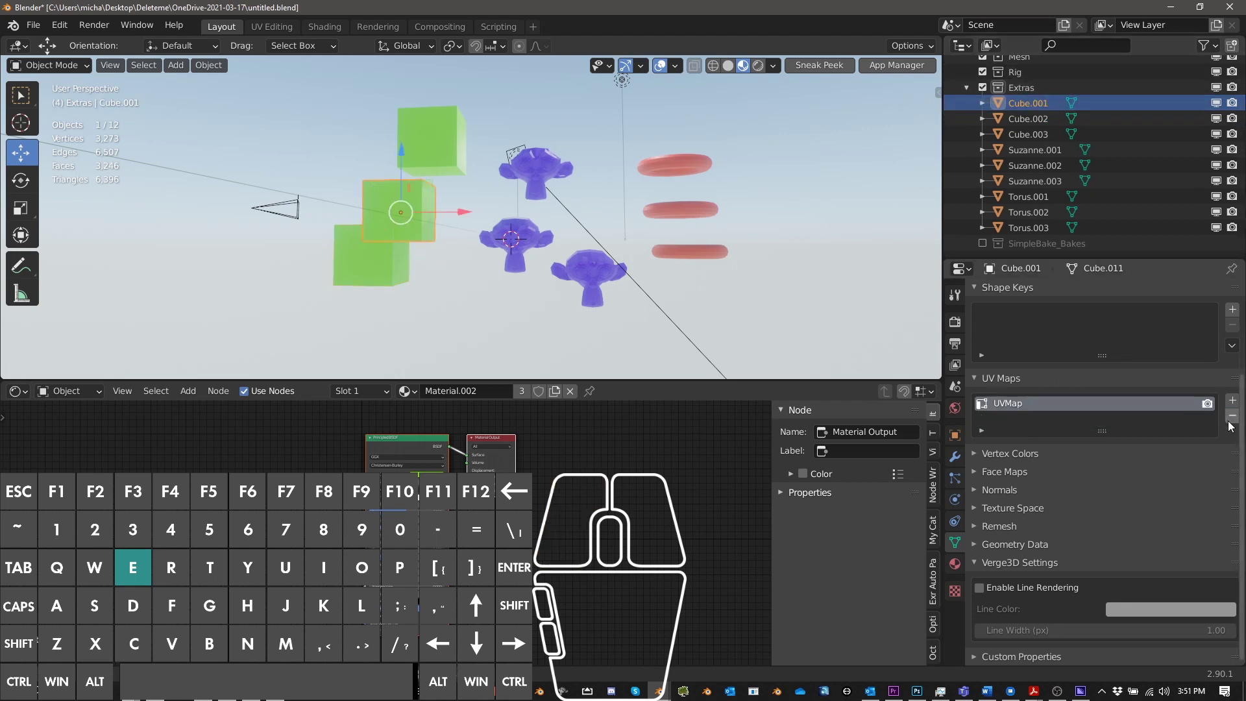
# Add a second UV map with the default name to Cube.001, Cube.002 and Cube.003
pyautogui.click(1041, 119)
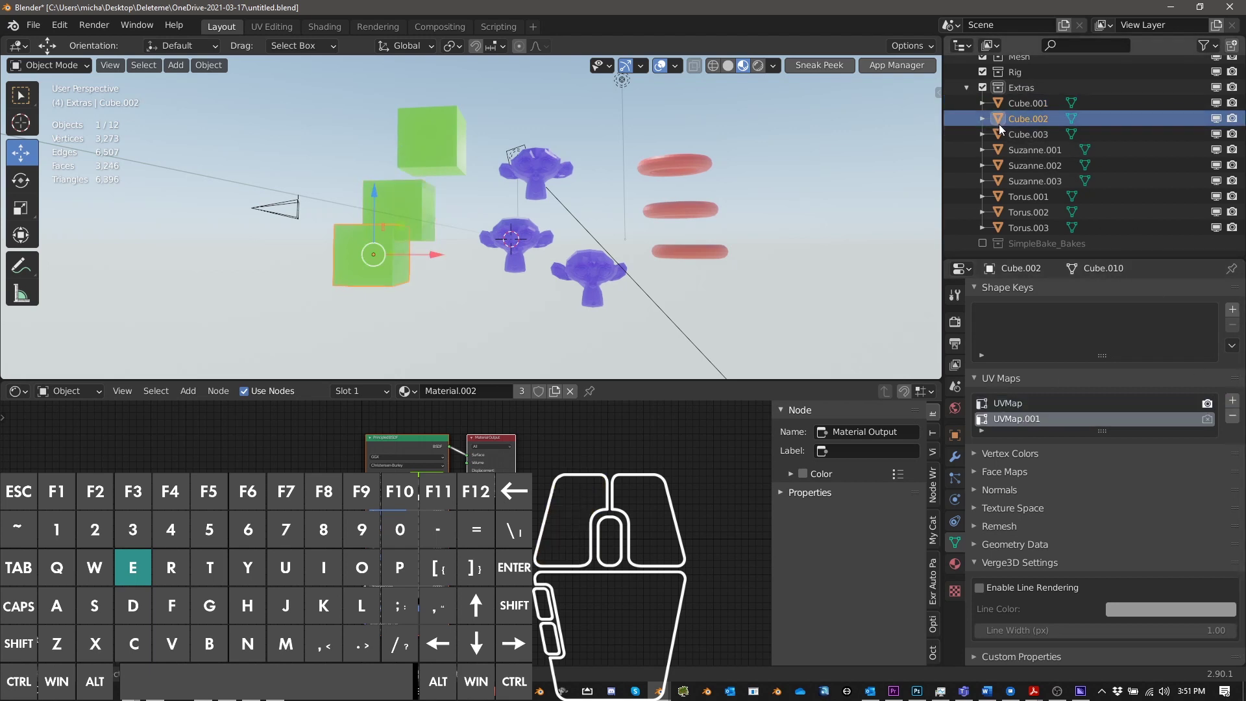
pyautogui.click(1029, 135)
pyautogui.click(1232, 401)
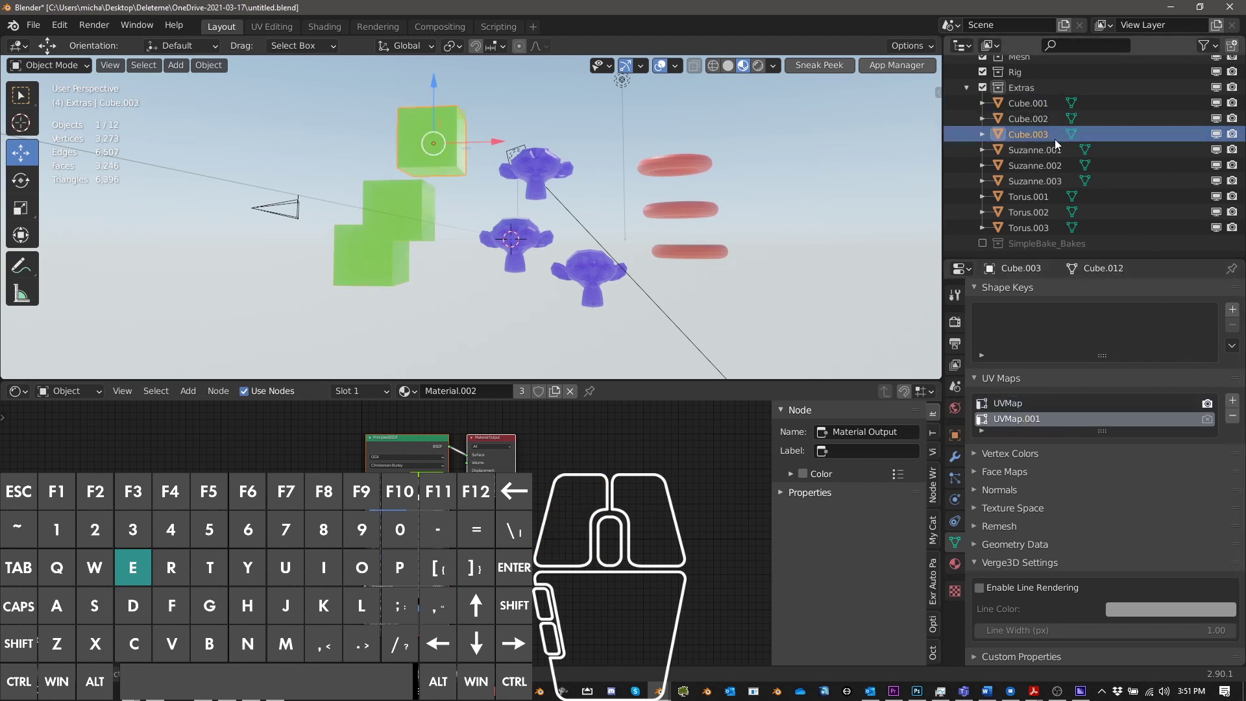
# Add a second UV map to each of Suzanne.001, Suzanne.002 and Suzanne.003, keeping the default name
pyautogui.click(1036, 150)
pyautogui.click(1232, 401)
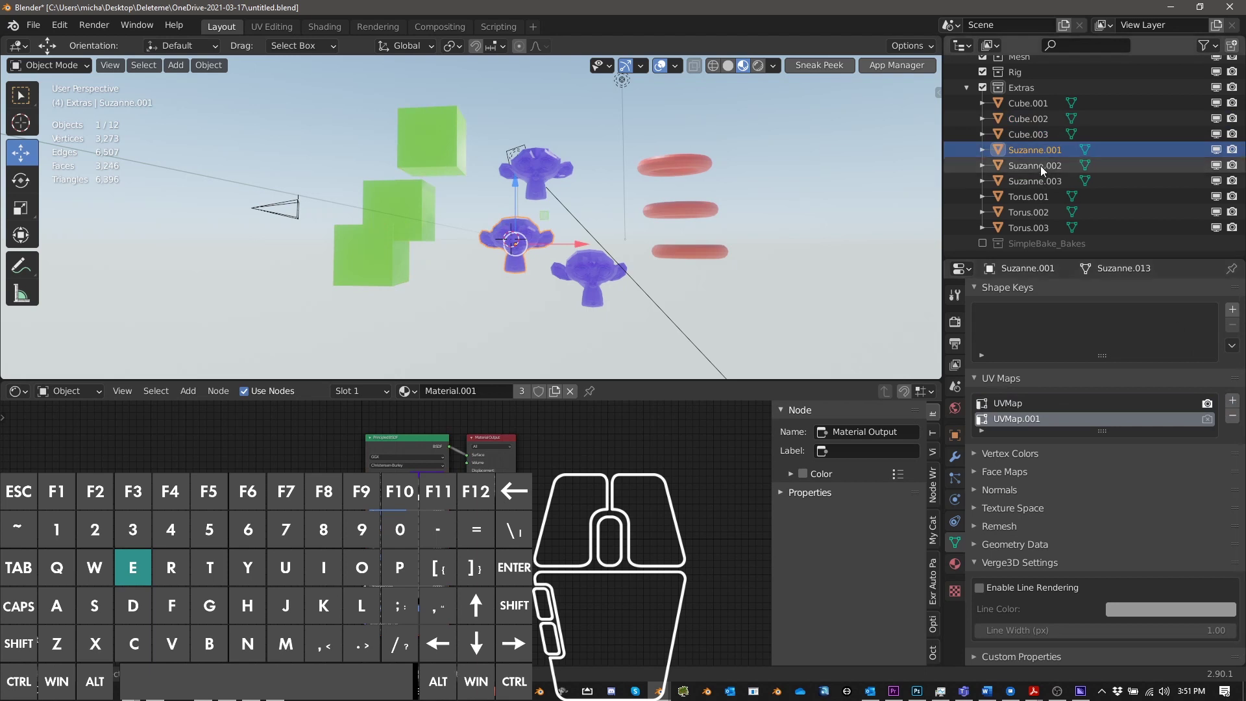
pyautogui.click(1035, 166)
pyautogui.click(1232, 401)
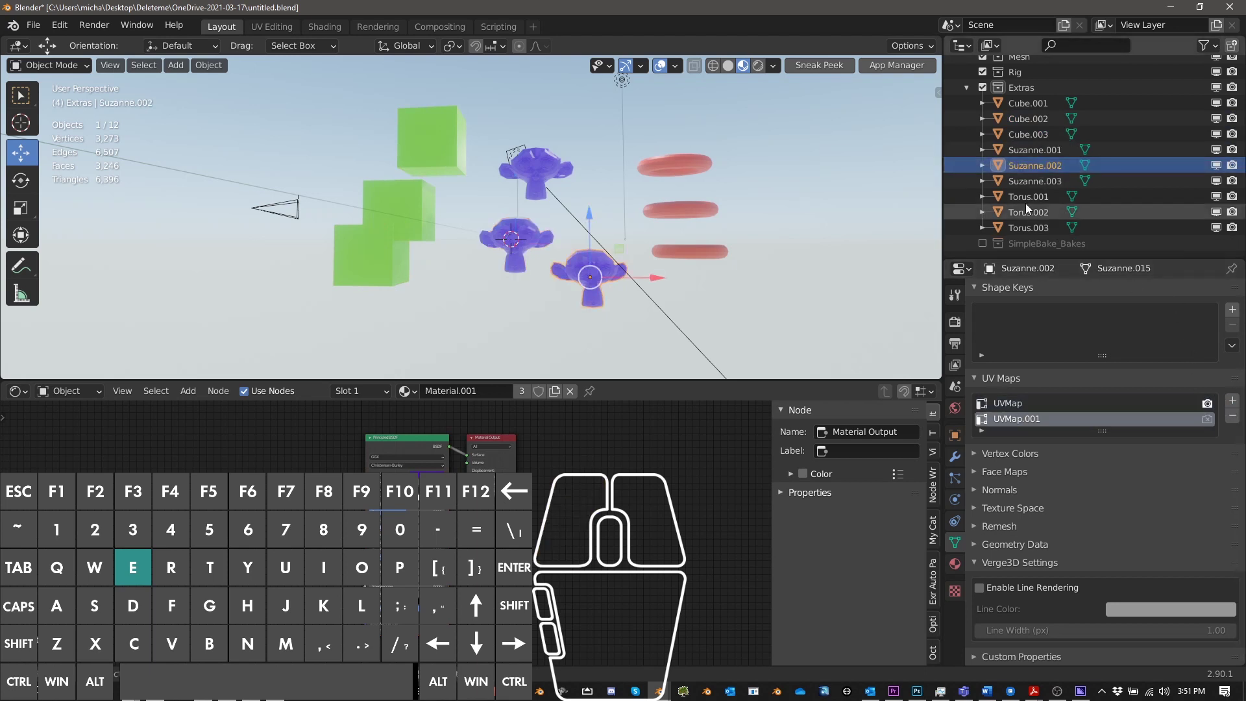
pyautogui.click(1032, 181)
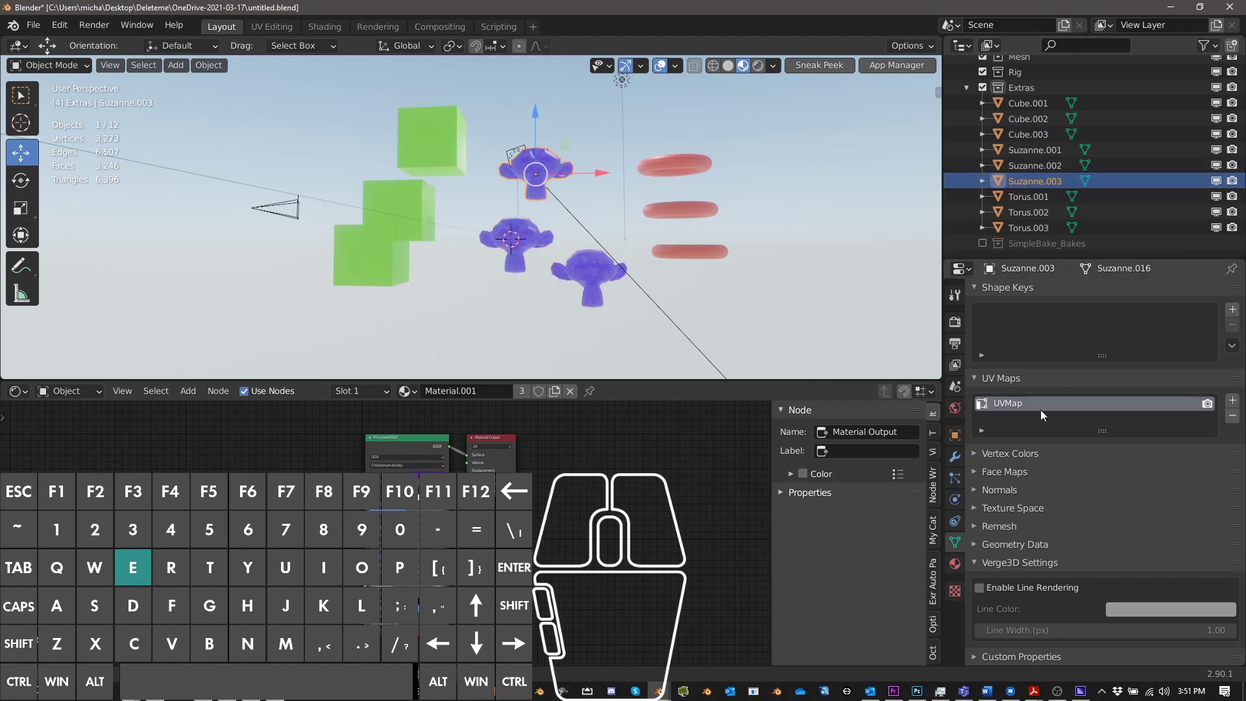
pyautogui.click(1232, 400)
# Add a second UV map to each of Torus.001, Torus.002 and Torus.003, keeping the default name
pyautogui.click(1028, 197)
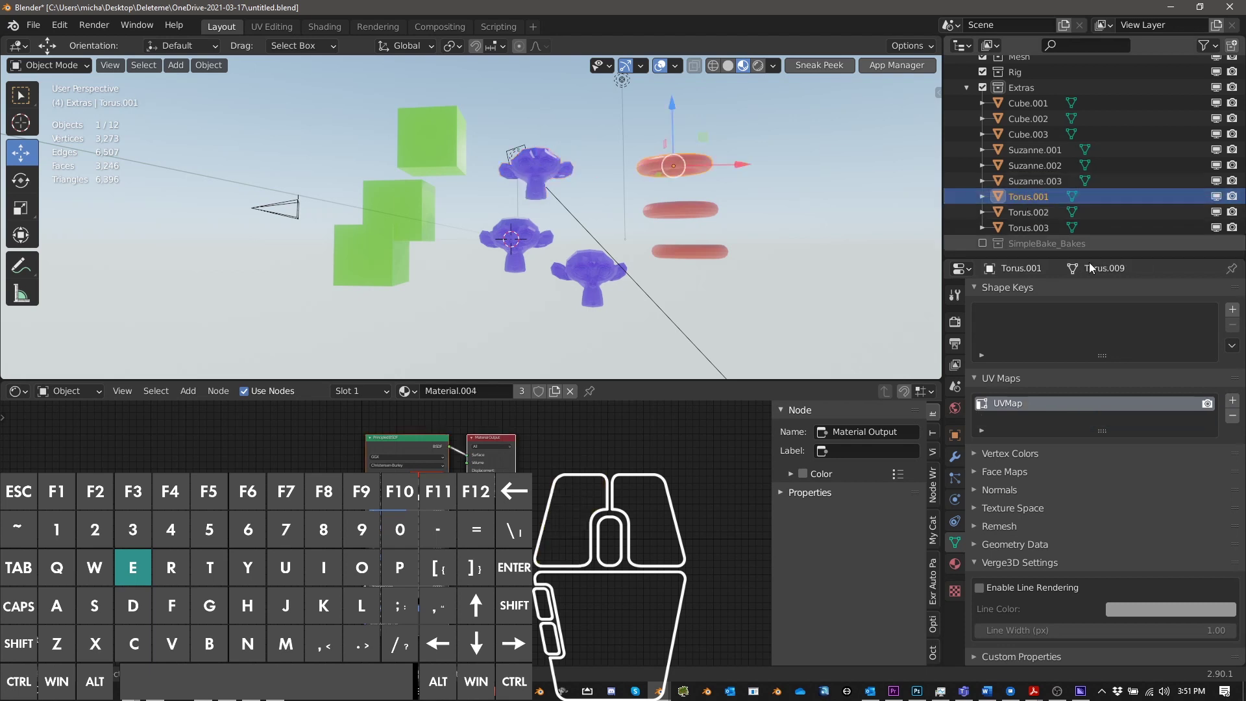
pyautogui.click(1232, 400)
pyautogui.click(1028, 212)
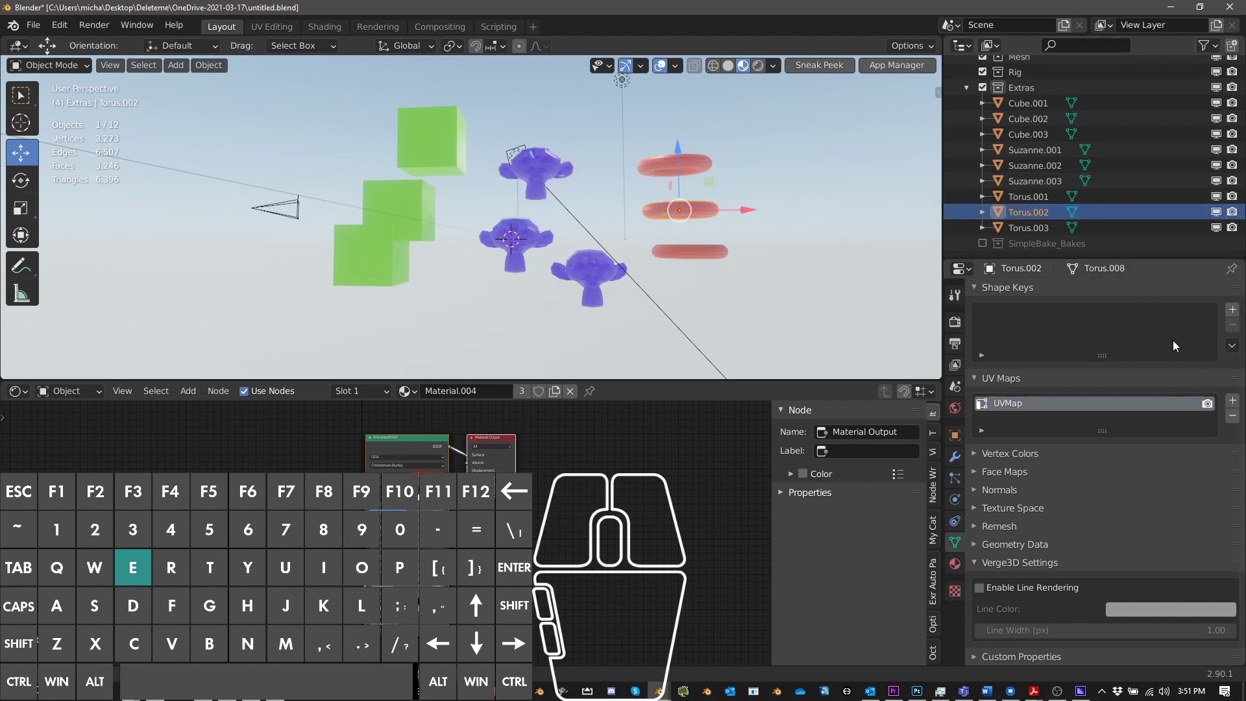
pyautogui.click(1232, 401)
pyautogui.click(1037, 228)
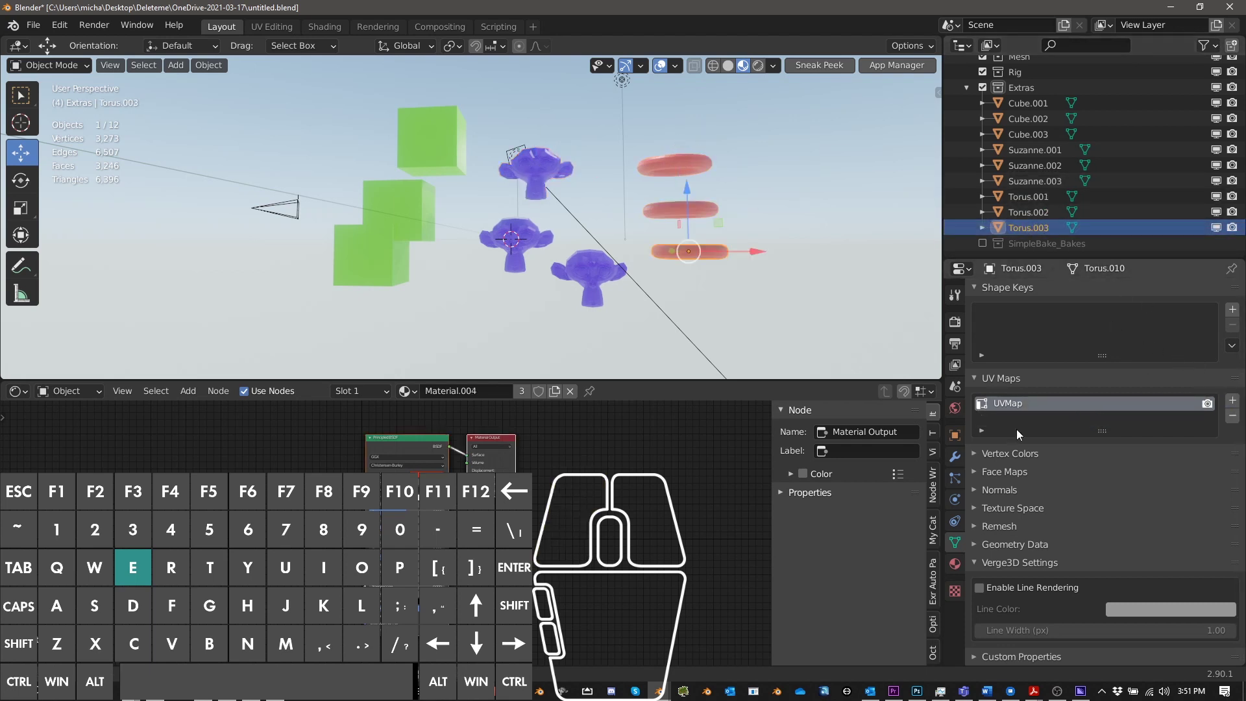
pyautogui.click(1231, 401)
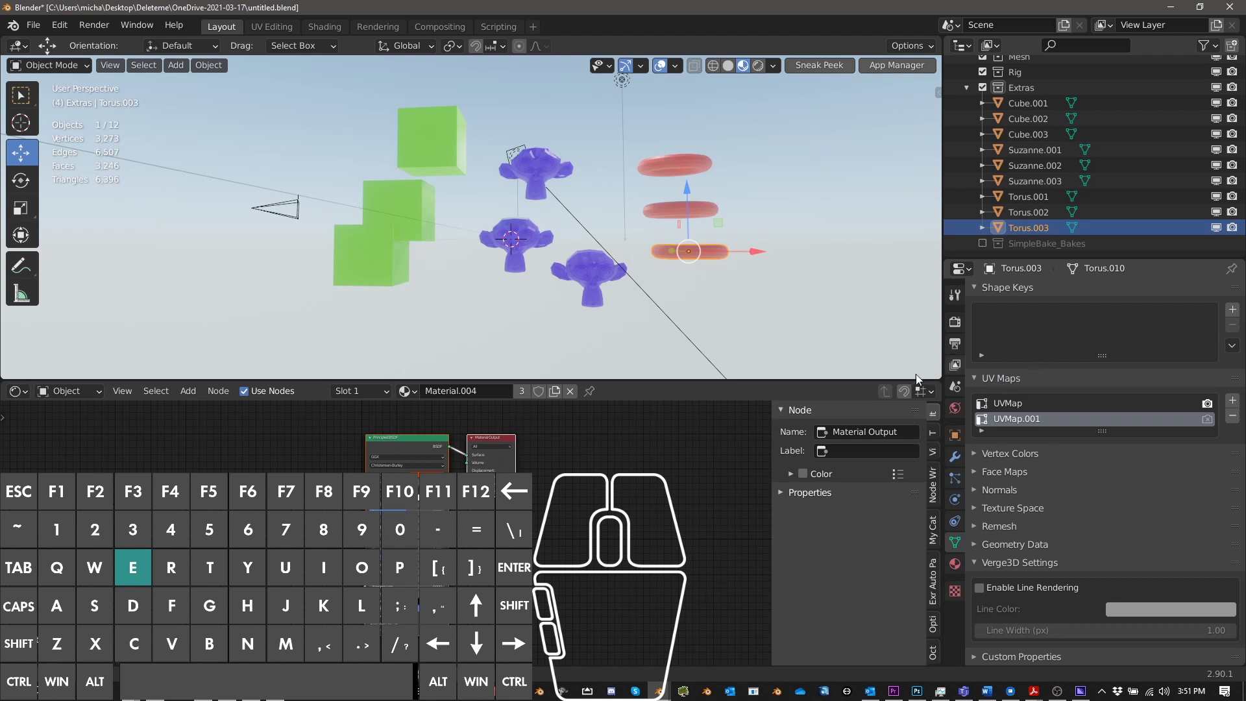
# Compare UVMap and UVMap.001 on Cube.001, leaving UVMap.001 active, and check the active UV map on Cube.002 and Cube.003
pyautogui.click(1029, 104)
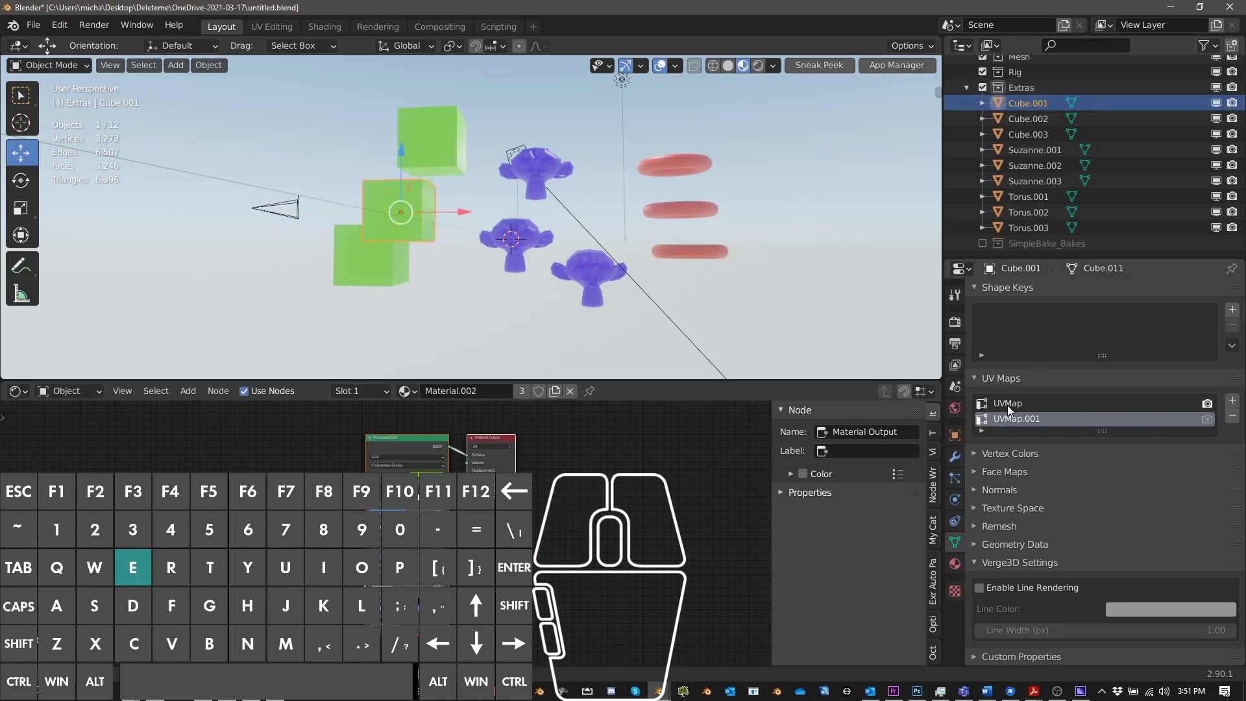
pyautogui.click(1007, 405)
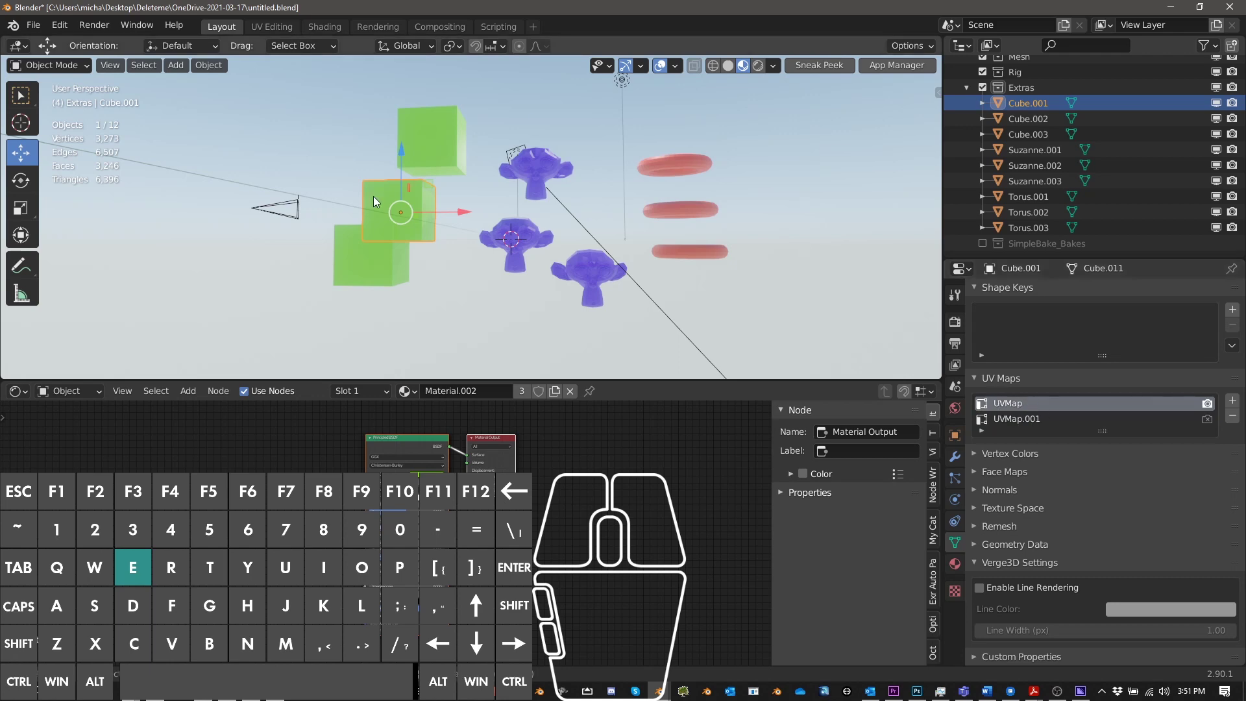
pyautogui.scroll(5, 772, 309)
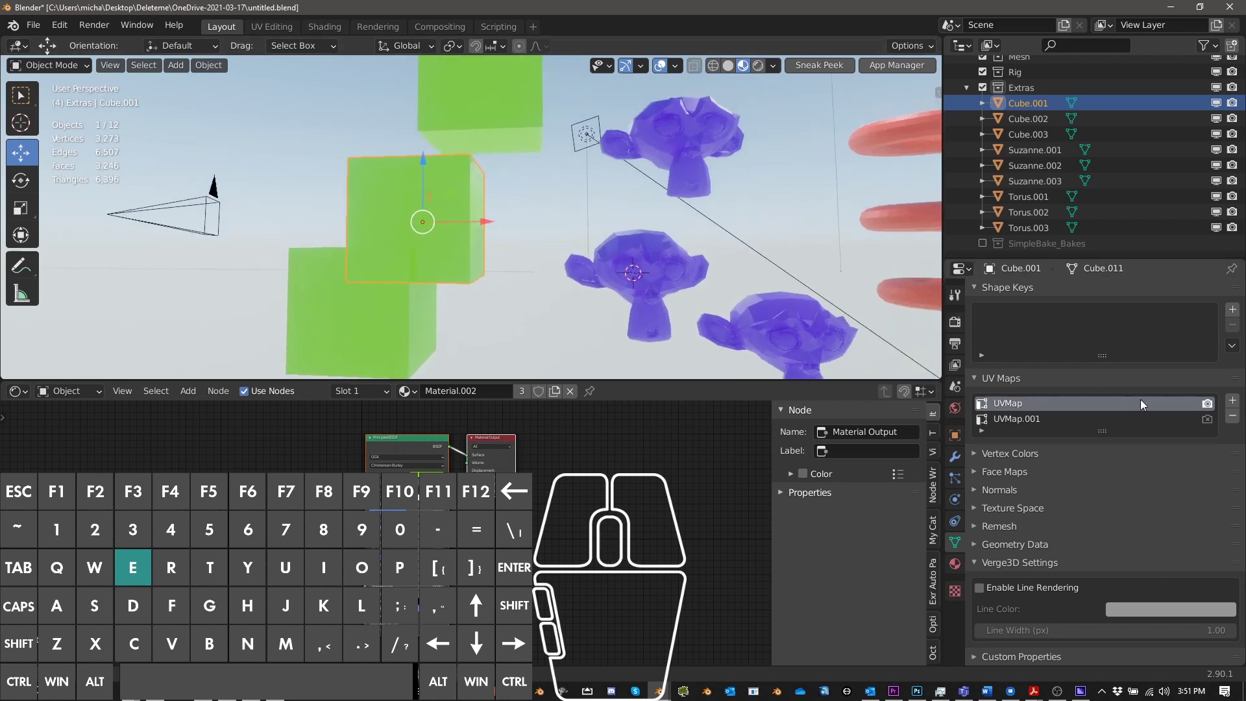
pyautogui.click(1026, 420)
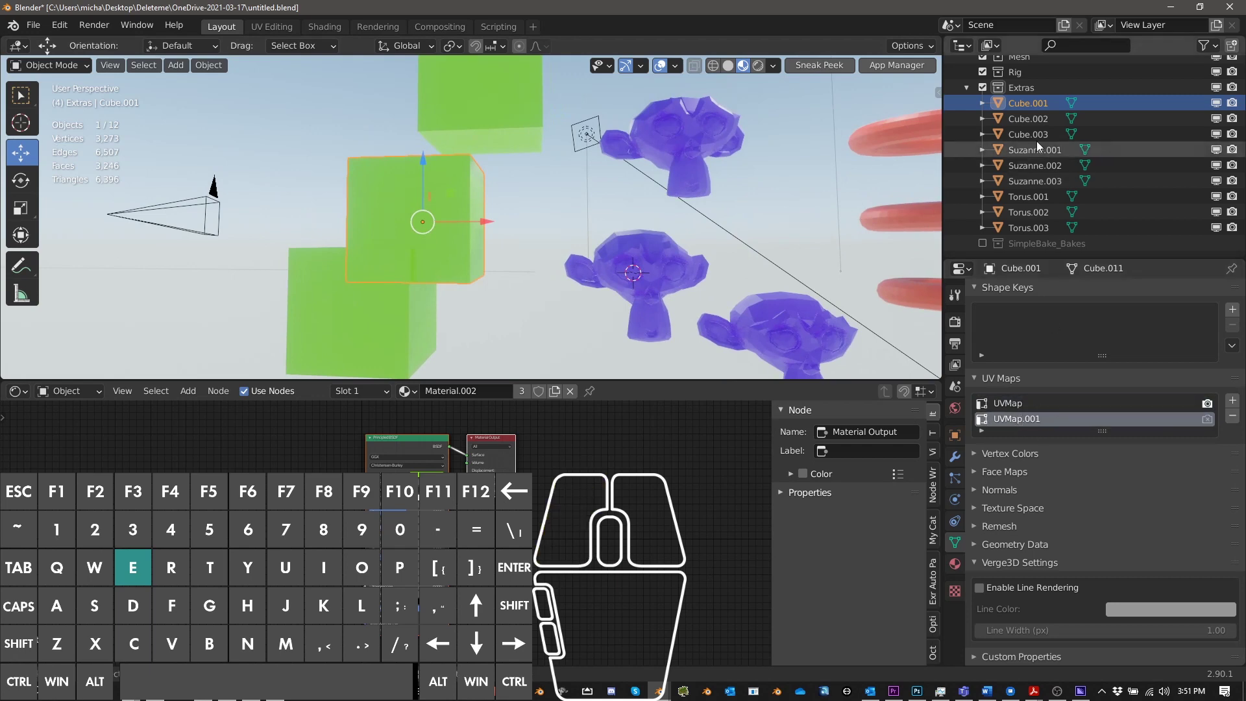
pyautogui.click(1034, 119)
pyautogui.click(1017, 134)
pyautogui.click(1017, 104)
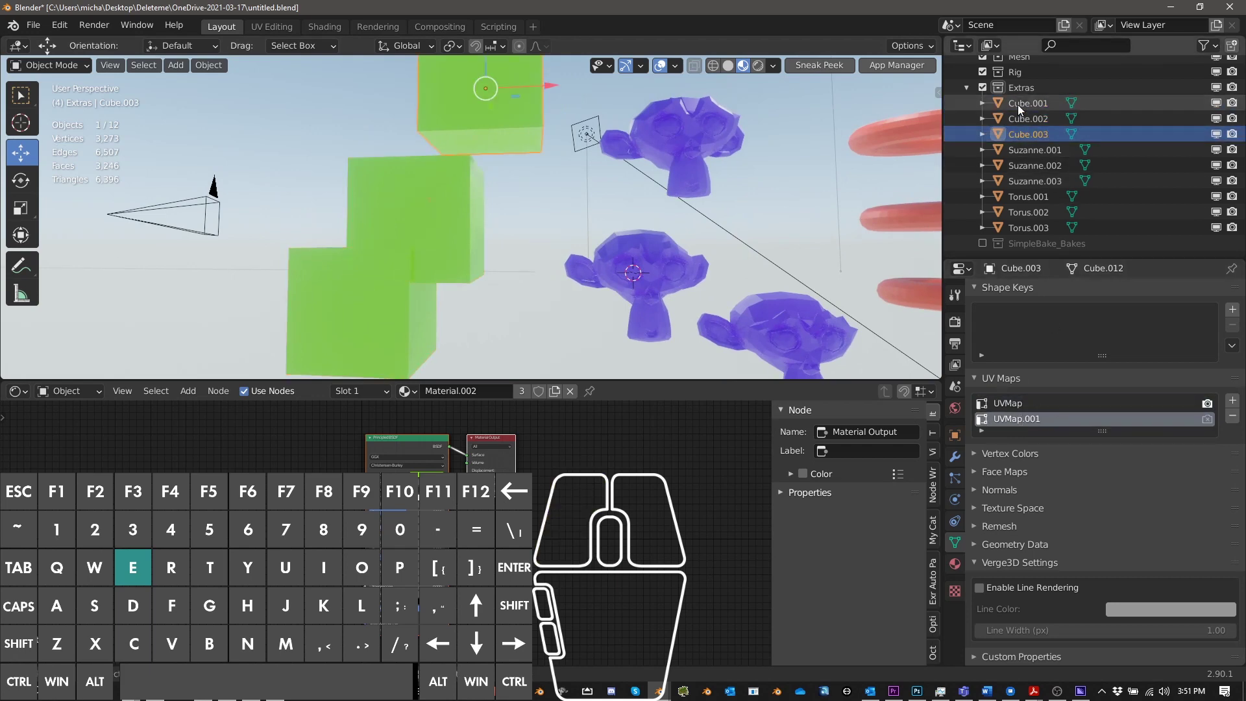
# Select Cube.003, activate the Image Texture node in its material and open its UVs in the UV Editing workspace
pyautogui.moveTo(655, 202); pyautogui.dragTo(458, 197, button='middle')
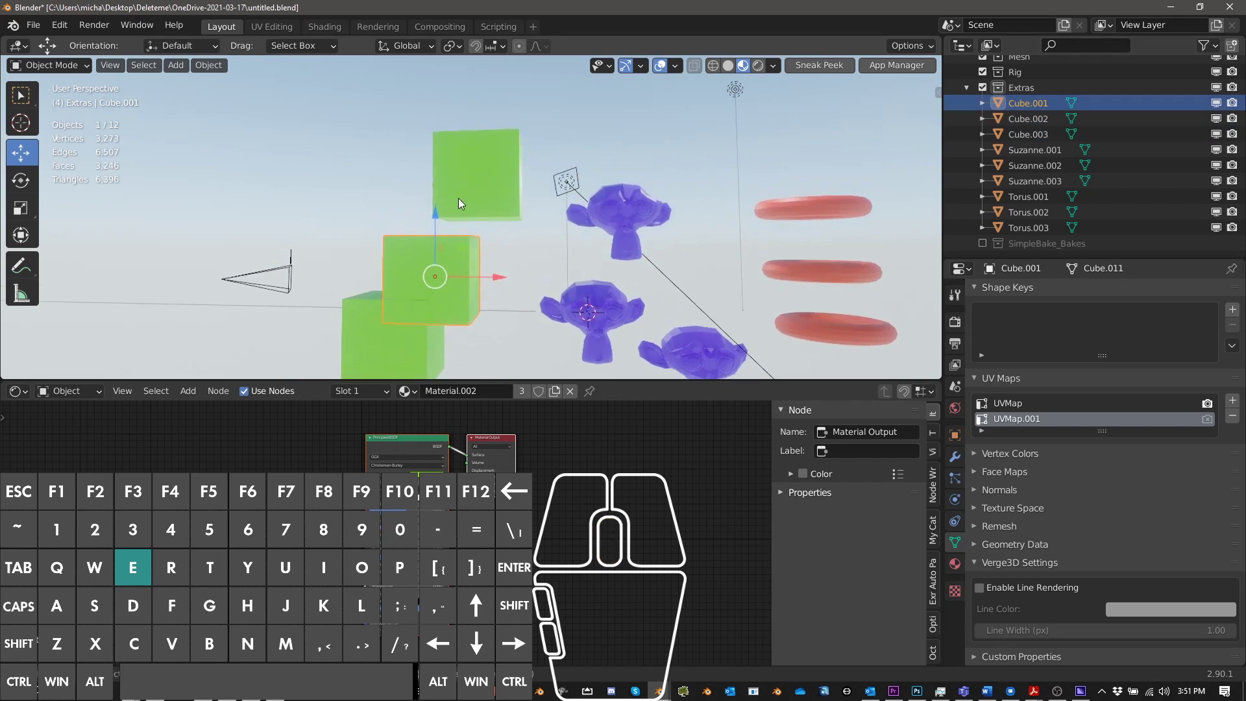
pyautogui.click(458, 197)
pyautogui.scroll(4, 466, 204)
pyautogui.click(466, 204)
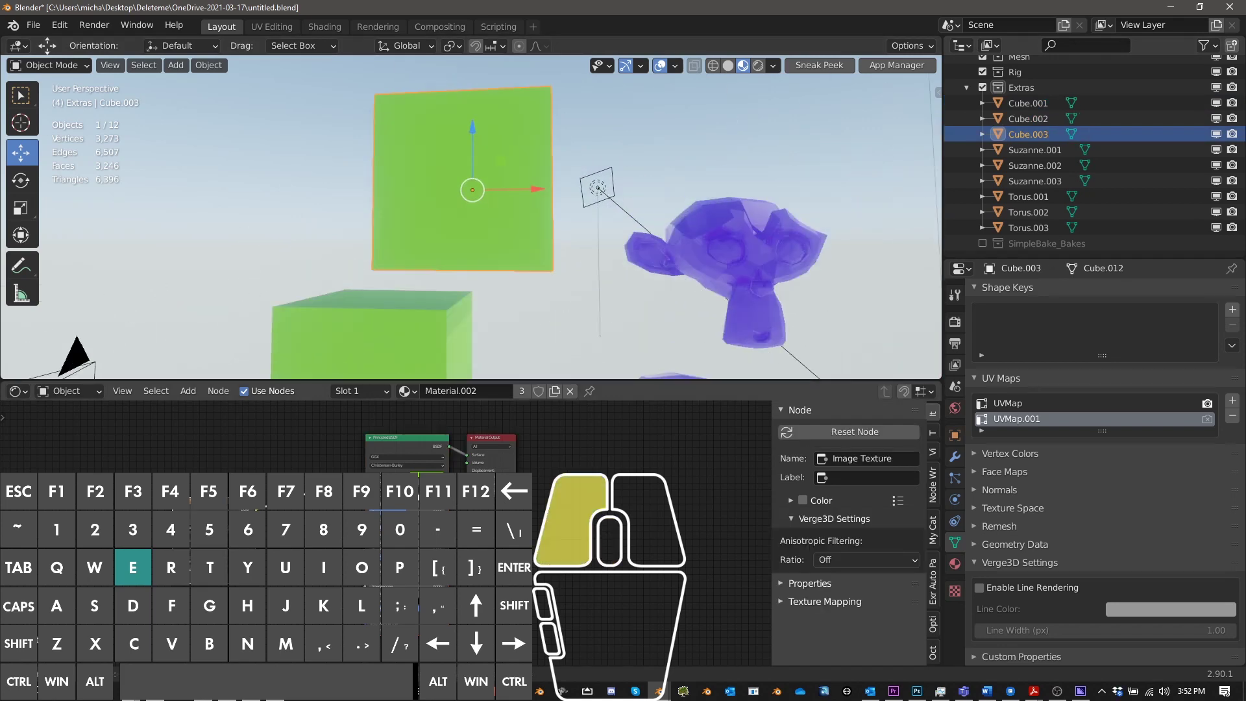
pyautogui.click(266, 523)
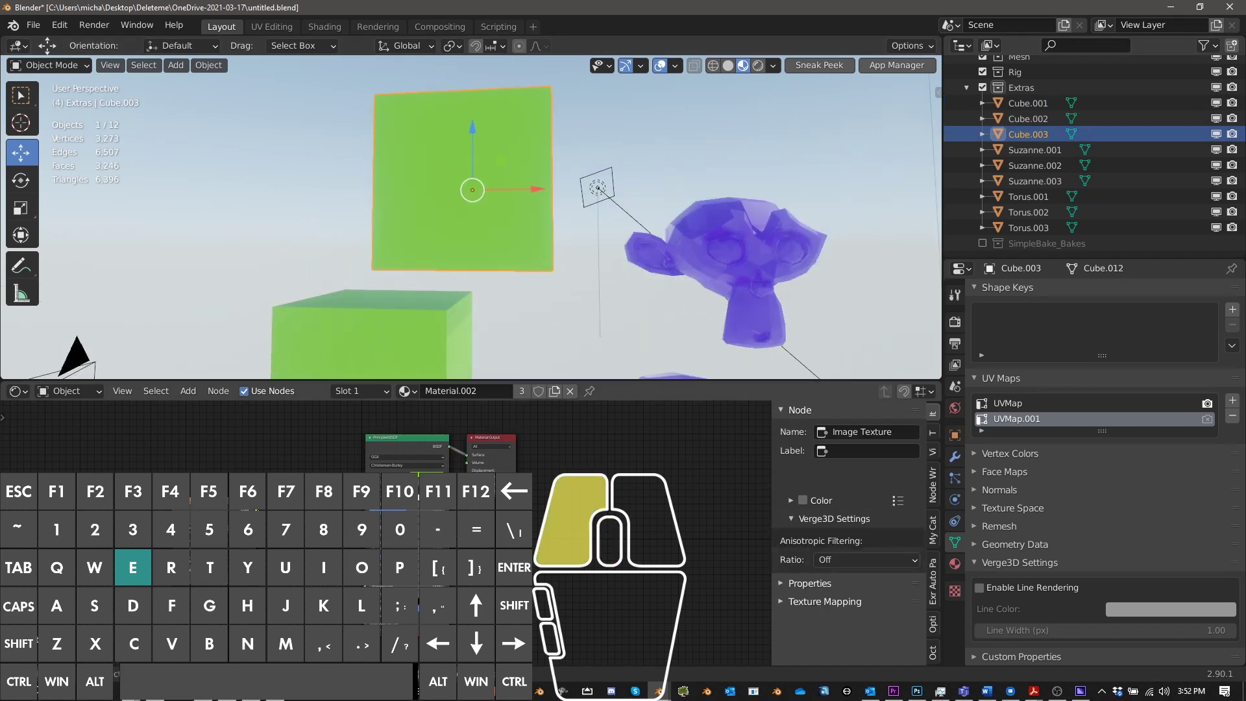
pyautogui.click(271, 27)
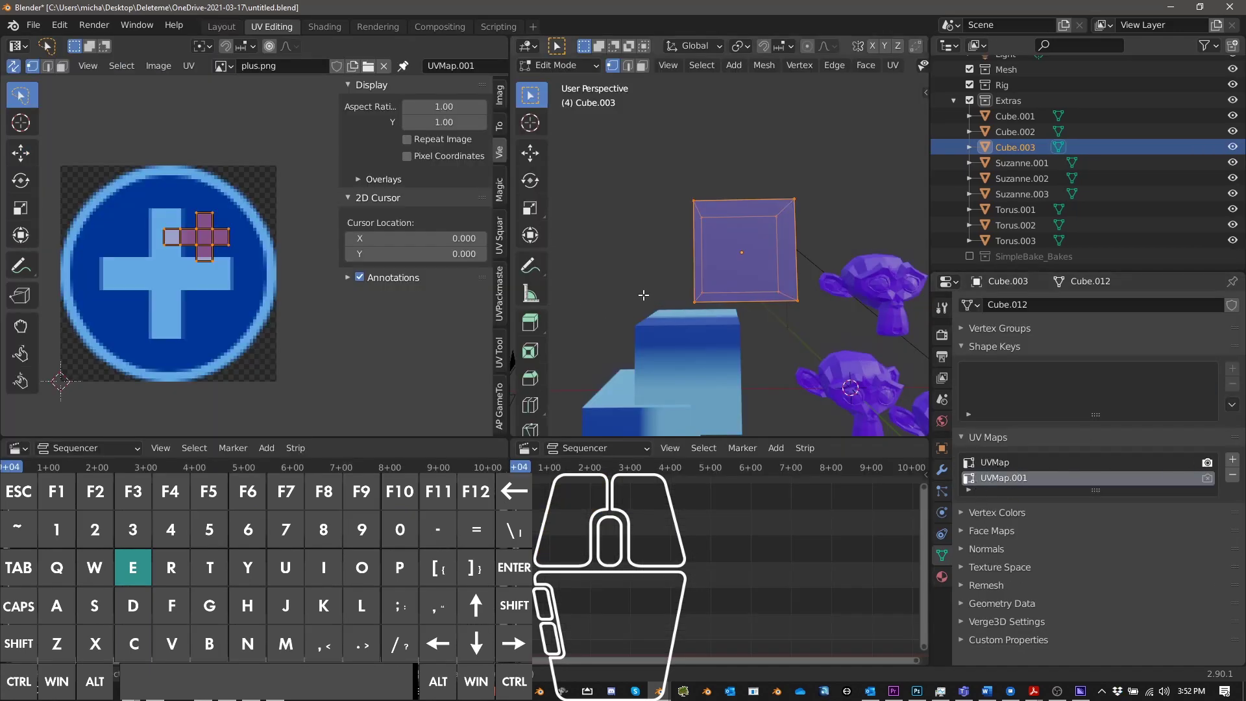
# Move Cube.003's UVMap.001 island around the plus.png image with X-ray turned off, placing it over the lower arm of the plus
pyautogui.press('g')
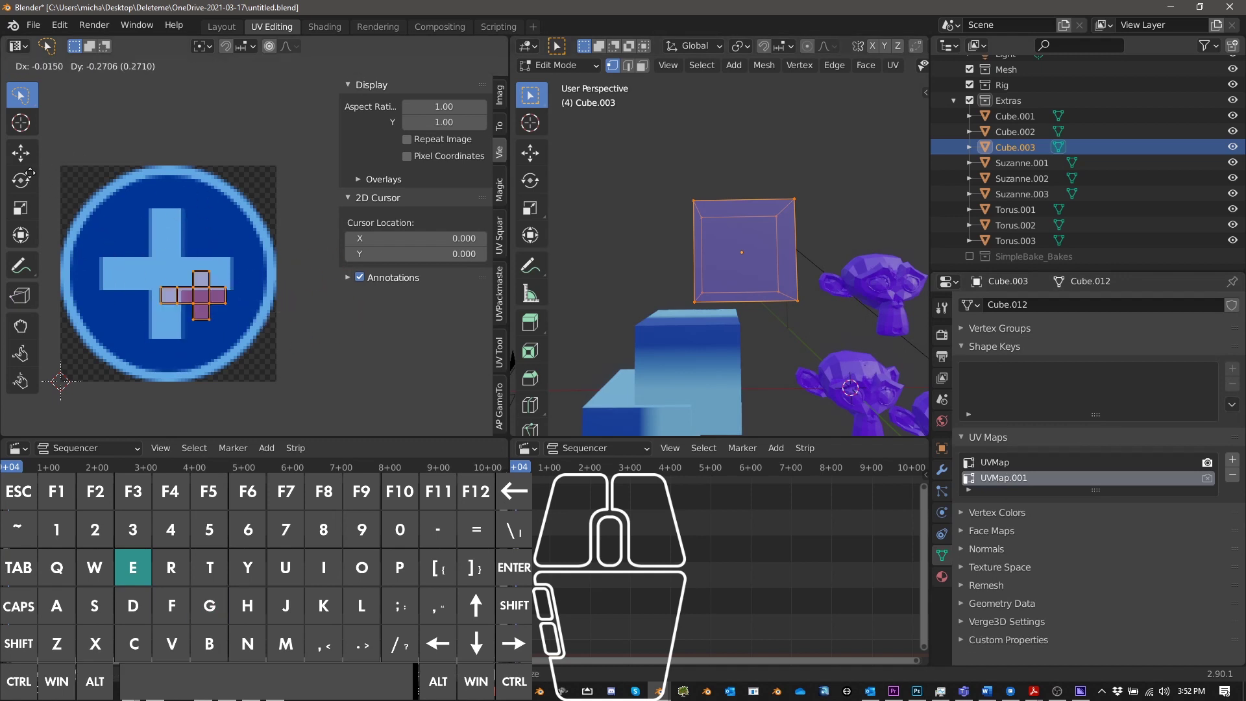
pyautogui.click(159, 177)
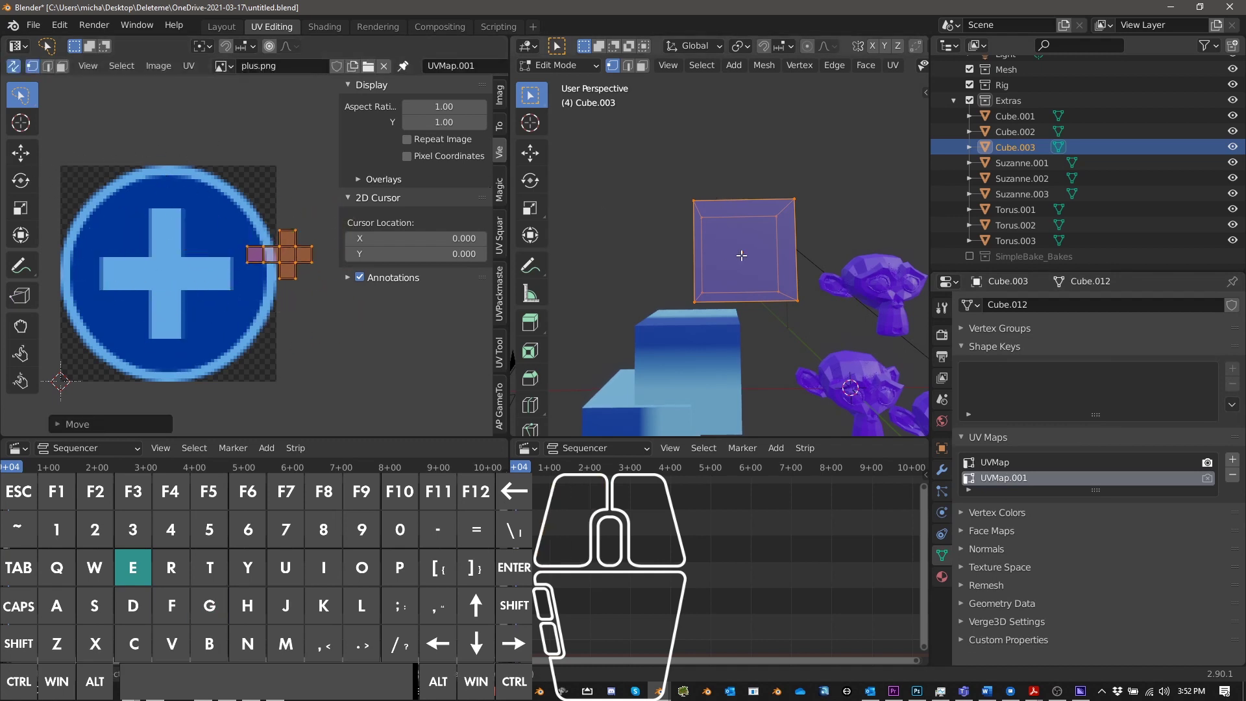
pyautogui.hotkey('alt', 'z')
pyautogui.press('g')
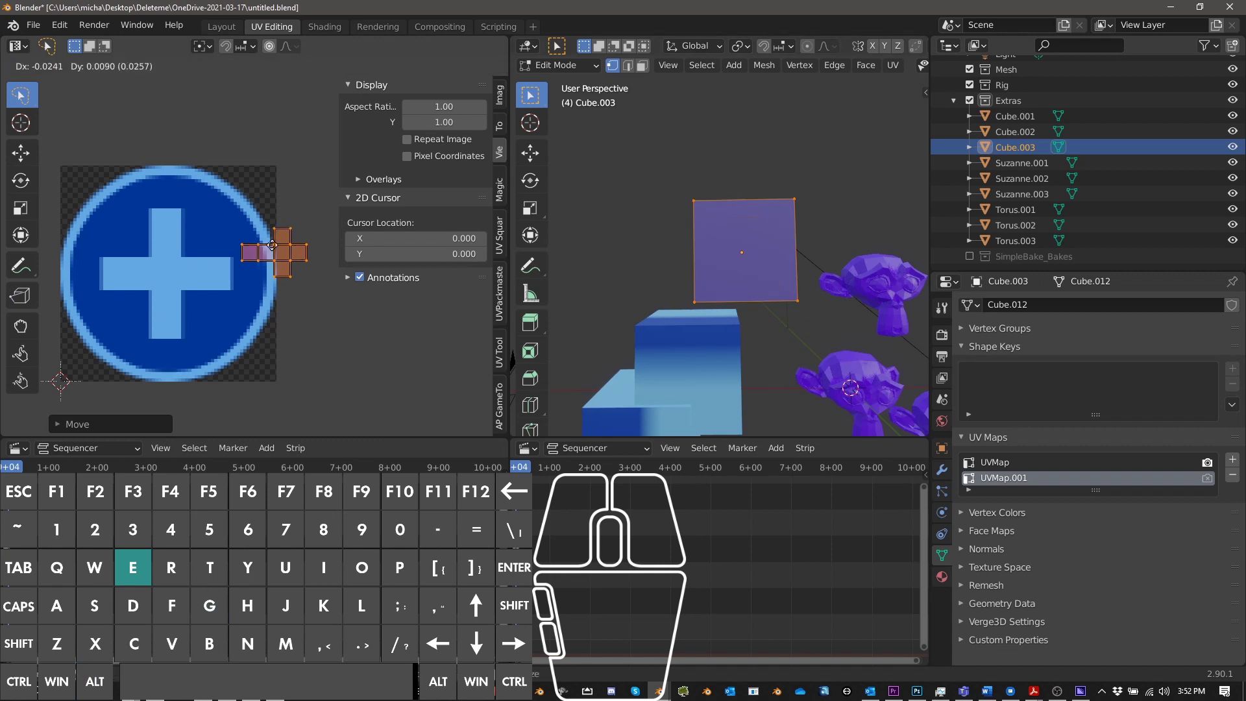
pyautogui.click(202, 262)
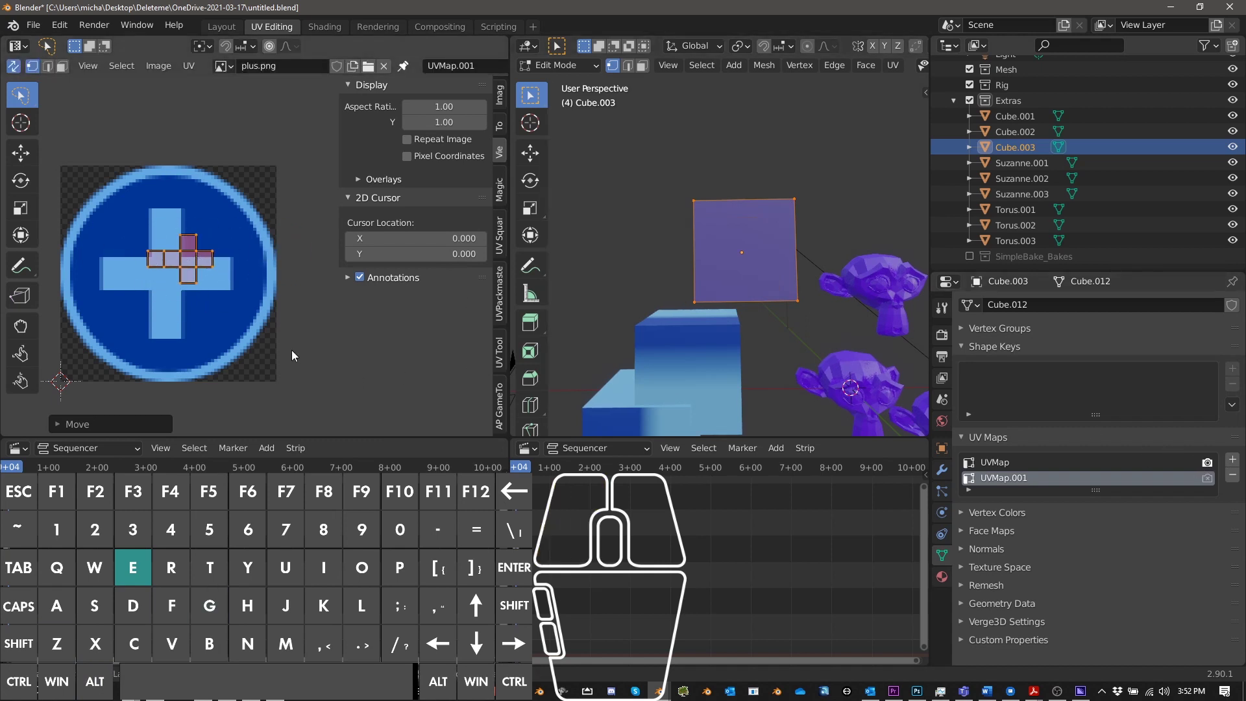
pyautogui.press('g')
pyautogui.click(284, 394)
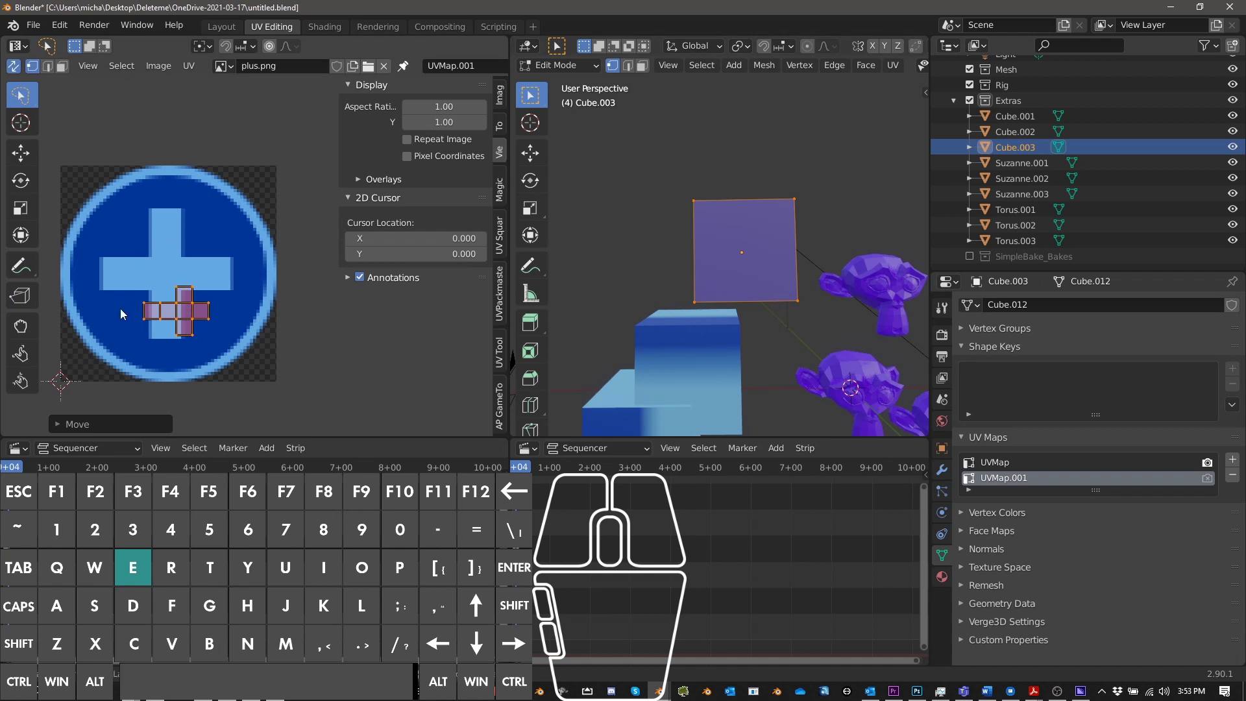
# Make UVMap active on Cube.003 and try moving its UV island across the plus.png image
pyautogui.click(1030, 459)
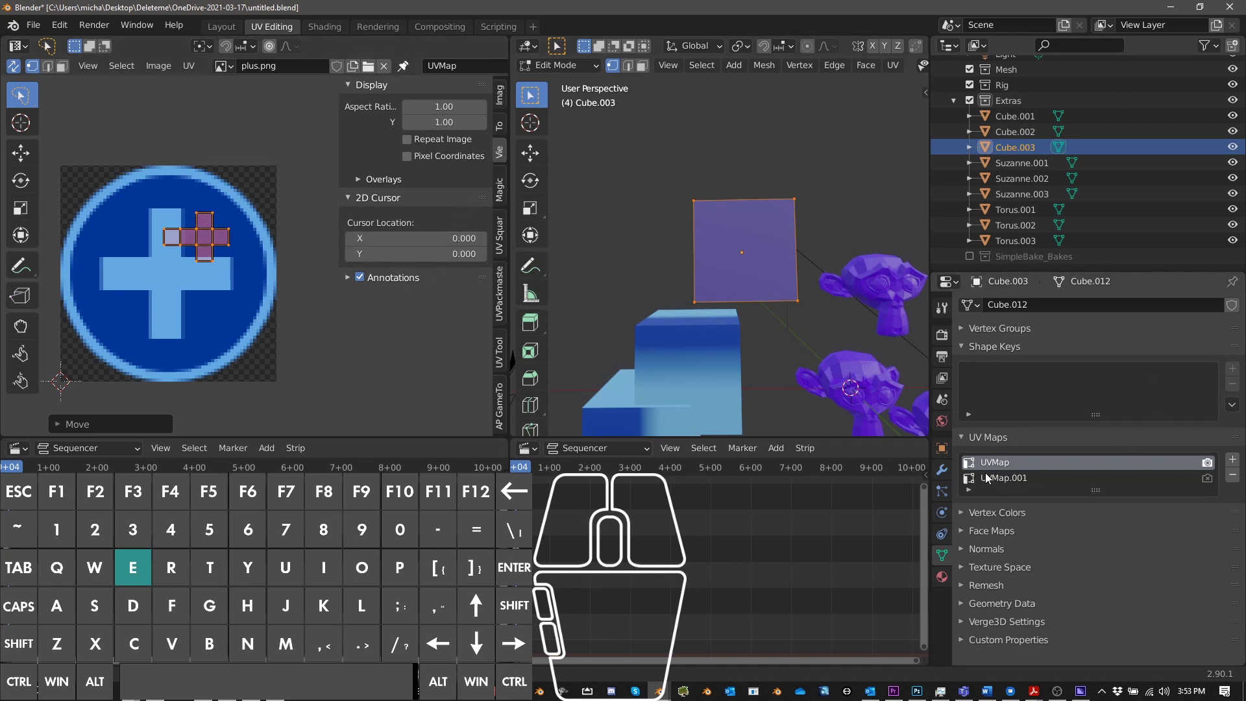
pyautogui.press('g')
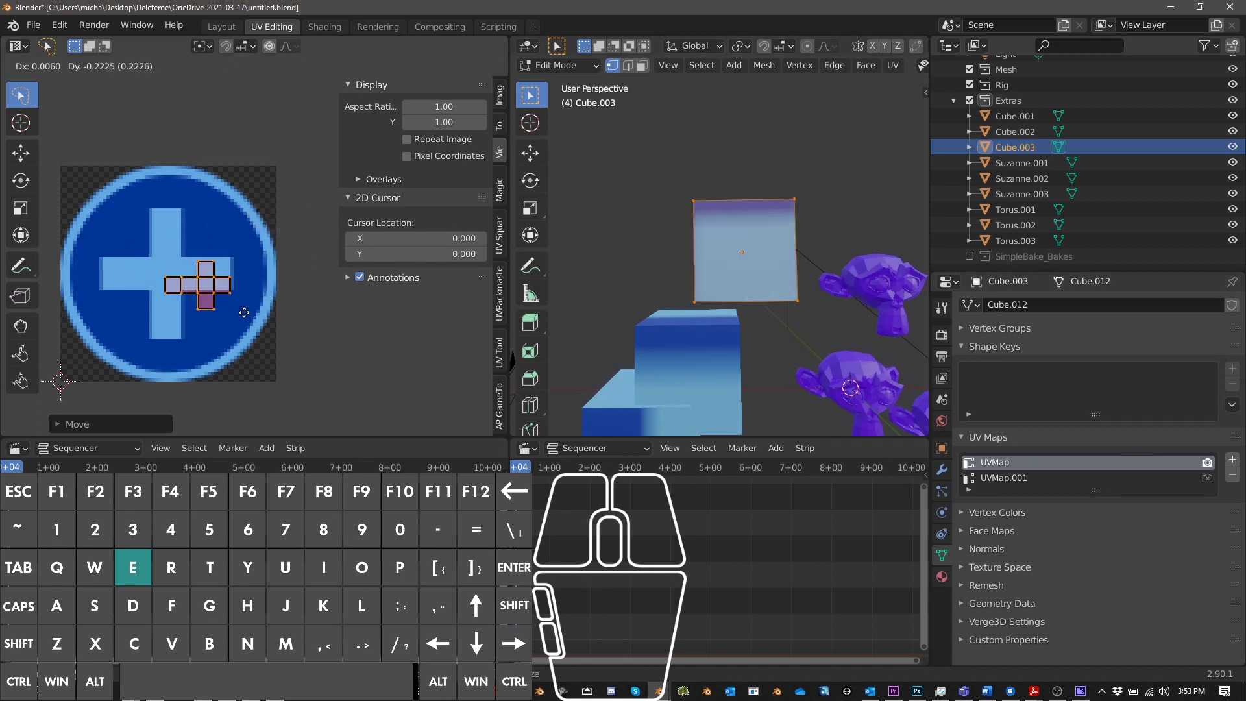
pyautogui.rightClick(218, 298)
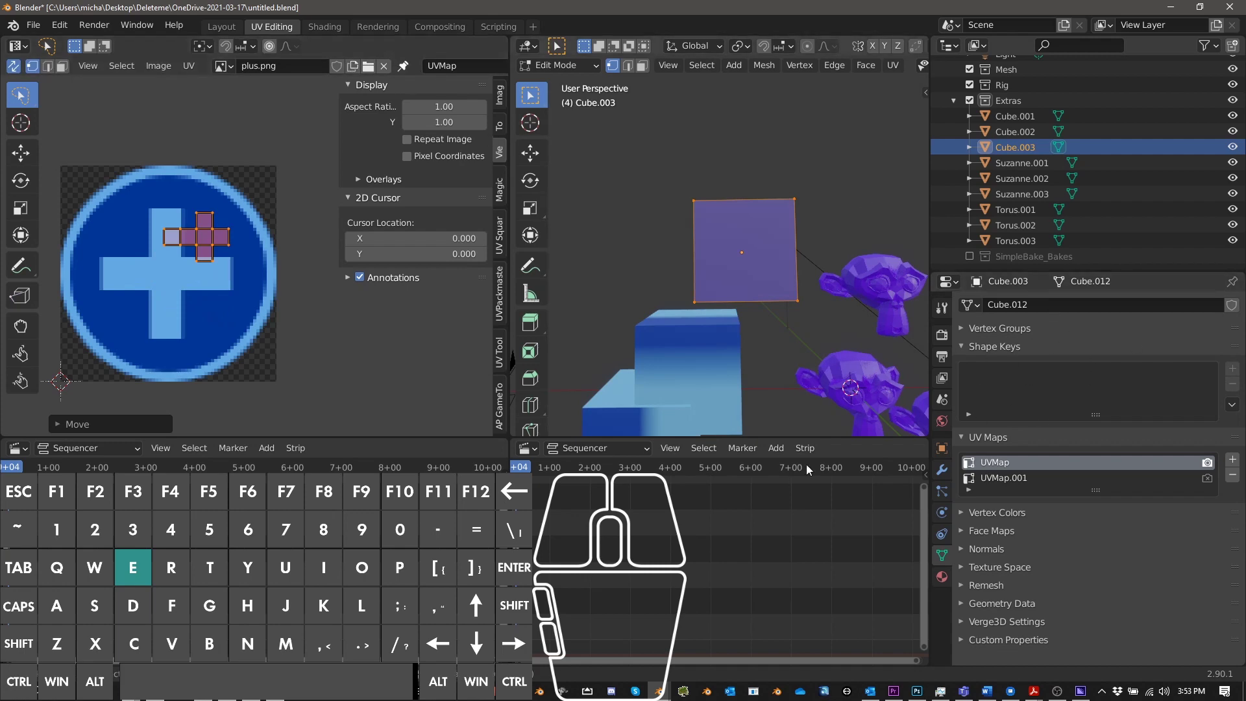
# Return to the Layout workspace, check the active UV map on each cube and make UVMap.001 active on Cube.003
pyautogui.click(227, 28)
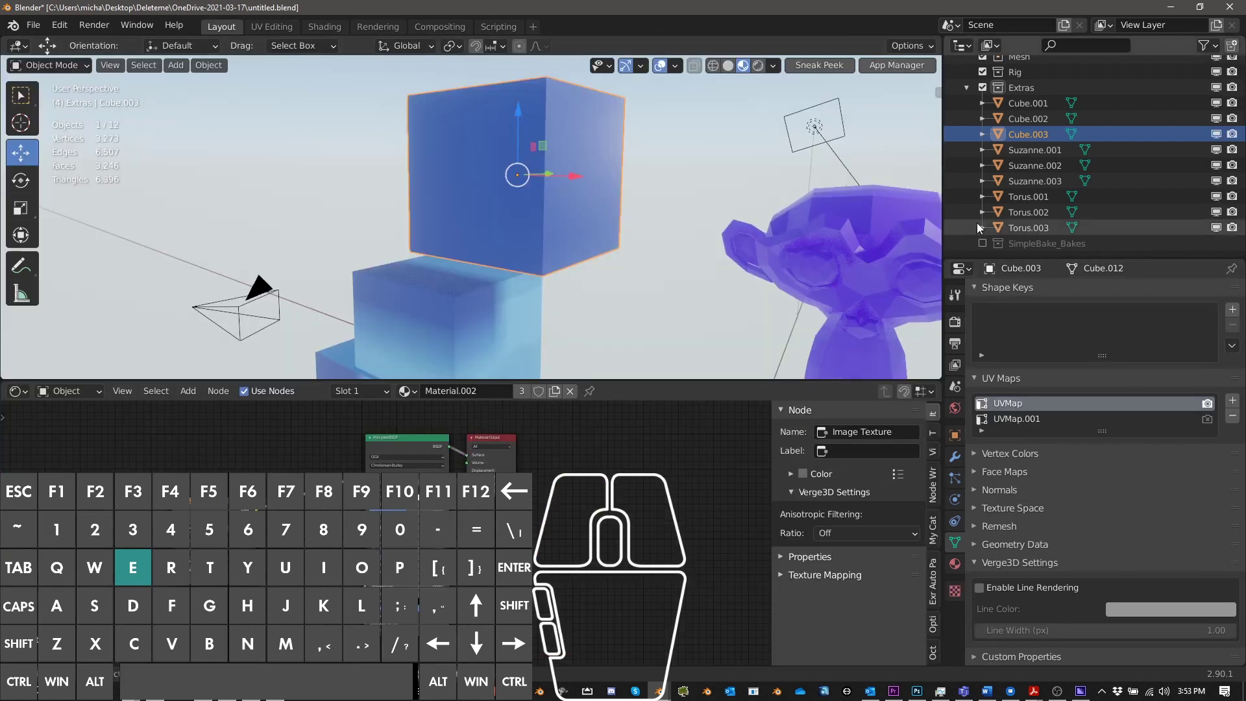
pyautogui.click(1037, 103)
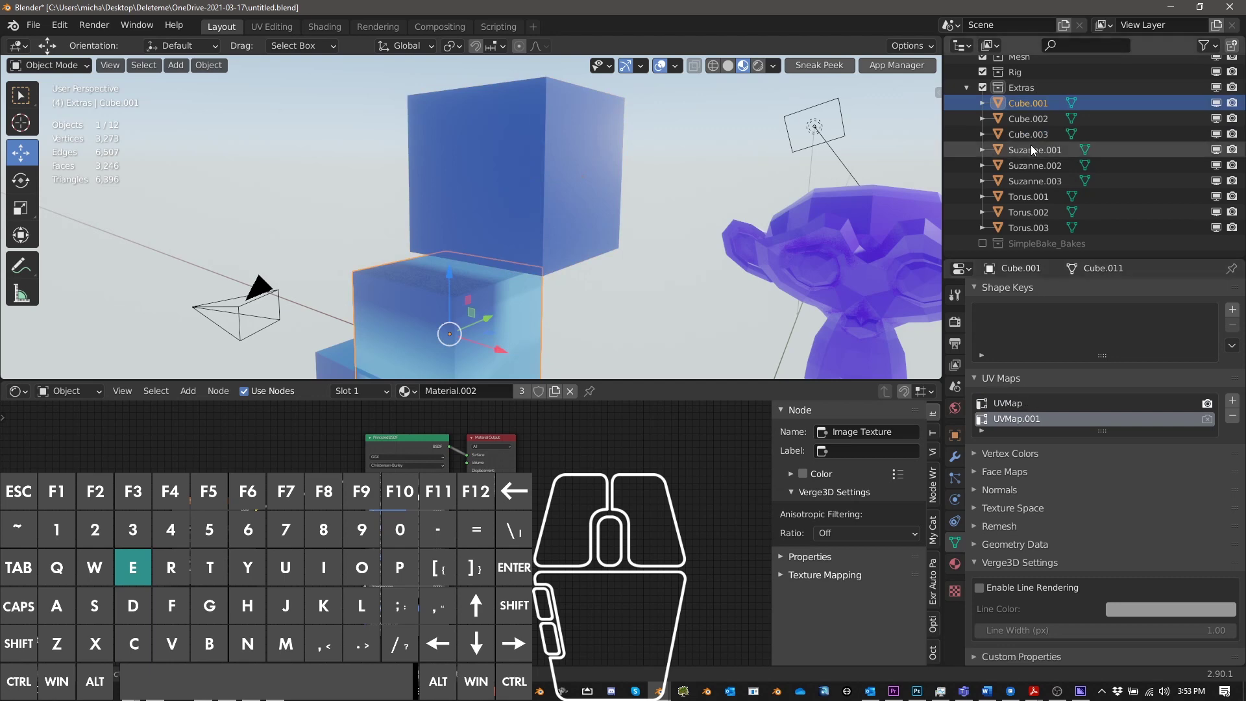
pyautogui.click(1026, 118)
pyautogui.click(1029, 134)
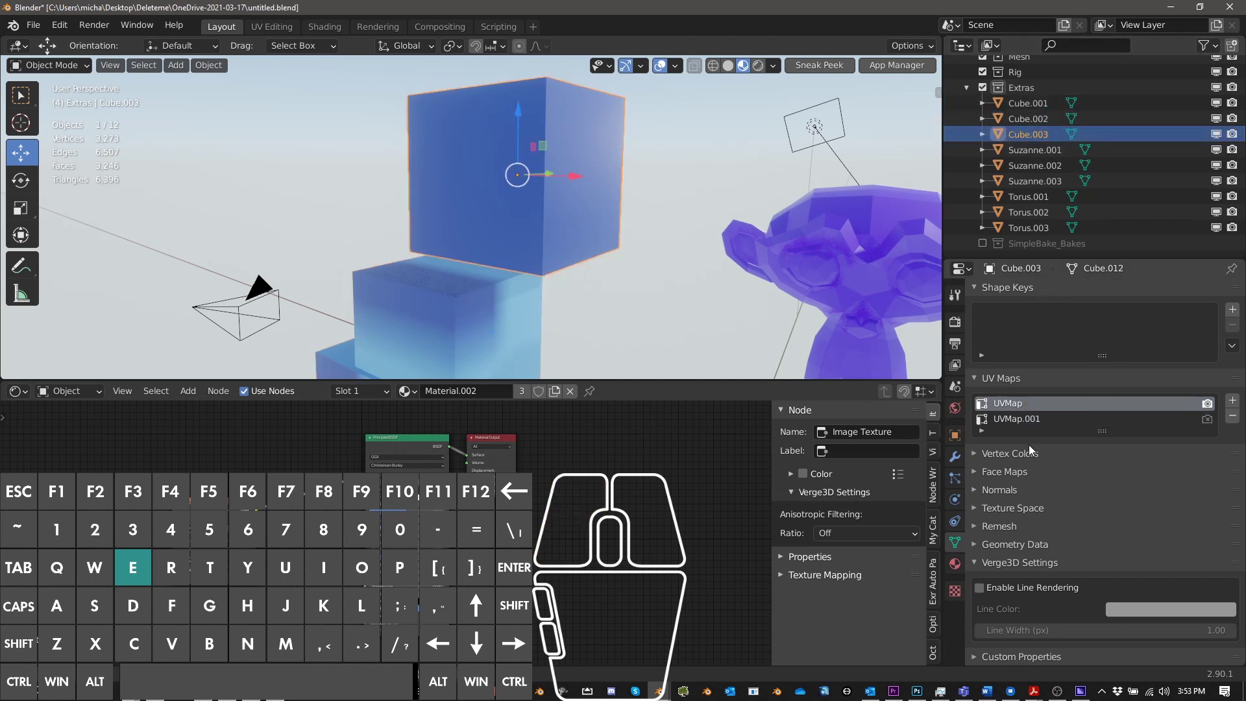
pyautogui.click(1017, 420)
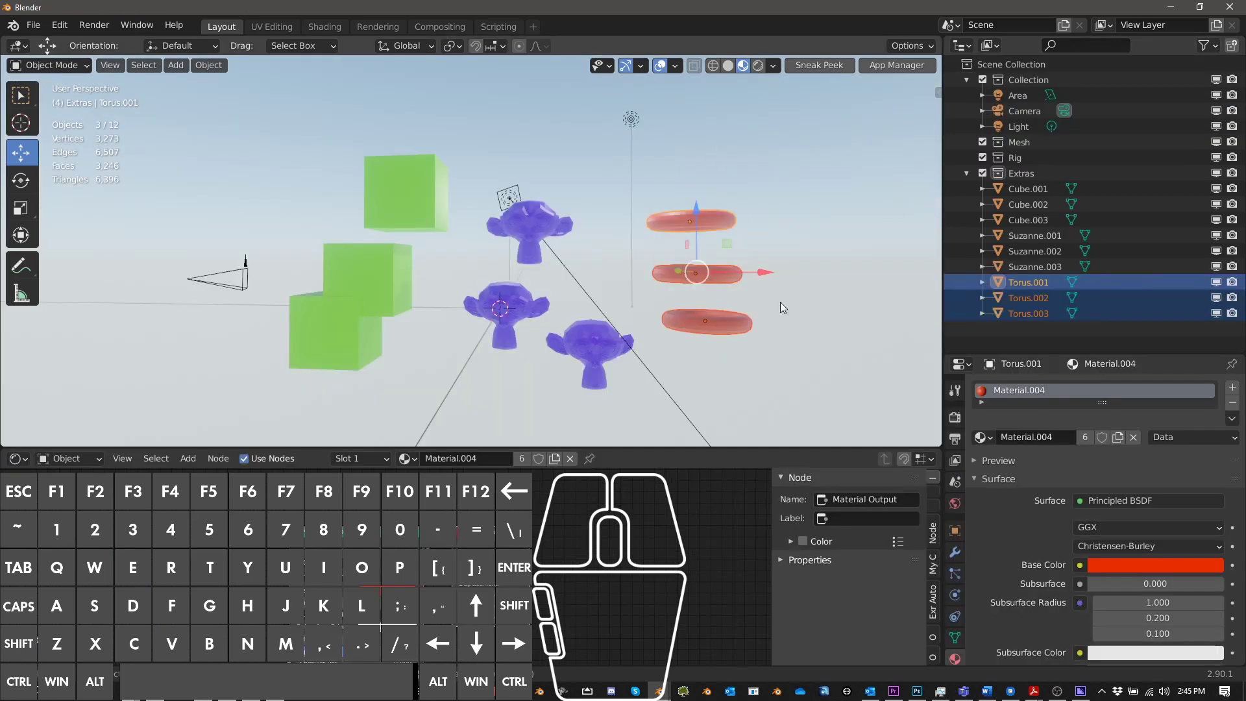
# Add the three monkeys and three cubes to the torus selection and open all nine objects in the UV Editing workspace
pyautogui.keyDown('shift'); pyautogui.click(602, 354); pyautogui.keyUp('shift')
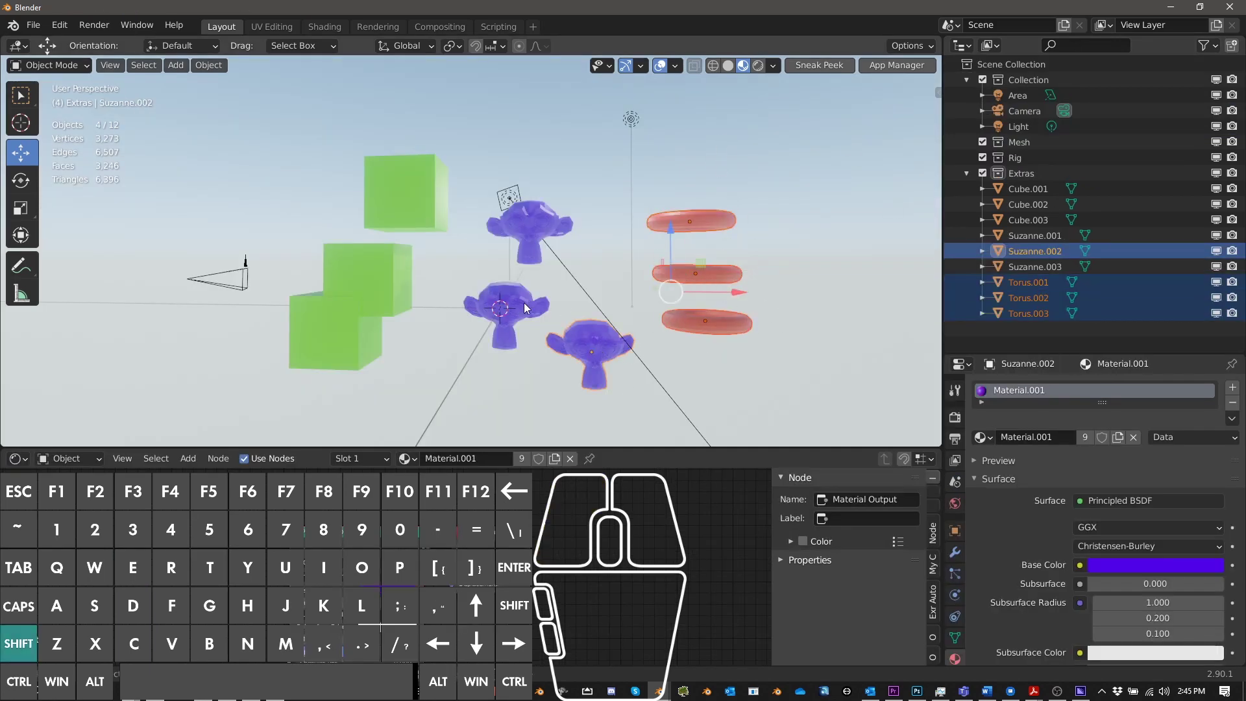
pyautogui.keyDown('shift'); pyautogui.click(539, 221); pyautogui.keyUp('shift')
pyautogui.keyDown('shift'); pyautogui.click(415, 172); pyautogui.keyUp('shift')
pyautogui.keyDown('shift'); pyautogui.moveTo(374, 281); pyautogui.dragTo(329, 360); pyautogui.keyUp('shift')
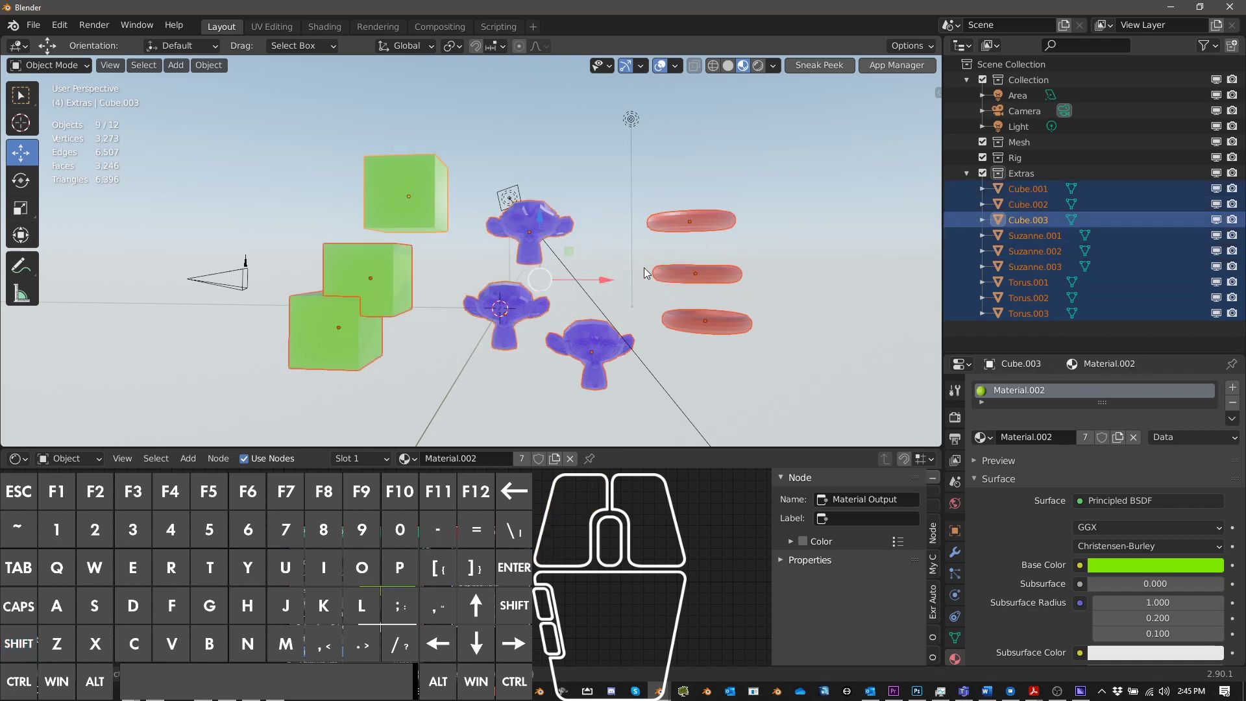
pyautogui.click(267, 26)
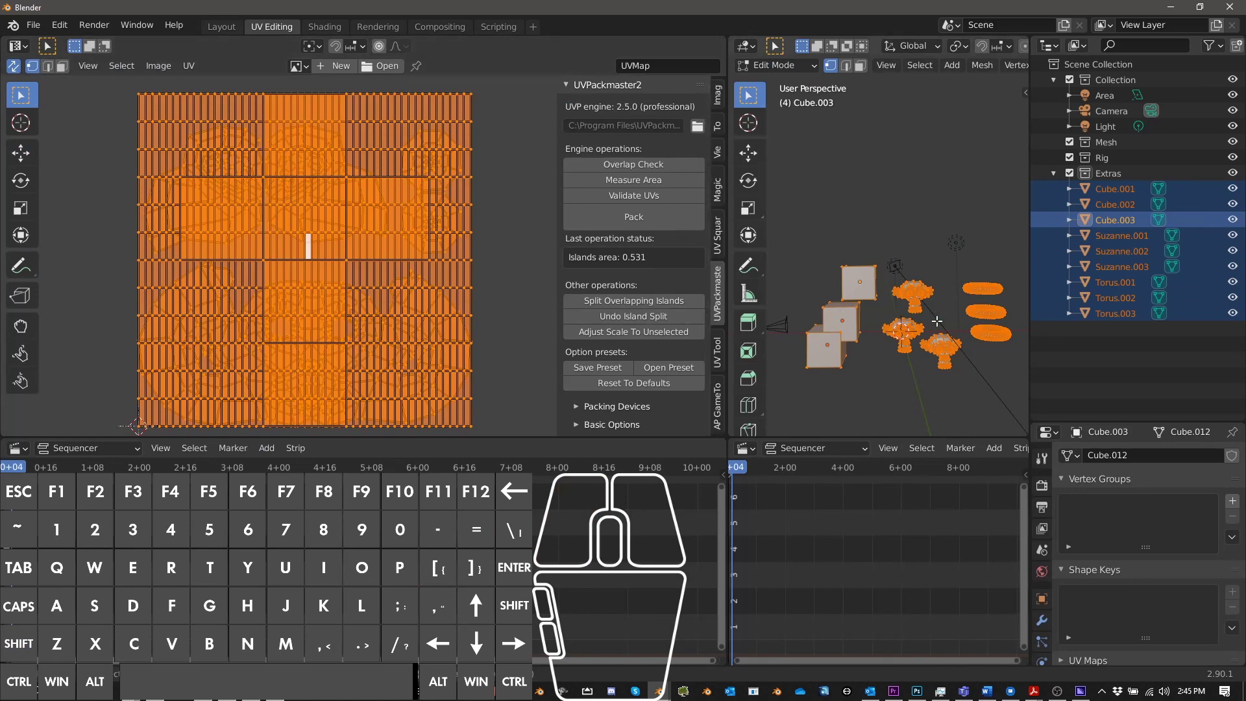
# Select all geometry of the nine objects with UV Sync Selection enabled and pack their overlapping UV islands
pyautogui.hotkey('alt', 'a')
pyautogui.press('a')
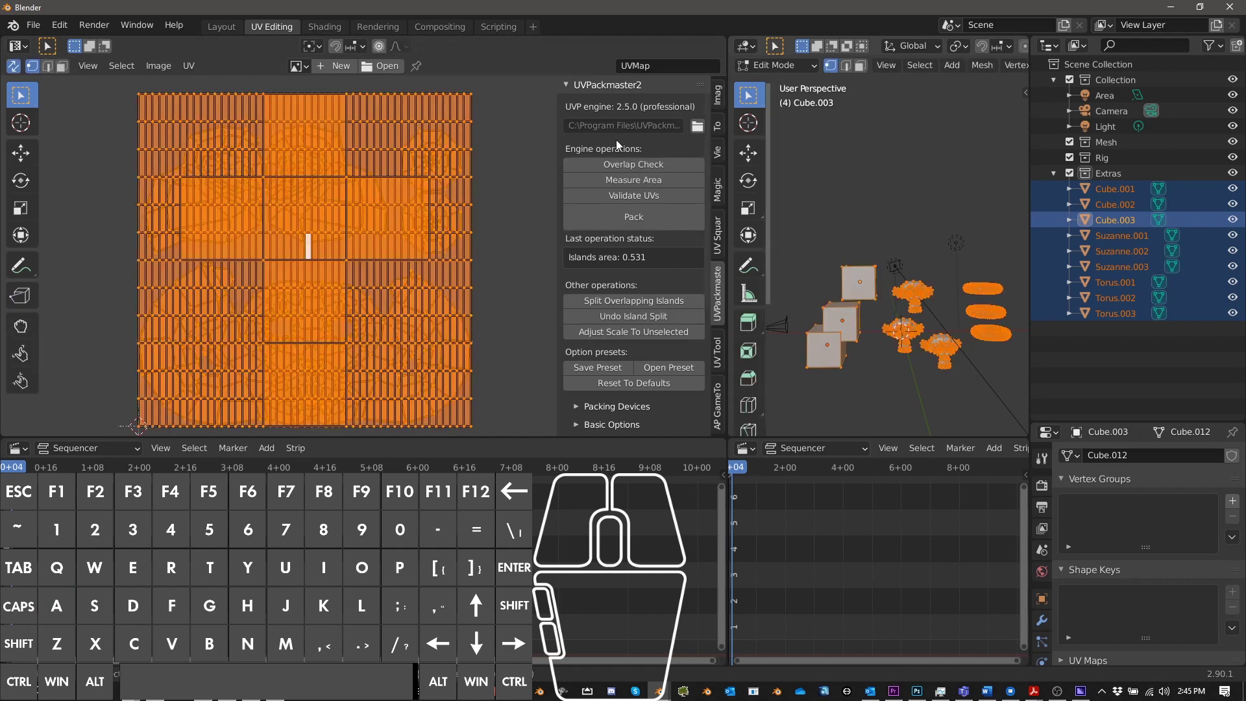
pyautogui.click(13, 65)
pyautogui.click(14, 67)
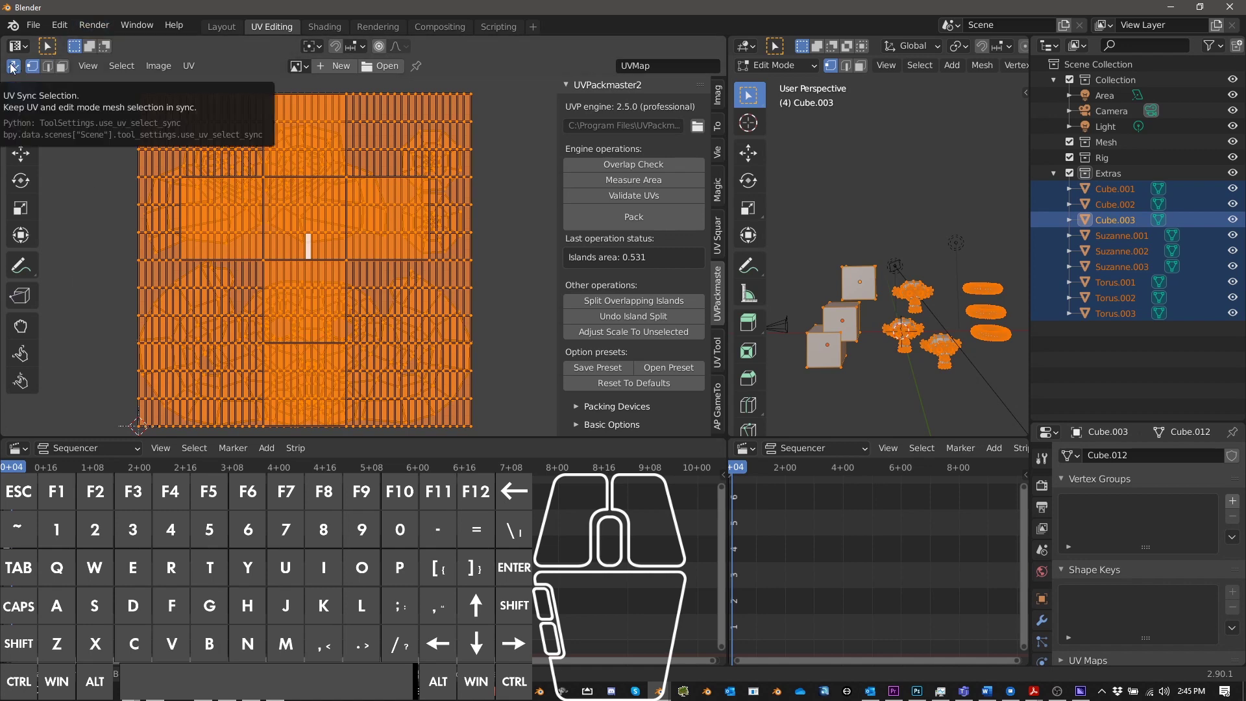
pyautogui.scroll(1, 423, 243)
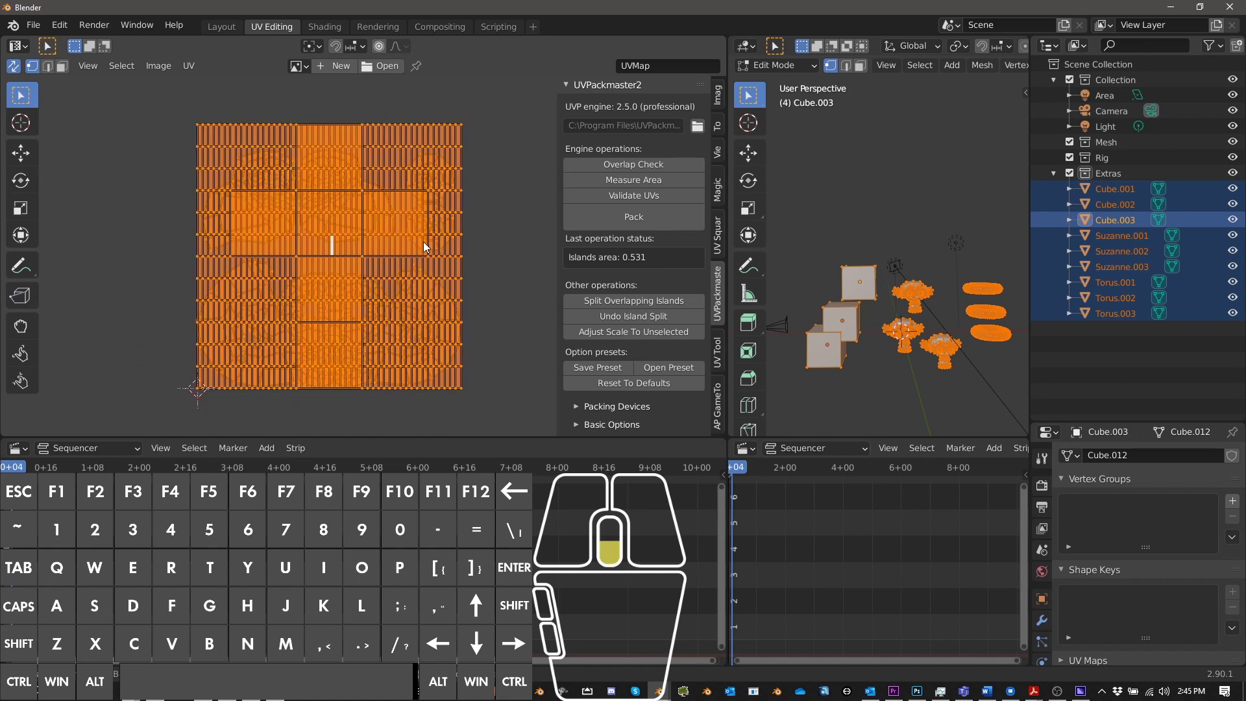
pyautogui.scroll(1, 387, 255)
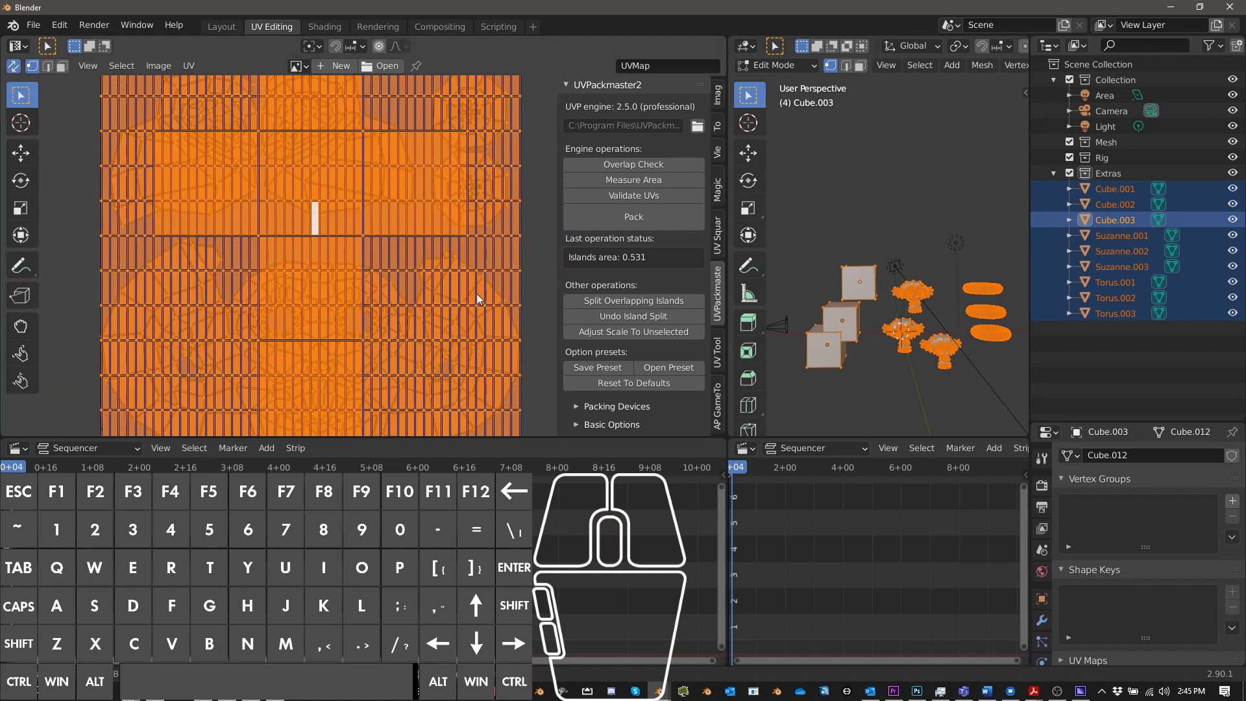
pyautogui.scroll(-1, 331, 241)
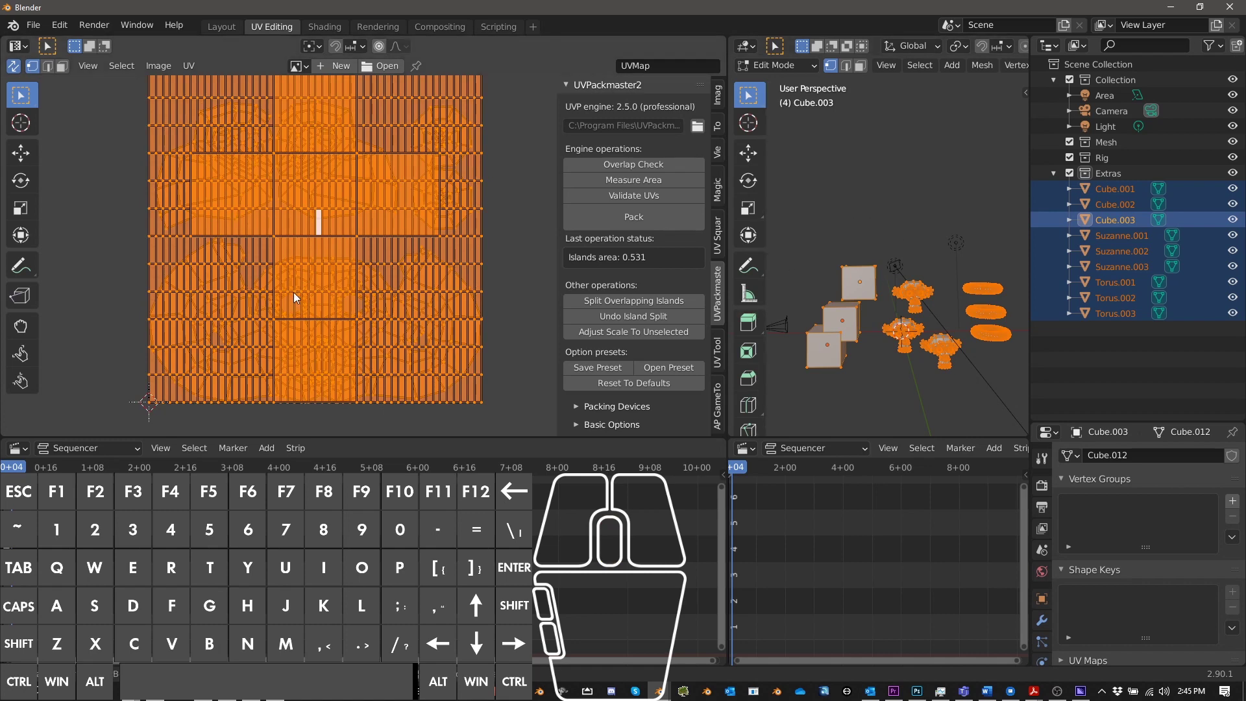
pyautogui.click(189, 65)
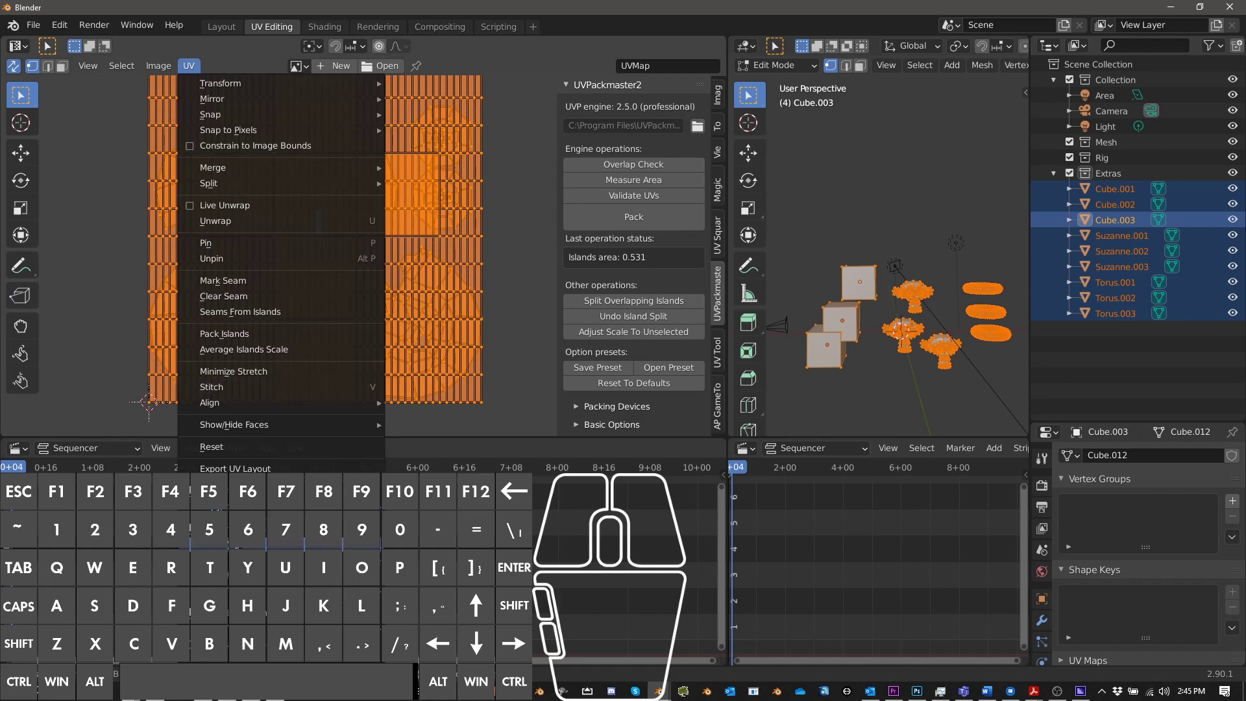
pyautogui.click(225, 333)
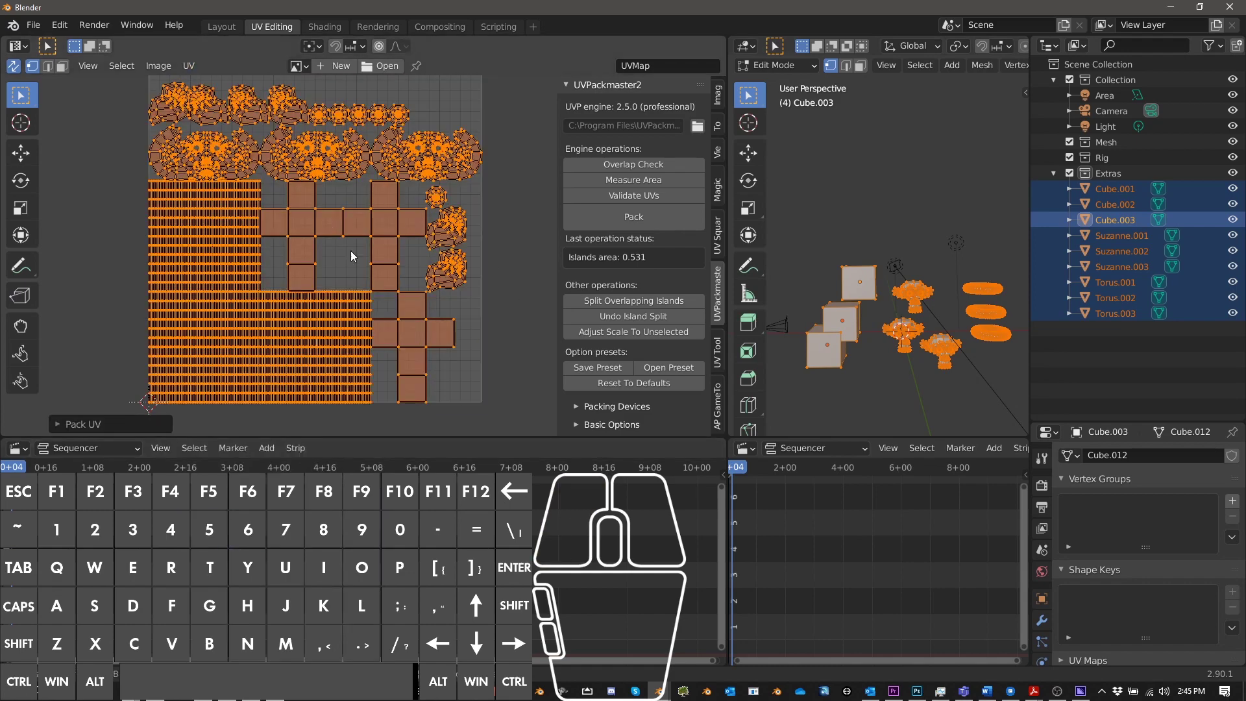
# Increase the margin between the packed UV islands, trying 0.06 and settling on 0.03
pyautogui.scroll(5, 310, 286)
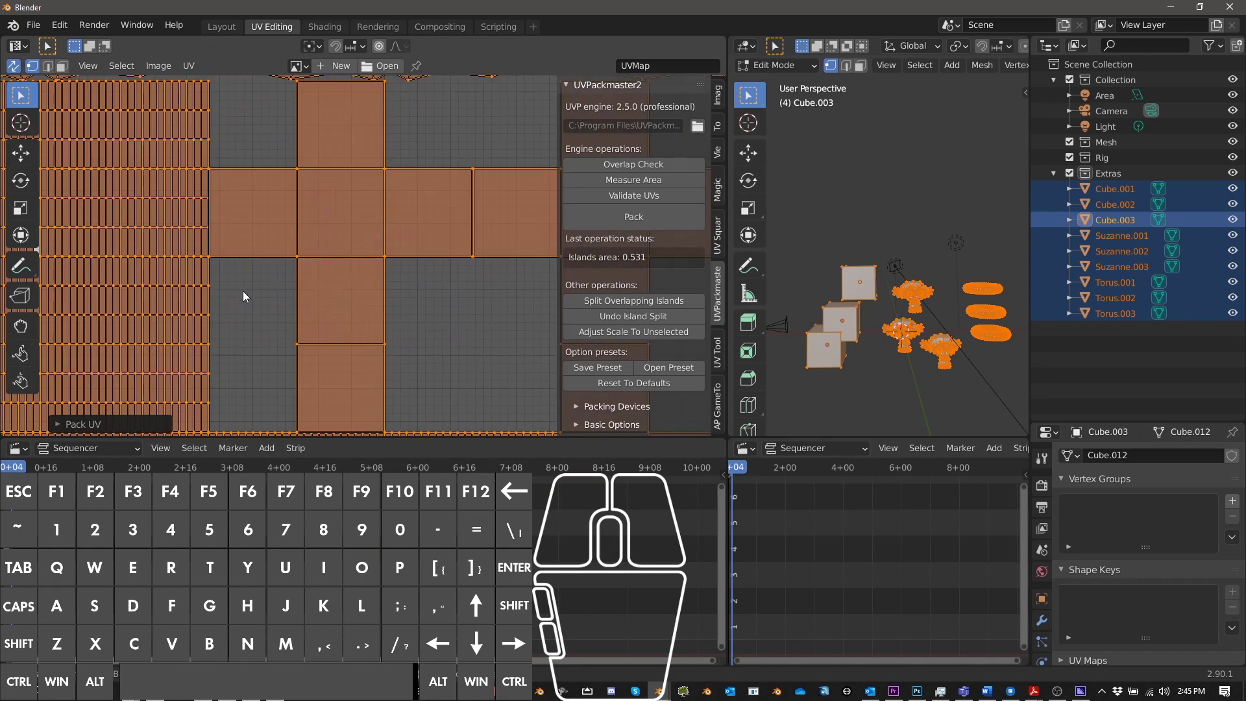
pyautogui.scroll(5, 244, 293)
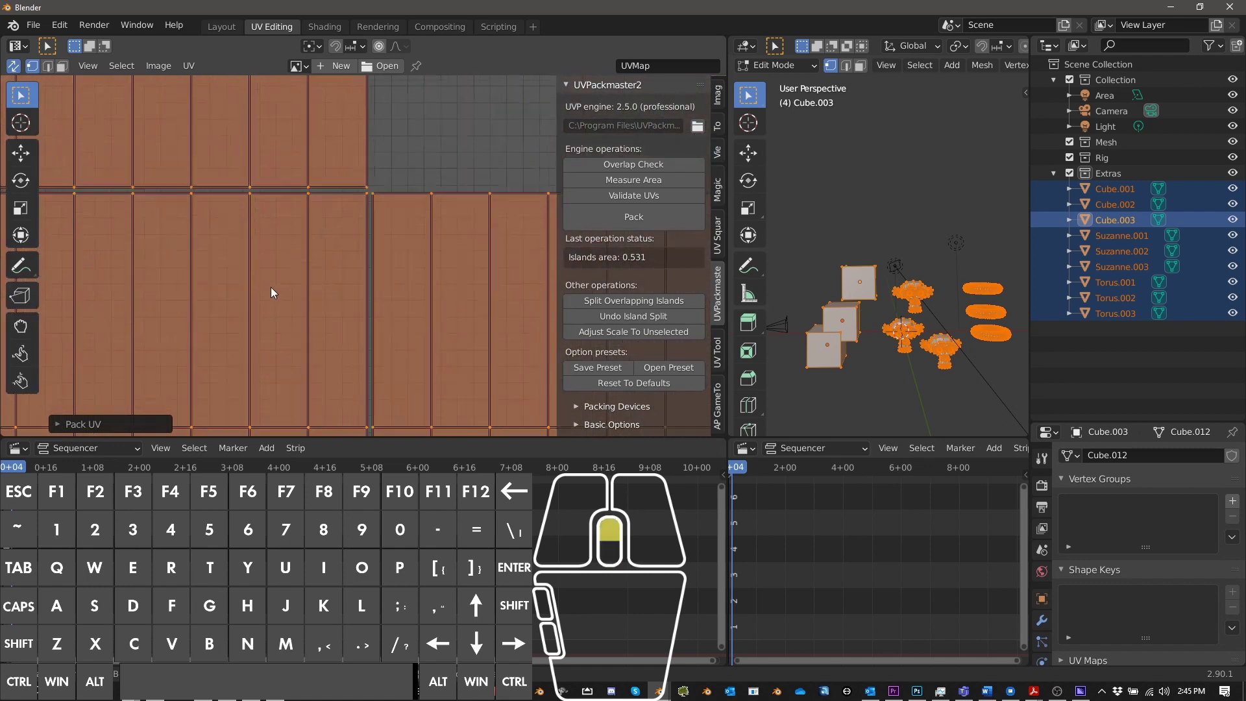
pyautogui.scroll(-2, 359, 165)
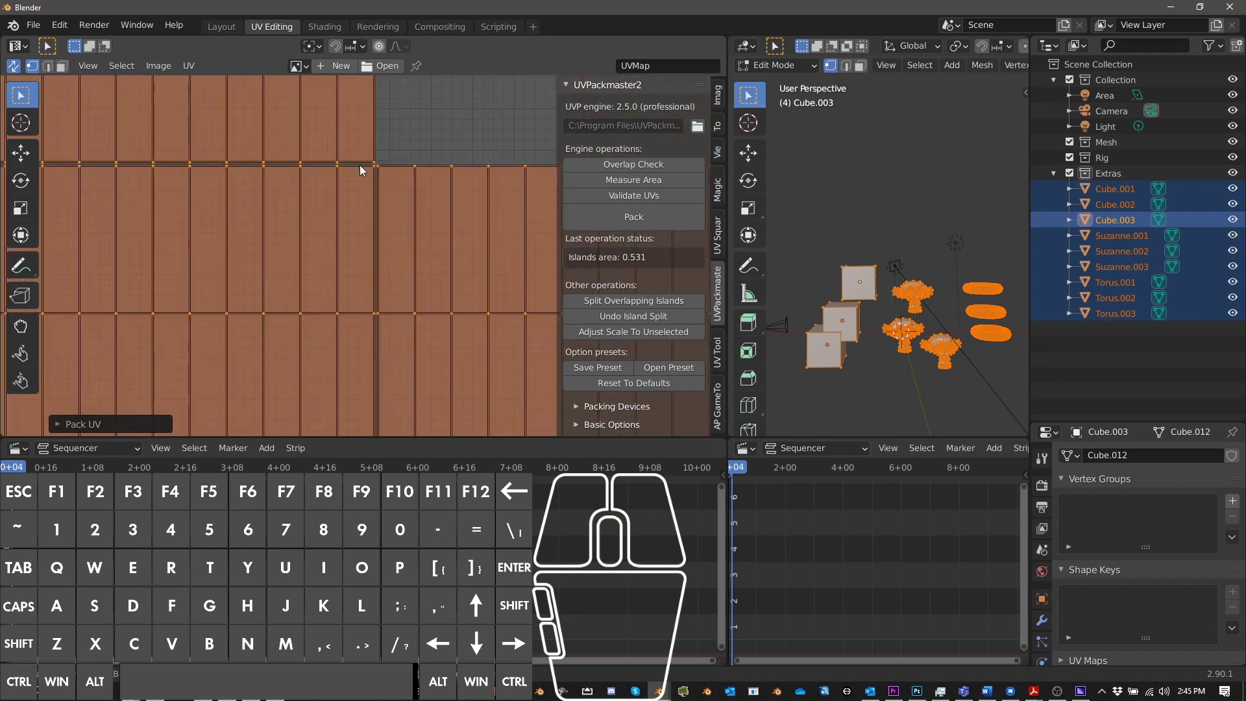
pyautogui.click(190, 66)
pyautogui.click(58, 423)
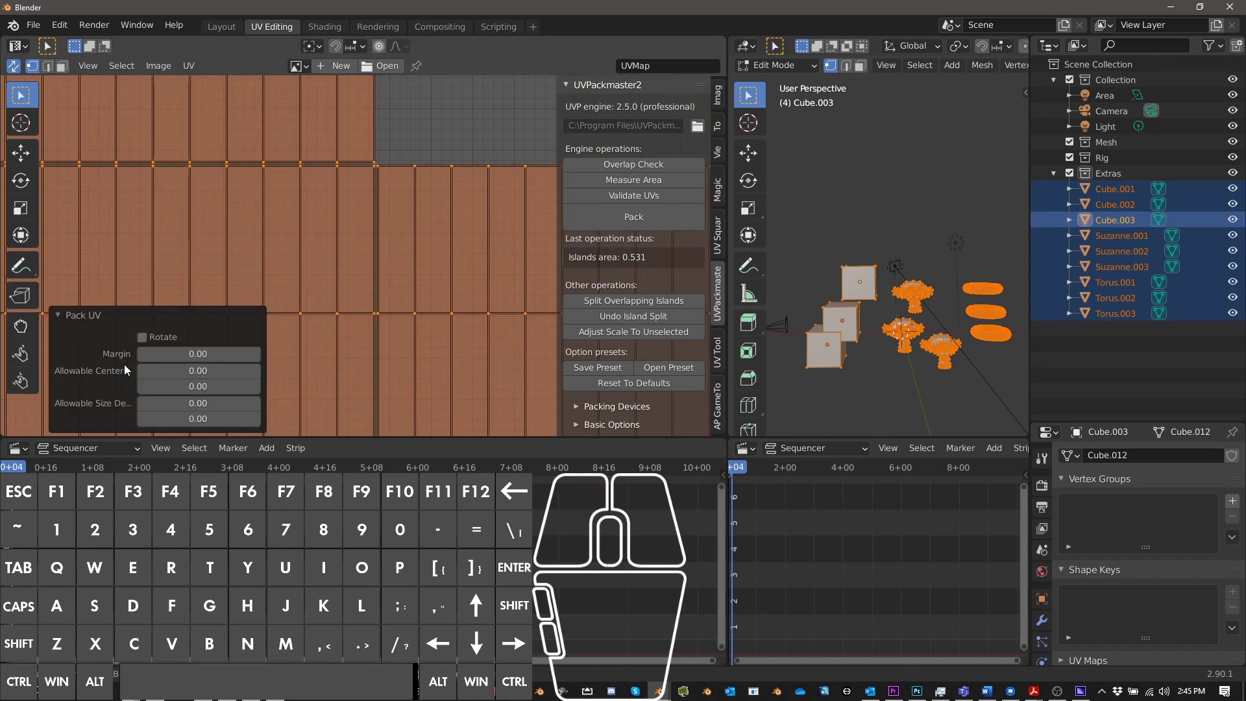
pyautogui.click(254, 355)
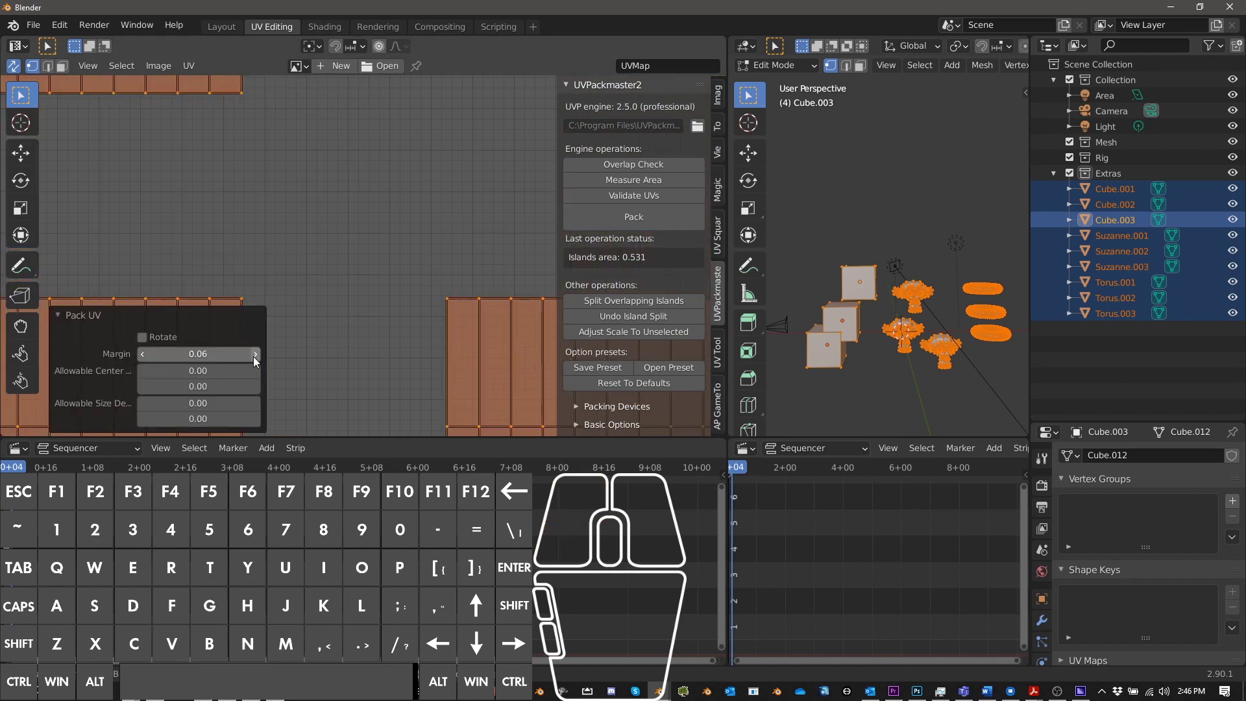
pyautogui.scroll(-5, 345, 254)
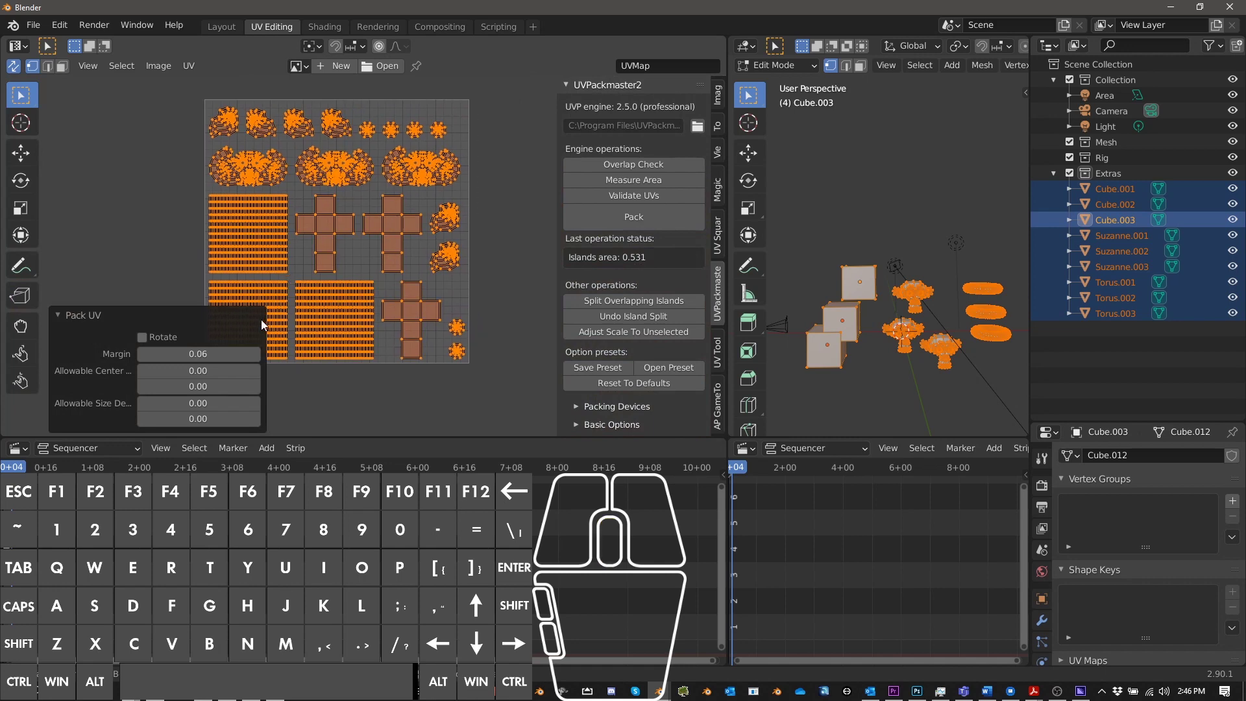
pyautogui.click(143, 354)
pyautogui.click(143, 355)
pyautogui.click(143, 354)
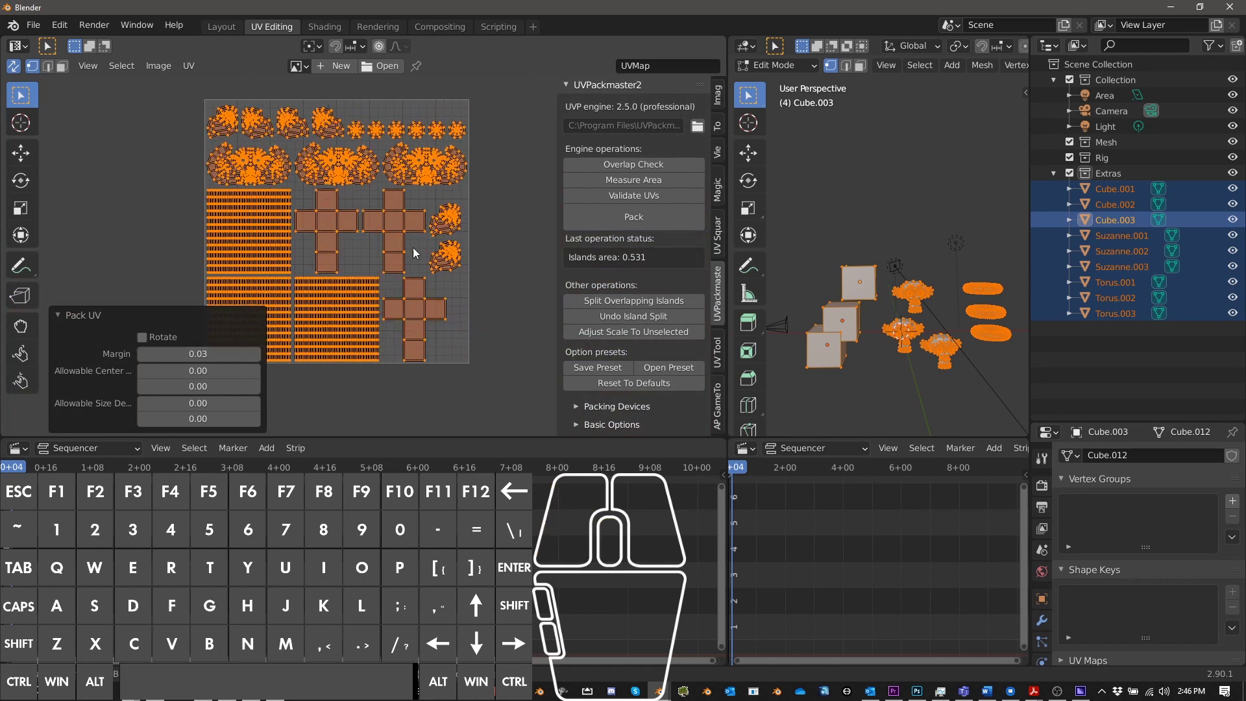
pyautogui.scroll(3, 368, 253)
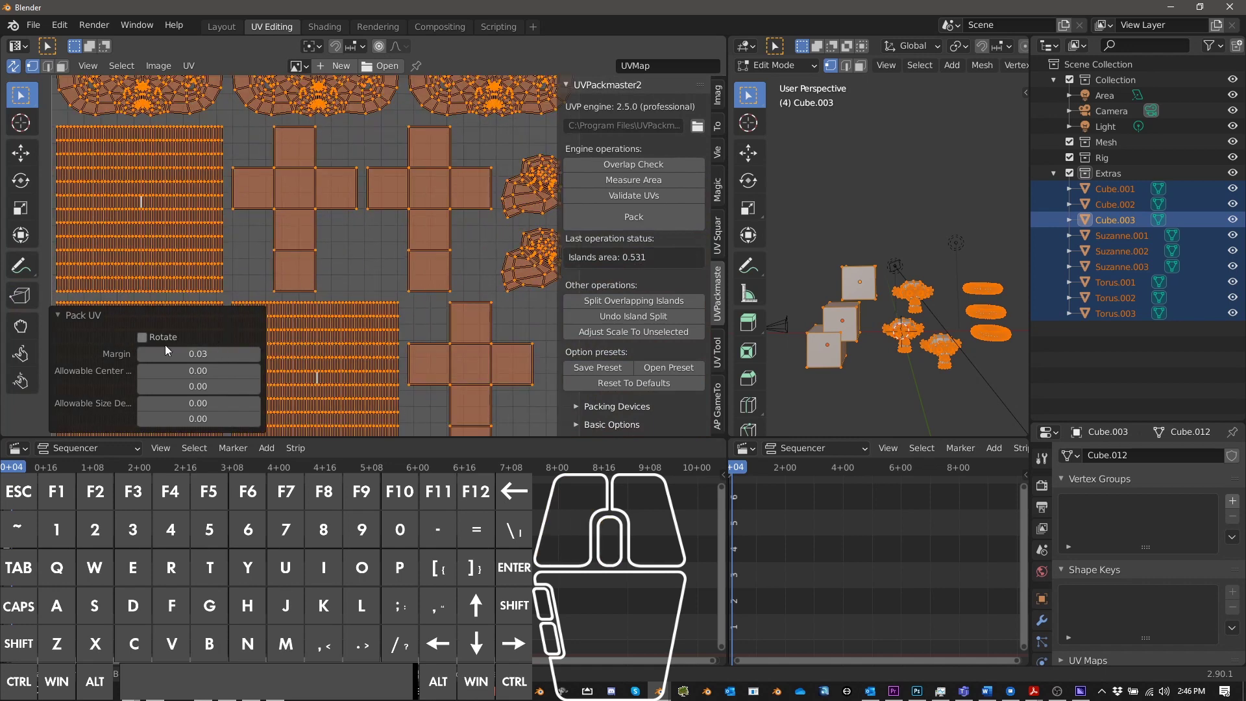
pyautogui.scroll(-4, 431, 248)
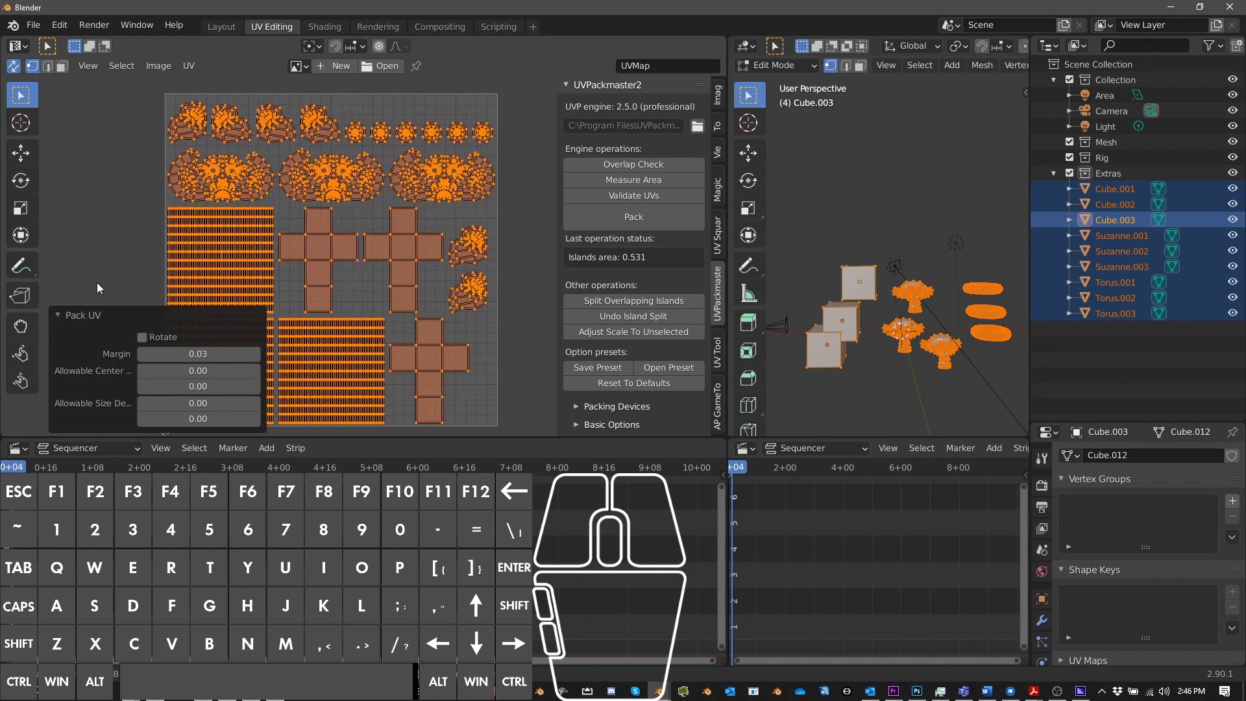
# Measure the packed islands' area with UVPackmaster2 and repeat the standard UV island packing
pyautogui.click(61, 312)
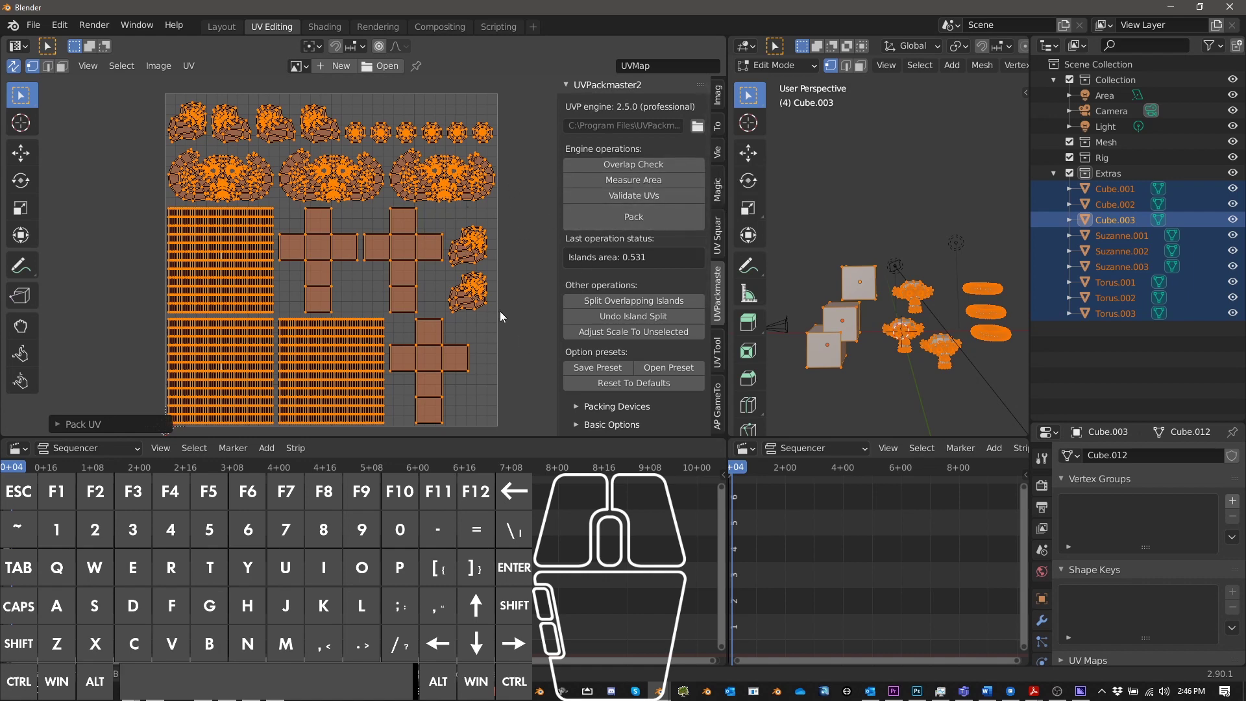
pyautogui.click(713, 294)
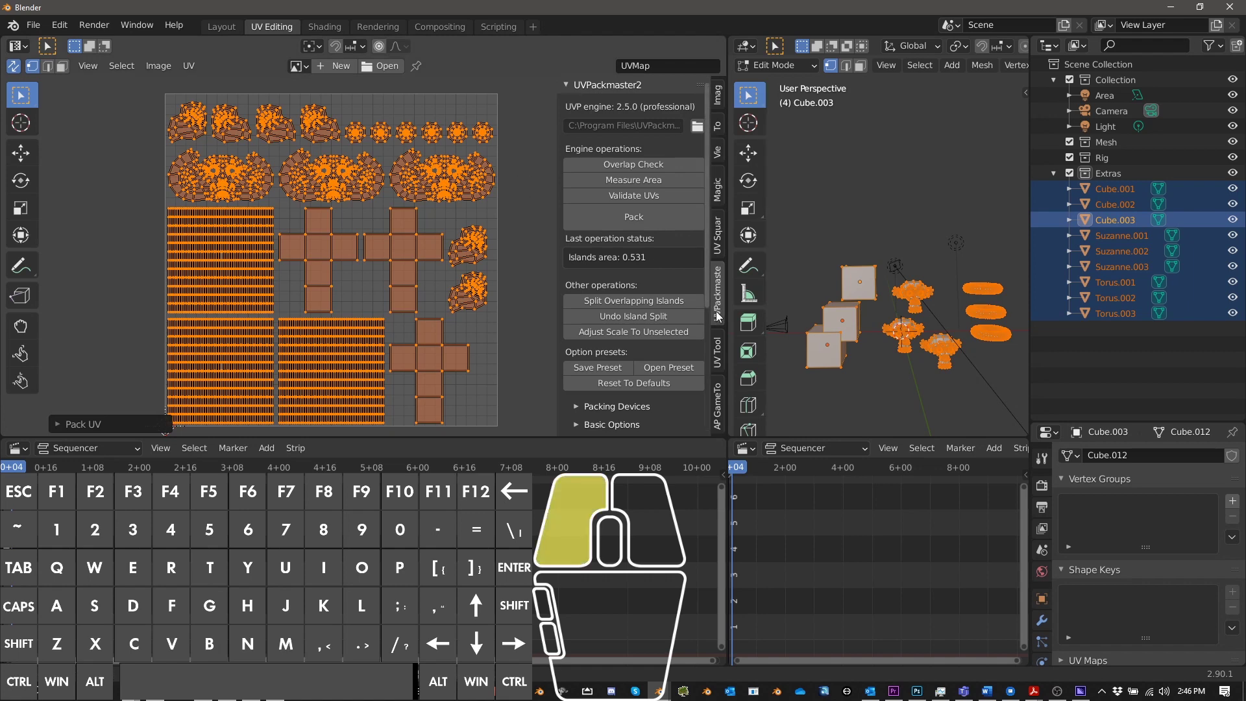
pyautogui.click(571, 82)
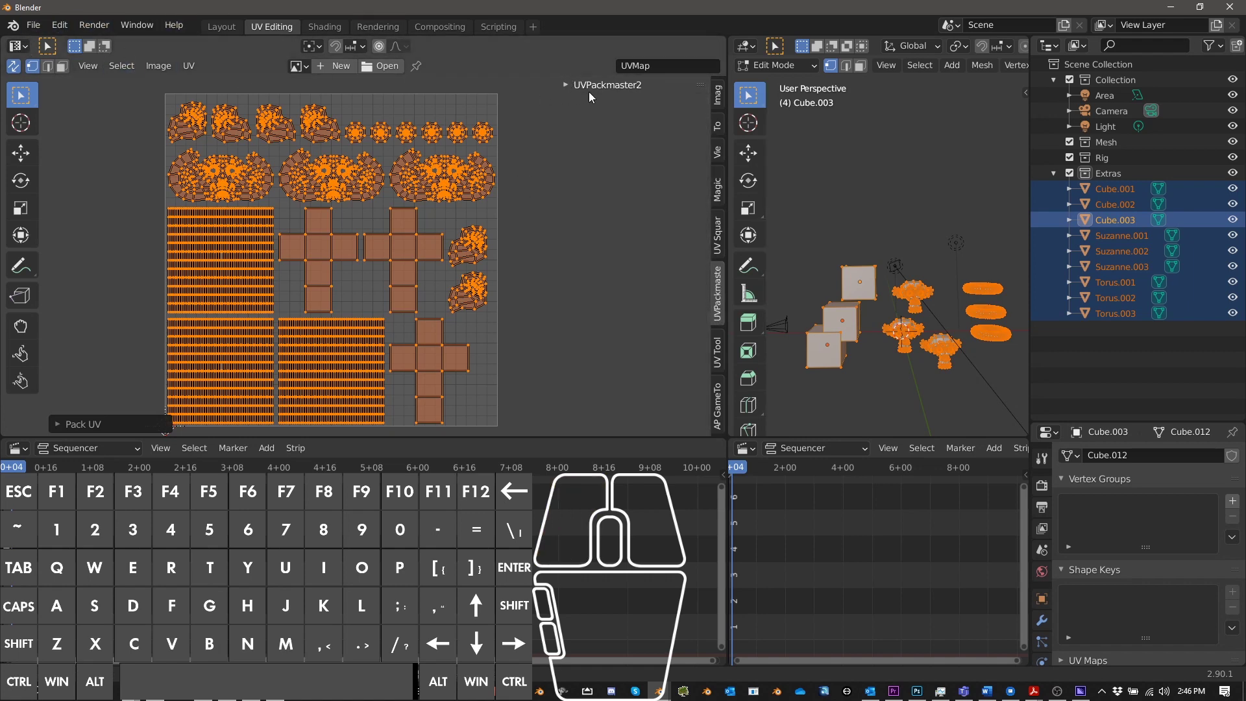
pyautogui.click(571, 85)
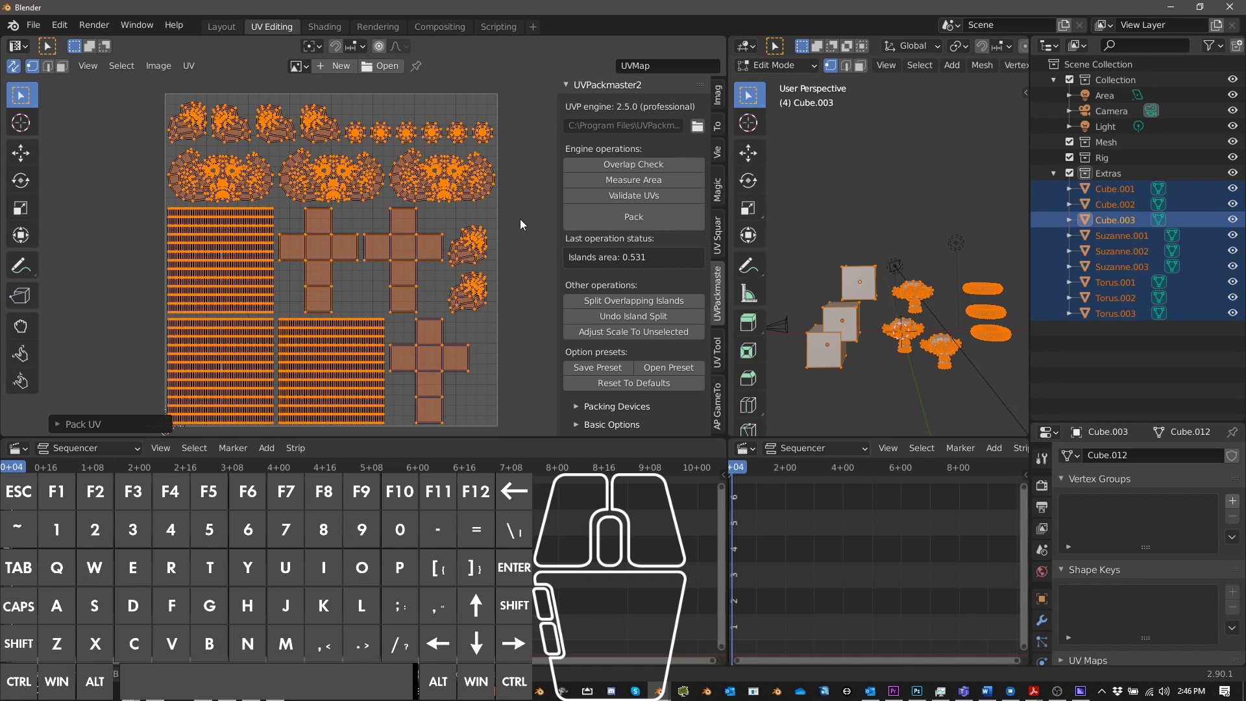
pyautogui.click(641, 180)
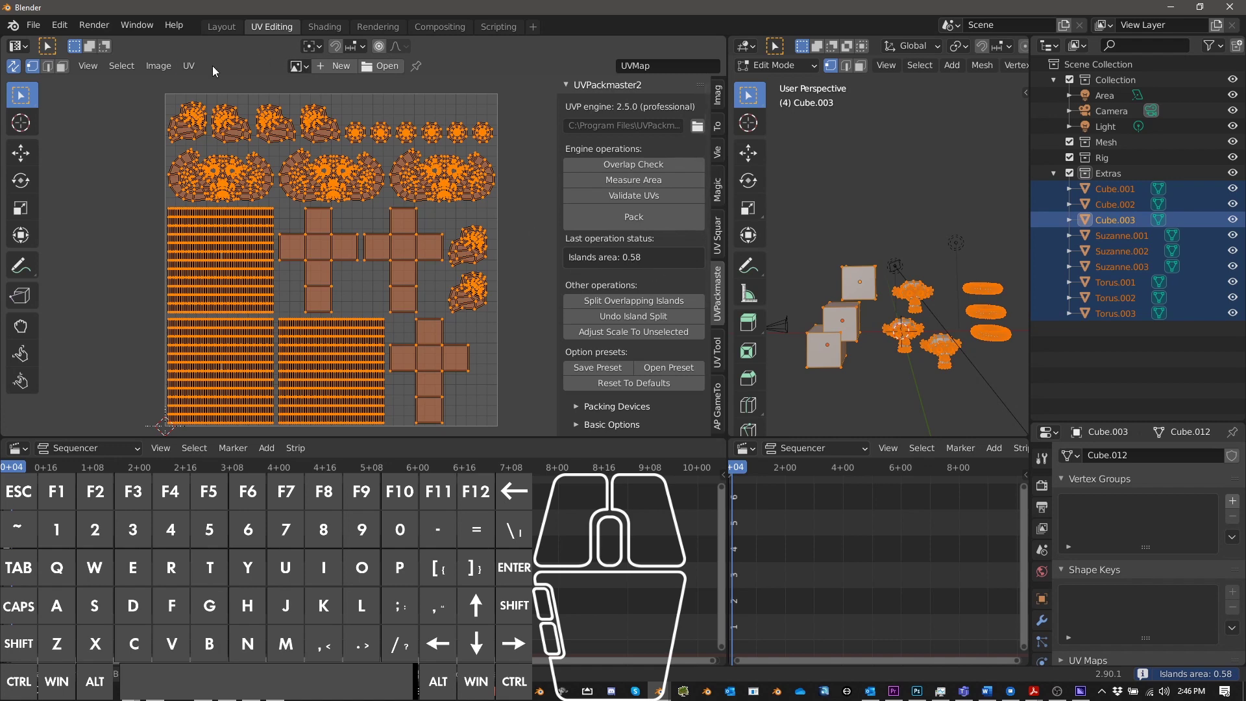
pyautogui.hotkey('ctrl', 'p')
pyautogui.scroll(1, 618, 130)
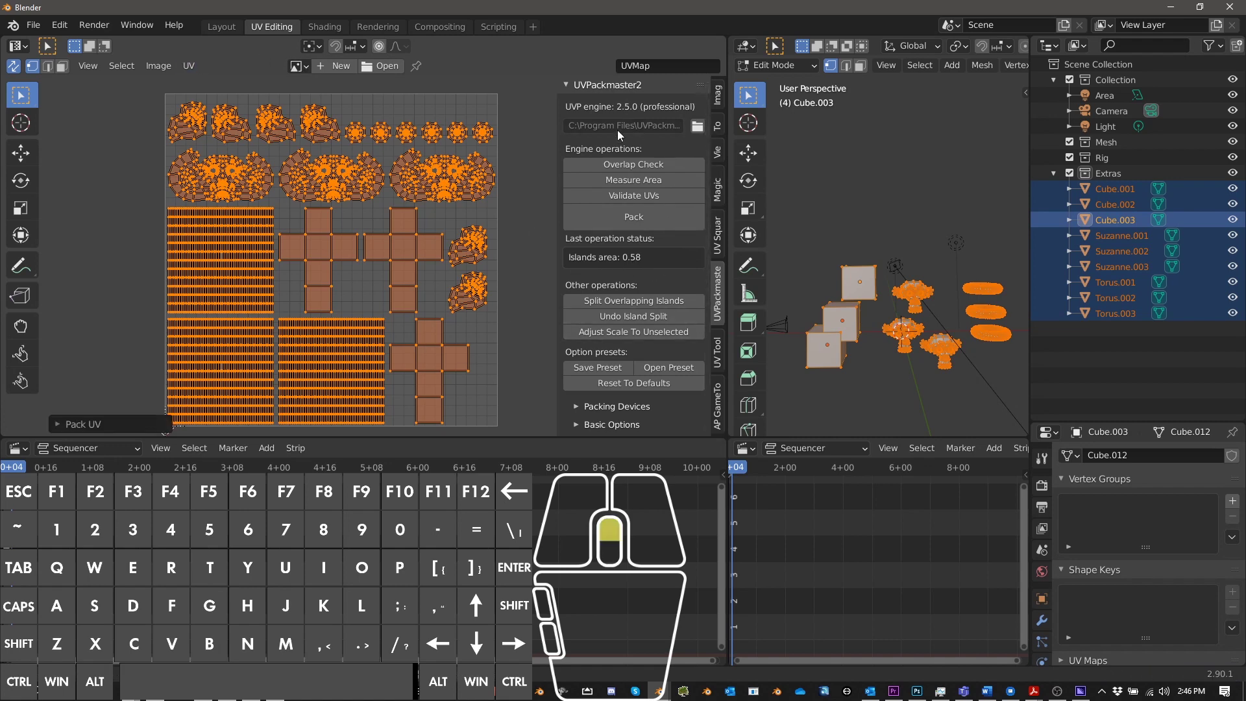
# Disable the Heuristic option in UVPackmaster2 and pack all selected UV islands with it
pyautogui.scroll(-1, 632, 122)
pyautogui.scroll(-5, 634, 150)
pyautogui.scroll(5, 624, 144)
pyautogui.scroll(-5, 624, 116)
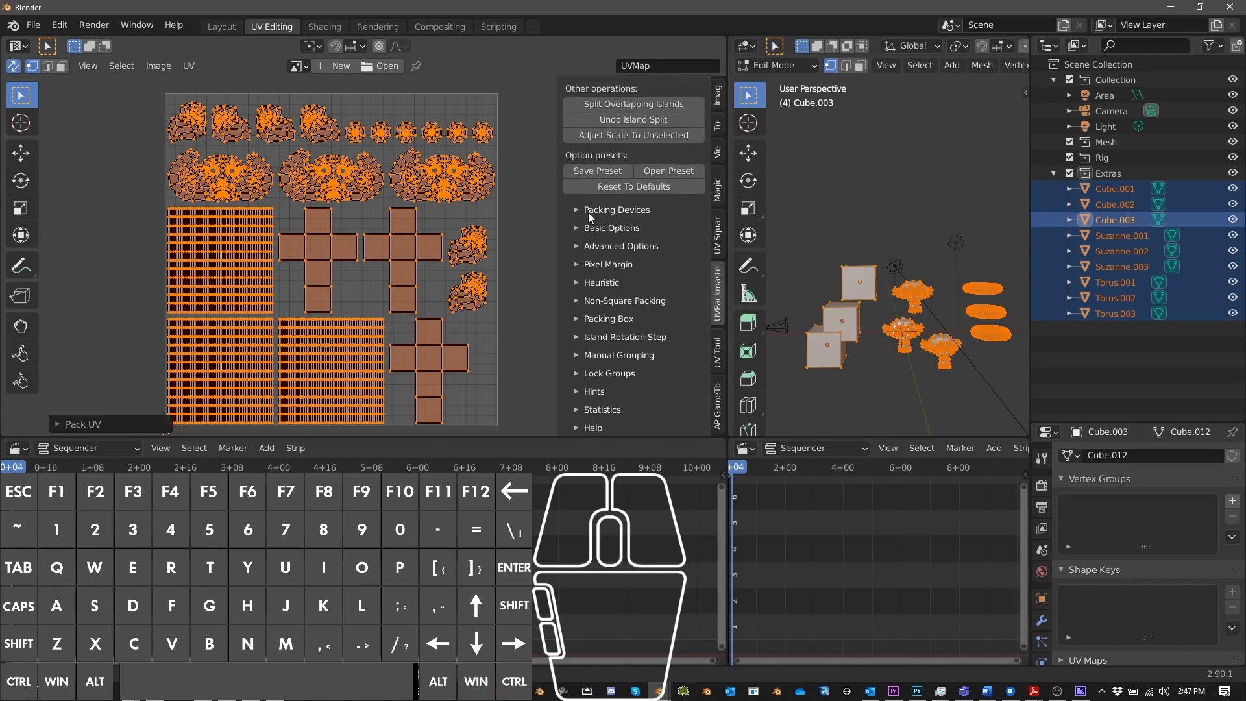
pyautogui.click(578, 283)
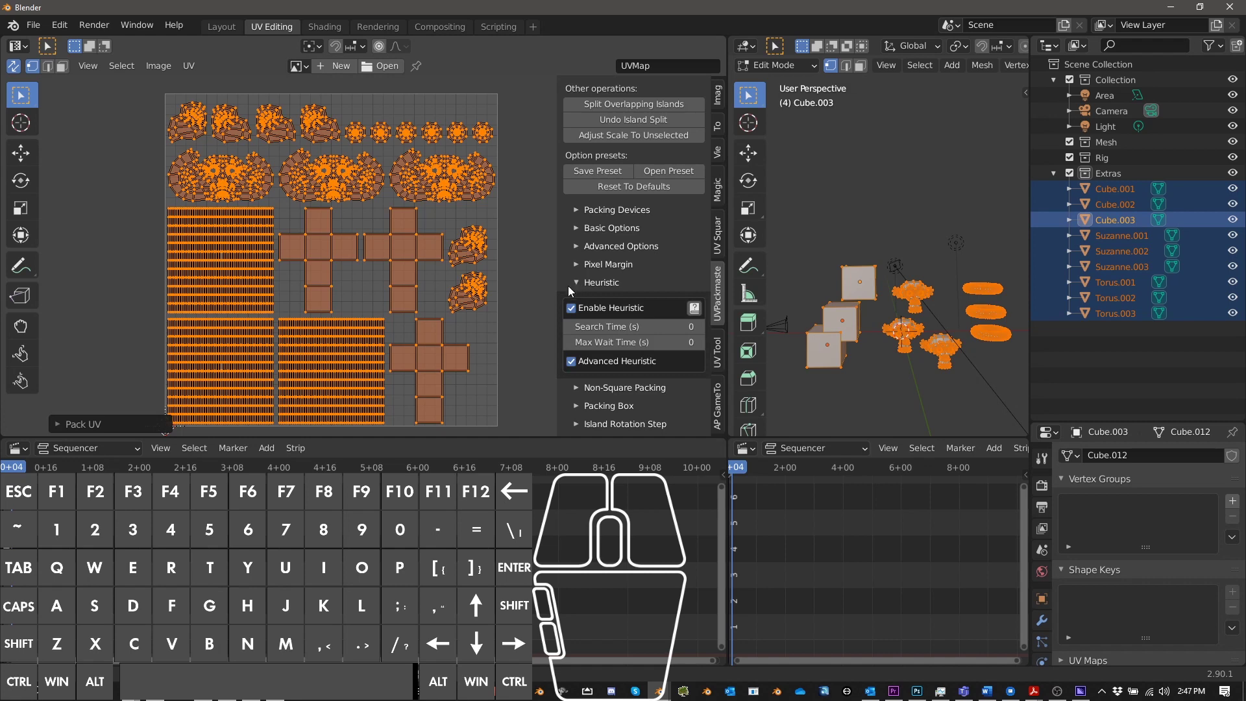
pyautogui.click(576, 283)
pyautogui.scroll(5, 605, 266)
pyautogui.scroll(-5, 592, 299)
pyautogui.click(592, 298)
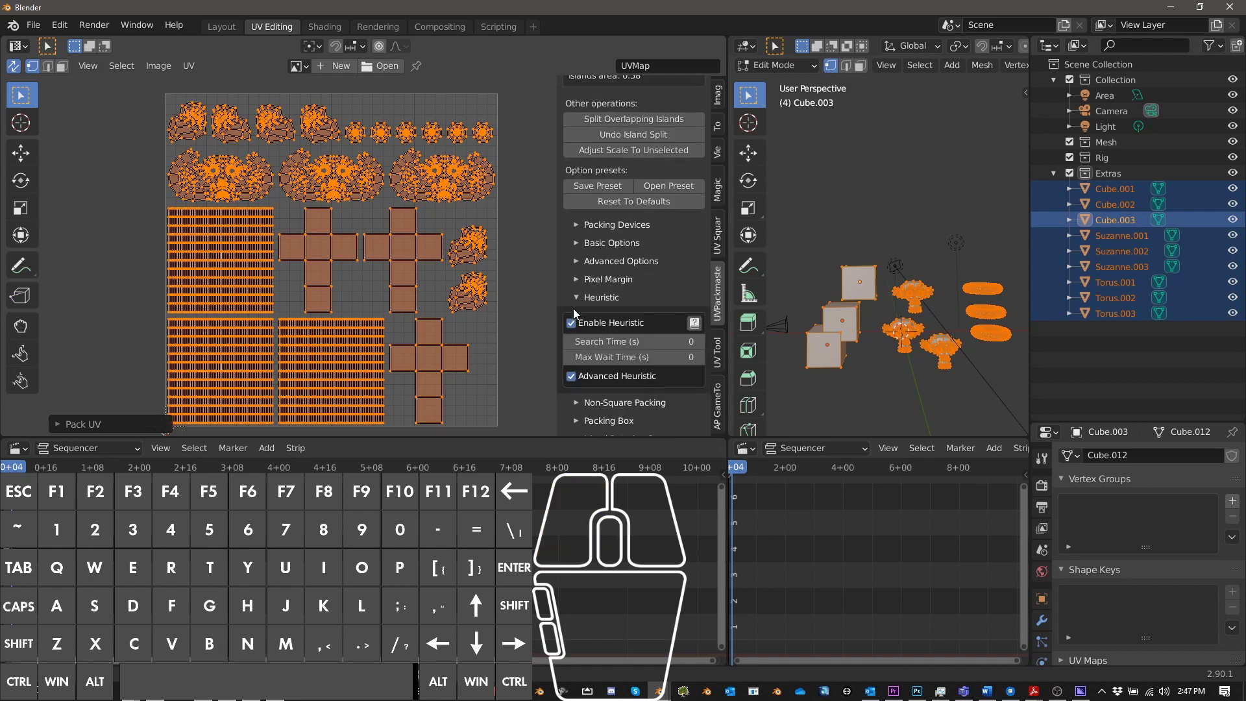
pyautogui.scroll(6, 625, 273)
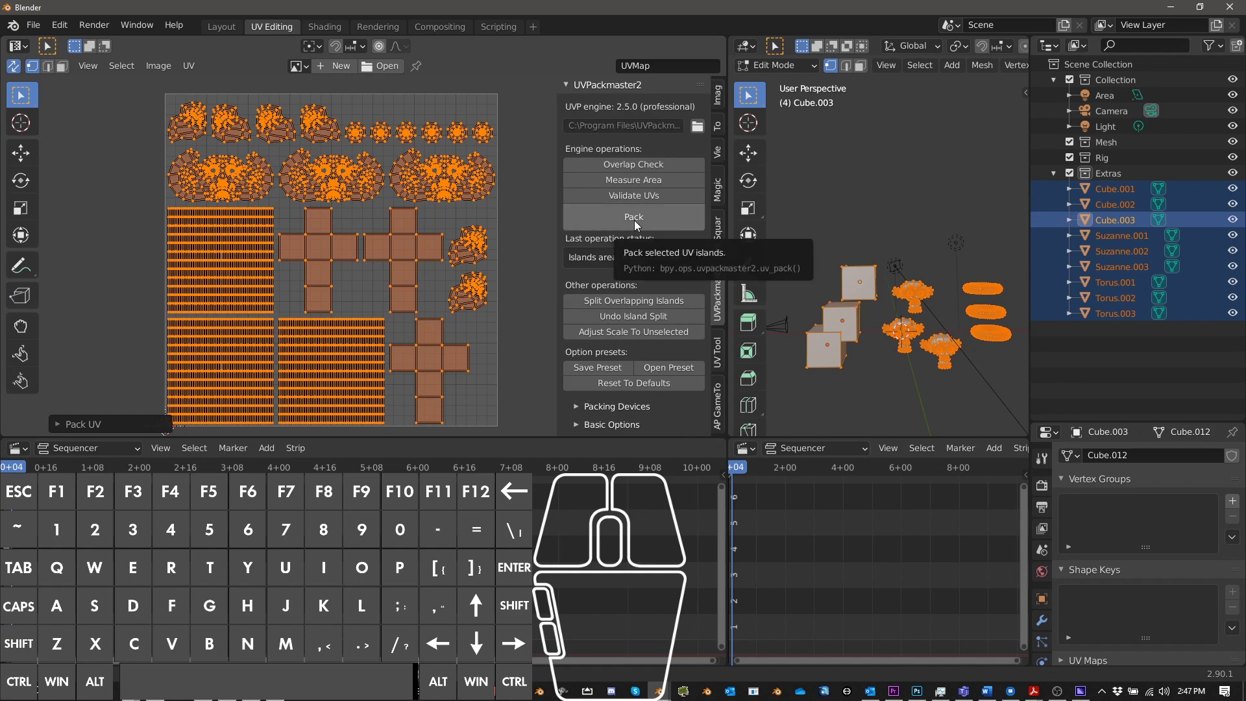
pyautogui.click(634, 221)
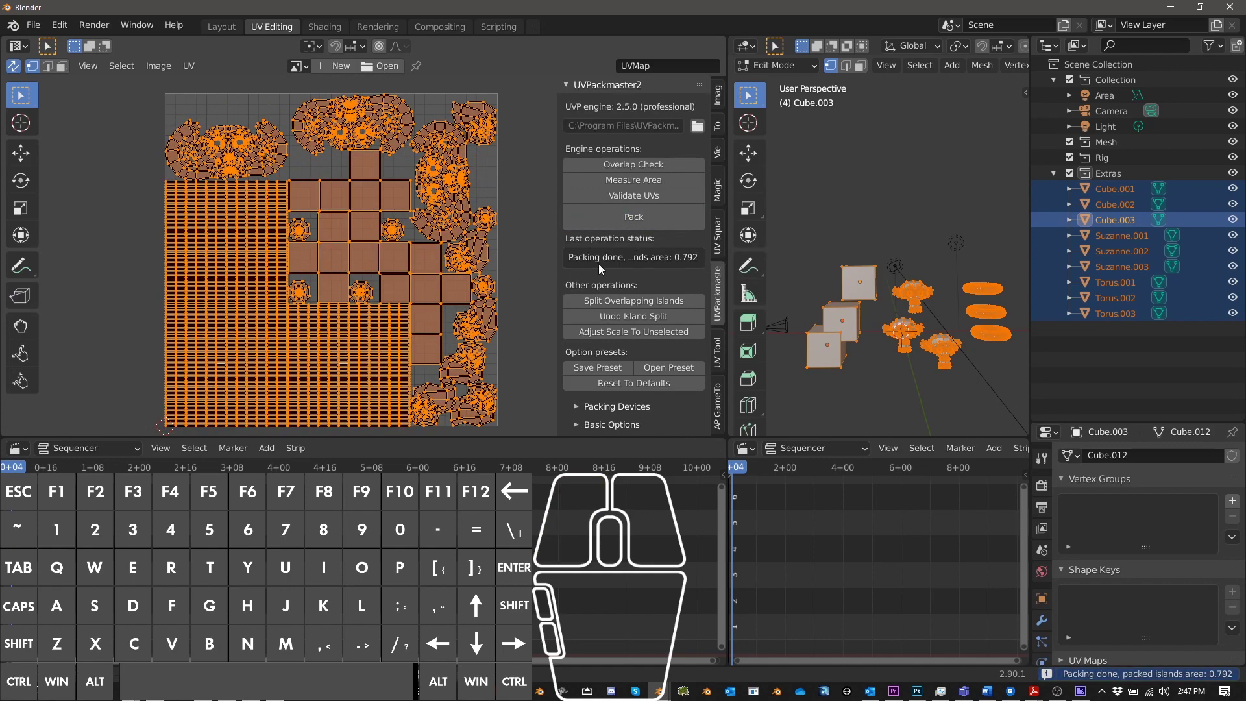
# Inspect the UVPackmaster2 layout and the margin in Basic Options, and measure the islands' area again
pyautogui.scroll(5, 313, 289)
pyautogui.scroll(-4, 305, 322)
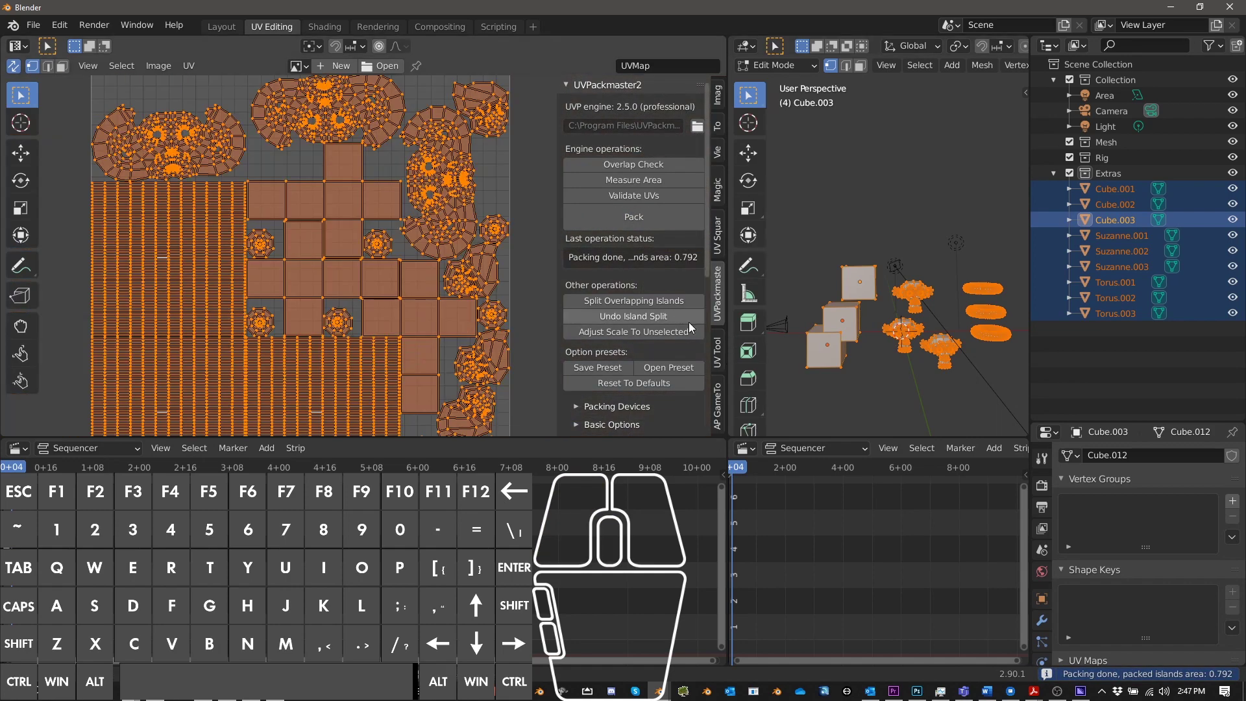
pyautogui.scroll(-4, 685, 327)
pyautogui.click(583, 321)
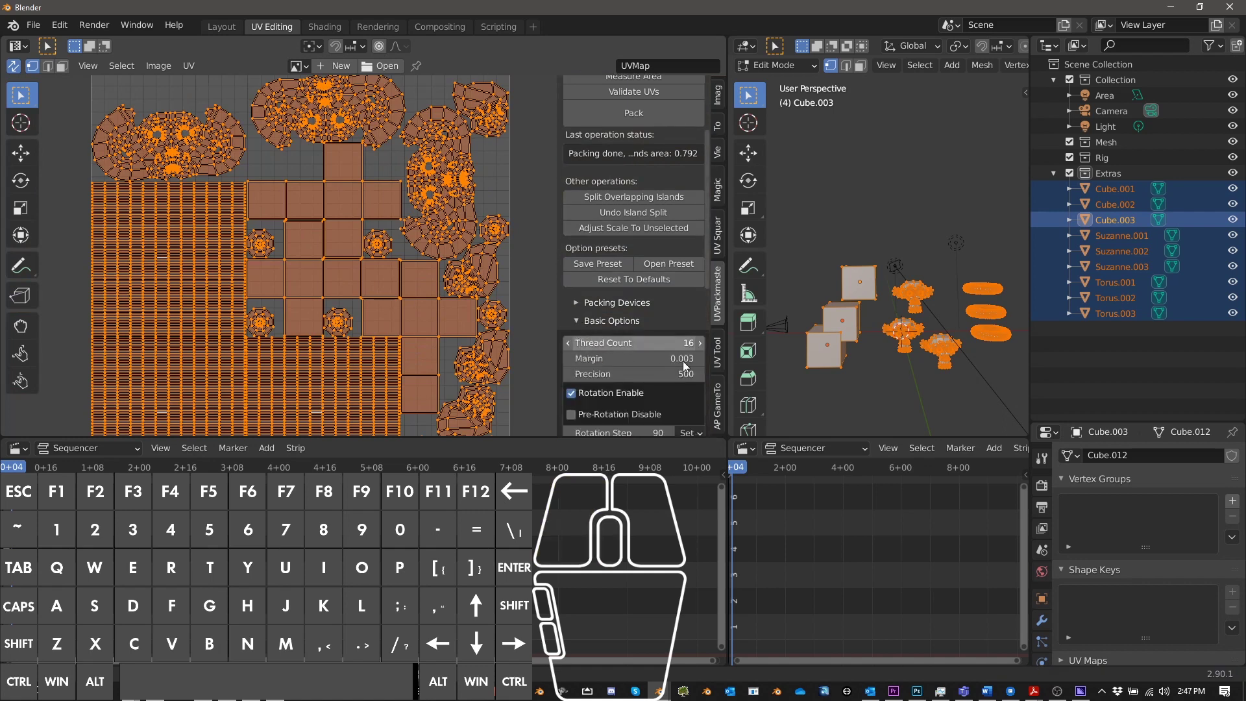
pyautogui.scroll(4, 652, 285)
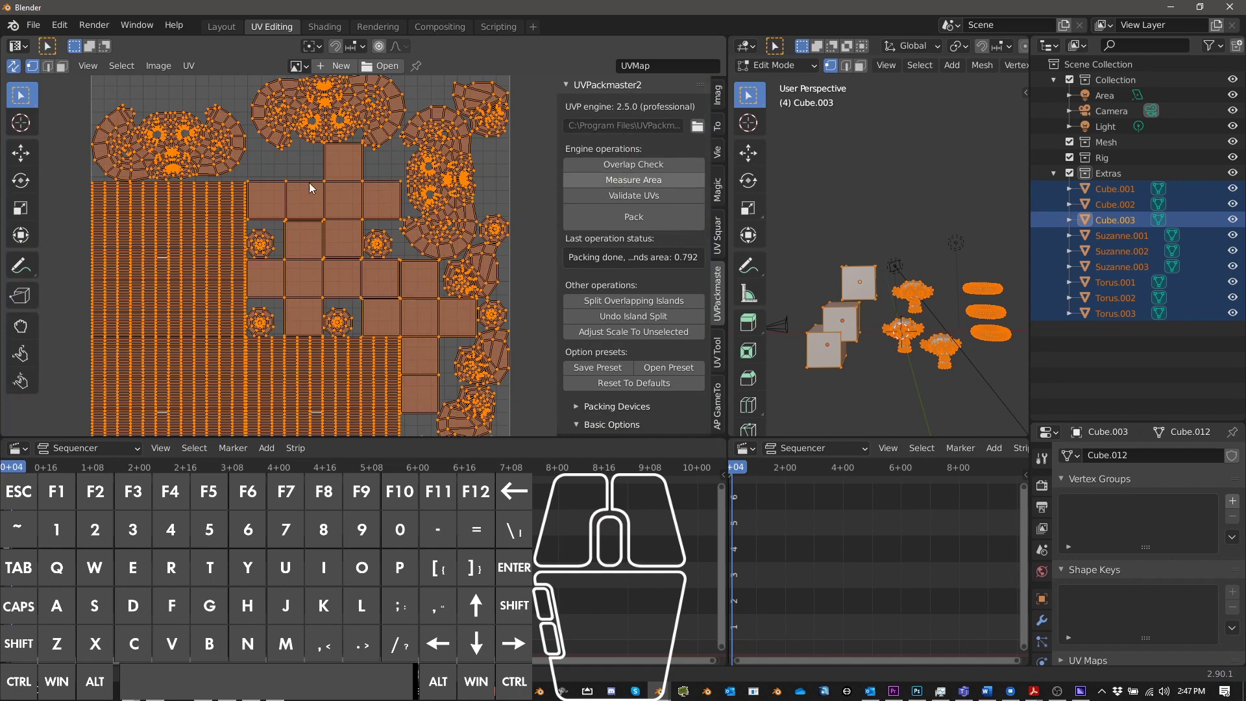
pyautogui.scroll(-3, 423, 318)
pyautogui.moveTo(426, 318); pyautogui.dragTo(388, 299, button='middle')
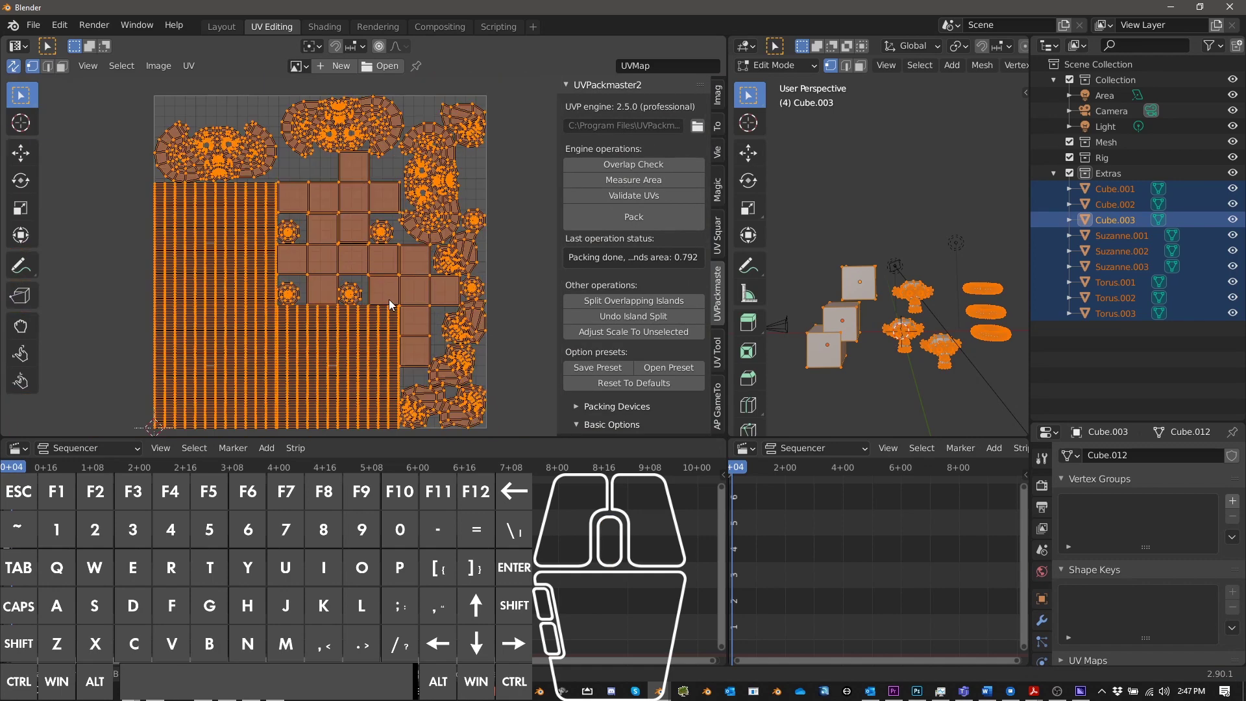
pyautogui.scroll(2, 390, 293)
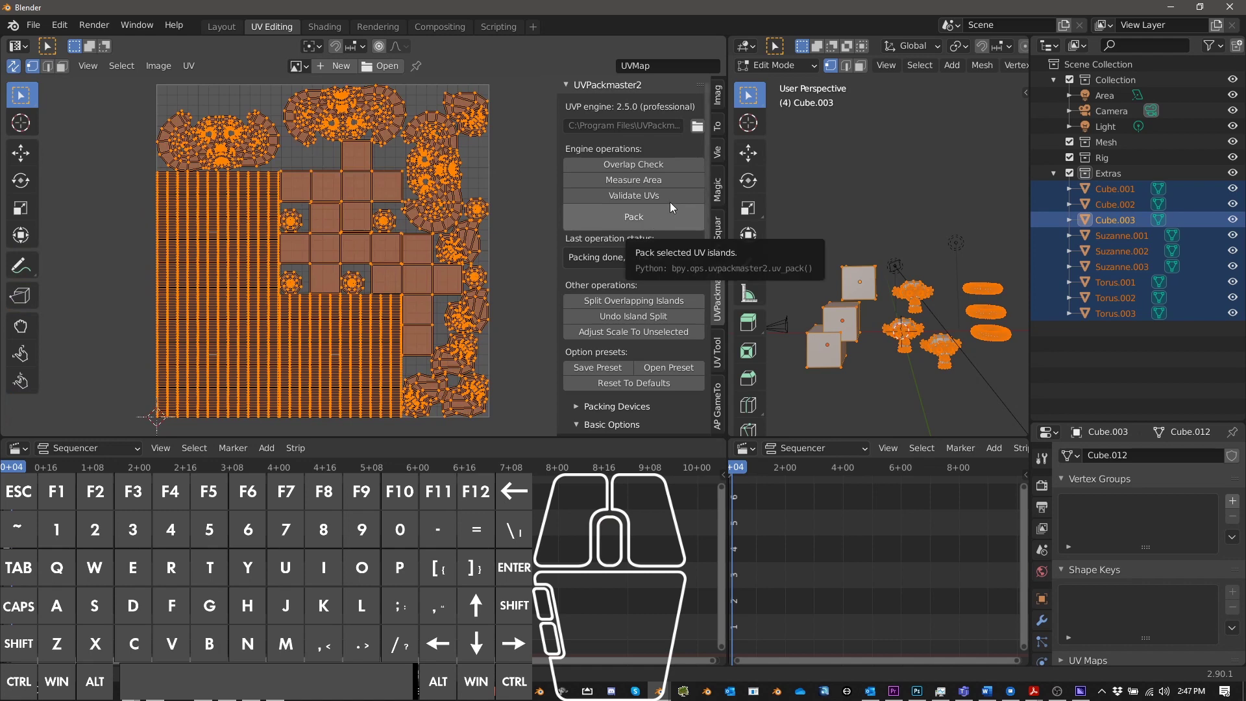
pyautogui.click(648, 182)
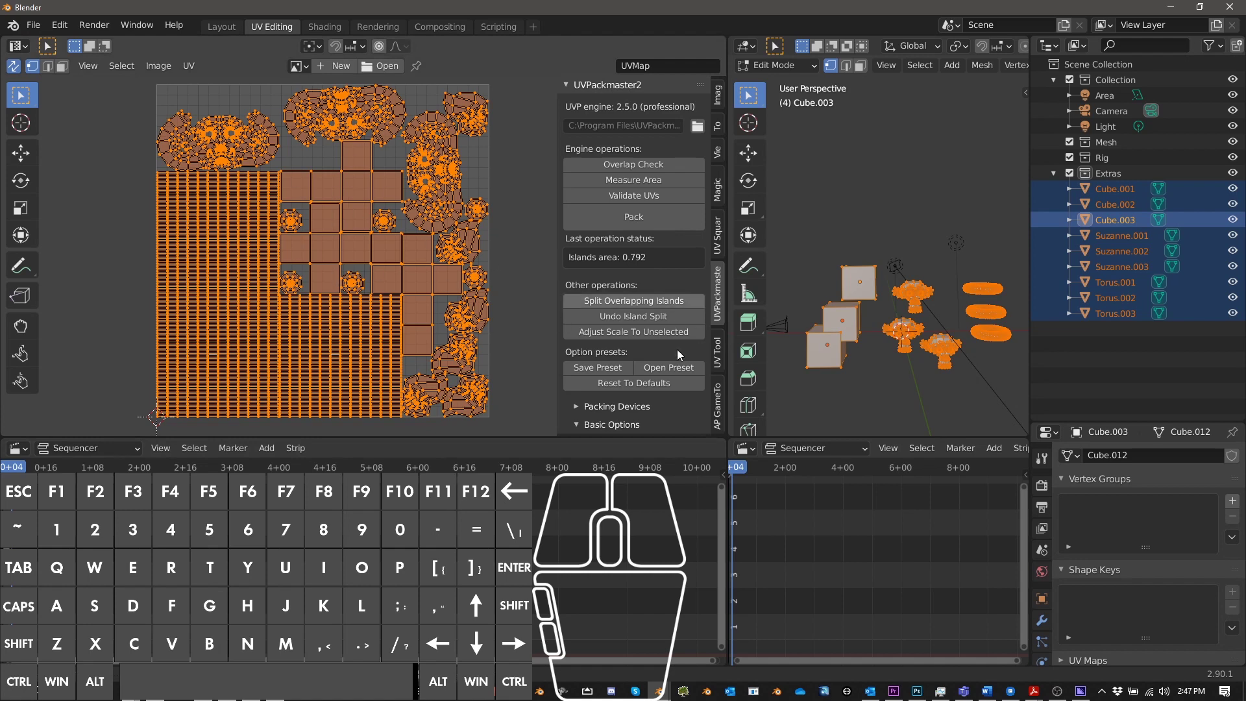
# Enable the Heuristic option, repack the UV islands with UVPackmaster2 and stop the search early to apply the current result
pyautogui.scroll(-6, 640, 359)
pyautogui.scroll(-5, 625, 369)
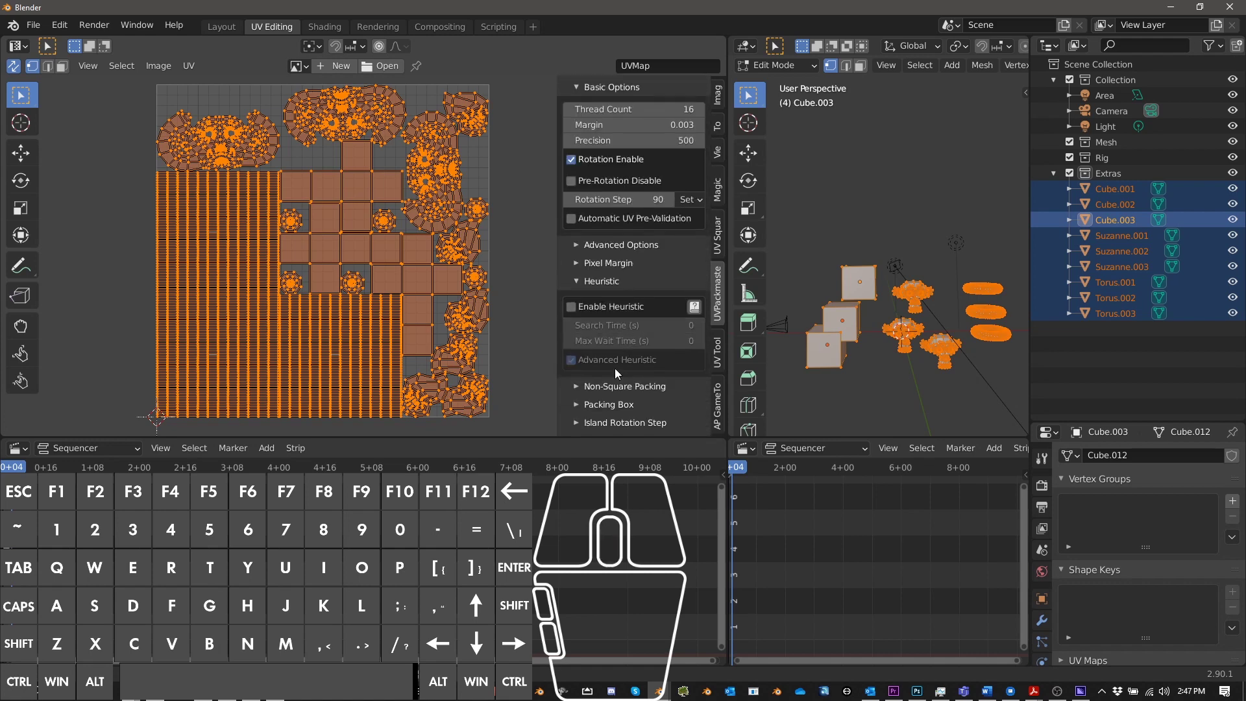
pyautogui.click(571, 306)
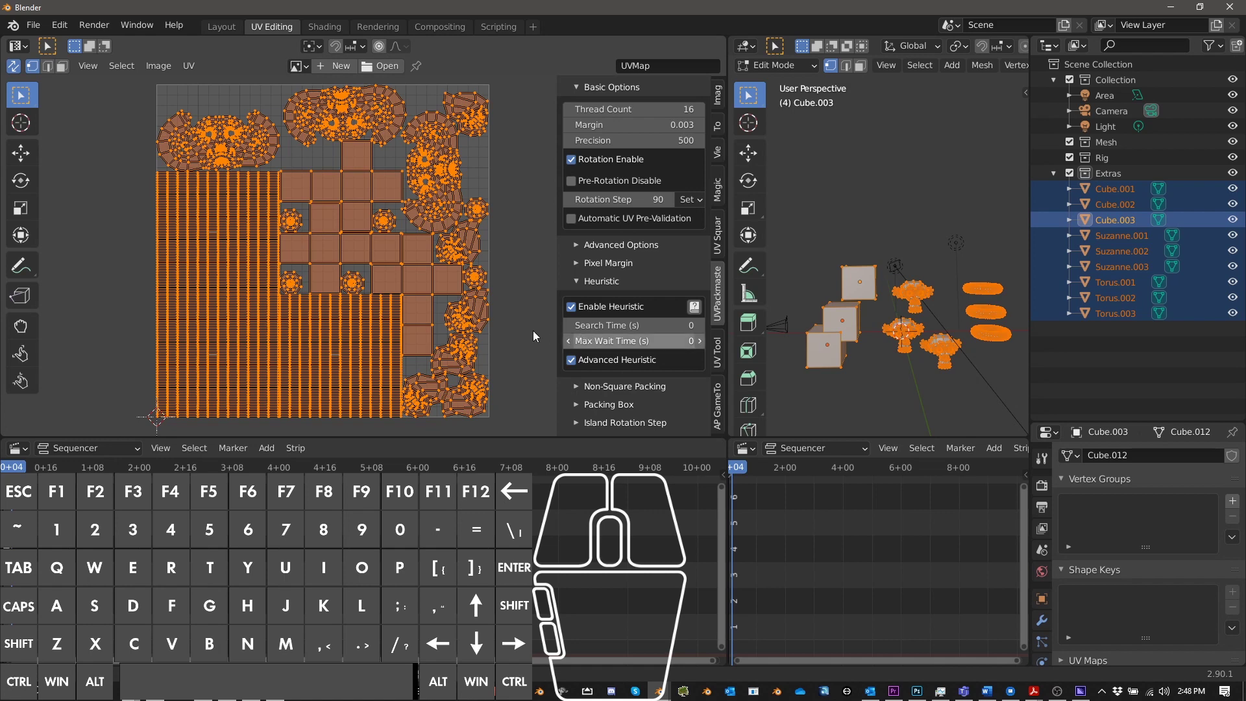
pyautogui.scroll(10, 581, 272)
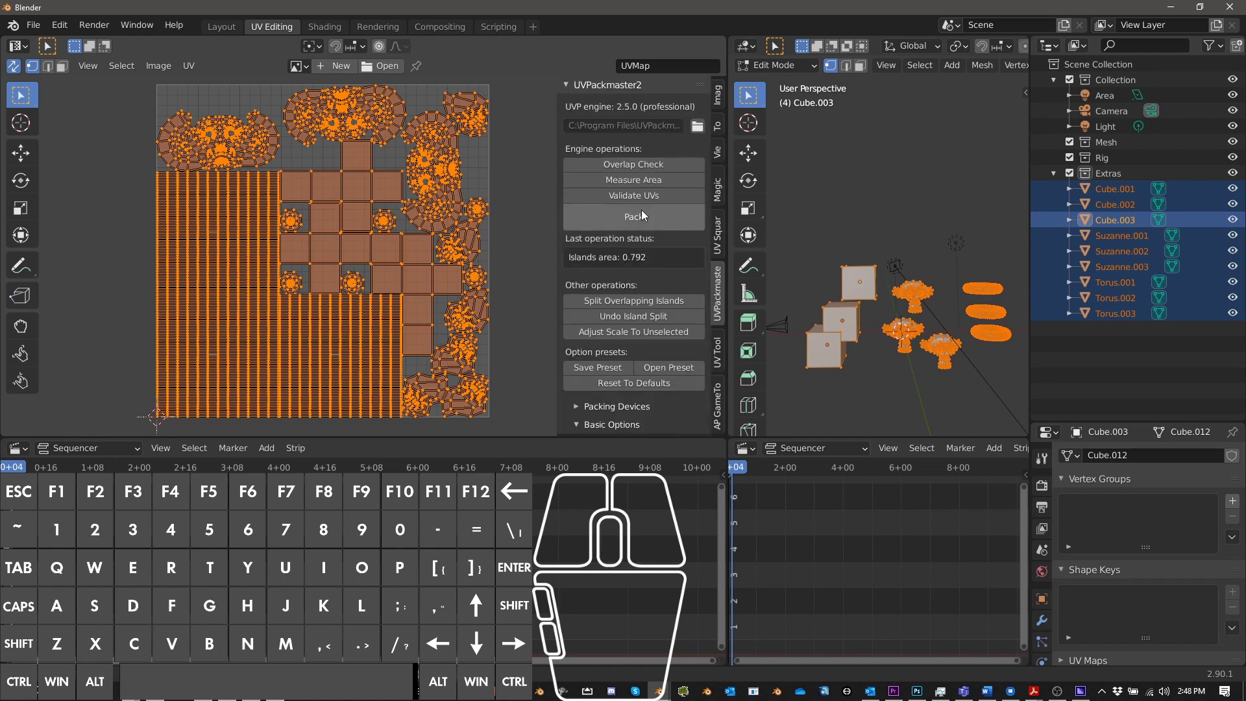
pyautogui.click(641, 211)
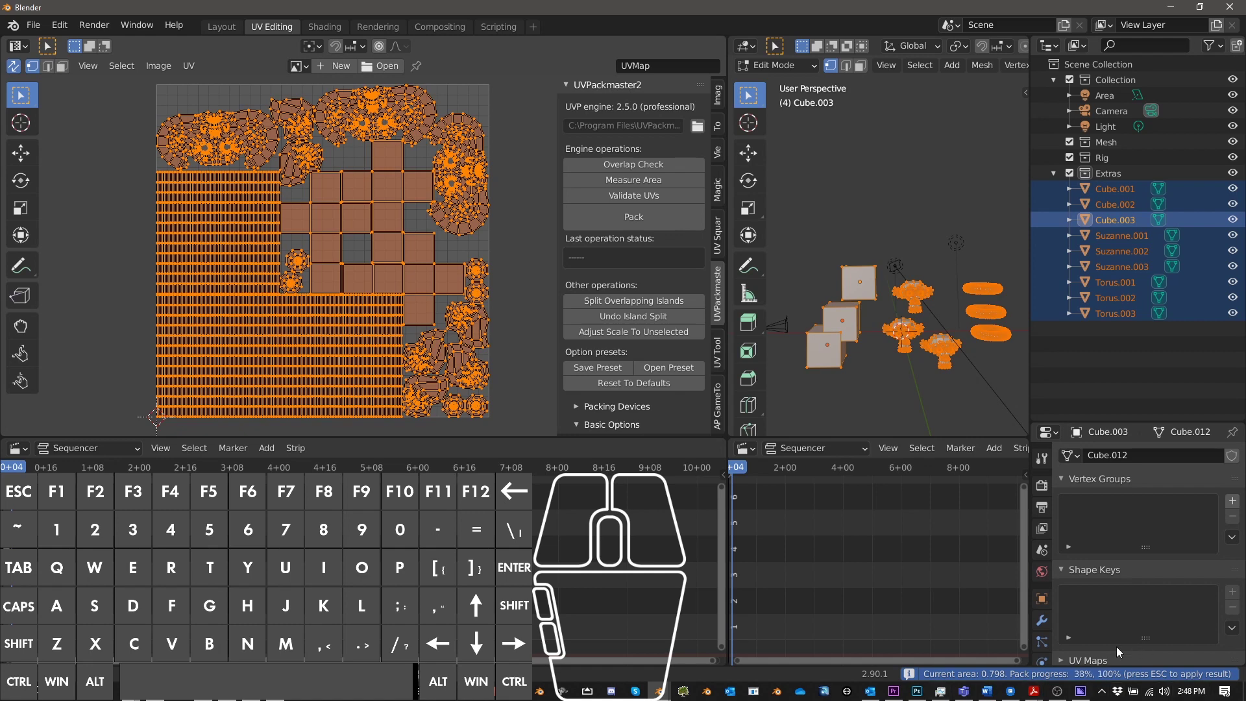
pyautogui.press('Escape')
# Examine the heuristic-packed UV layout and the matching objects in the 3D view, collapsing the Basic Options settings
pyautogui.scroll(-1, 384, 302)
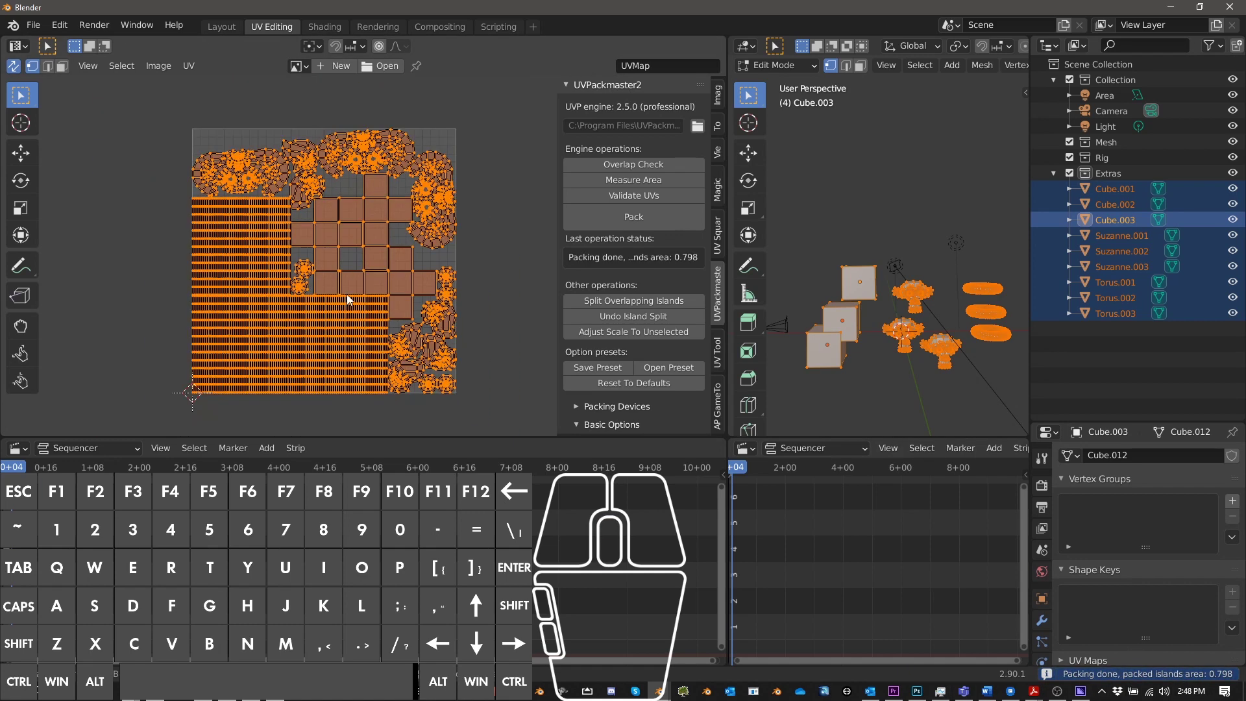
pyautogui.scroll(2, 399, 251)
pyautogui.scroll(-1, 399, 251)
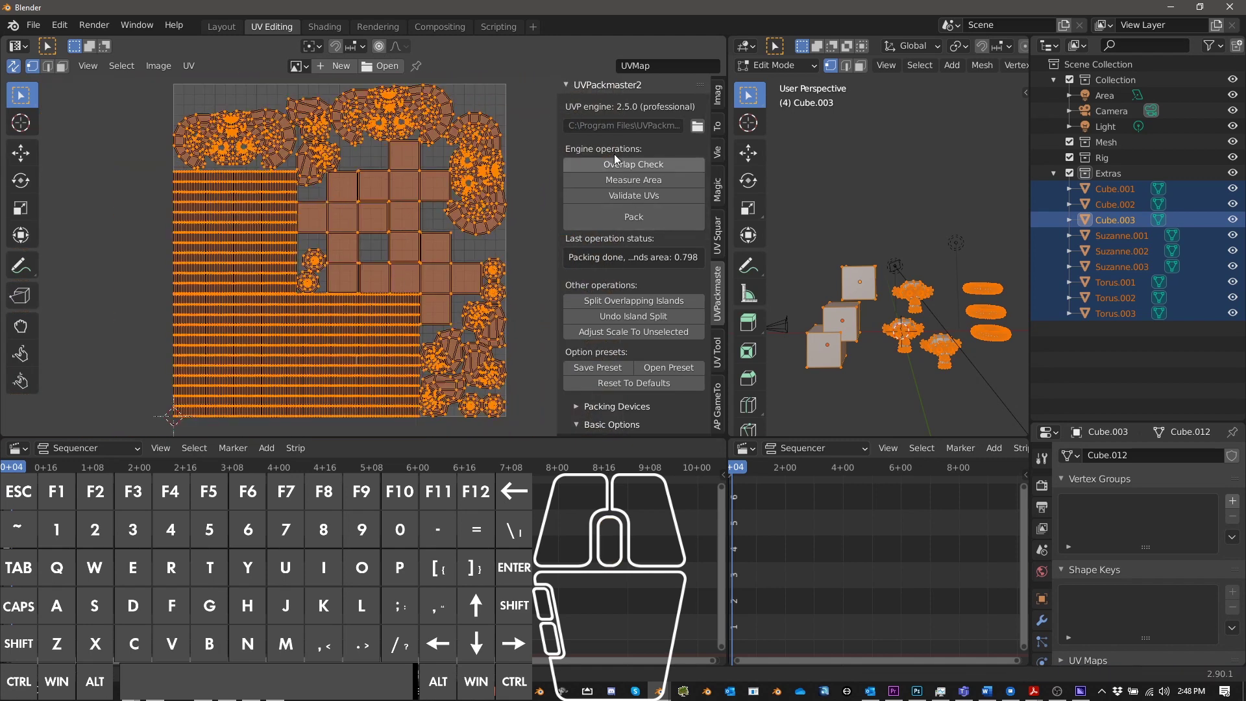
pyautogui.scroll(-1, 606, 287)
pyautogui.scroll(-5, 606, 287)
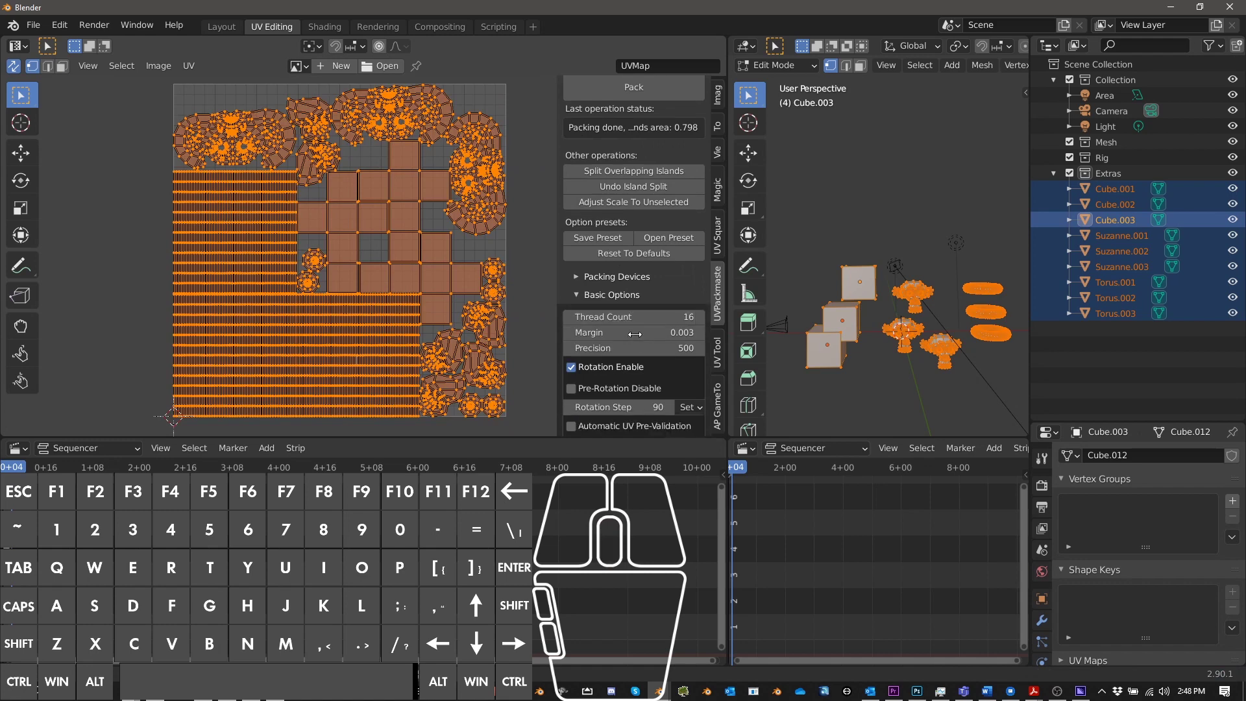
pyautogui.click(625, 296)
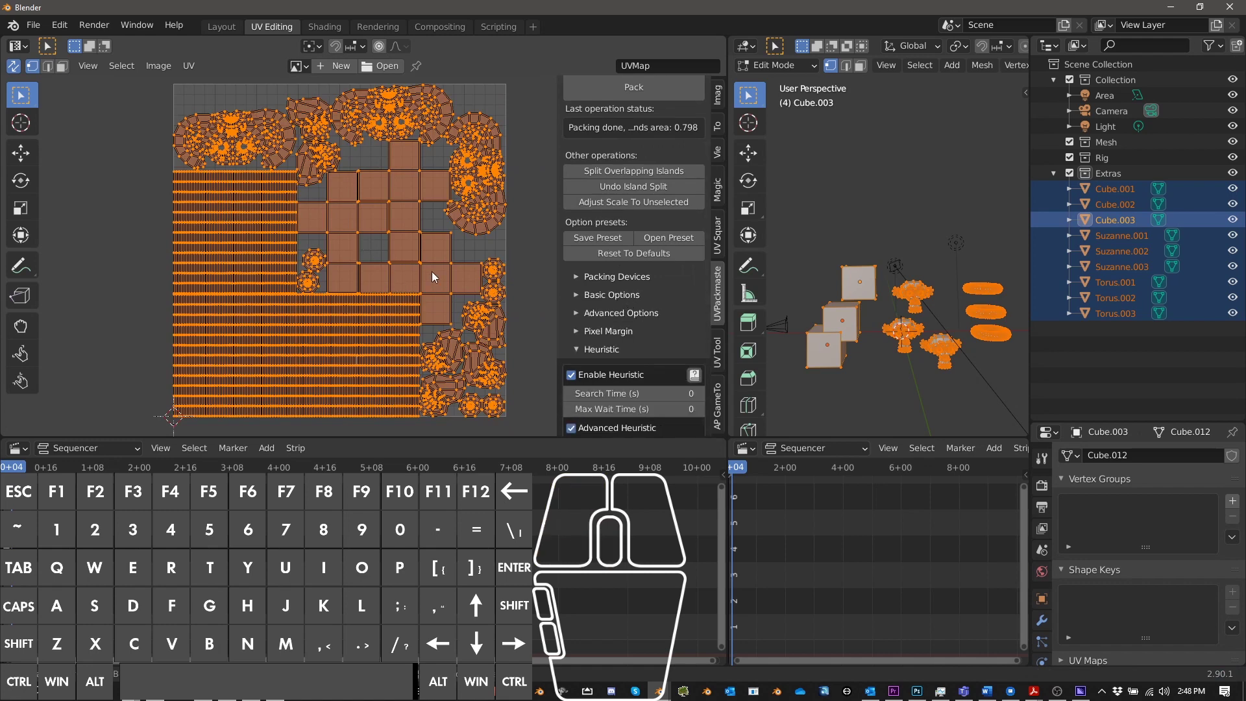
pyautogui.scroll(3, 431, 271)
pyautogui.scroll(-3, 370, 224)
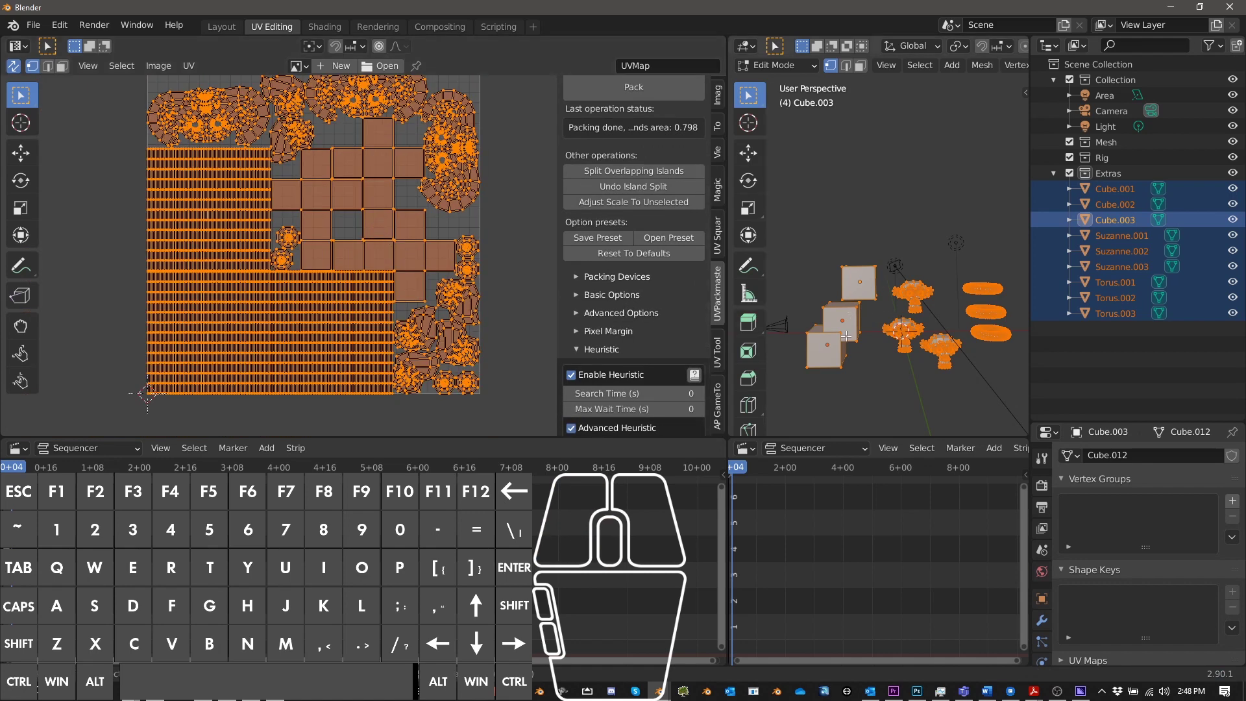
pyautogui.scroll(2, 858, 295)
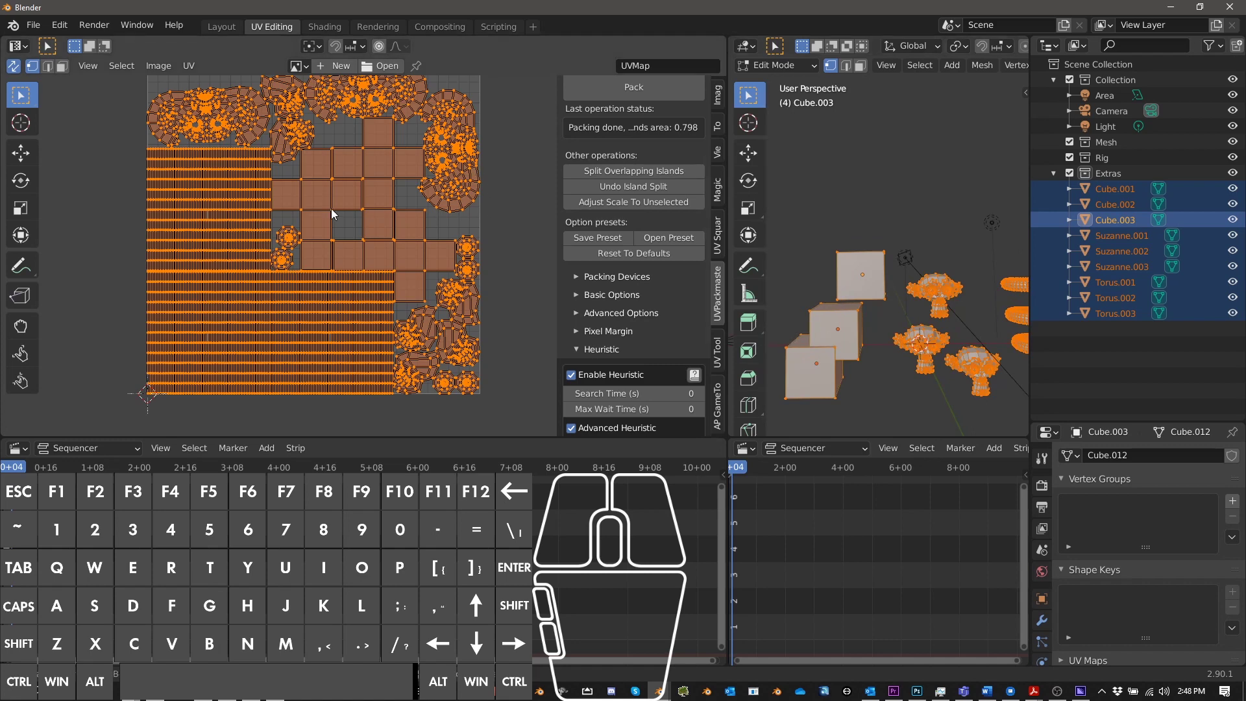
pyautogui.moveTo(334, 214); pyautogui.dragTo(314, 255, button='middle')
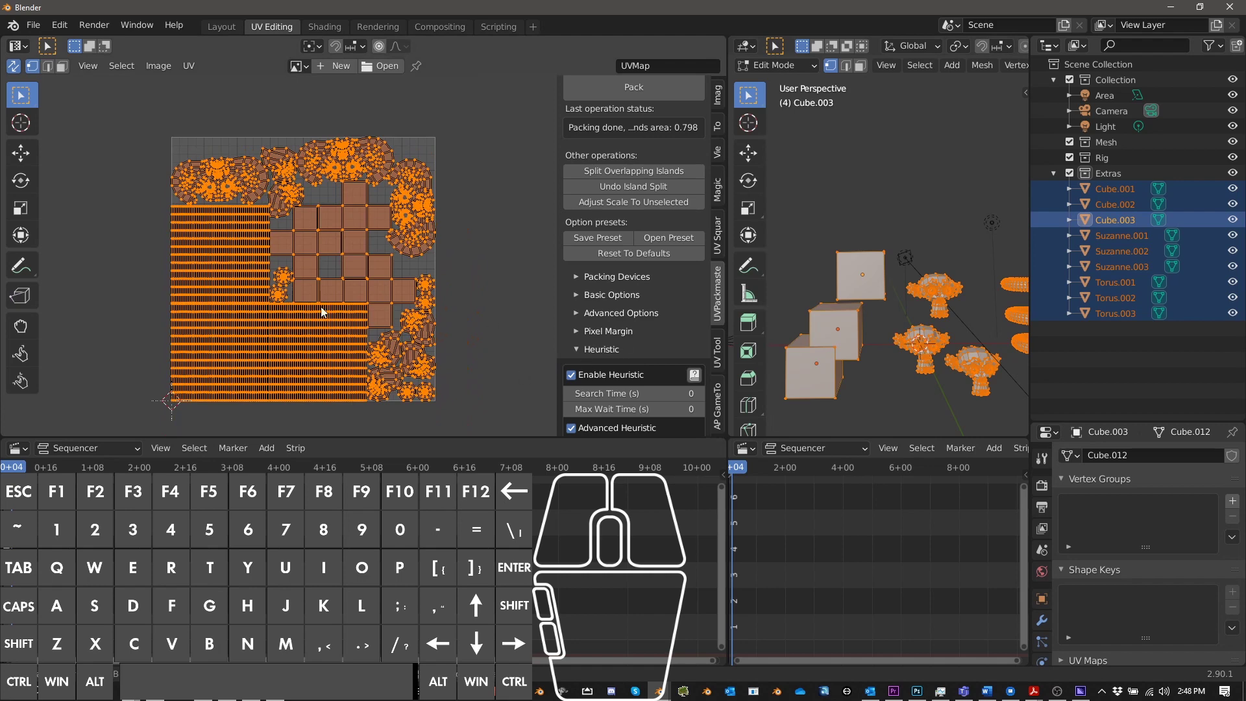
pyautogui.scroll(2, 267, 285)
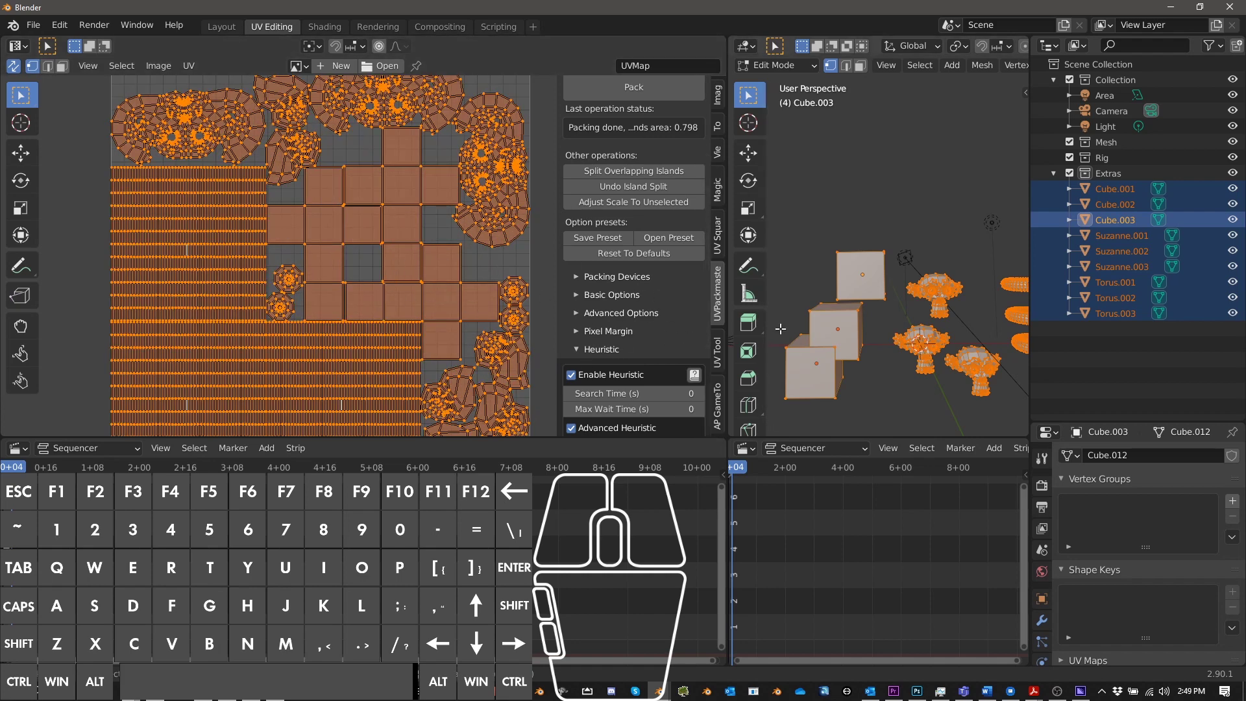
# Stack the matching UV islands of the cubes, monkeys and toruses with Align Similar from the Advanced Options
pyautogui.scroll(-5, 656, 279)
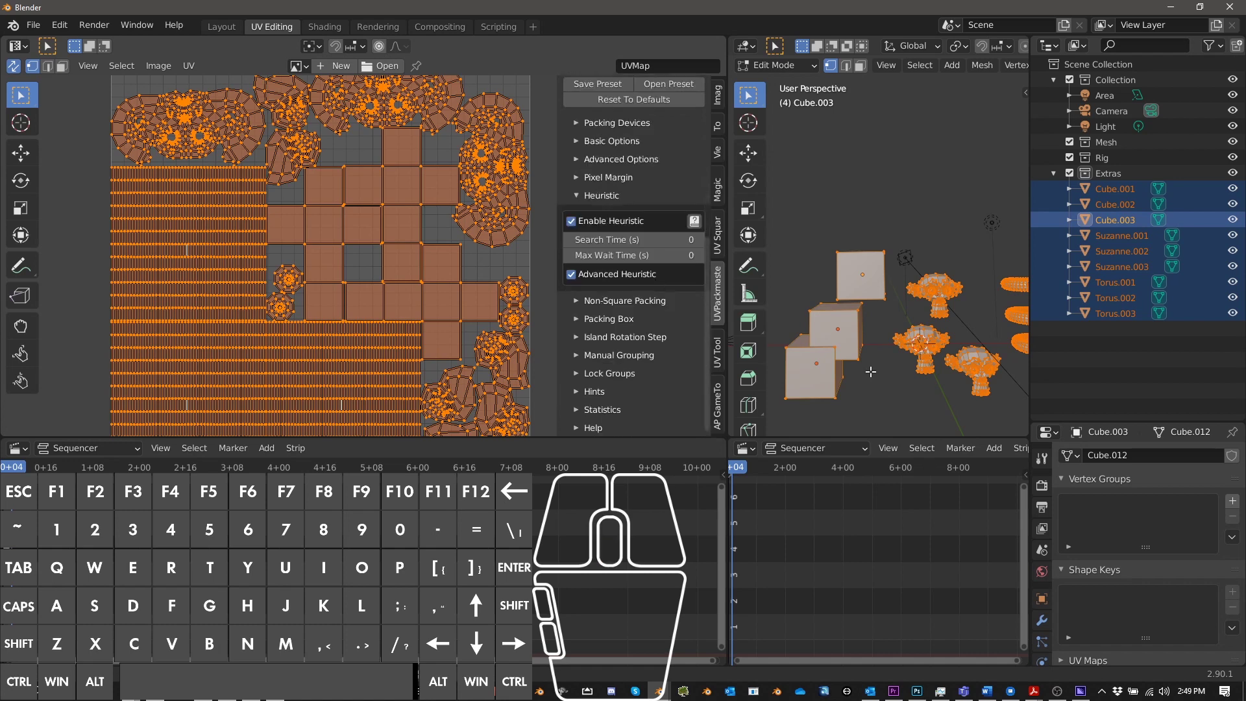
pyautogui.scroll(5, 594, 167)
pyautogui.scroll(-4, 604, 268)
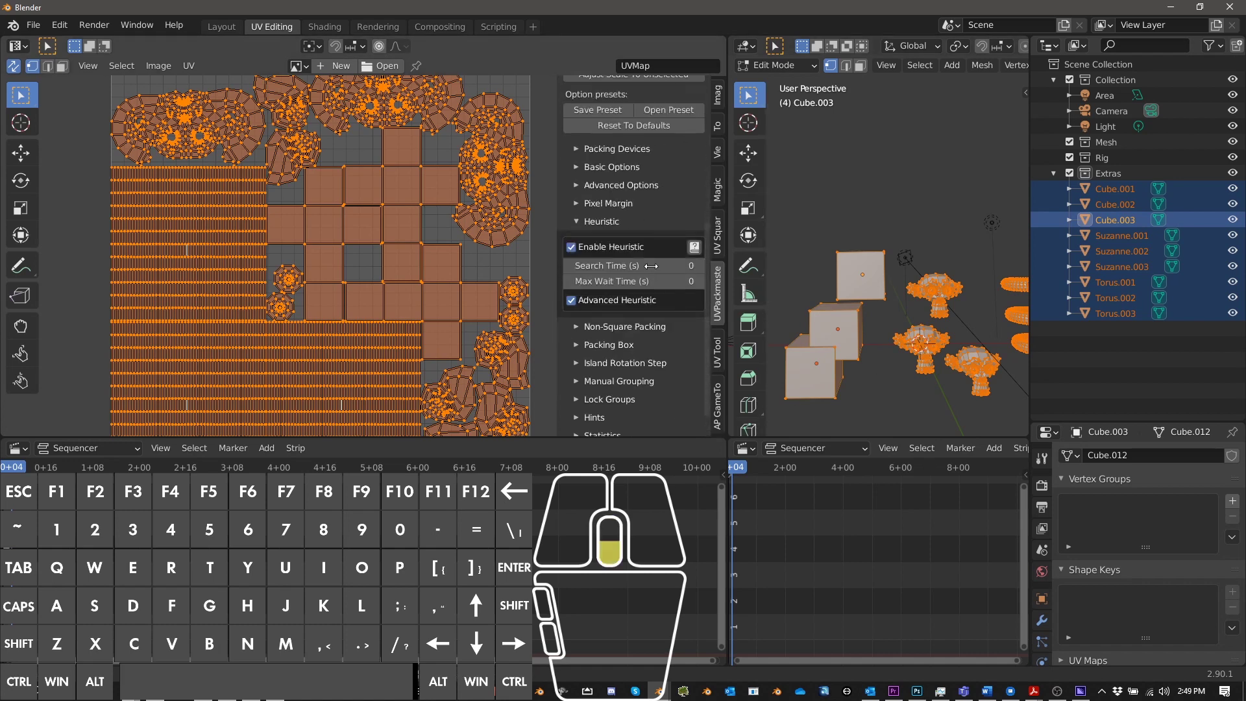
pyautogui.click(578, 224)
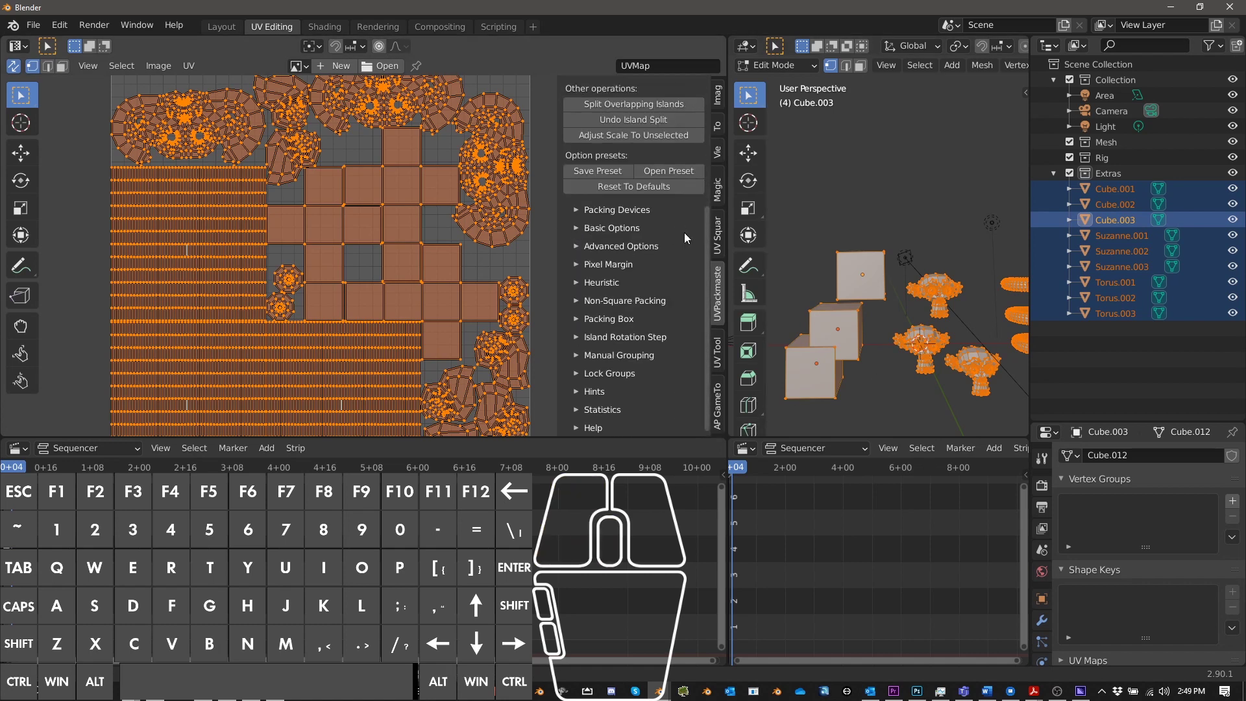
pyautogui.click(581, 252)
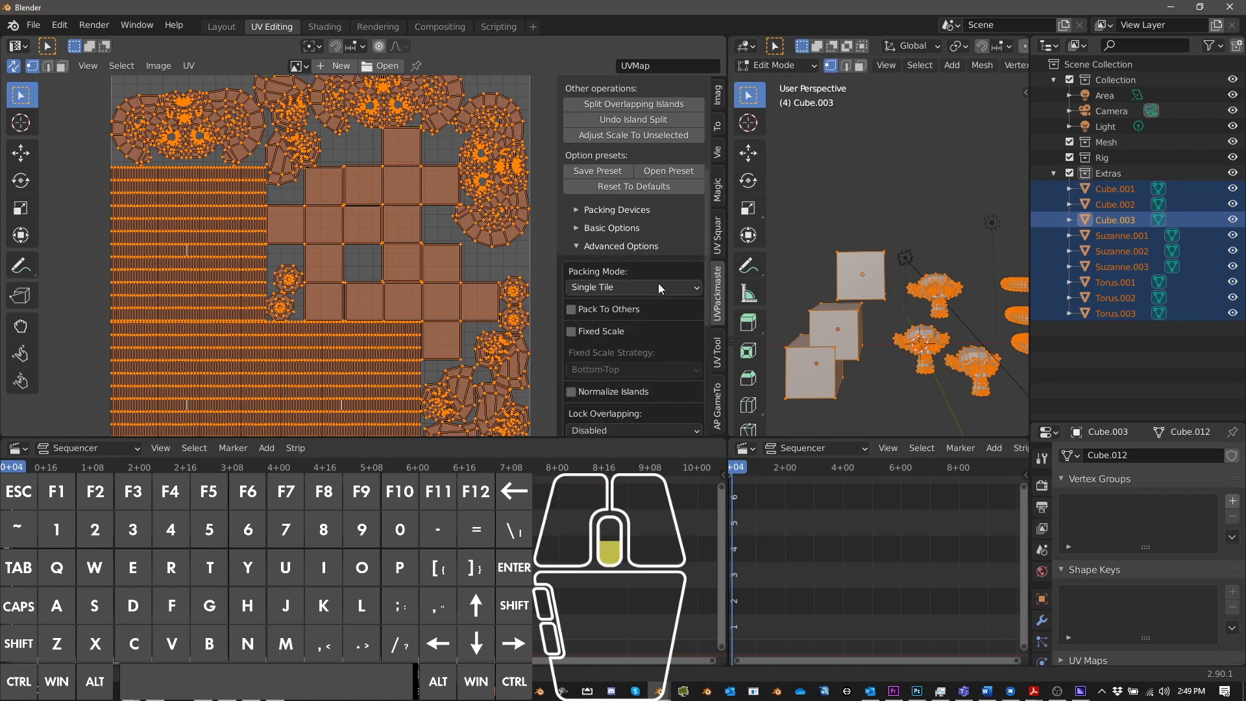
pyautogui.scroll(-4, 658, 283)
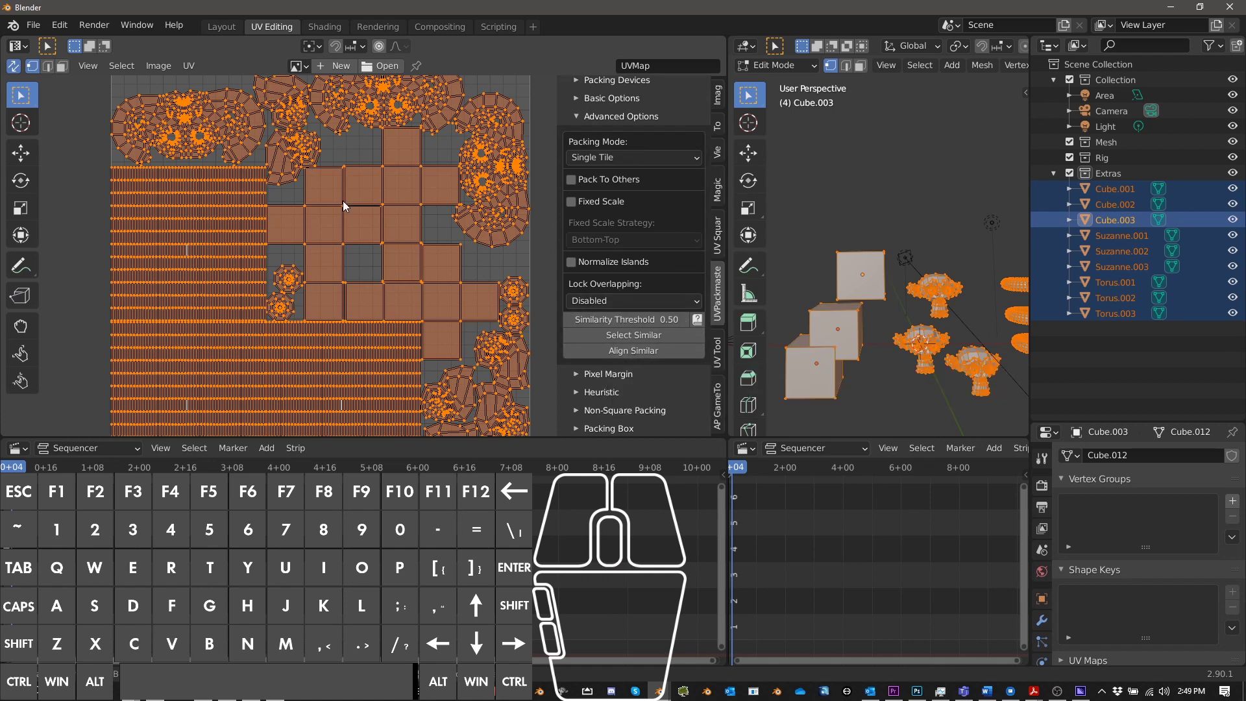
pyautogui.click(616, 350)
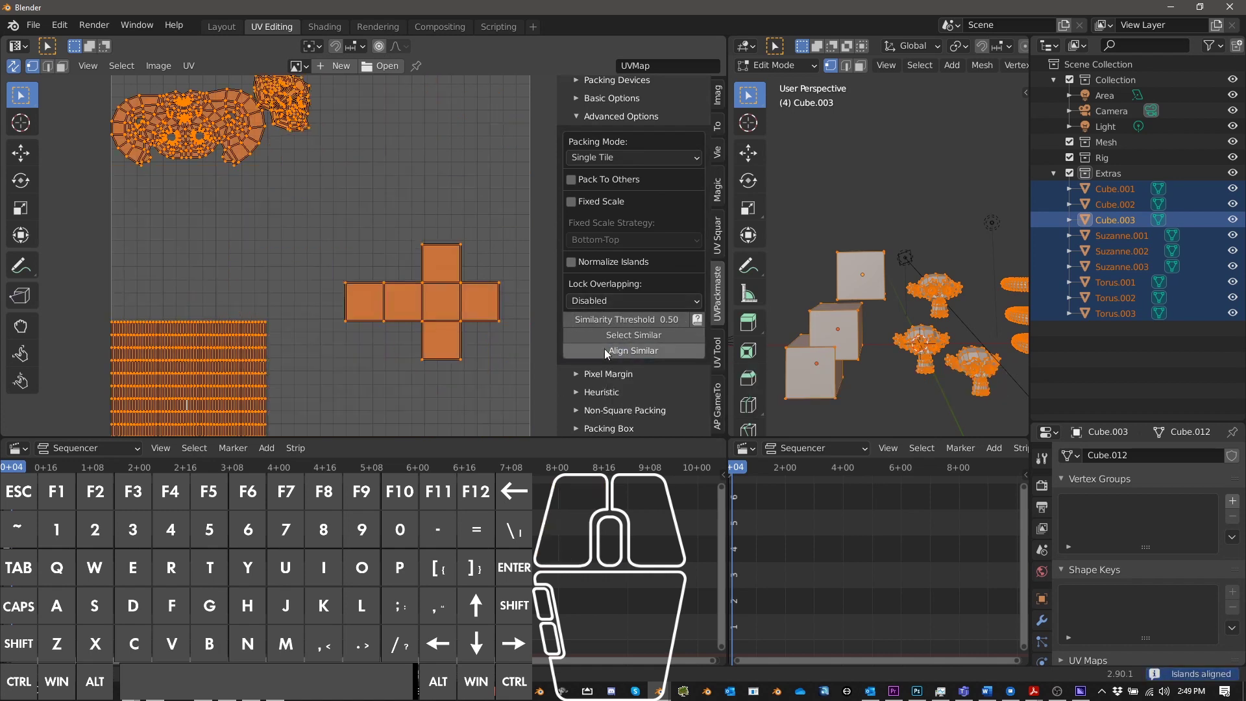
# Set the Lock Overlapping option to Exact so that stacked identical islands stay together during packing
pyautogui.moveTo(258, 231); pyautogui.dragTo(295, 248, button='middle')
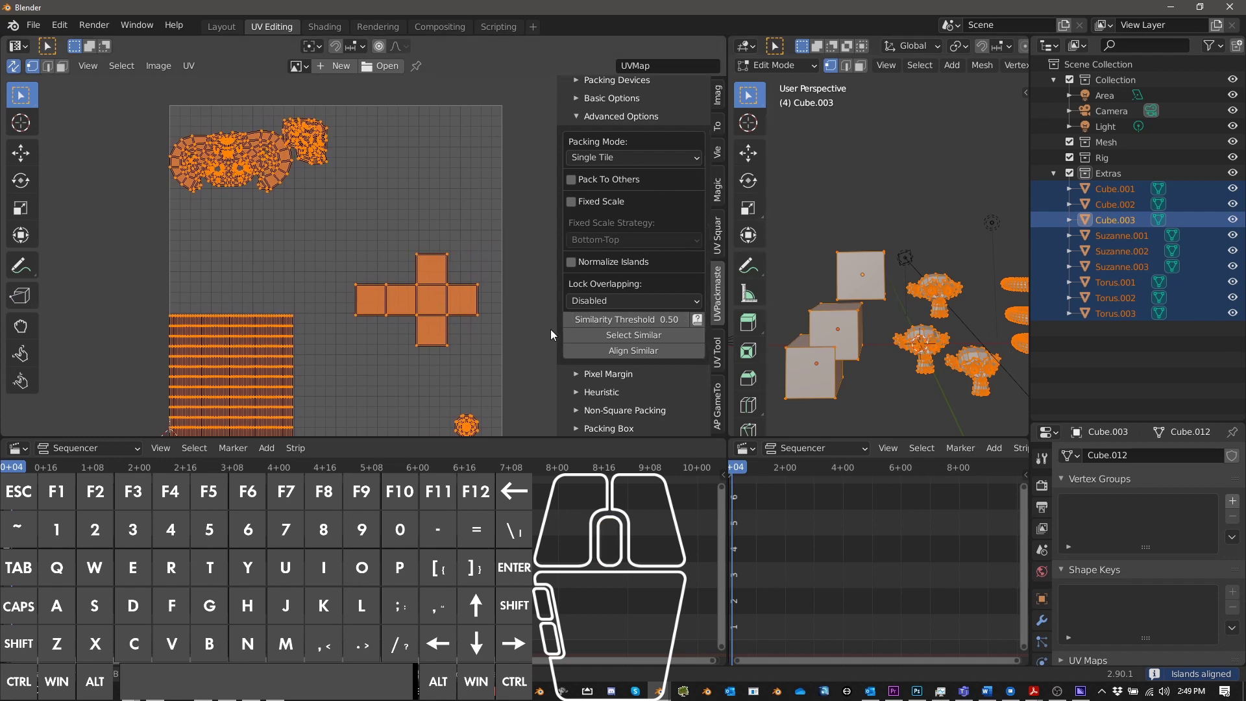
pyautogui.click(649, 301)
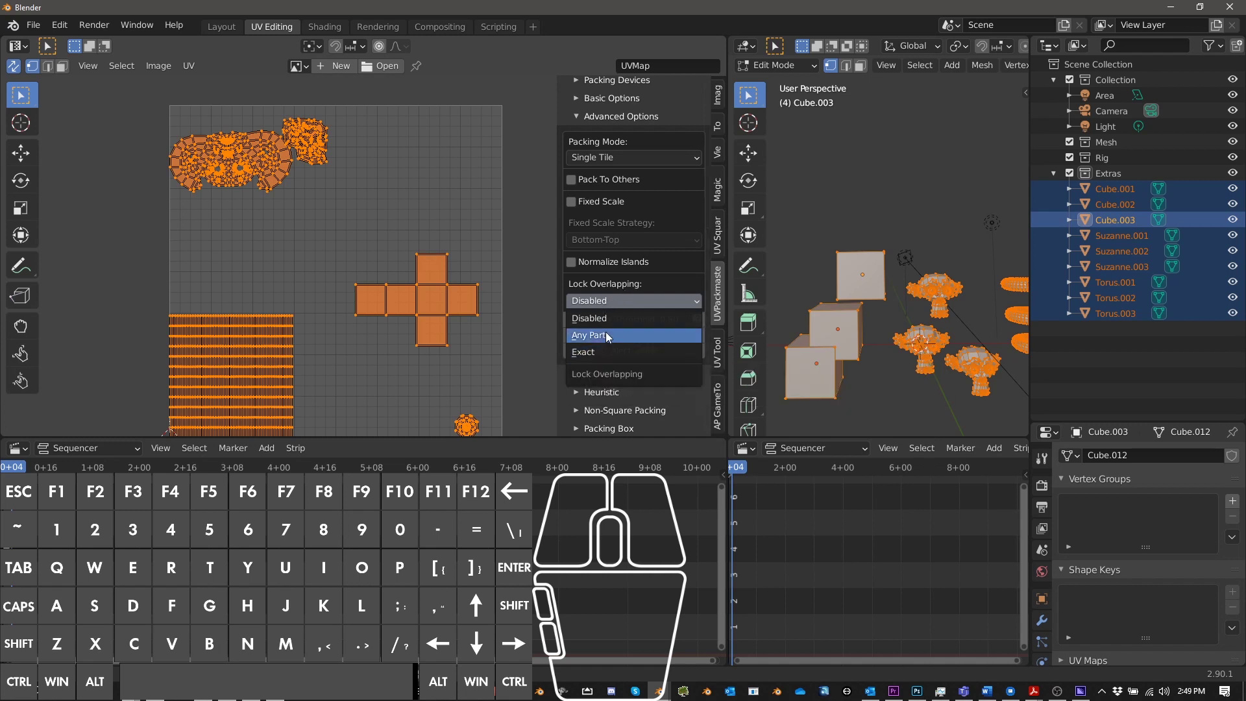
pyautogui.click(612, 300)
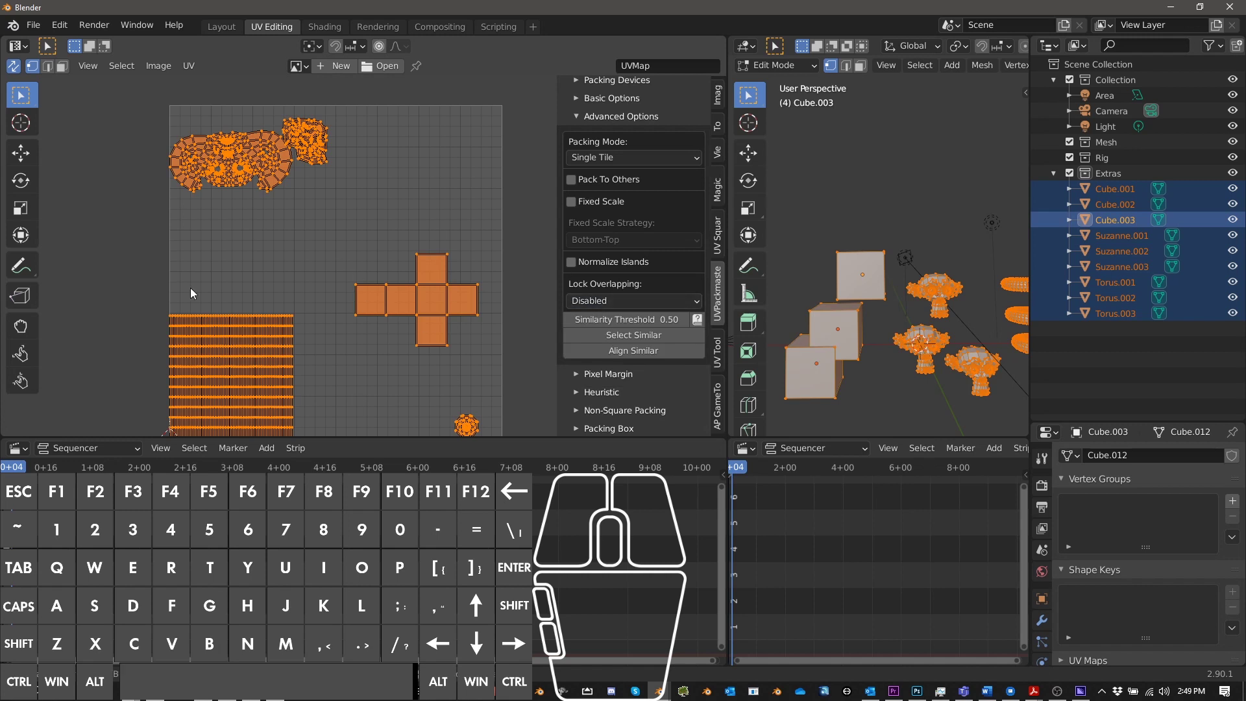
pyautogui.click(645, 296)
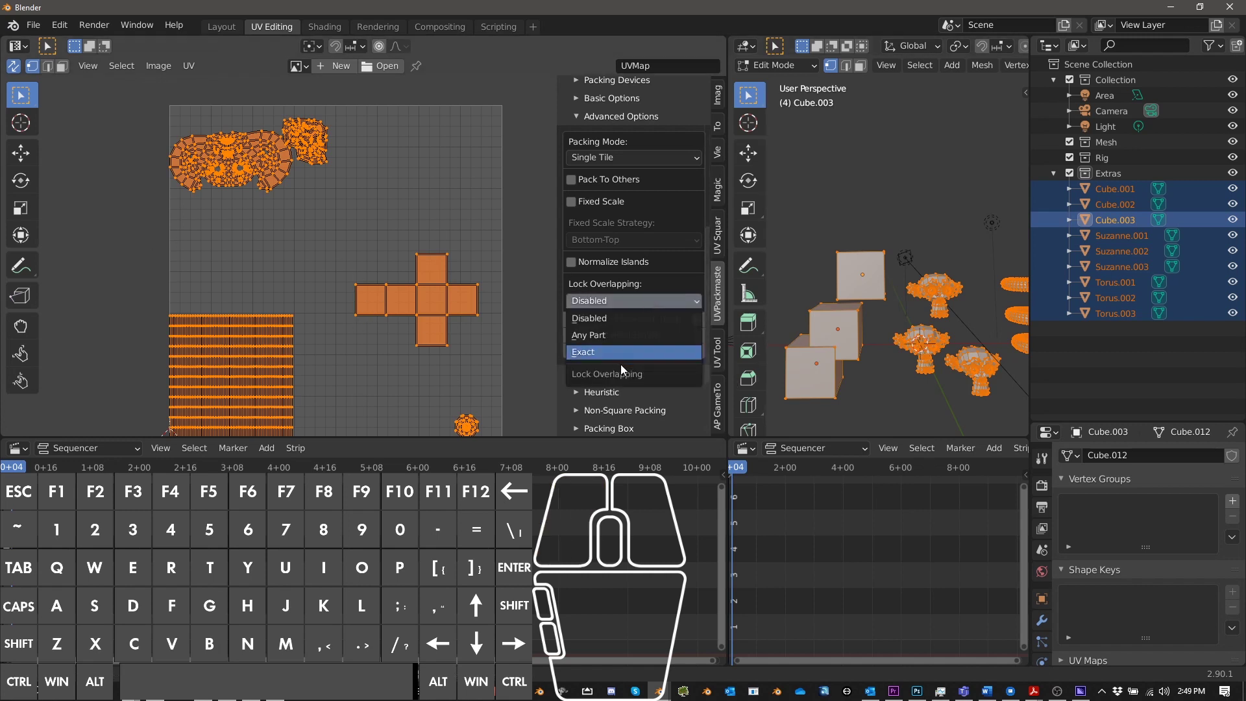
pyautogui.click(620, 358)
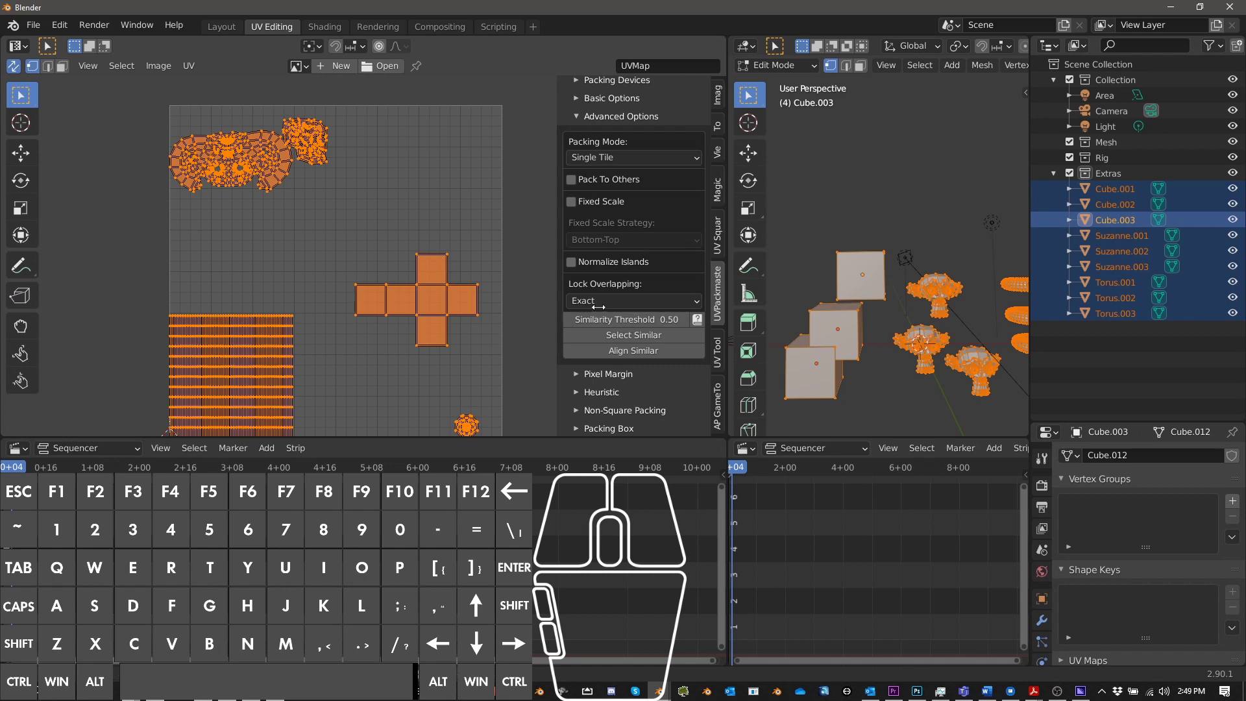
# Repack the stacked UV islands of the cubes, monkeys and toruses with UVPackmaster2
pyautogui.scroll(10, 608, 311)
pyautogui.scroll(3, 606, 305)
pyautogui.click(639, 218)
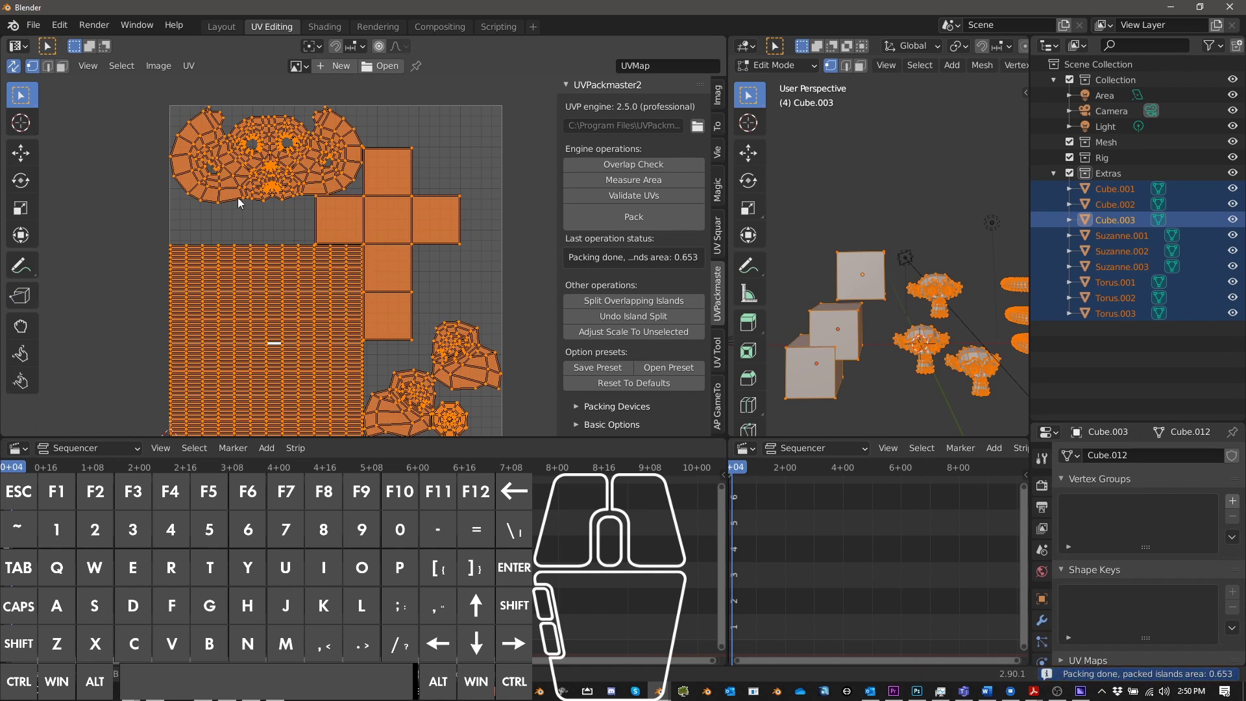
# Examine the repacked layout of stacked islands, including the torus grid, the cube cross and the gaps between islands
pyautogui.scroll(2, 274, 294)
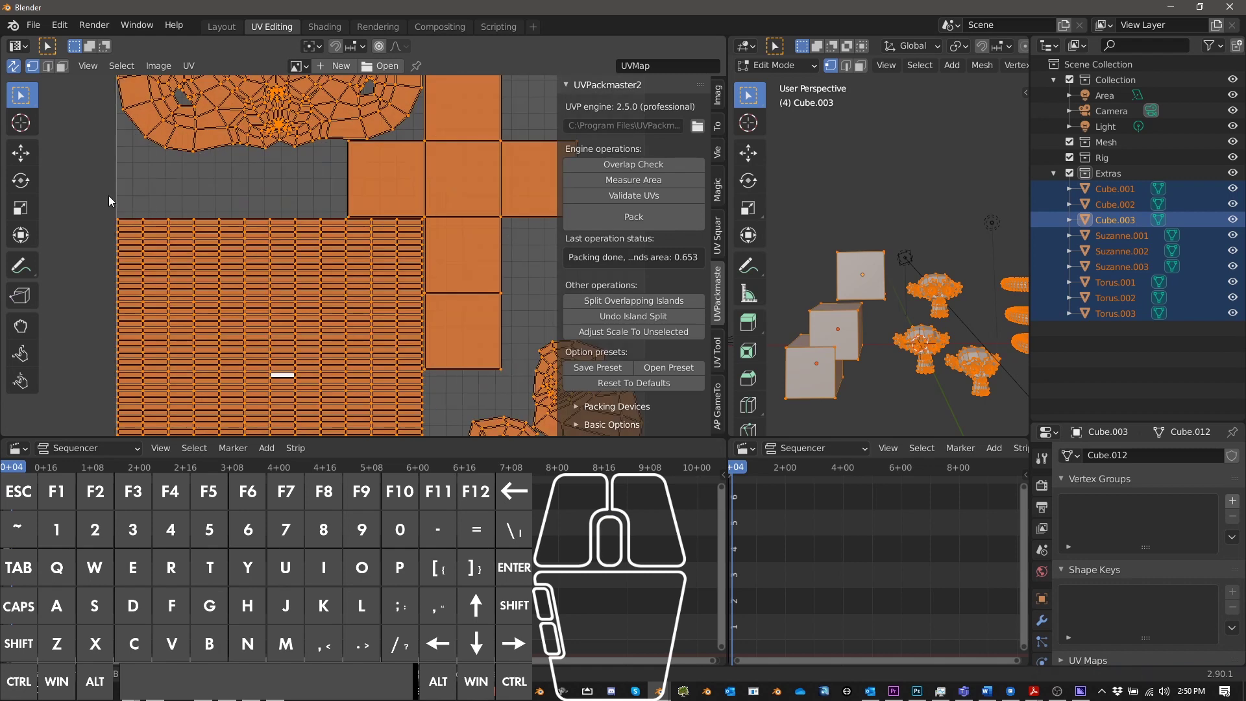
pyautogui.scroll(-1, 337, 357)
pyautogui.moveTo(344, 391); pyautogui.dragTo(342, 295, button='middle')
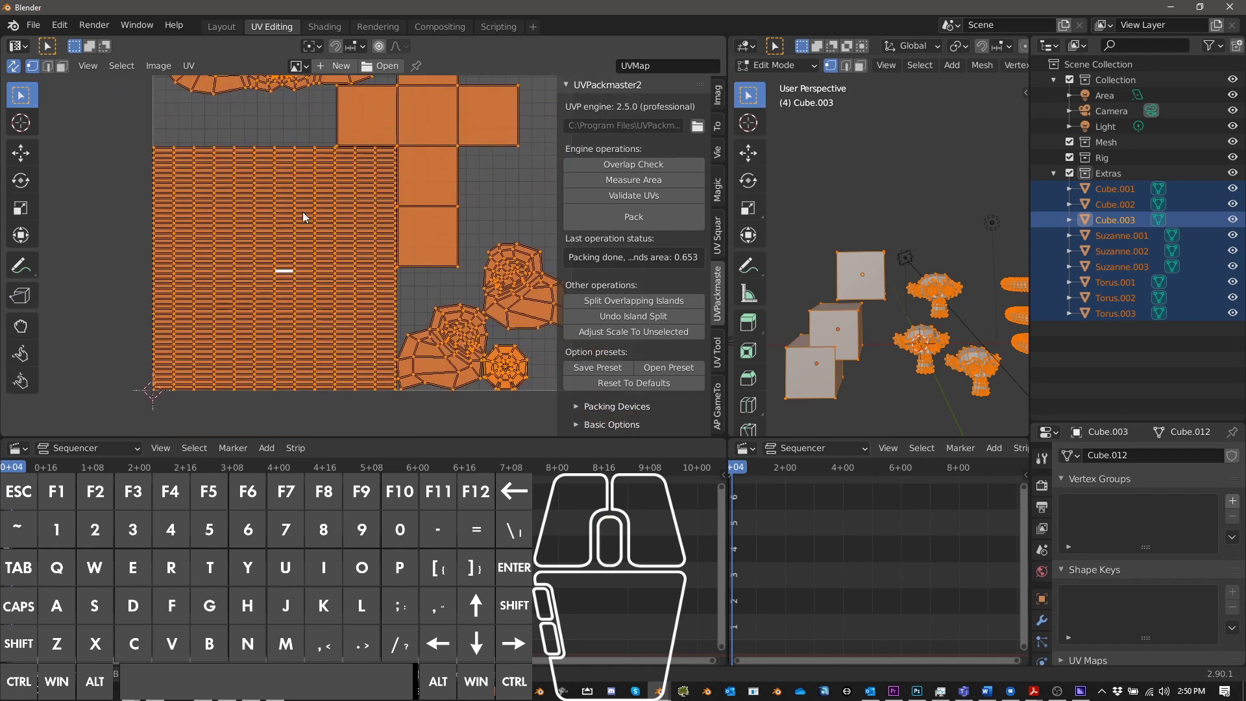
pyautogui.scroll(-3, 303, 212)
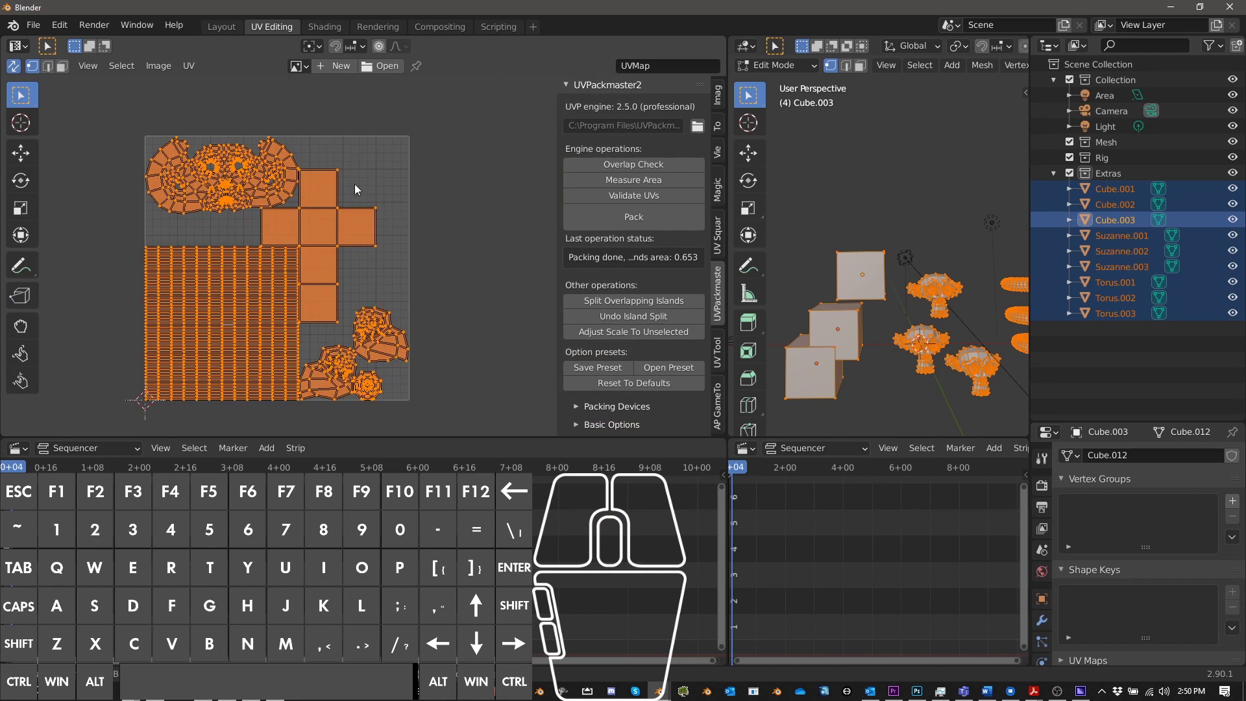
pyautogui.scroll(4, 279, 232)
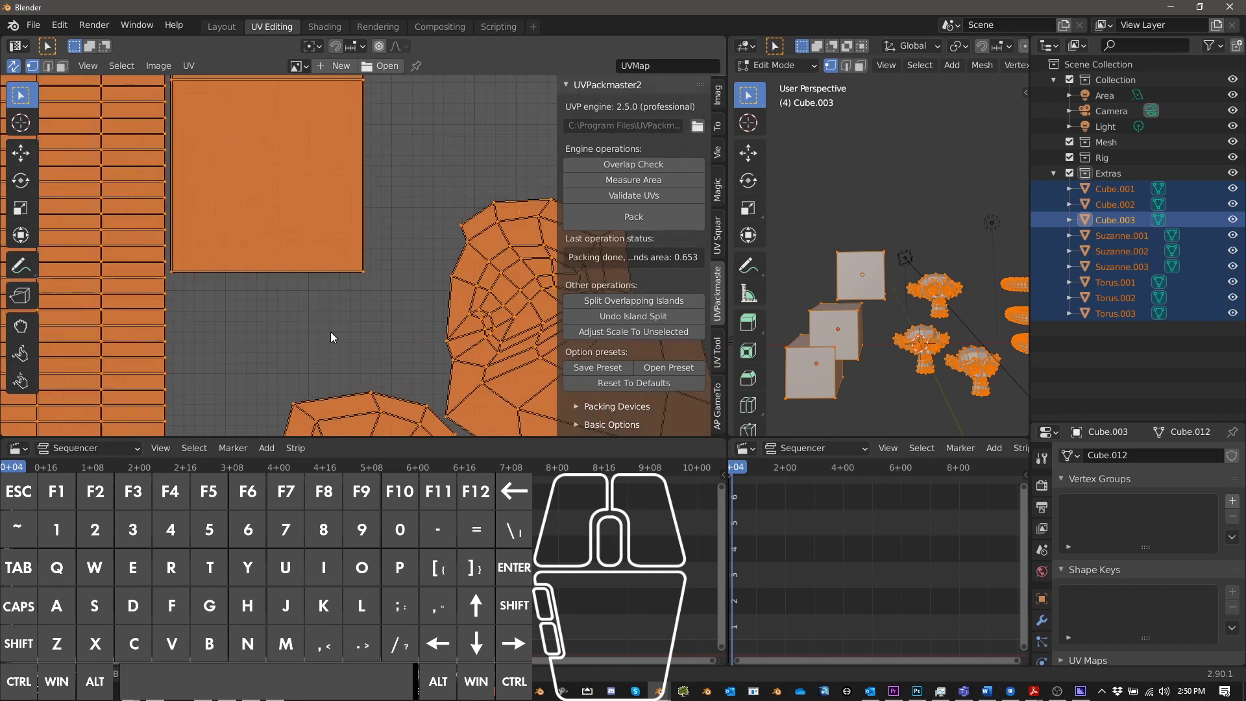
pyautogui.scroll(-1, 258, 246)
pyautogui.scroll(-3, 258, 244)
pyautogui.scroll(1, 333, 349)
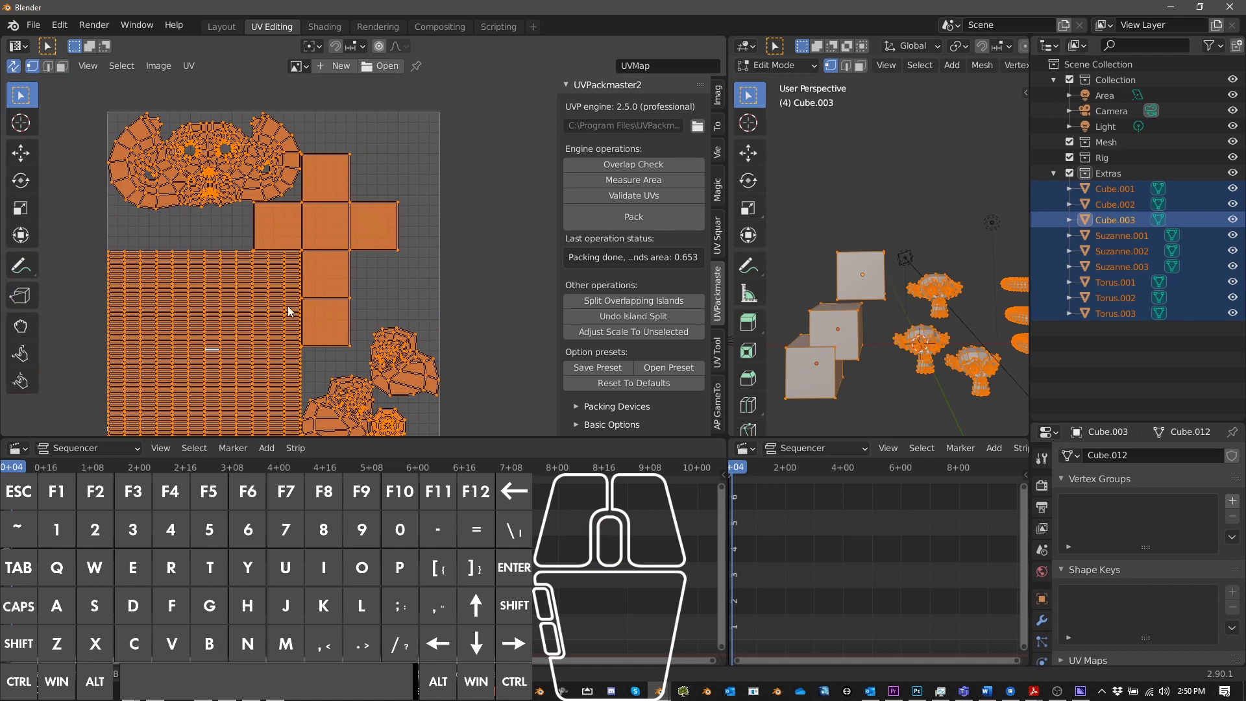
pyautogui.scroll(-1, 302, 165)
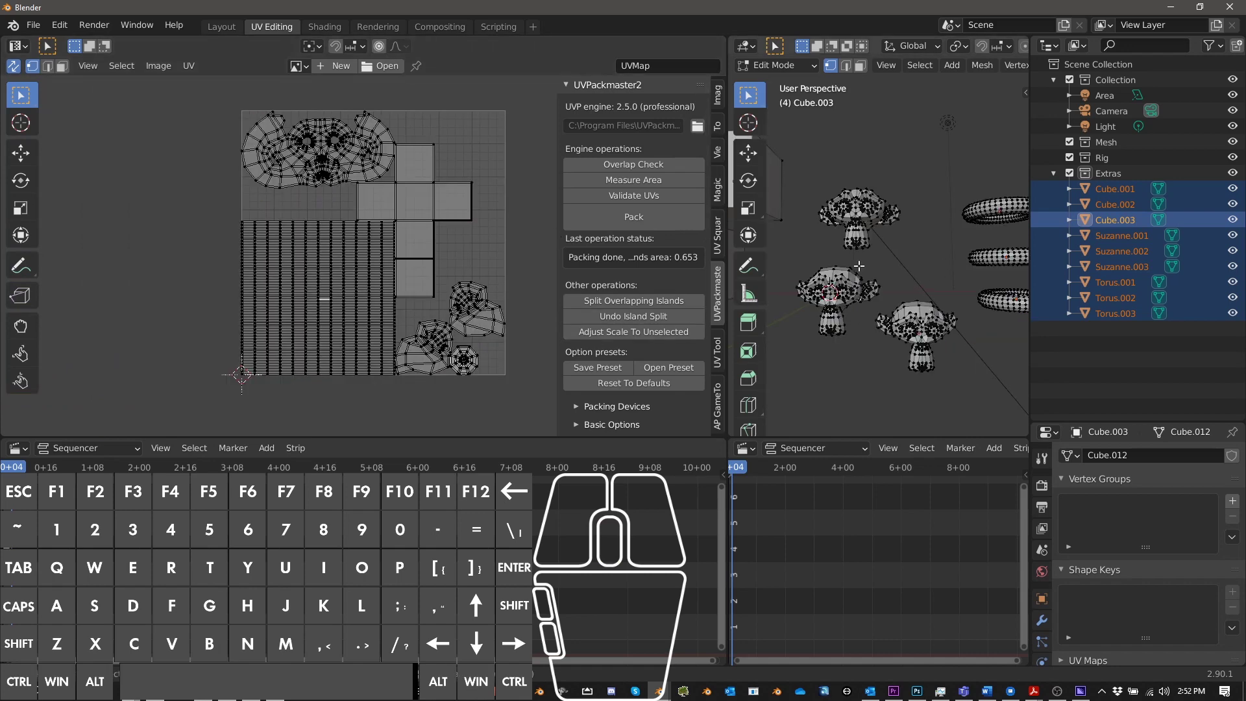
# Select the complete linked meshes of all three monkeys in the 3D view
pyautogui.press('Tab')
pyautogui.press('Tab')
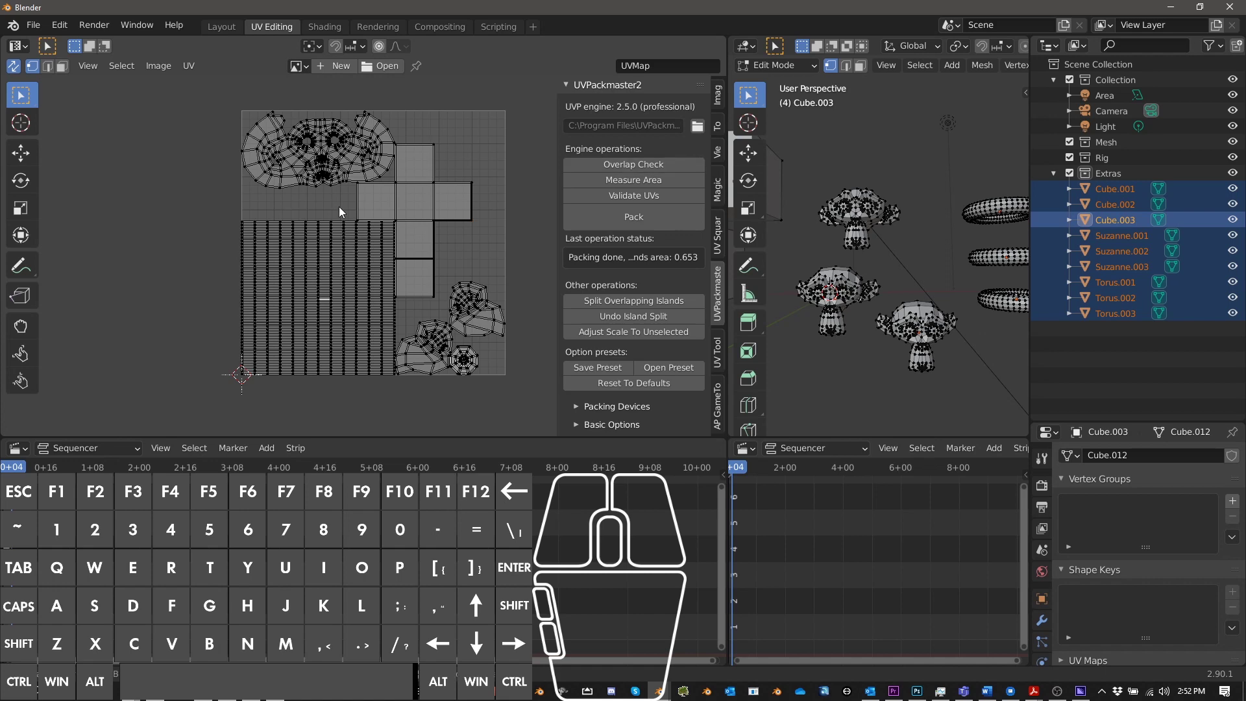
pyautogui.scroll(-2, 388, 272)
pyautogui.scroll(1, 359, 279)
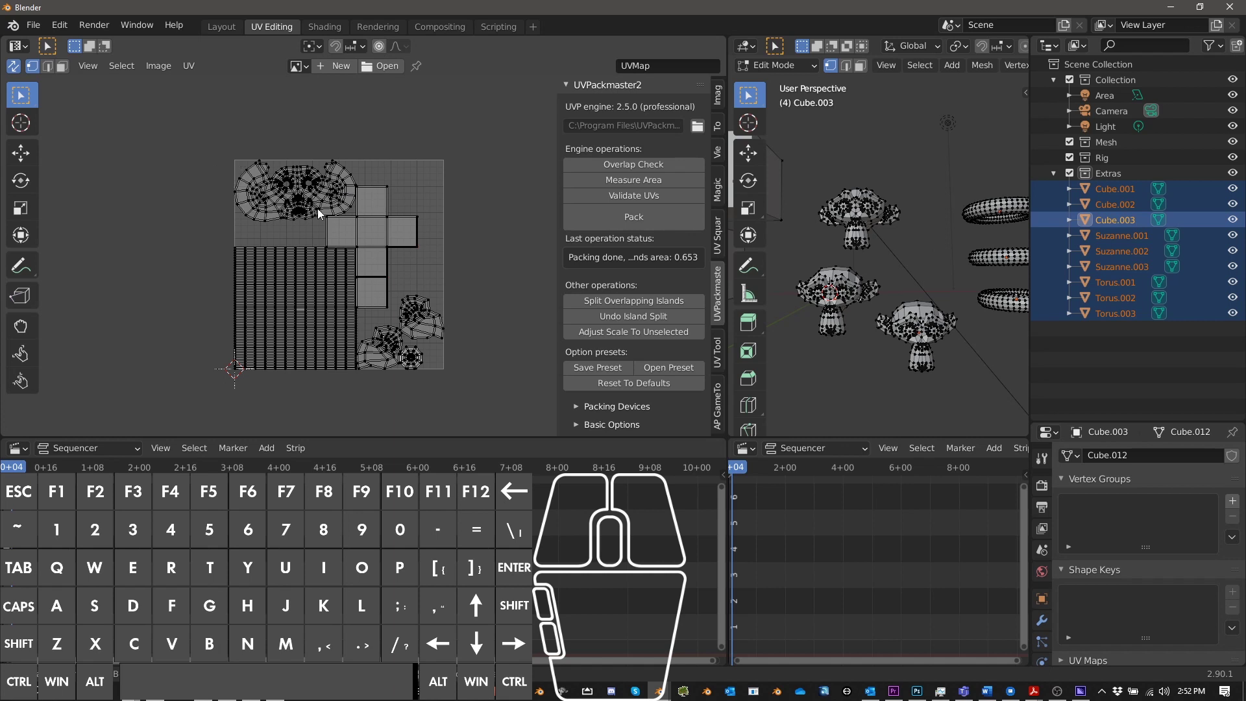
pyautogui.scroll(-2, 328, 212)
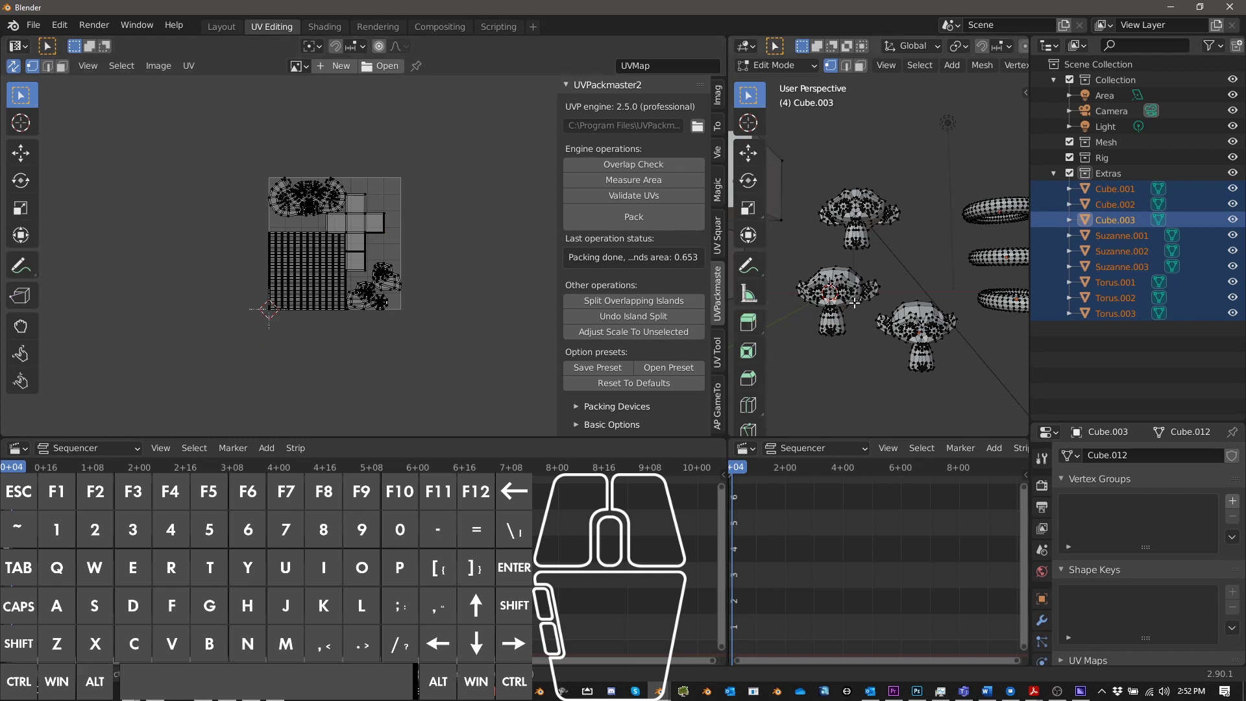
pyautogui.press('l')
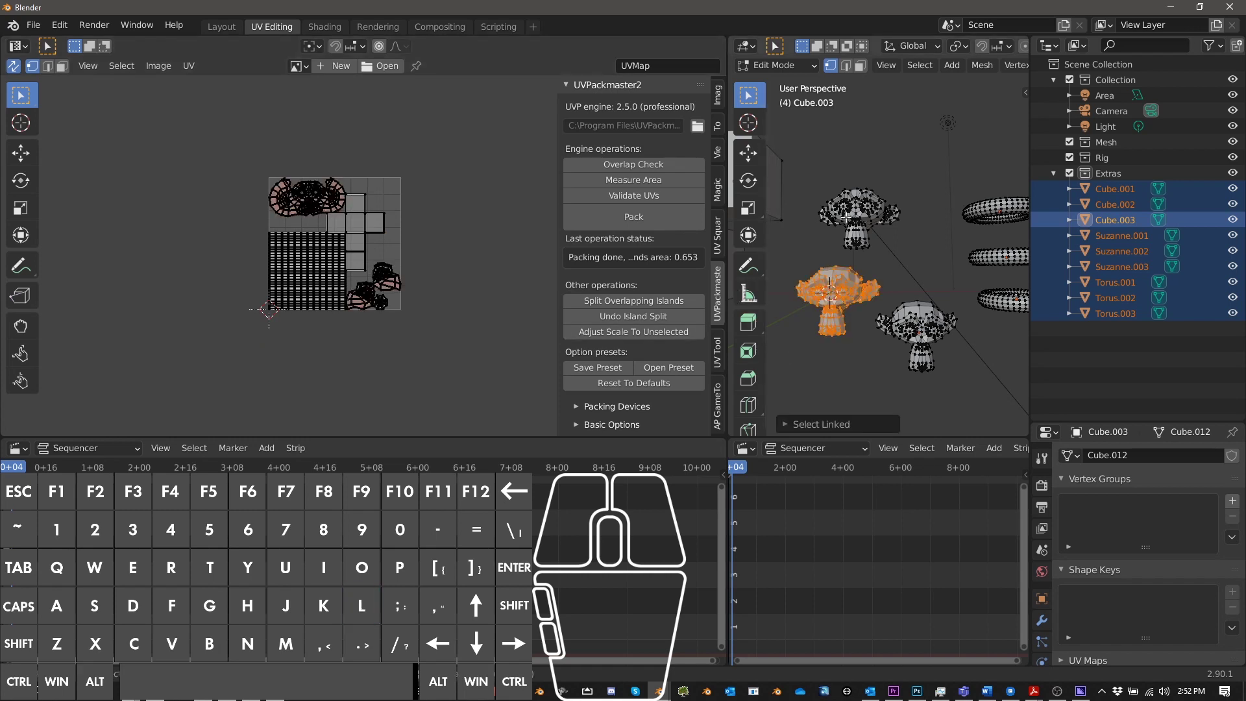
pyautogui.press('l')
pyautogui.press('l')
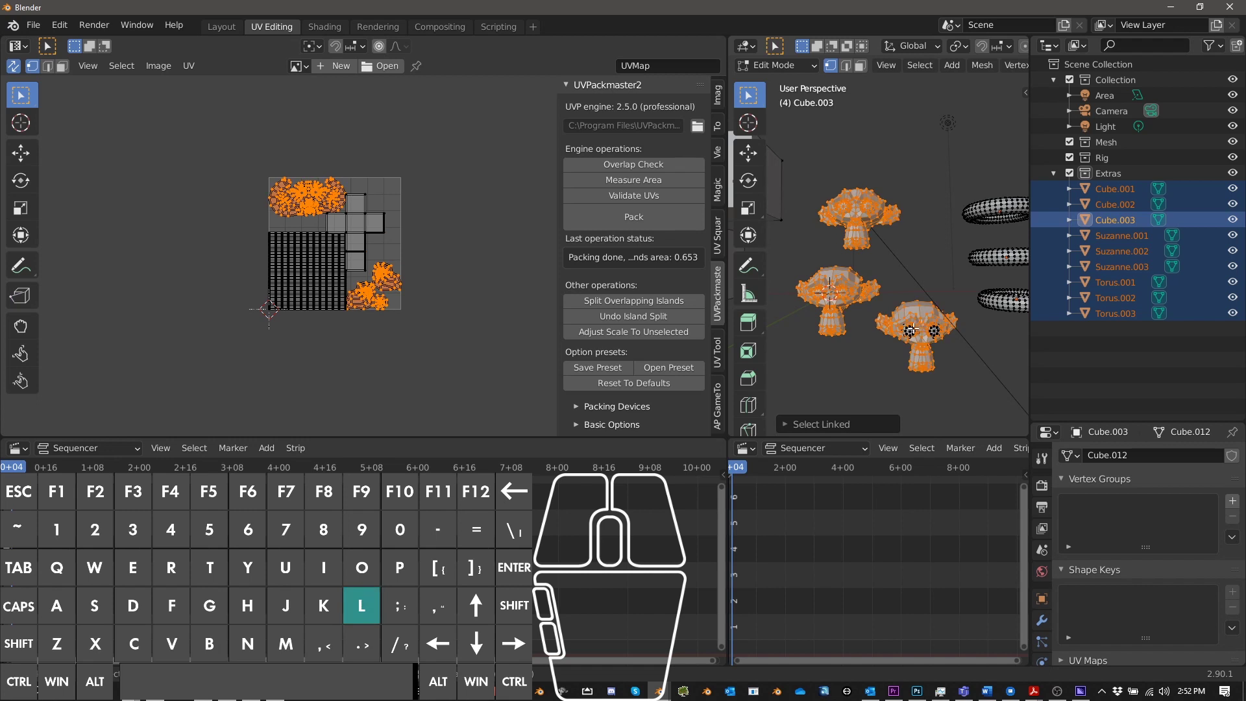
pyautogui.press('l')
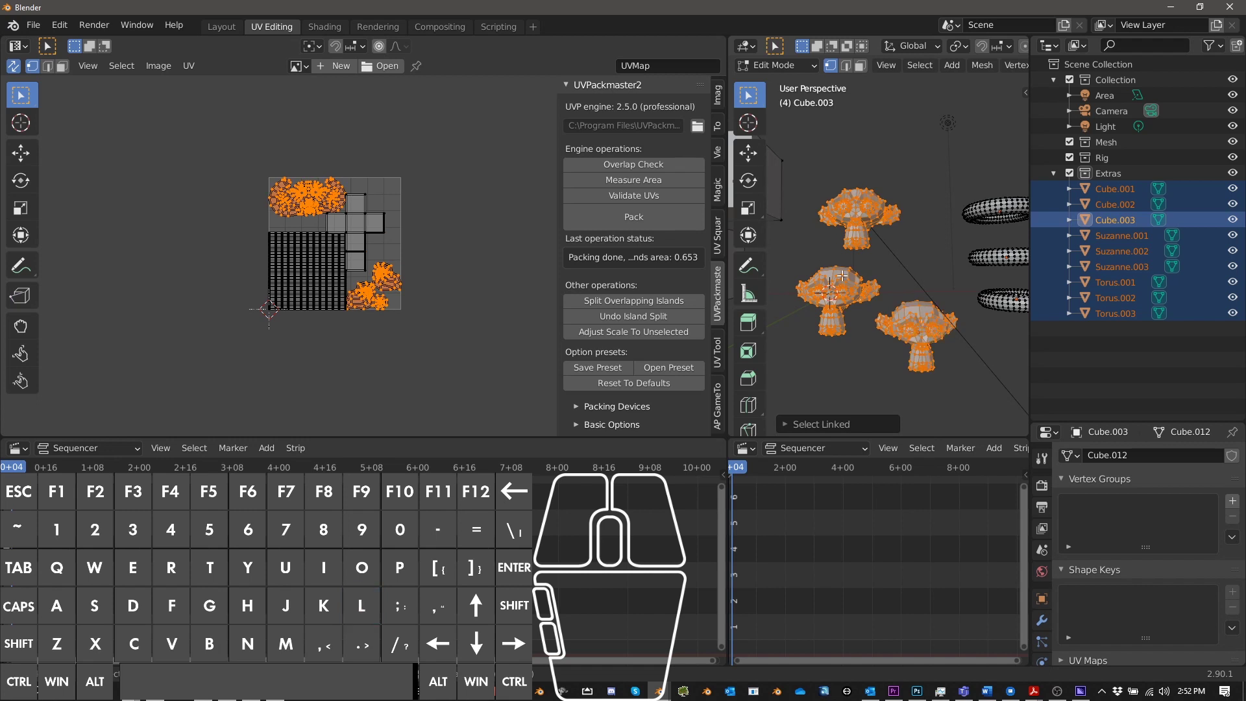
# Enable the packing box in UVPackmaster2's Packing Box settings
pyautogui.scroll(3, 828, 237)
pyautogui.scroll(5, 828, 238)
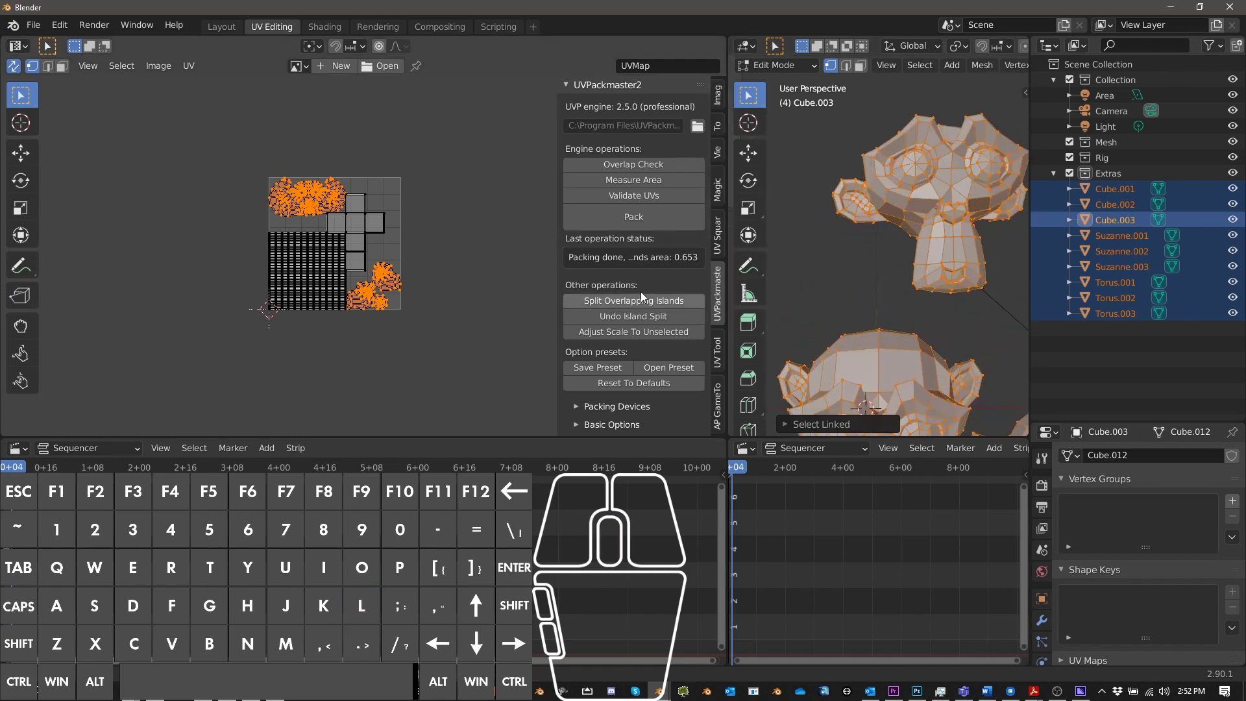
pyautogui.scroll(-2, 632, 337)
pyautogui.click(616, 416)
pyautogui.scroll(-6, 625, 353)
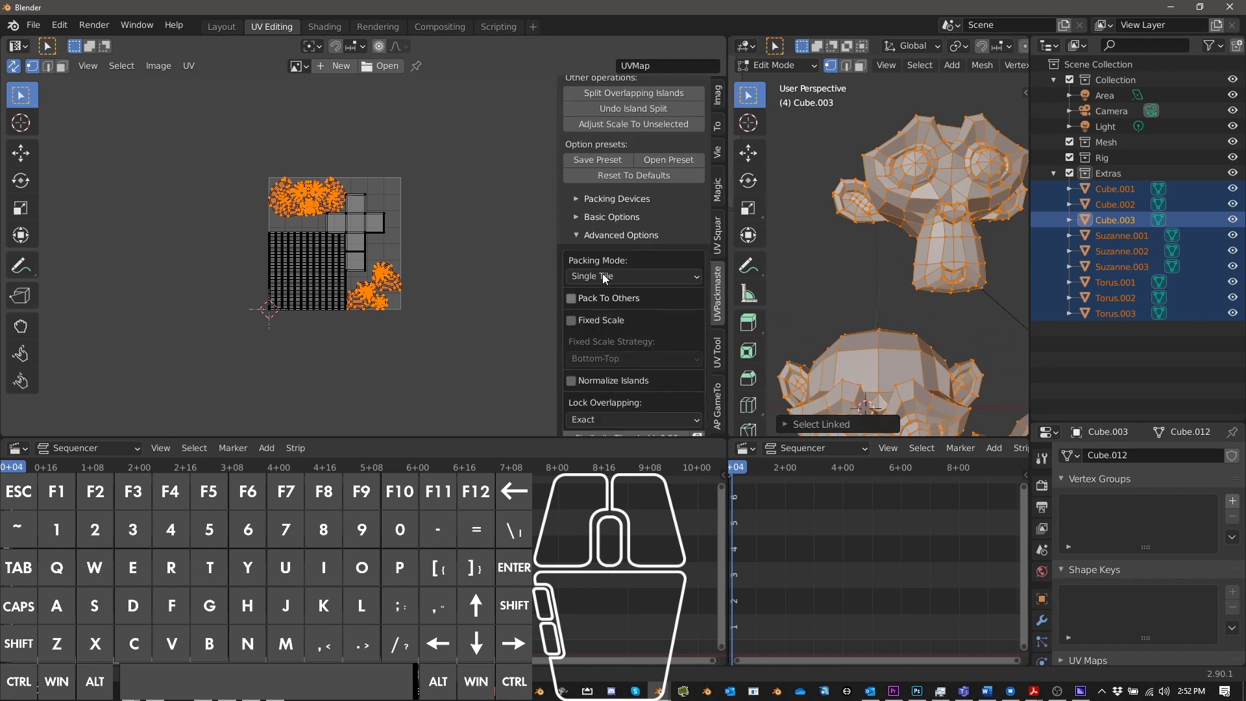
pyautogui.scroll(-8, 586, 235)
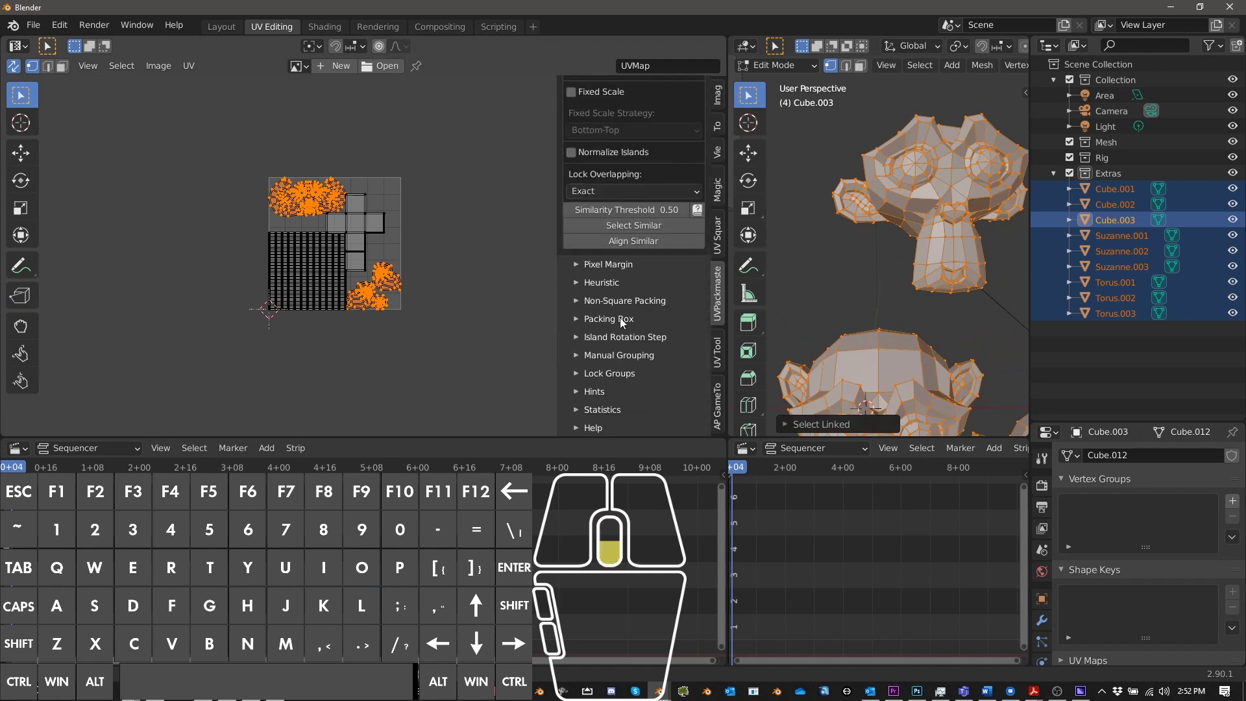
pyautogui.click(584, 318)
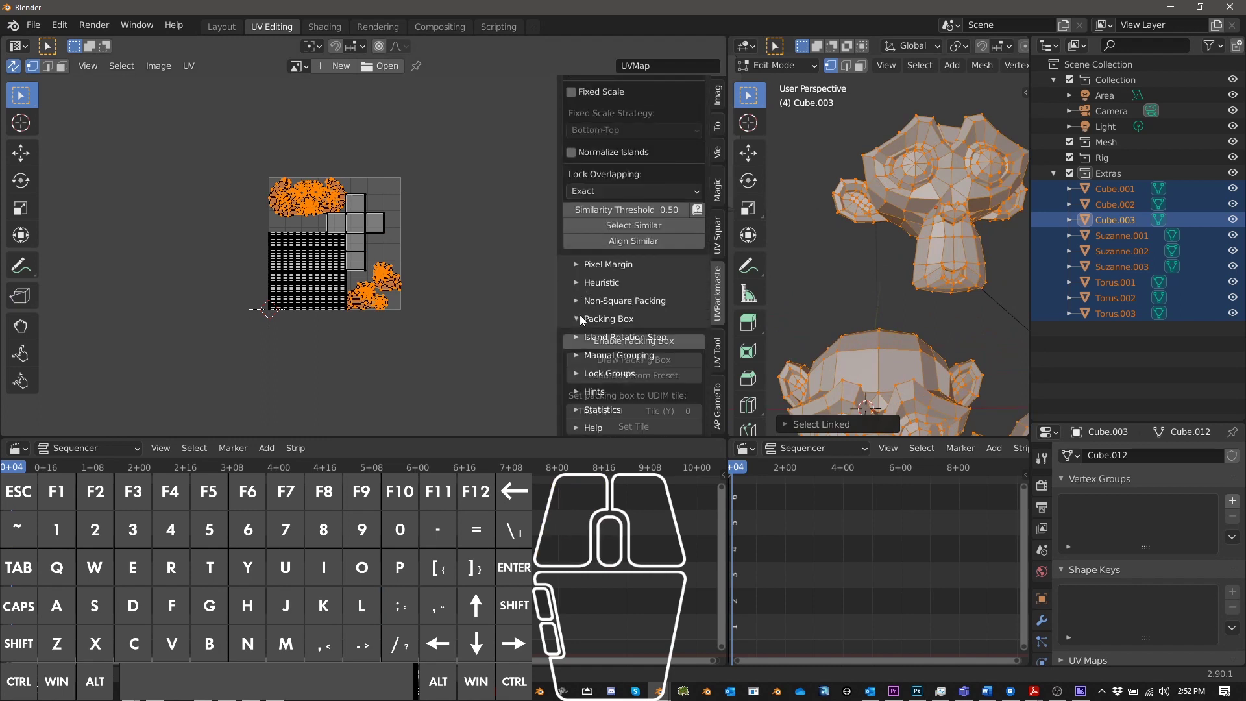
pyautogui.scroll(-1, 621, 319)
pyautogui.click(625, 317)
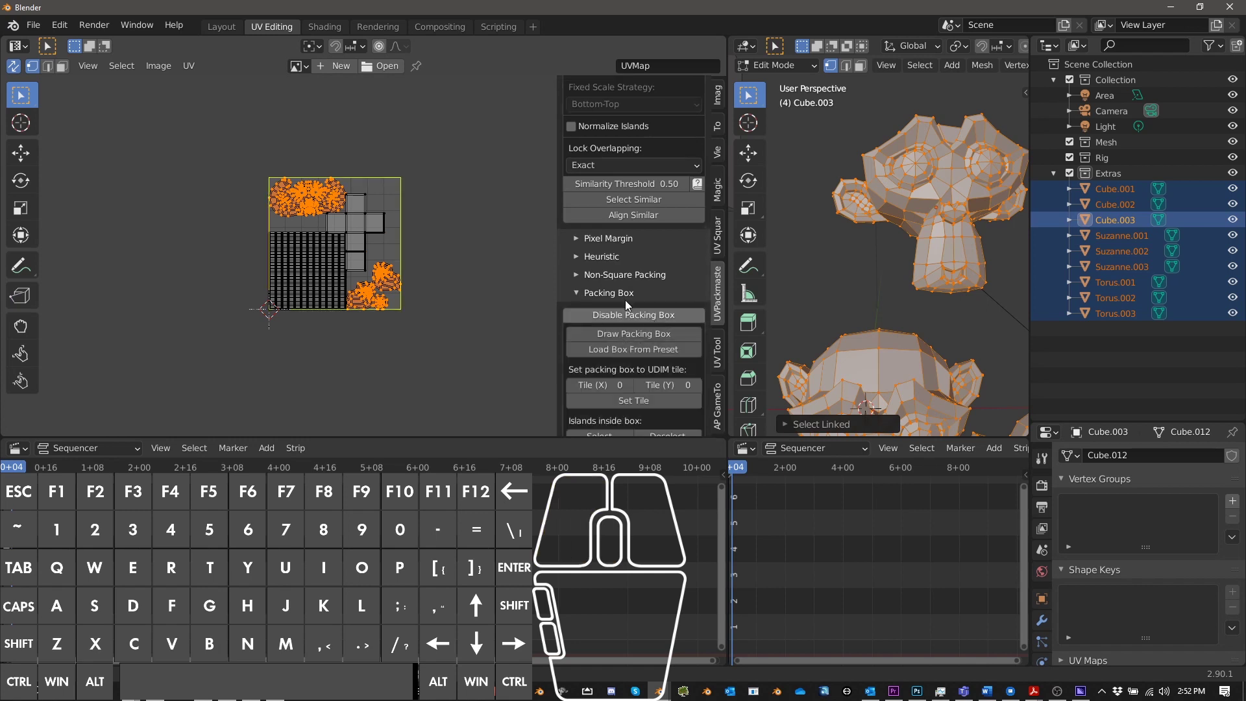
# Draw a packing box across the upper part of the UV tile, from about (0, 1) to (1.01, 0.44)
pyautogui.scroll(-2, 624, 302)
pyautogui.press('b')
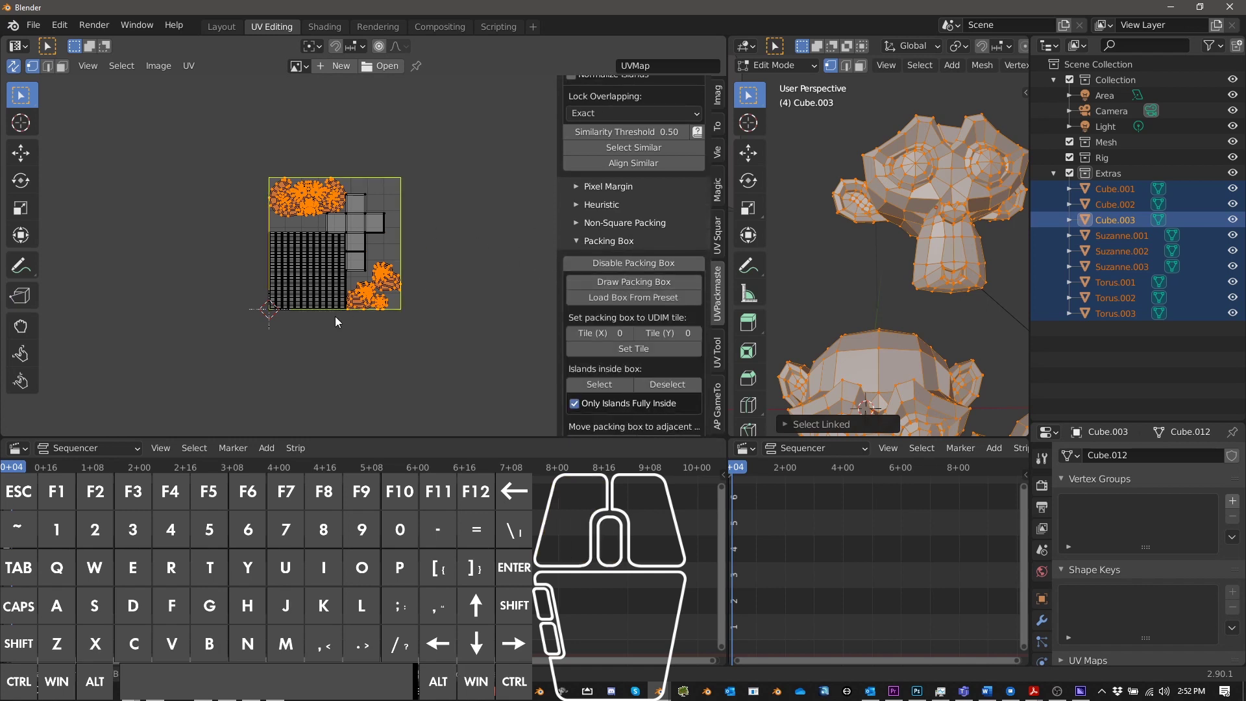
pyautogui.scroll(-4, 668, 240)
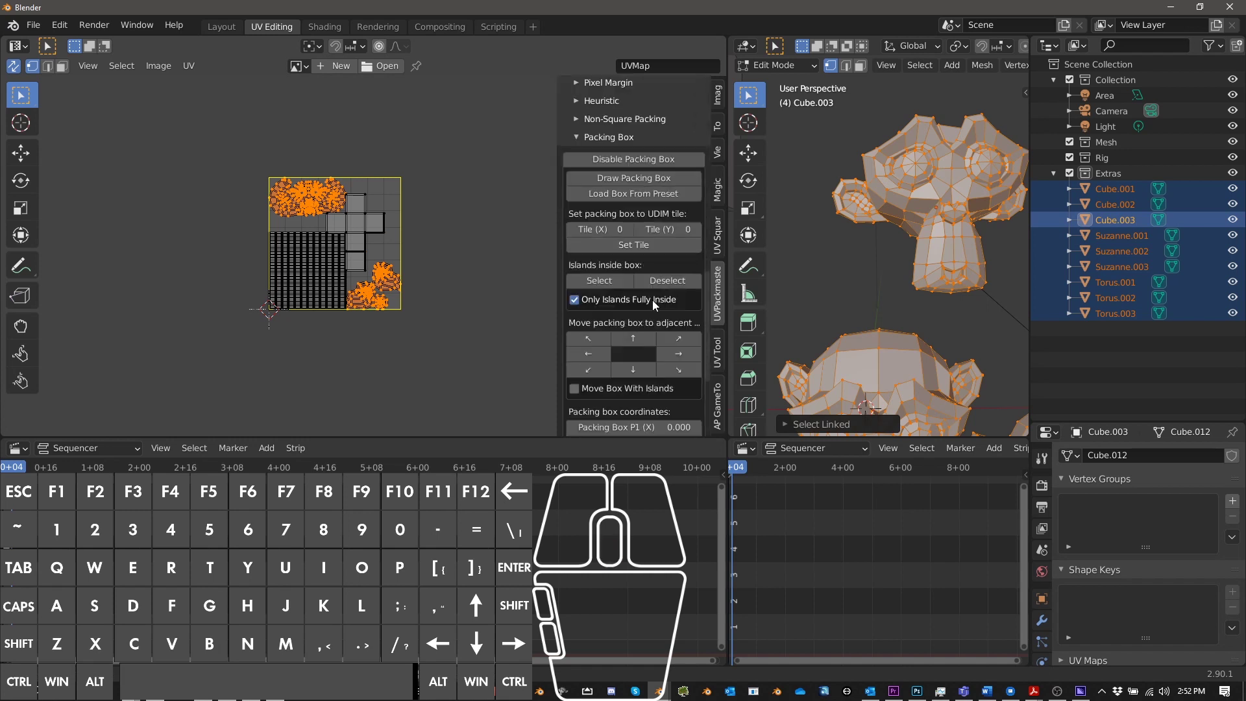
pyautogui.click(628, 179)
pyautogui.scroll(1, 293, 185)
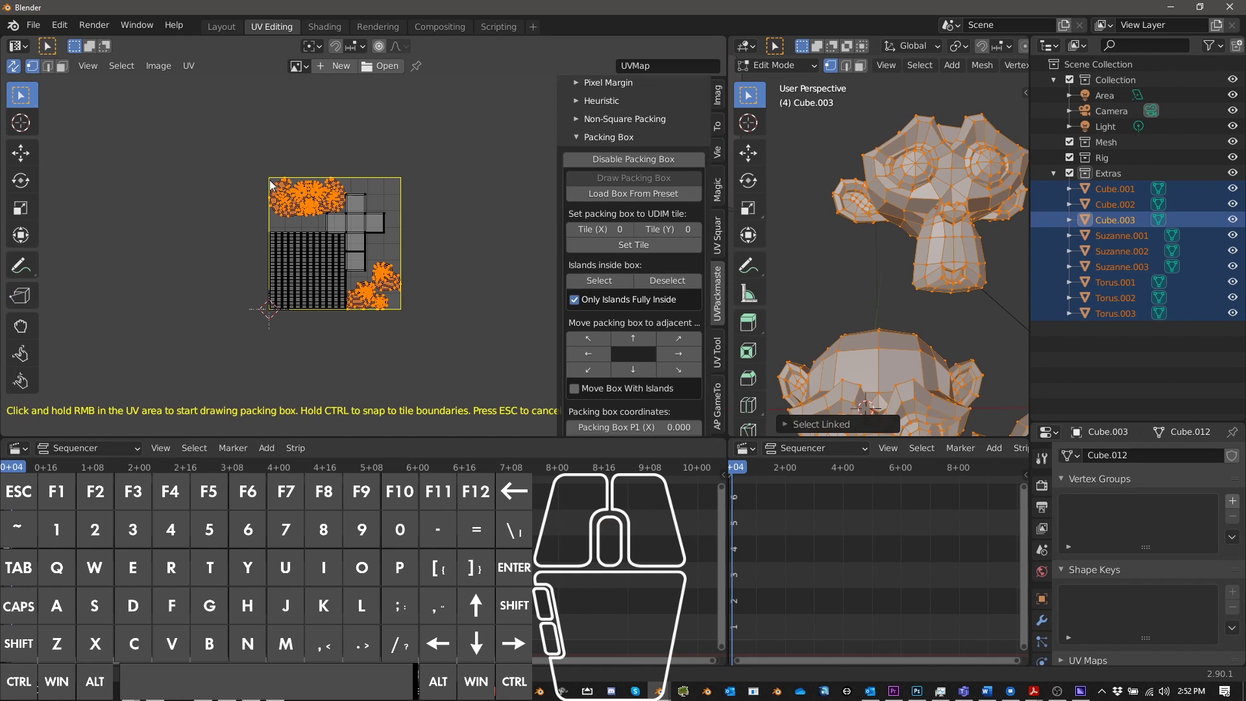
pyautogui.moveTo(271, 182)
pyautogui.mouseDown(button='right')
pyautogui.moveTo(312, 212)
pyautogui.moveTo(386, 228)
pyautogui.moveTo(402, 252)
pyautogui.mouseUp(button='right')
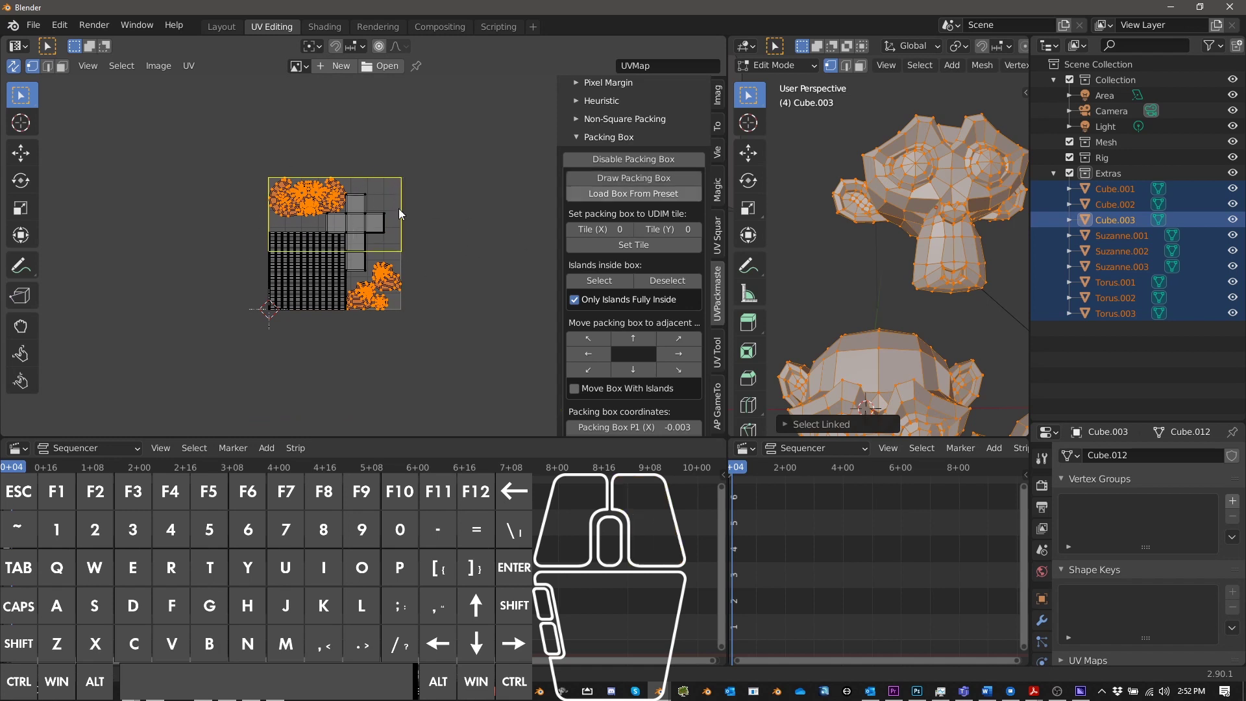
# Set the packing box coordinates to P1 X 0, Y 1 and P2 X 1, Y 0.5
pyautogui.scroll(-4, 592, 338)
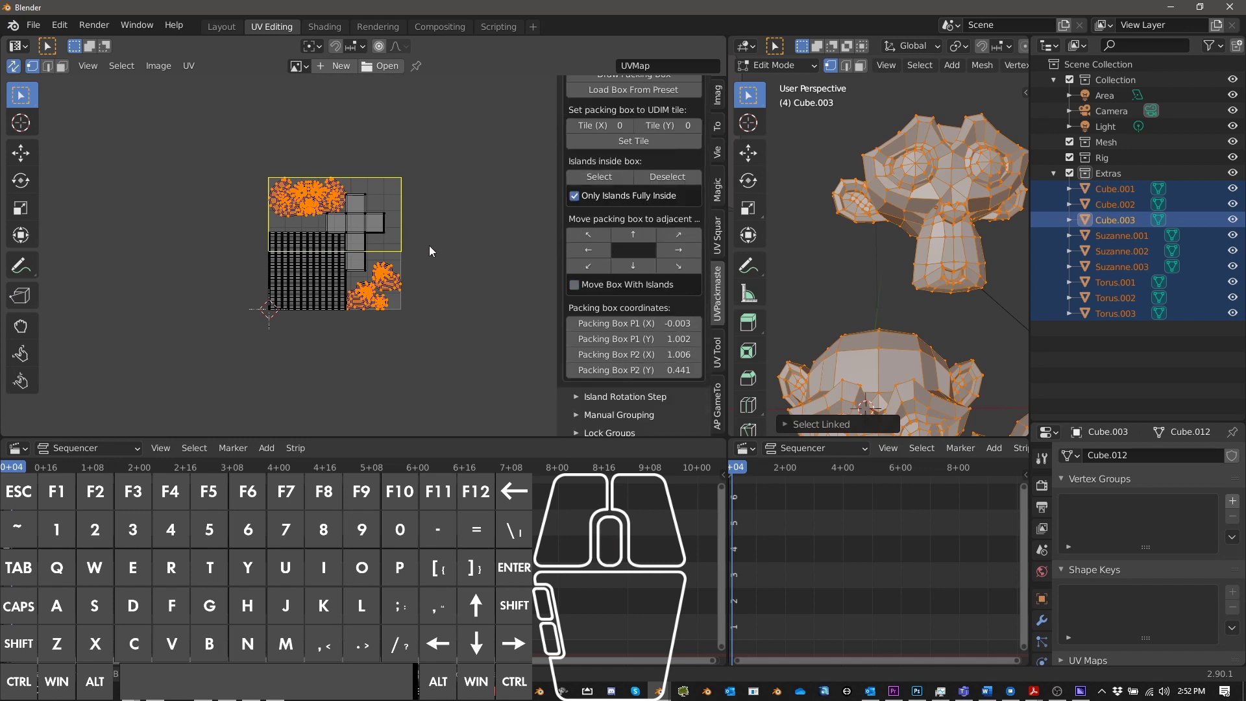
pyautogui.click(674, 320)
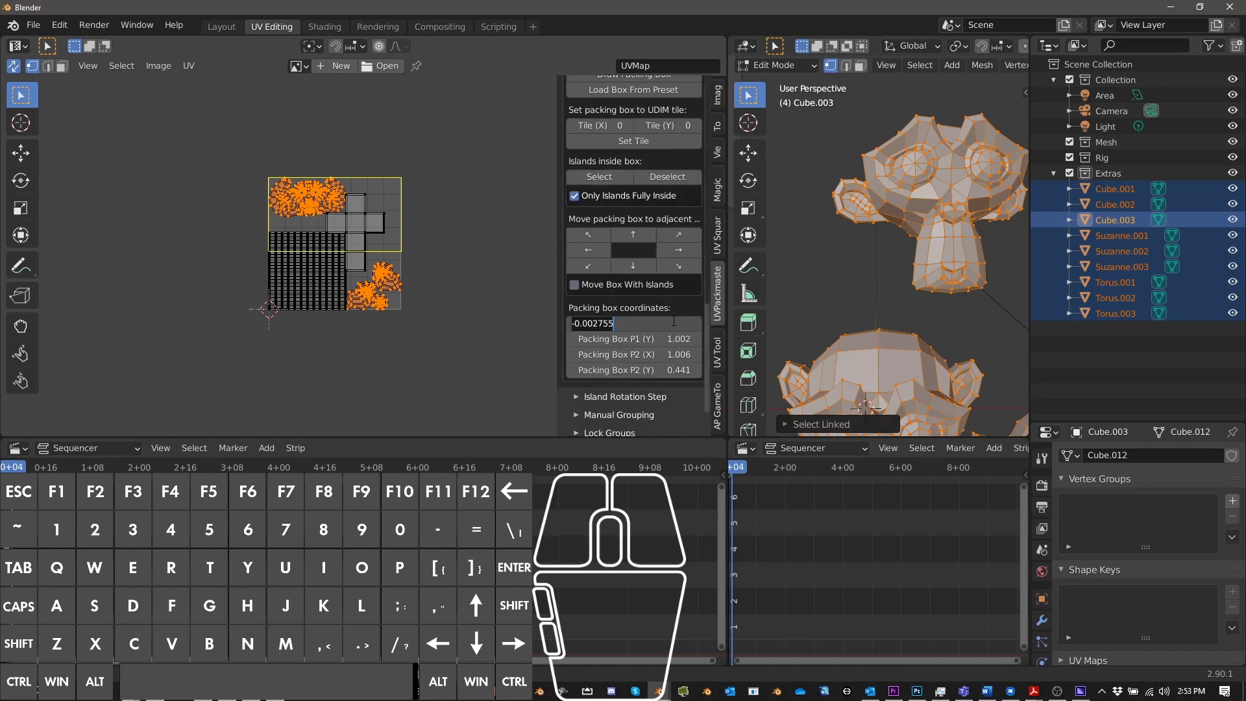
pyautogui.write('0')
pyautogui.press('Return')
pyautogui.click(669, 340)
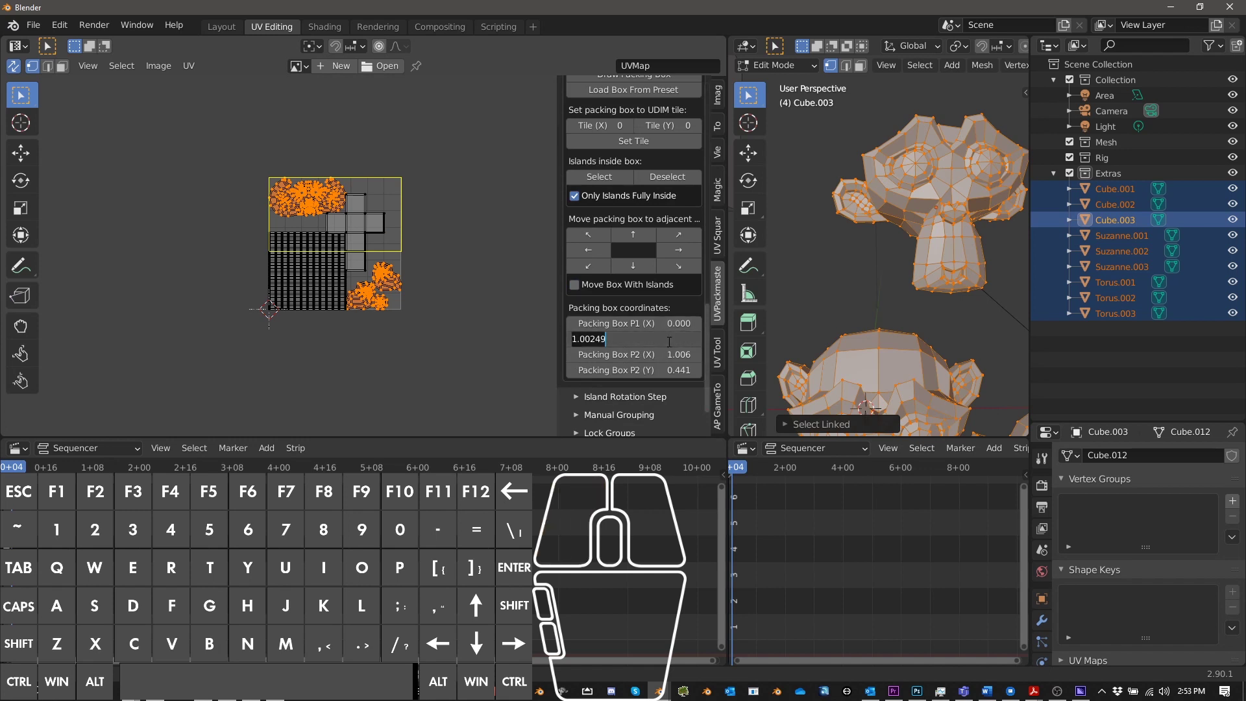
pyautogui.write('1')
pyautogui.press('Return')
pyautogui.click(672, 355)
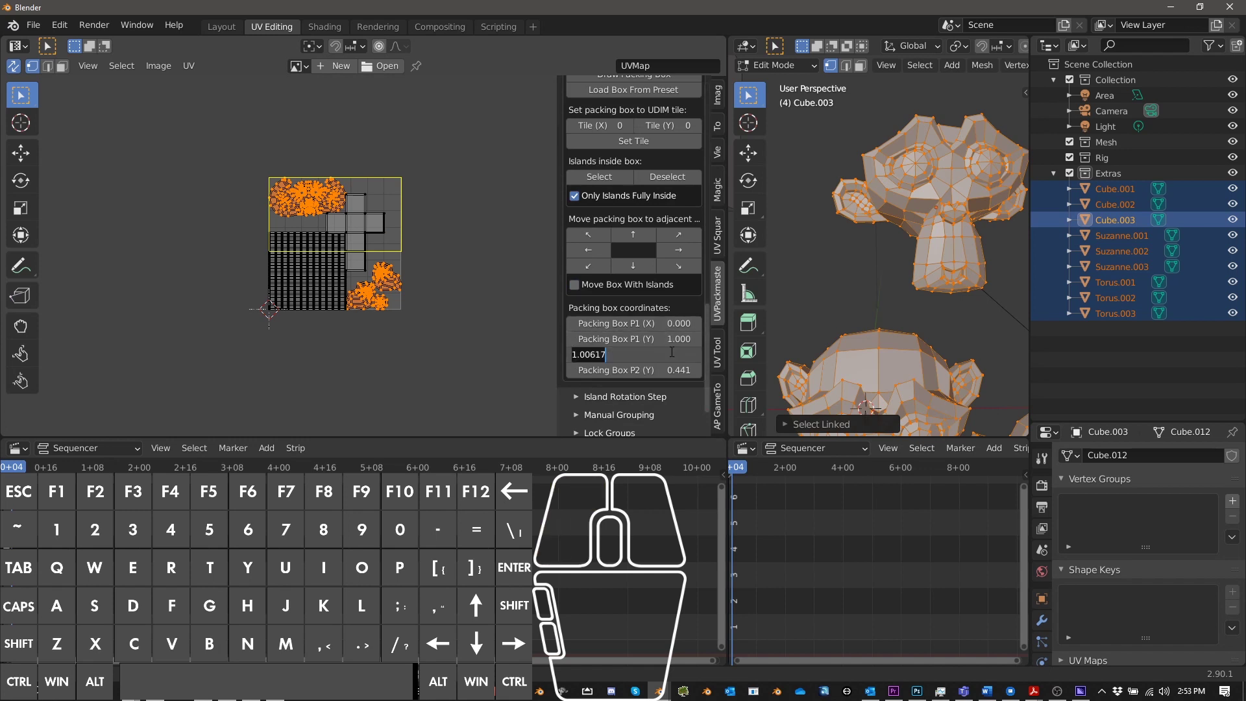
pyautogui.write('1')
pyautogui.press('Return')
pyautogui.click(666, 370)
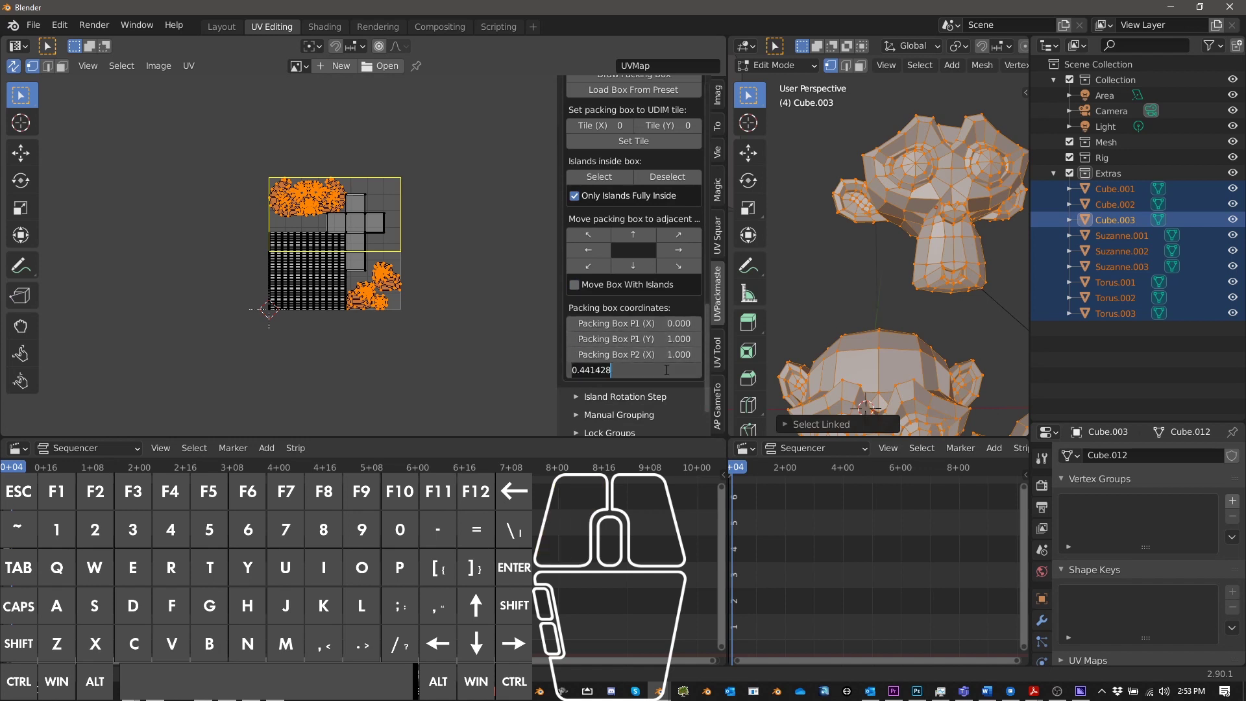
pyautogui.write('.5')
pyautogui.press('Return')
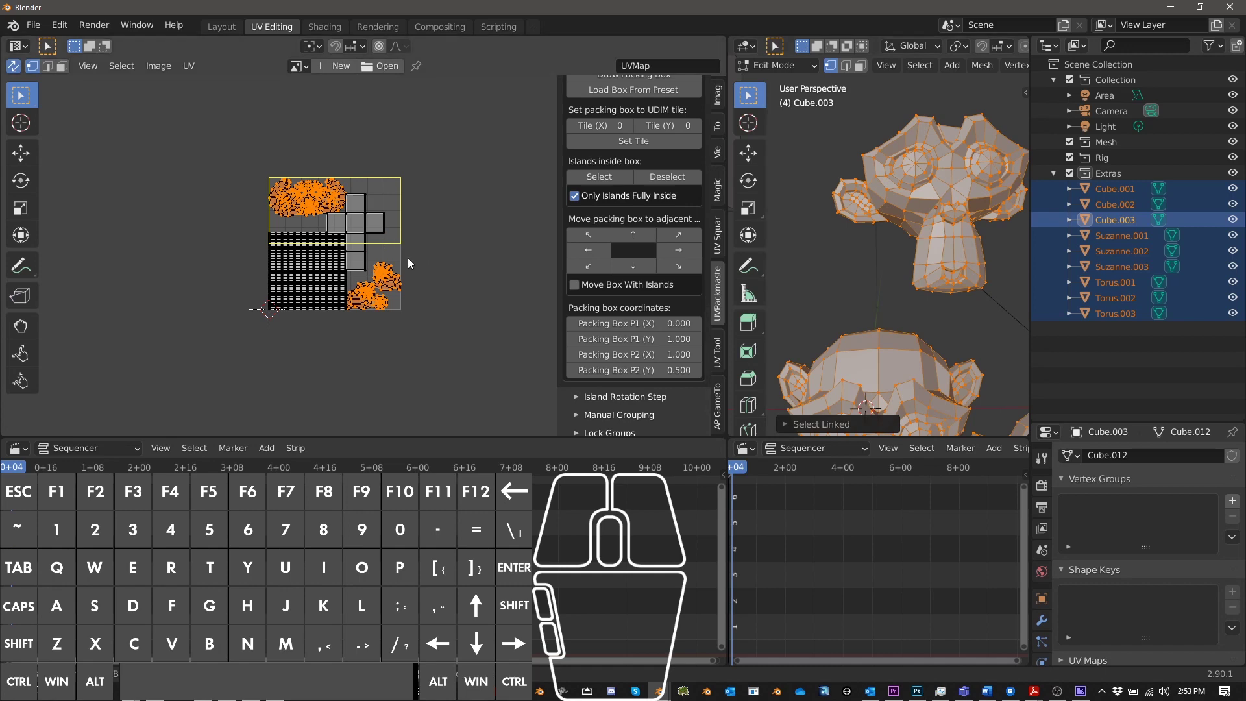
# Pack the selected monkey islands into the packing box across the upper half of the UV tile and apply the result
pyautogui.scroll(-1, 411, 258)
pyautogui.scroll(1, 410, 259)
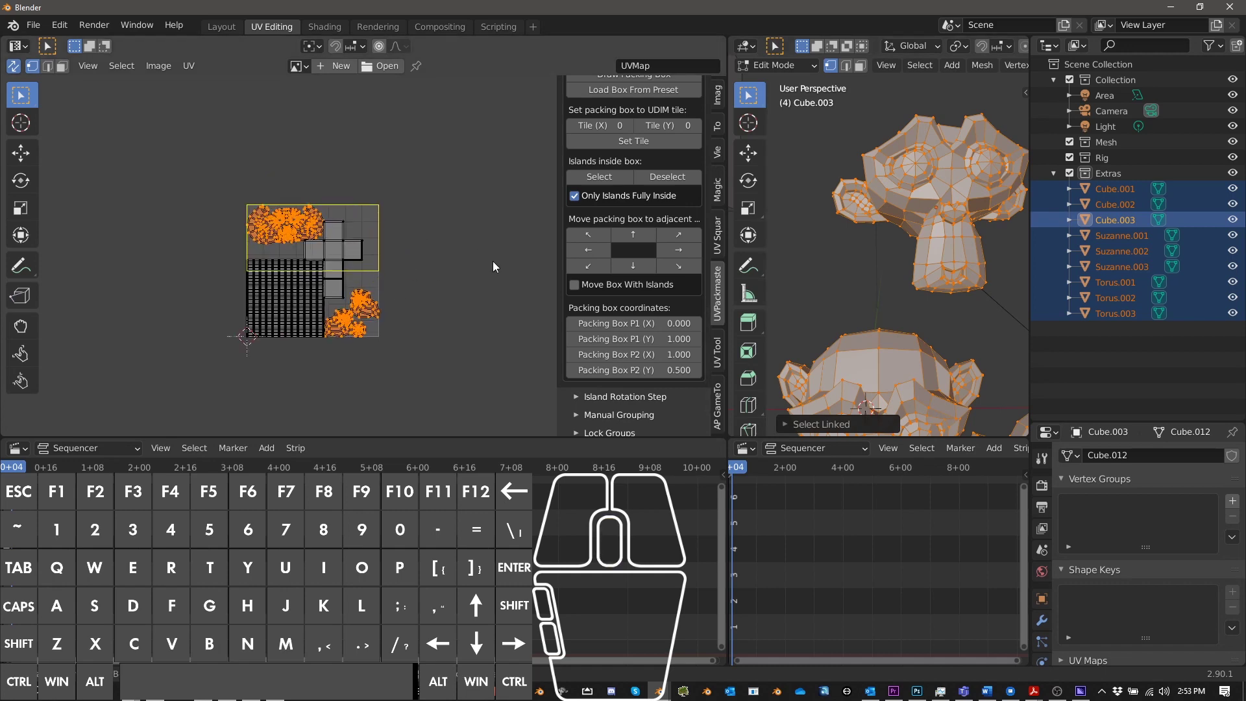
pyautogui.scroll(5, 613, 259)
pyautogui.click(643, 220)
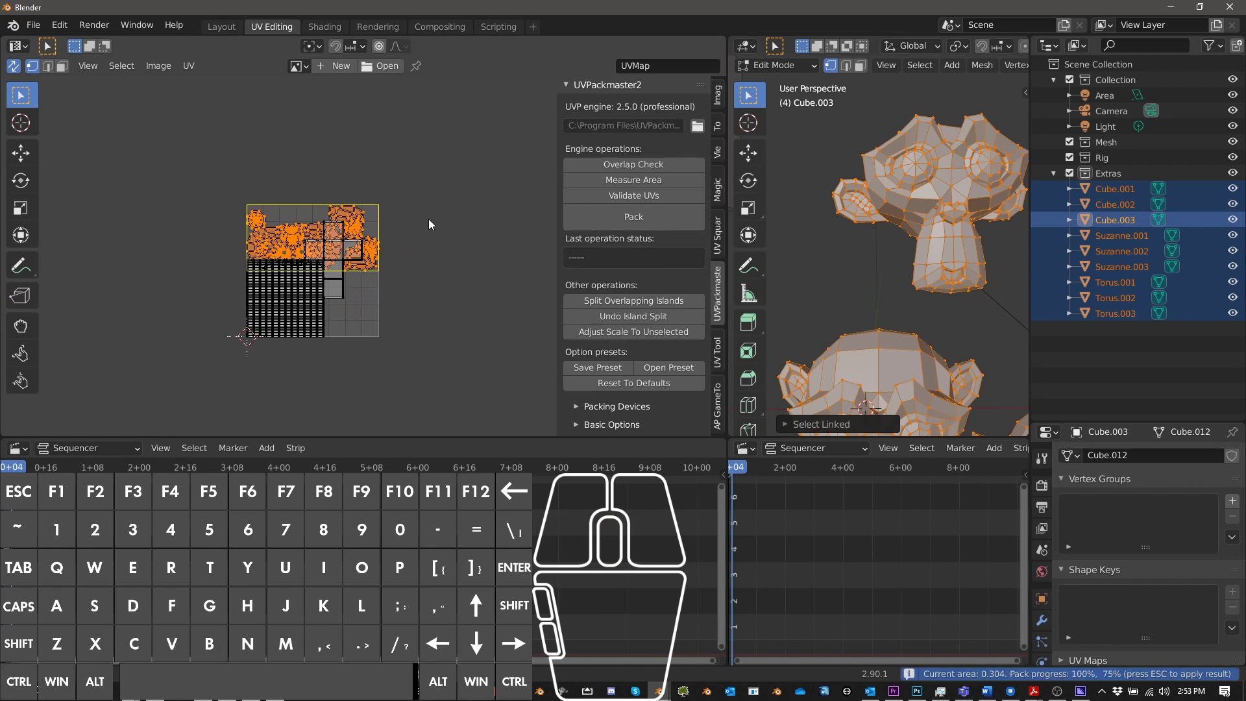
pyautogui.press('Escape')
pyautogui.scroll(4, 355, 241)
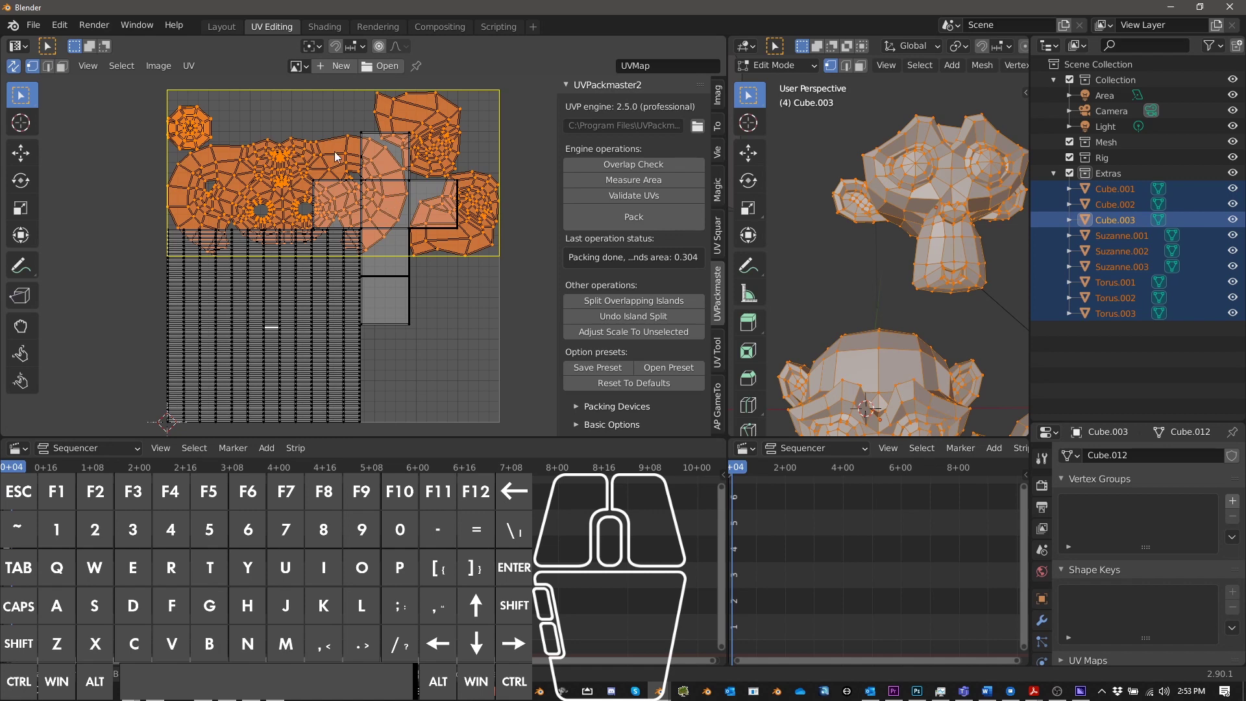
# Invert the UV selection to the cube and torus islands and disable the packing box
pyautogui.press('ctrl')
pyautogui.hotkey('ctrl', 'i')
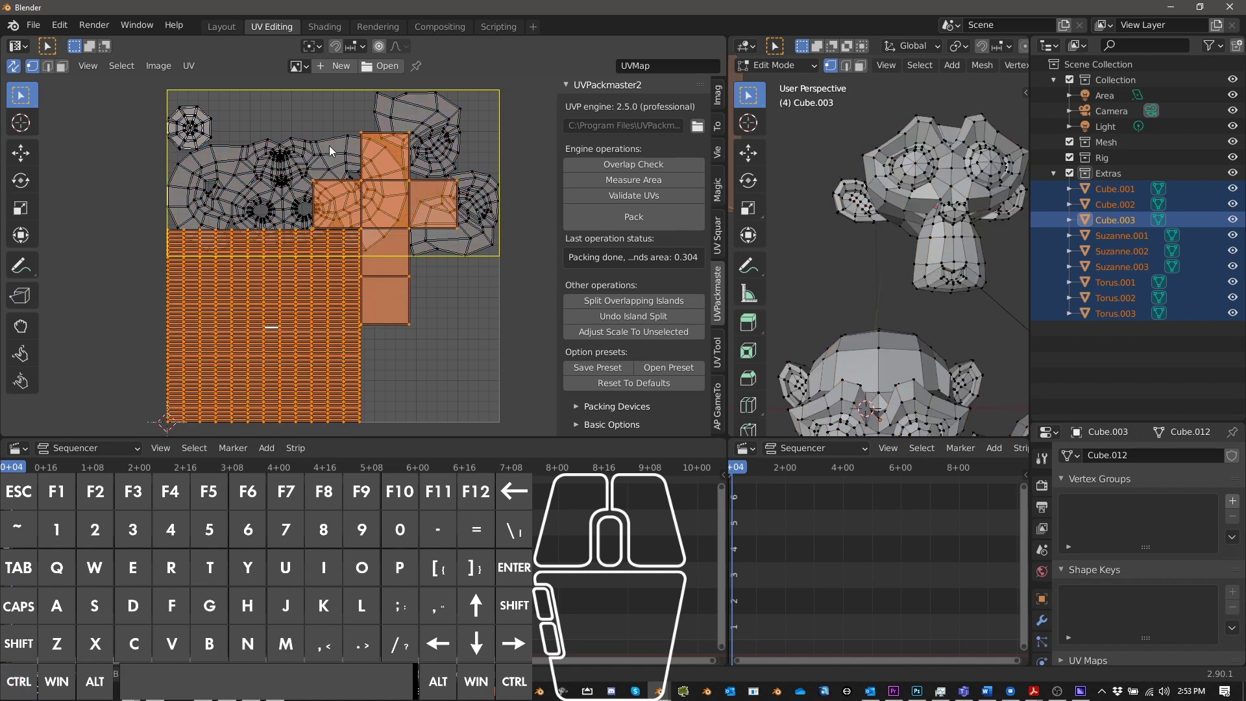
pyautogui.scroll(-8, 637, 372)
pyautogui.scroll(-9, 638, 374)
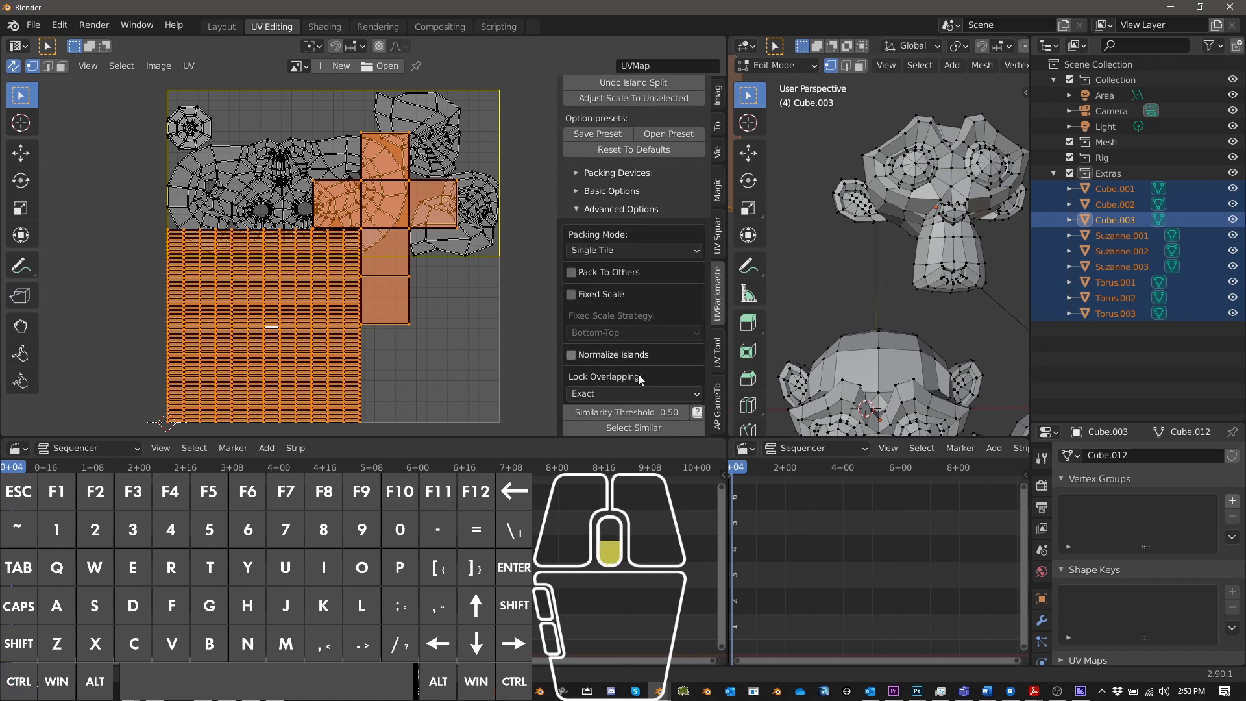
pyautogui.click(604, 336)
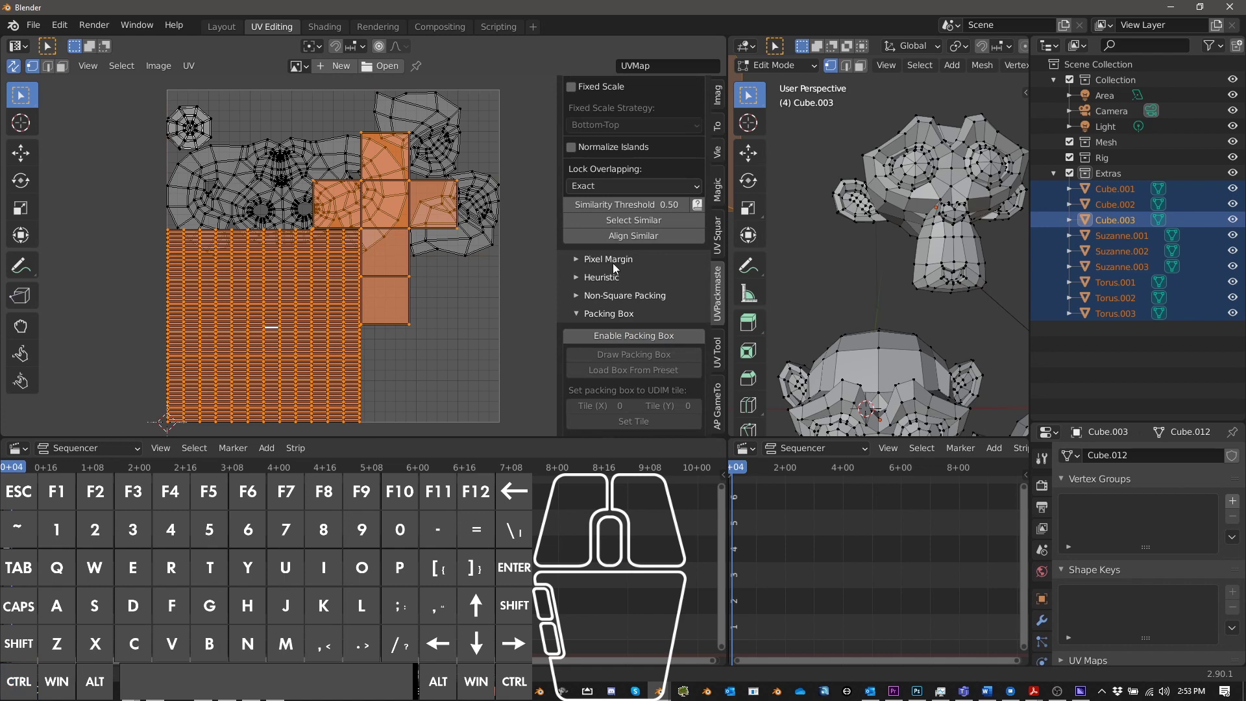
# Enable Pack To Others and pack the selected cube and torus islands into the free space around the monkey islands
pyautogui.scroll(7, 610, 260)
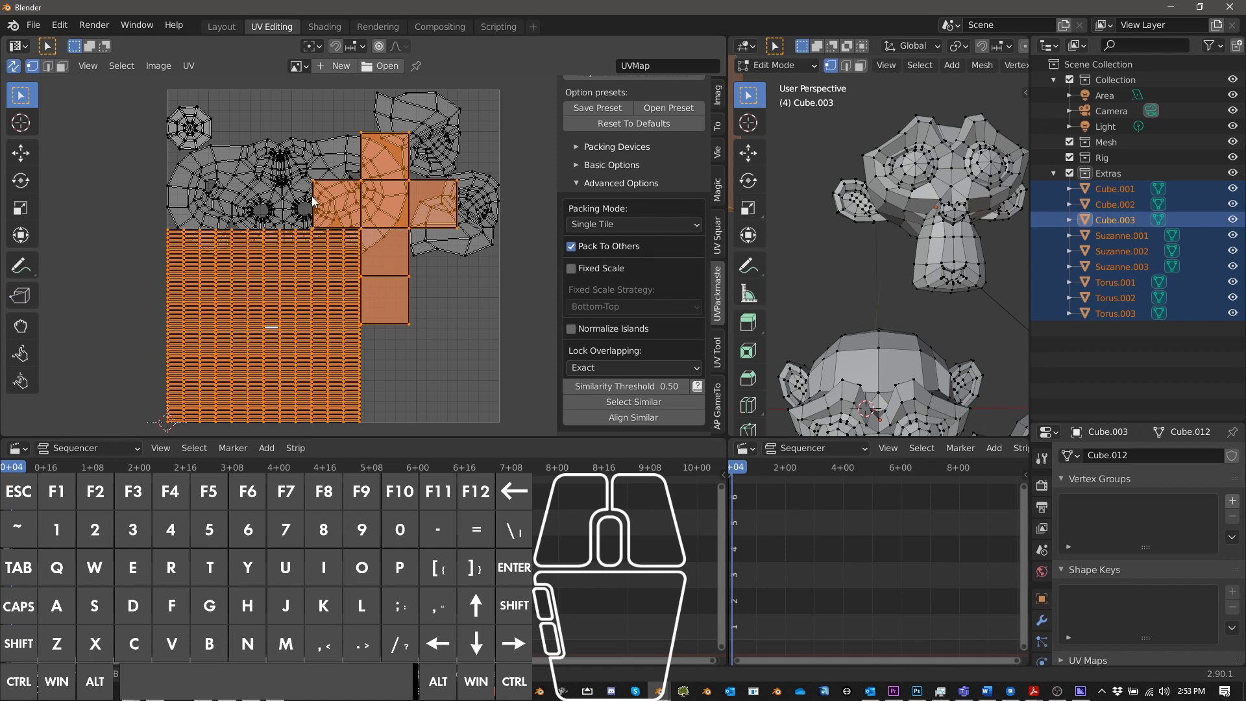
pyautogui.scroll(6, 618, 291)
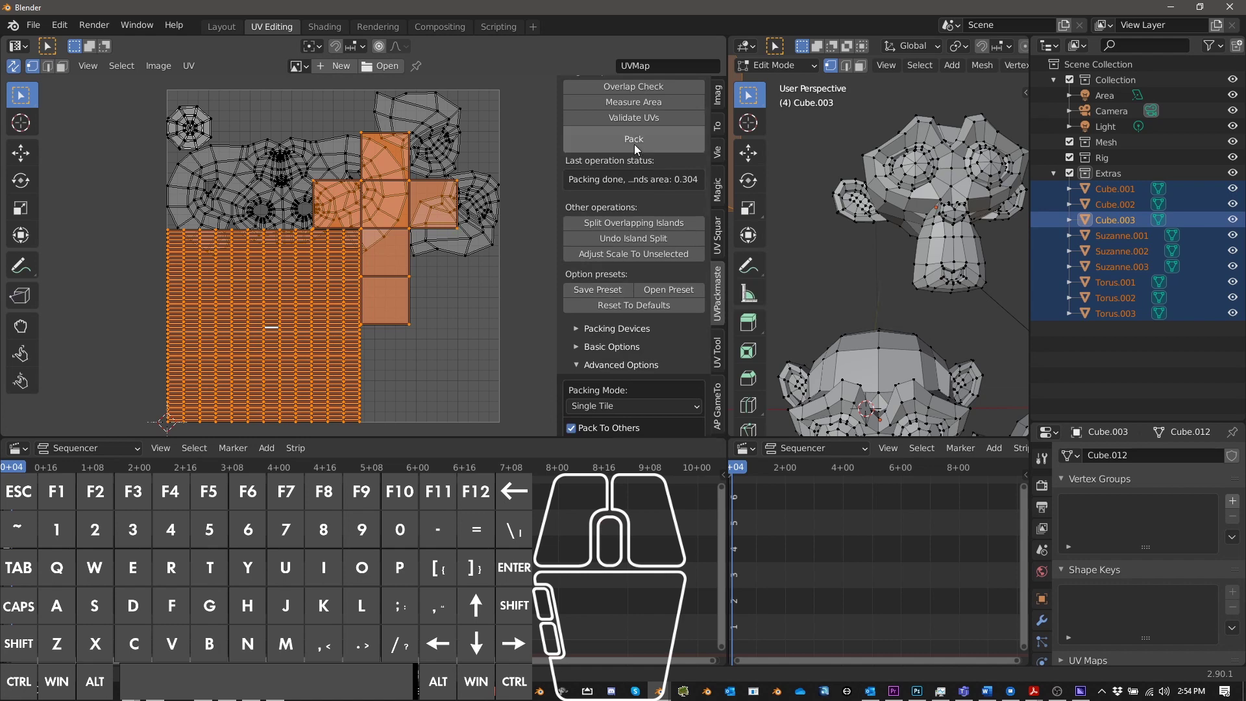
pyautogui.click(633, 140)
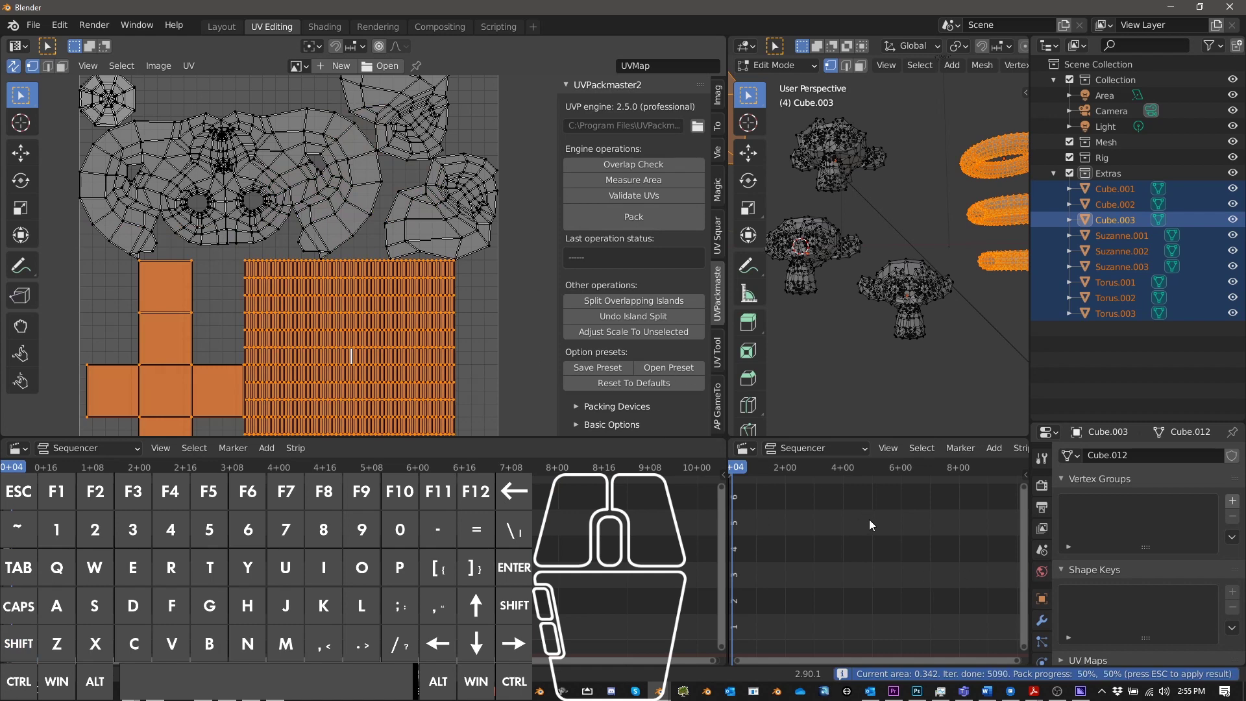
pyautogui.middleClick(415, 345)
pyautogui.scroll(-4, 379, 330)
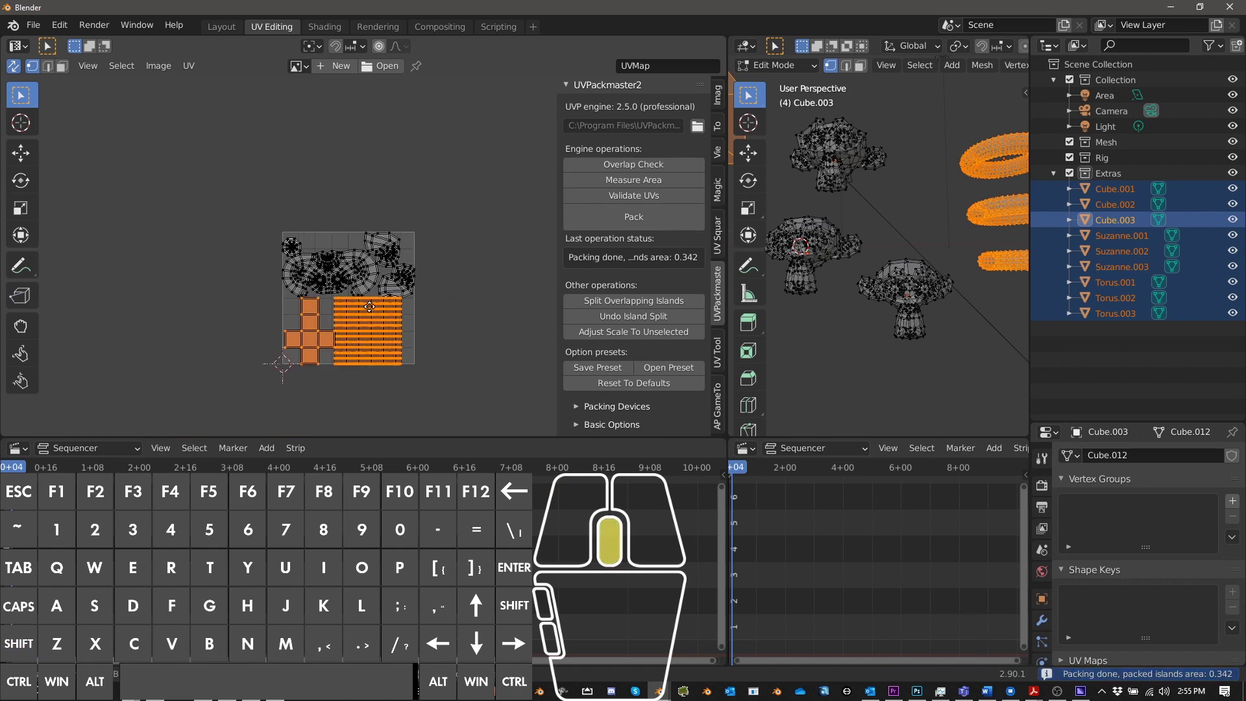
pyautogui.scroll(2, 356, 297)
pyautogui.scroll(-1, 432, 271)
pyautogui.moveTo(433, 272); pyautogui.dragTo(461, 264, button='middle')
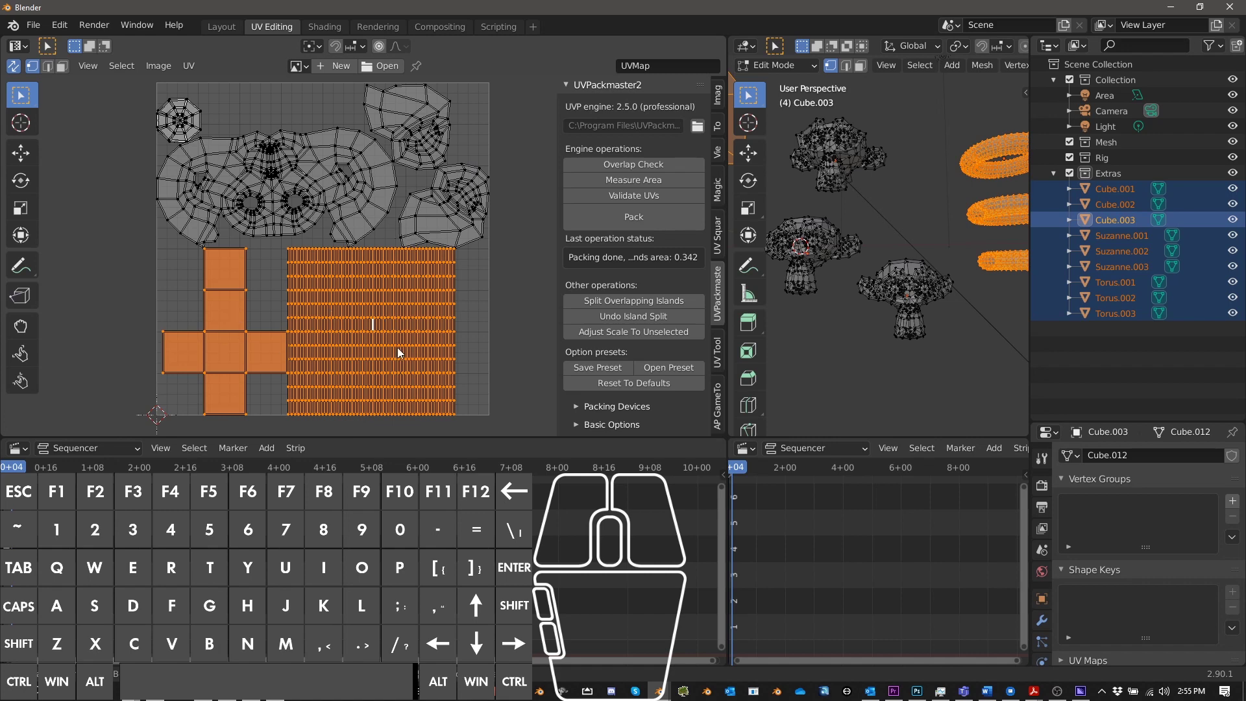
pyautogui.moveTo(384, 338); pyautogui.dragTo(348, 348, button='middle')
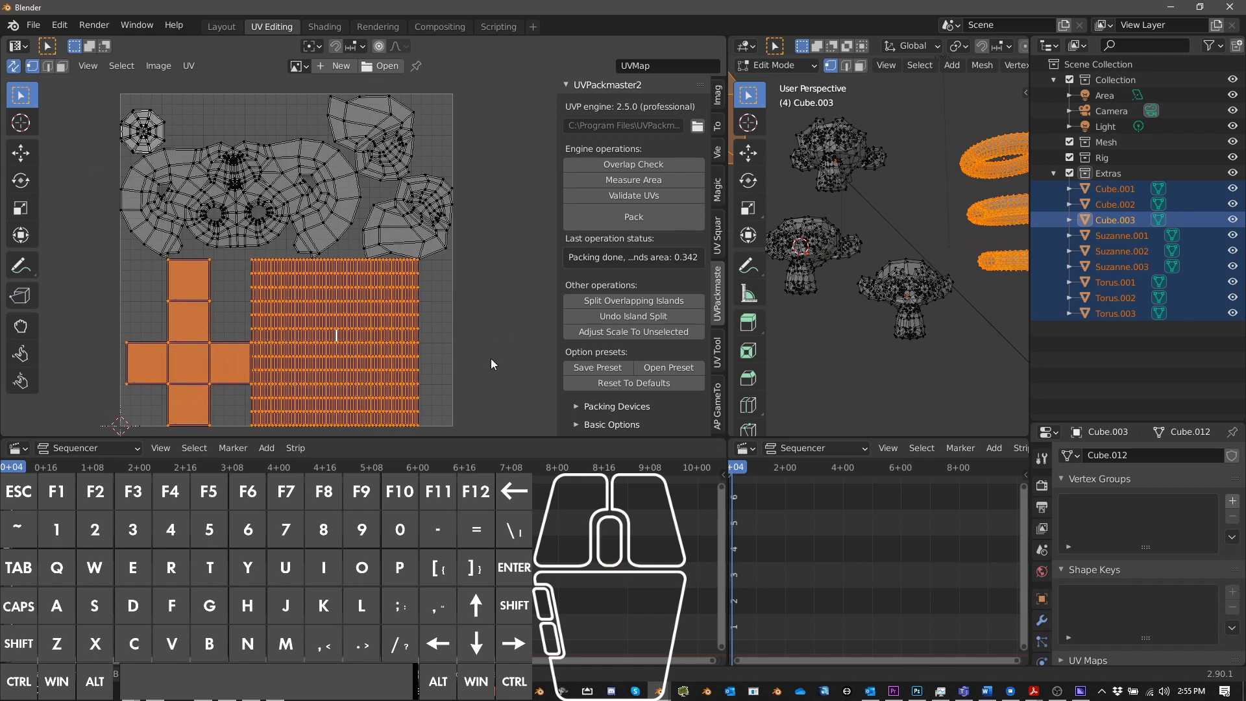
pyautogui.scroll(-1, 393, 391)
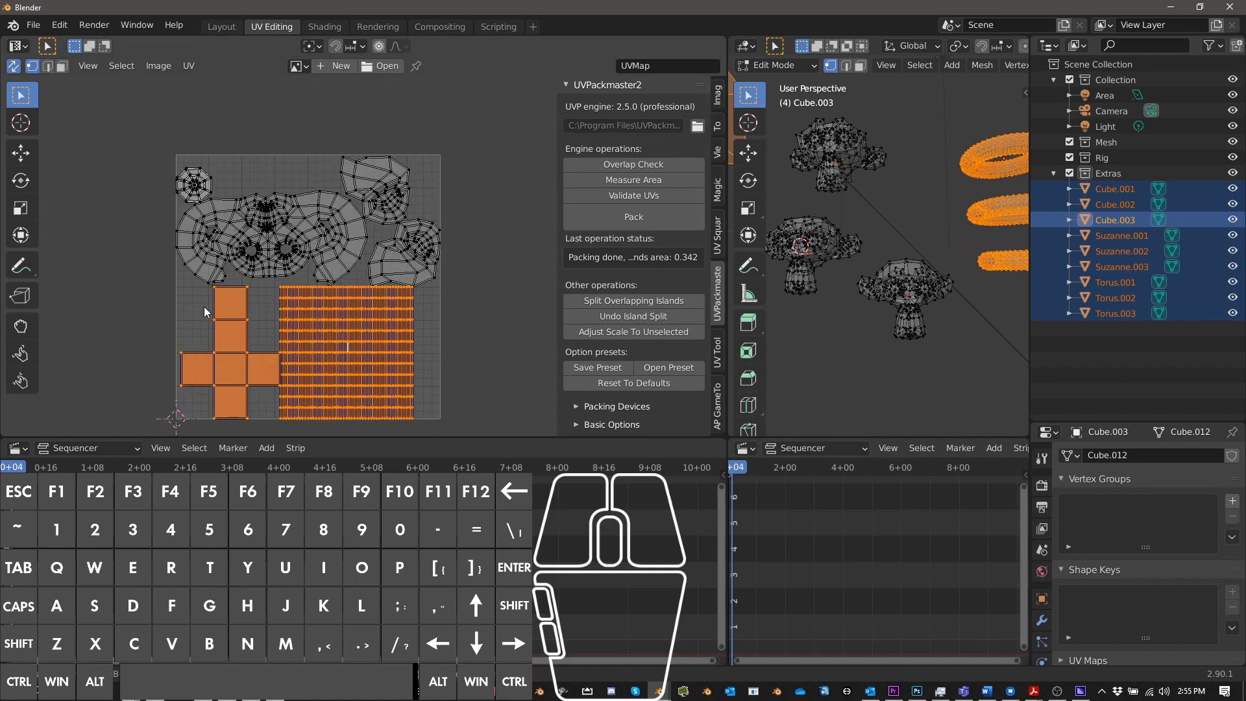
# Expand the Basic Options and set Lock Overlapping to Disabled in the Advanced Options
pyautogui.click(611, 425)
pyautogui.scroll(-5, 610, 363)
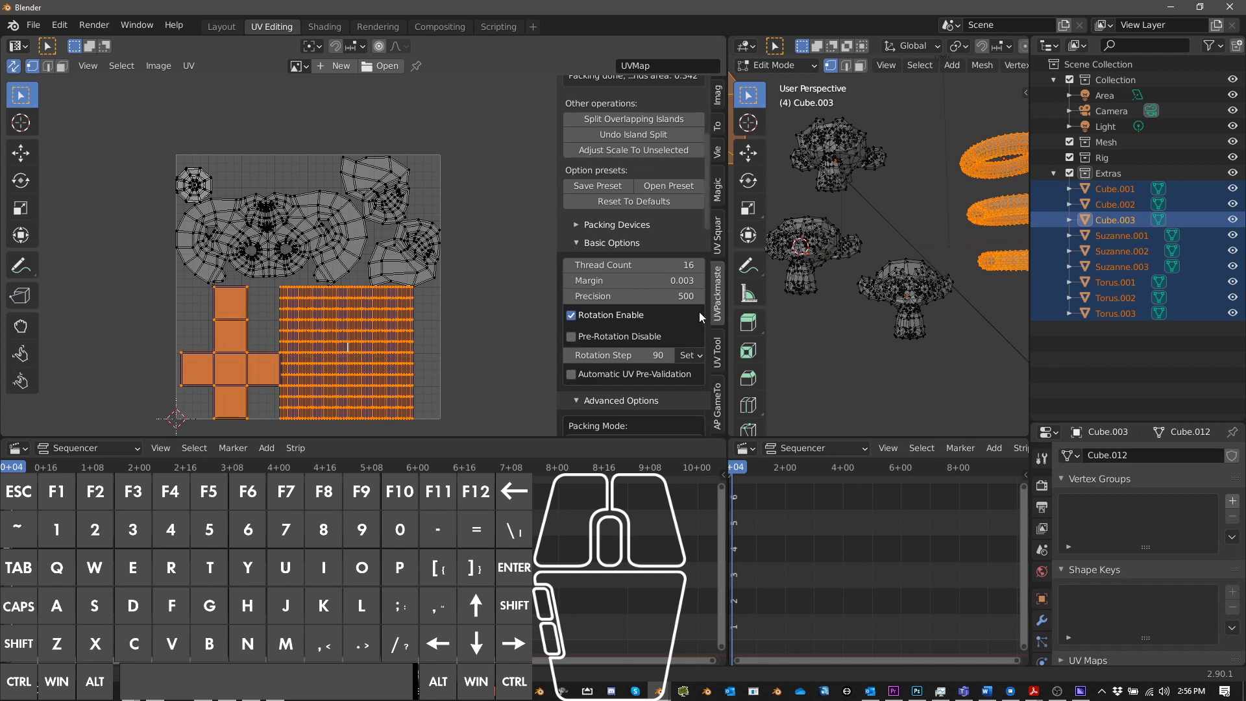
pyautogui.scroll(-5, 629, 328)
pyautogui.scroll(-4, 631, 329)
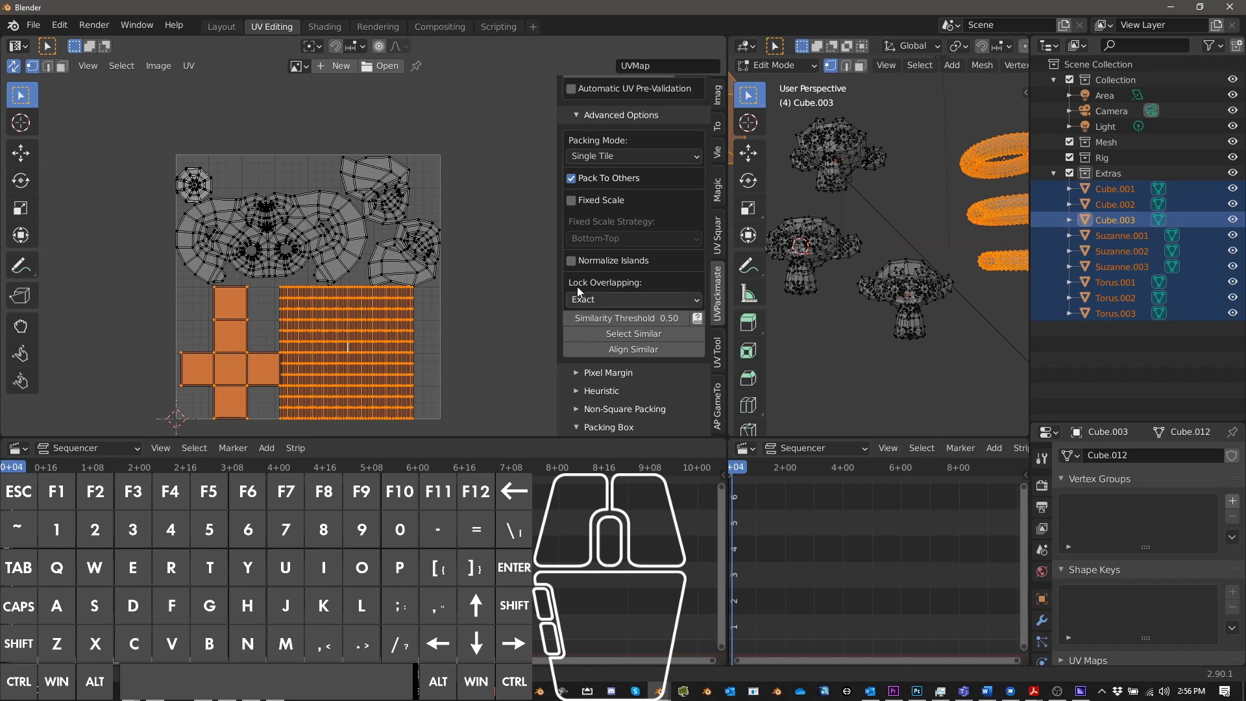
pyautogui.click(605, 301)
pyautogui.click(602, 316)
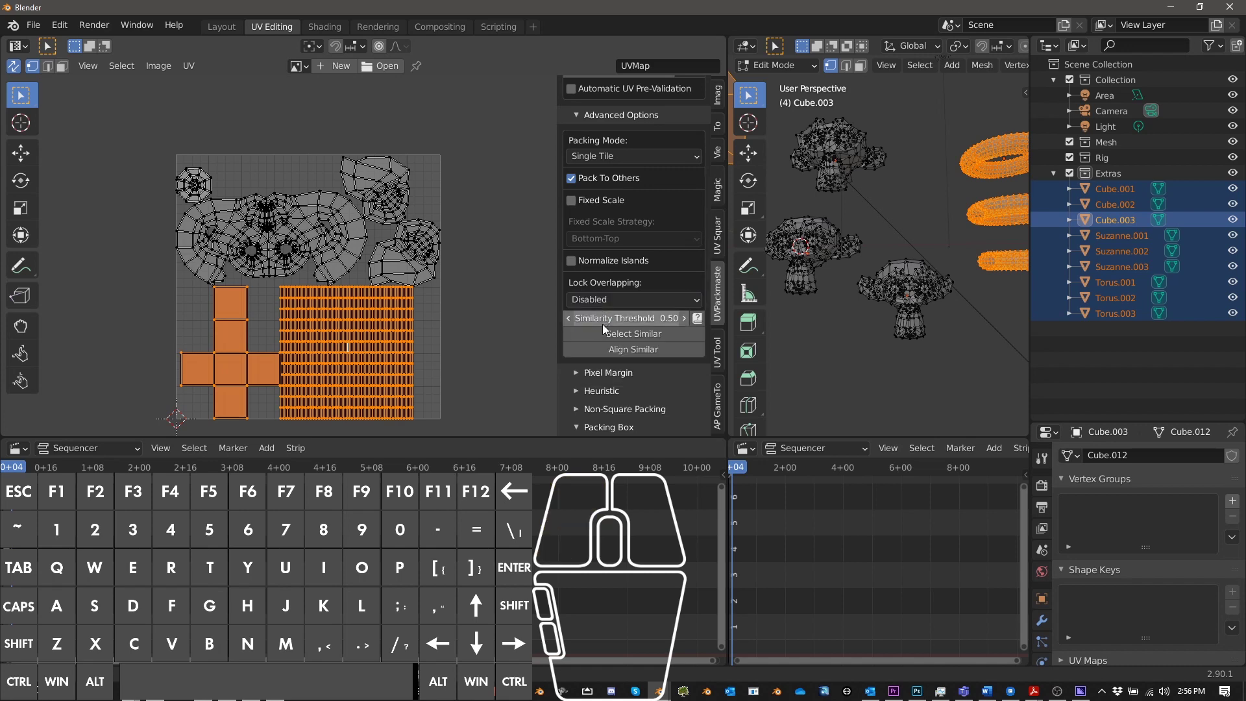
# Select all UV islands and try to pack them with Pack To Others enabled
pyautogui.scroll(10, 602, 324)
pyautogui.press('a')
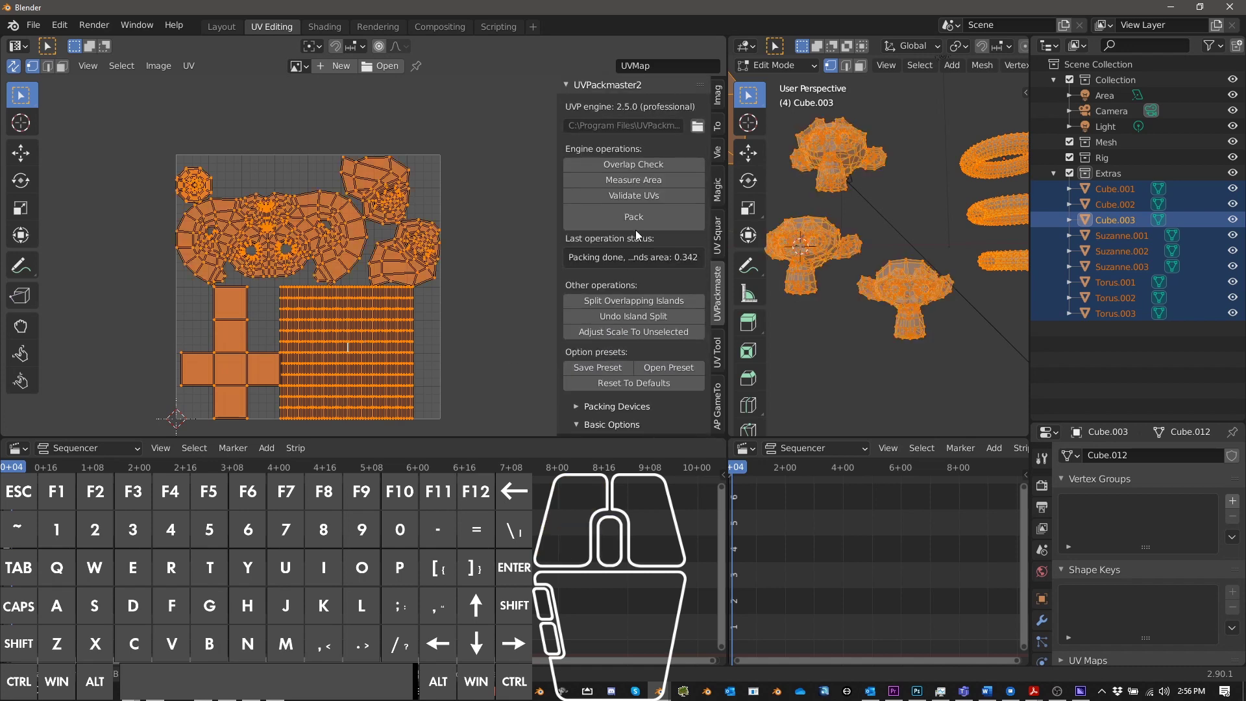
pyautogui.click(638, 223)
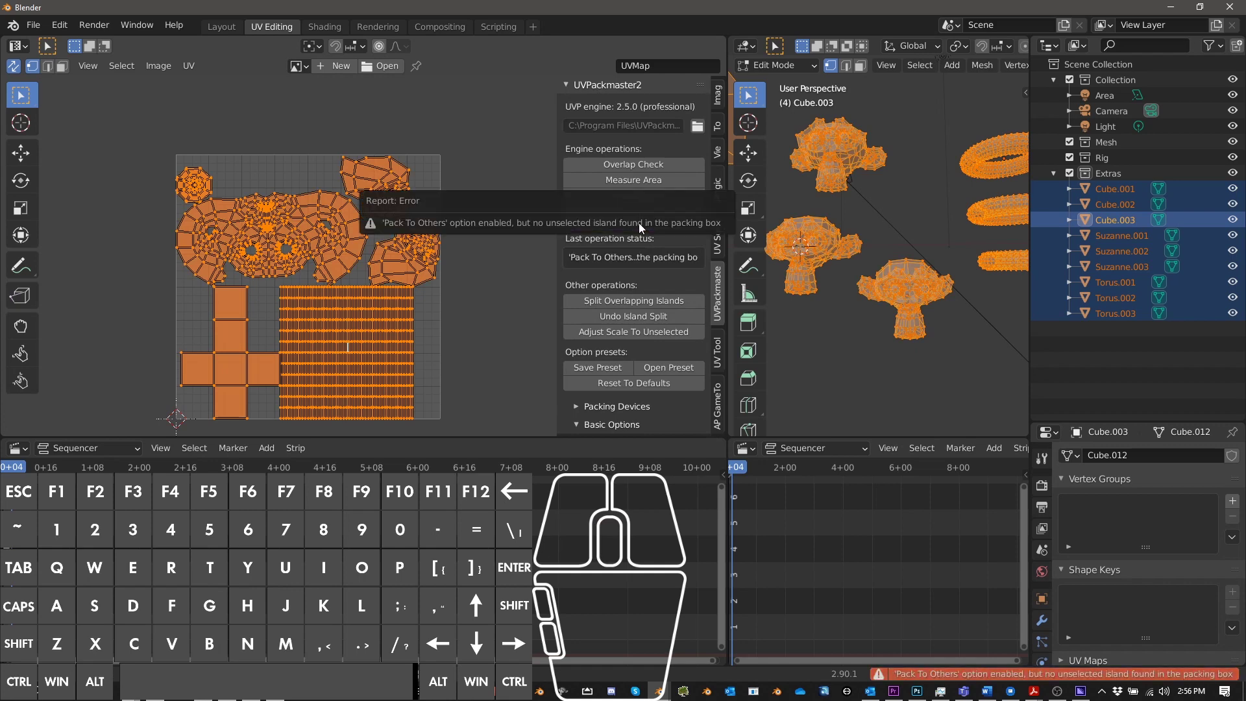
# Disable Pack To Others, pack all selected islands without stacking, and apply the result
pyautogui.scroll(-4, 630, 290)
pyautogui.scroll(-7, 633, 363)
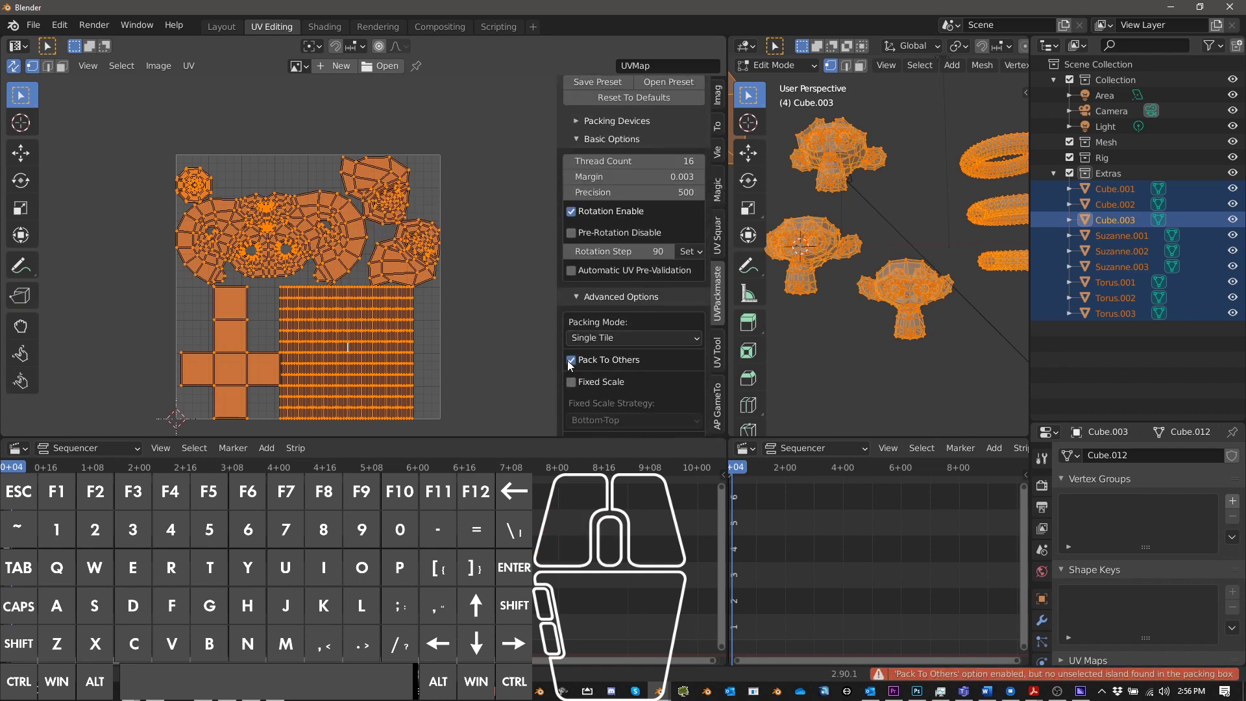
pyautogui.scroll(11, 640, 368)
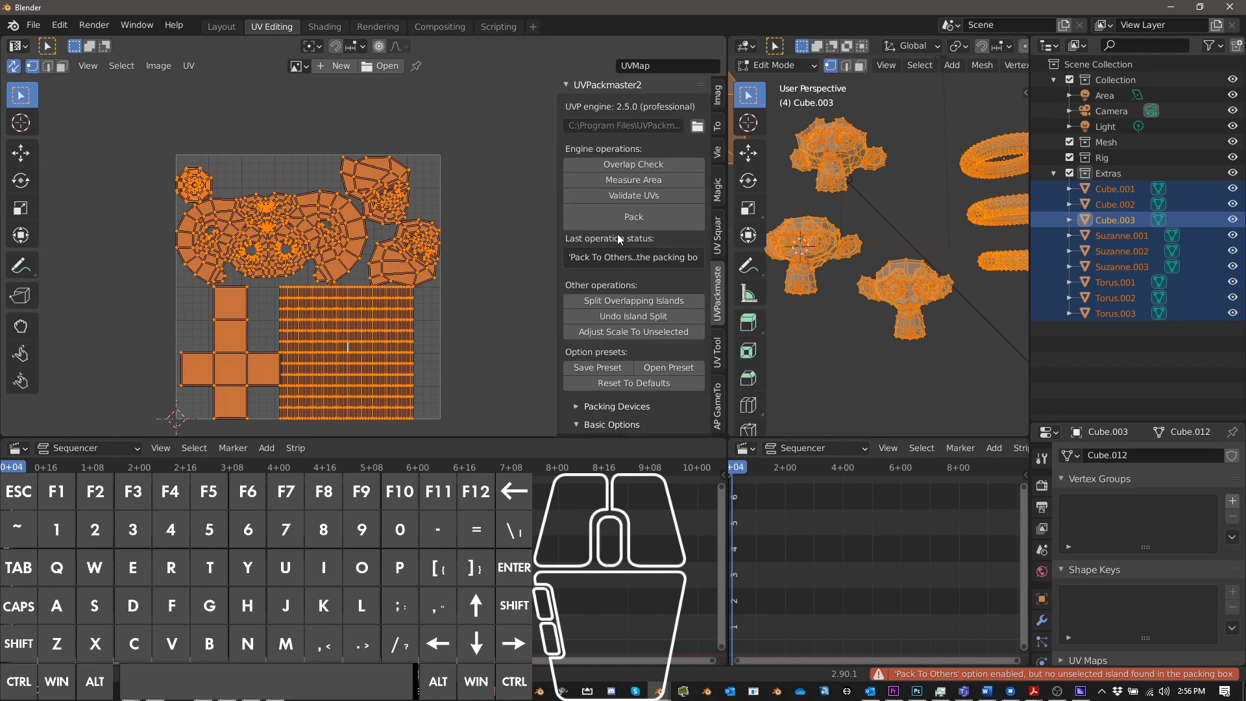
pyautogui.click(619, 224)
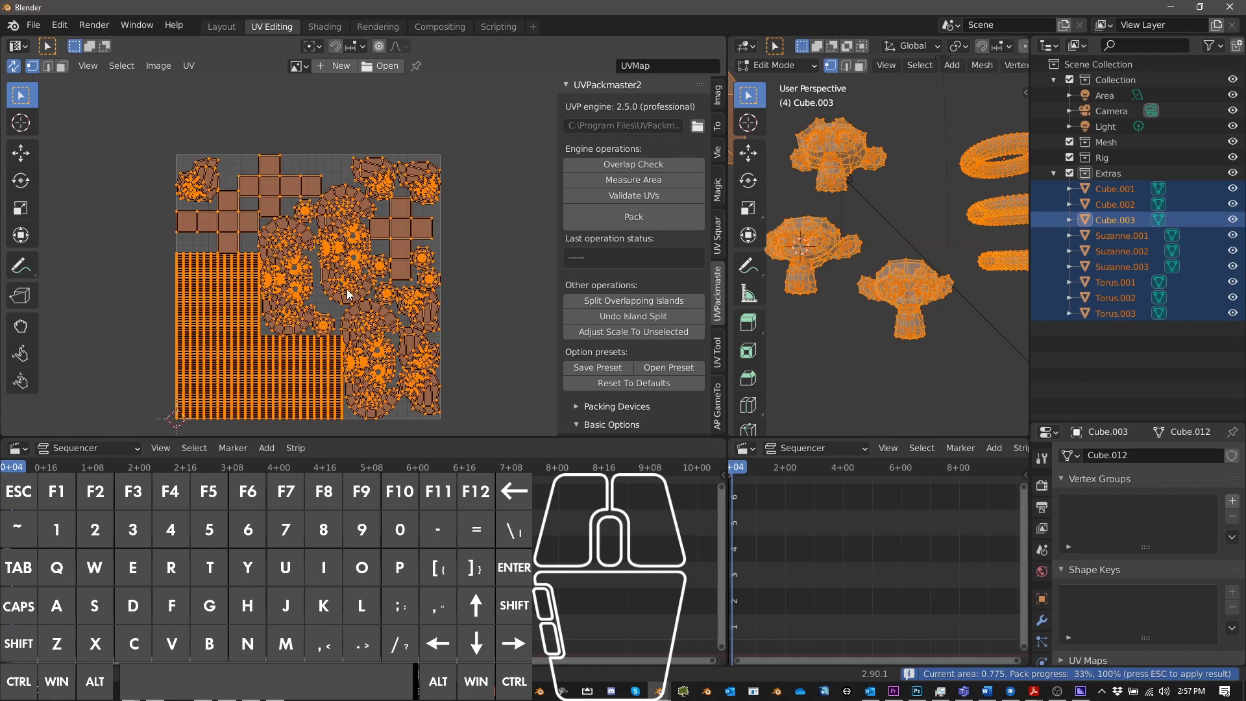
pyautogui.press('Escape')
# Examine the packed UV layout and the spacing between neighbouring monkey, cube and torus islands
pyautogui.scroll(5, 298, 328)
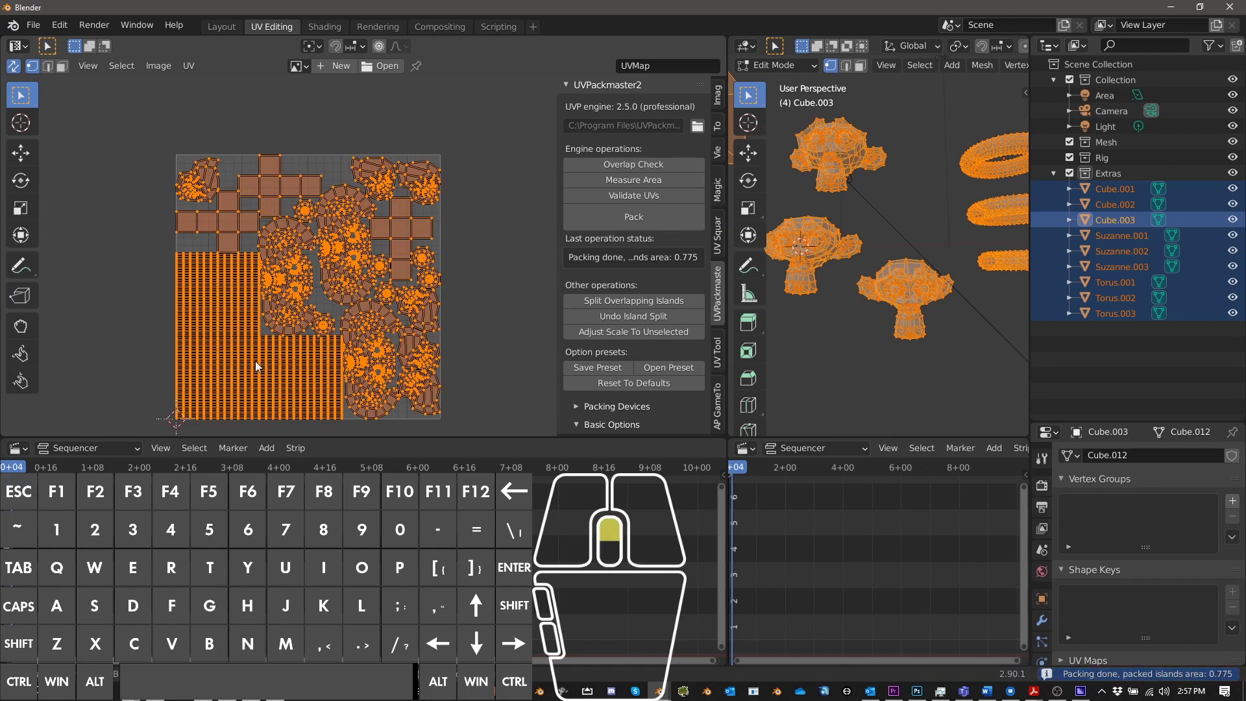
pyautogui.scroll(-5, 299, 334)
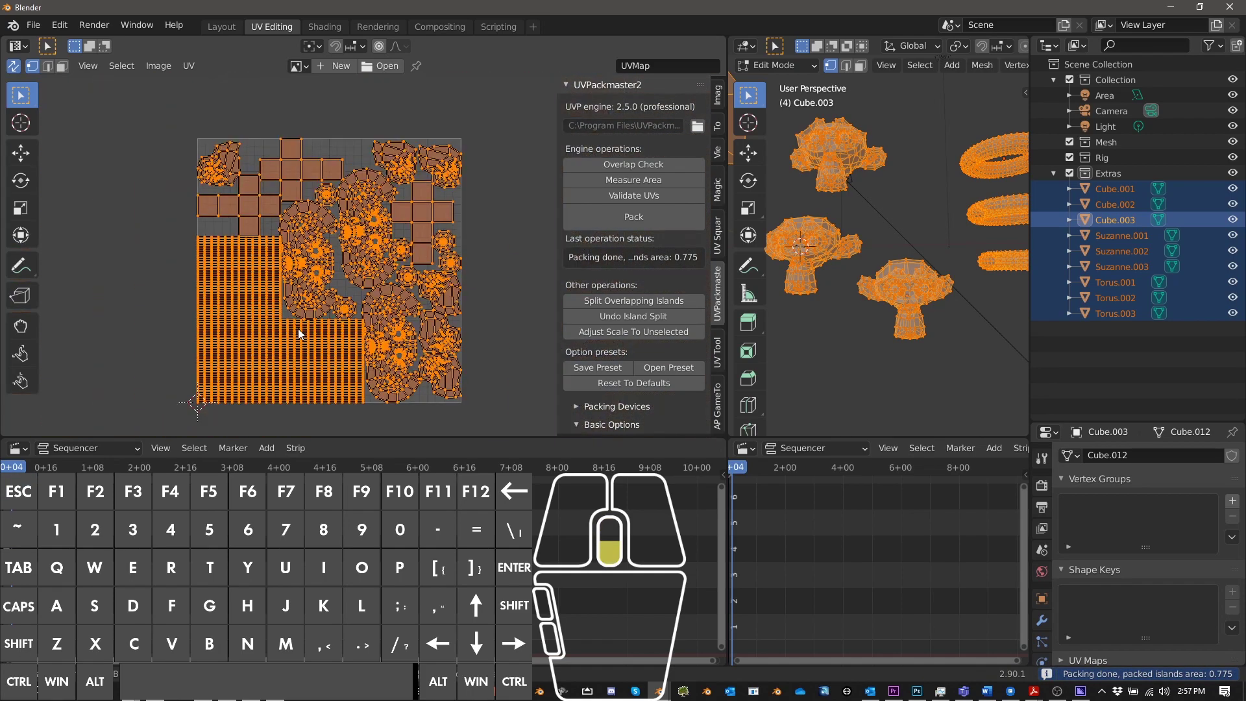
pyautogui.scroll(1, 328, 305)
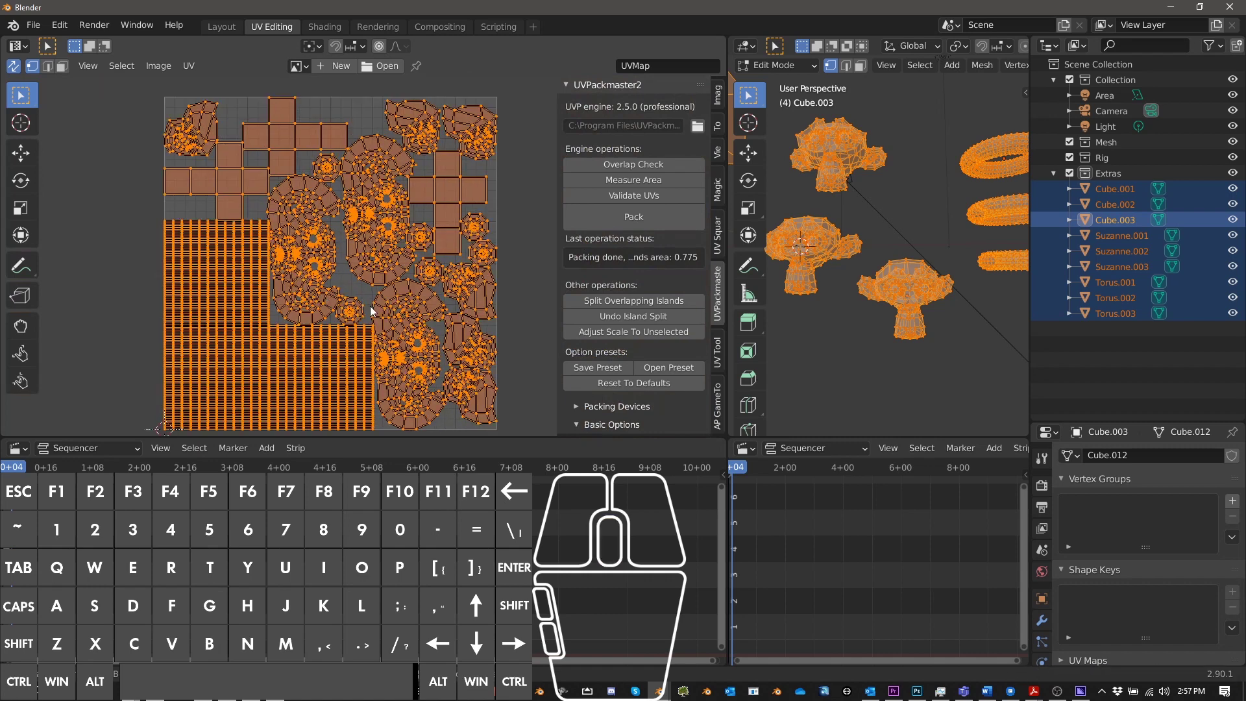
pyautogui.scroll(-1, 370, 311)
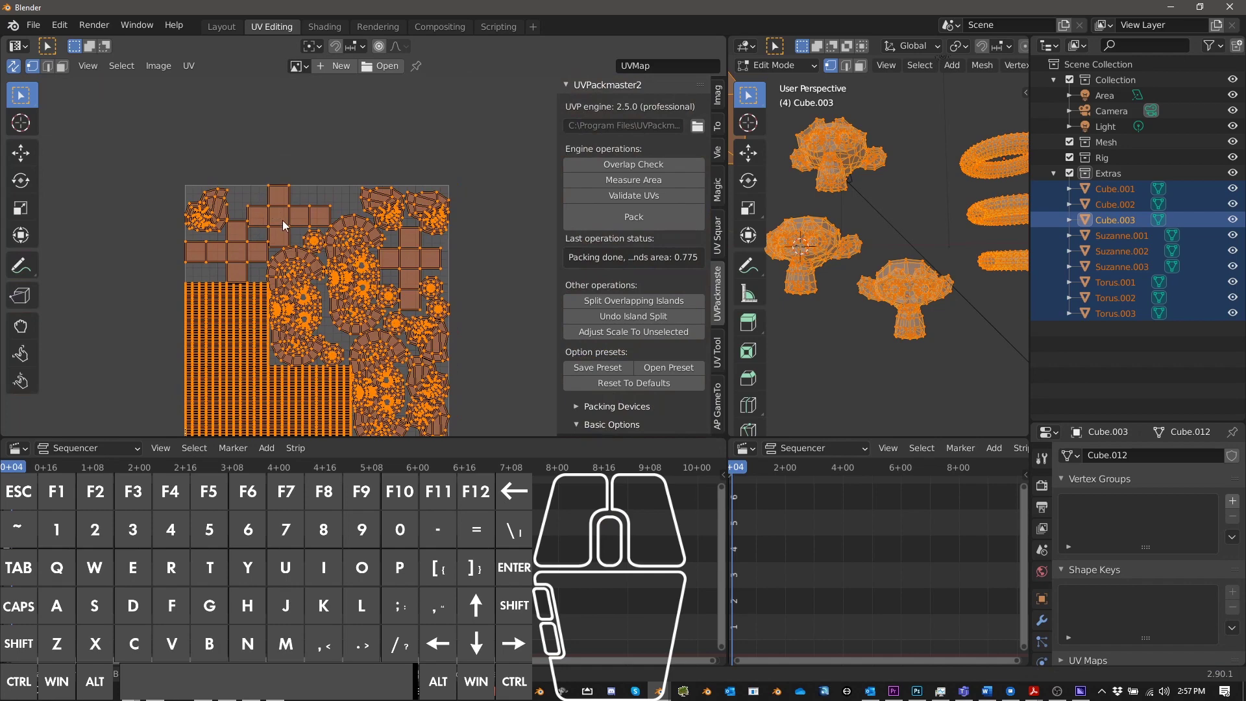
pyautogui.scroll(6, 415, 254)
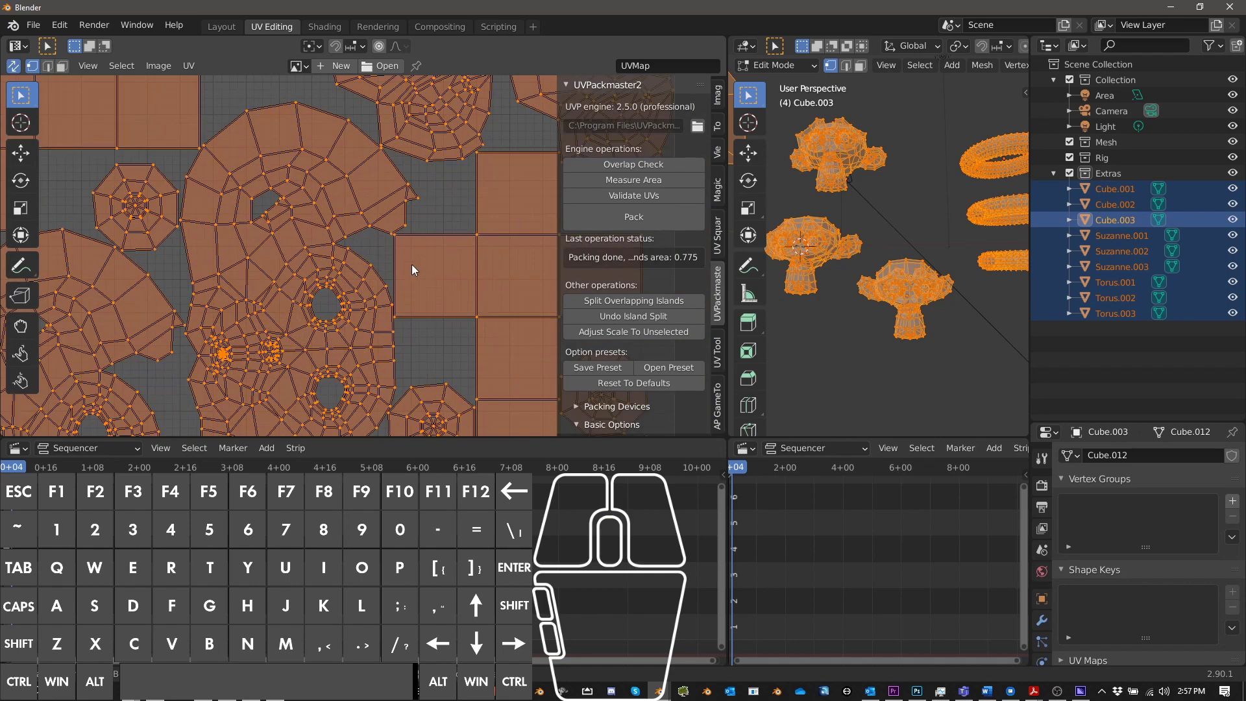
pyautogui.scroll(-6, 426, 260)
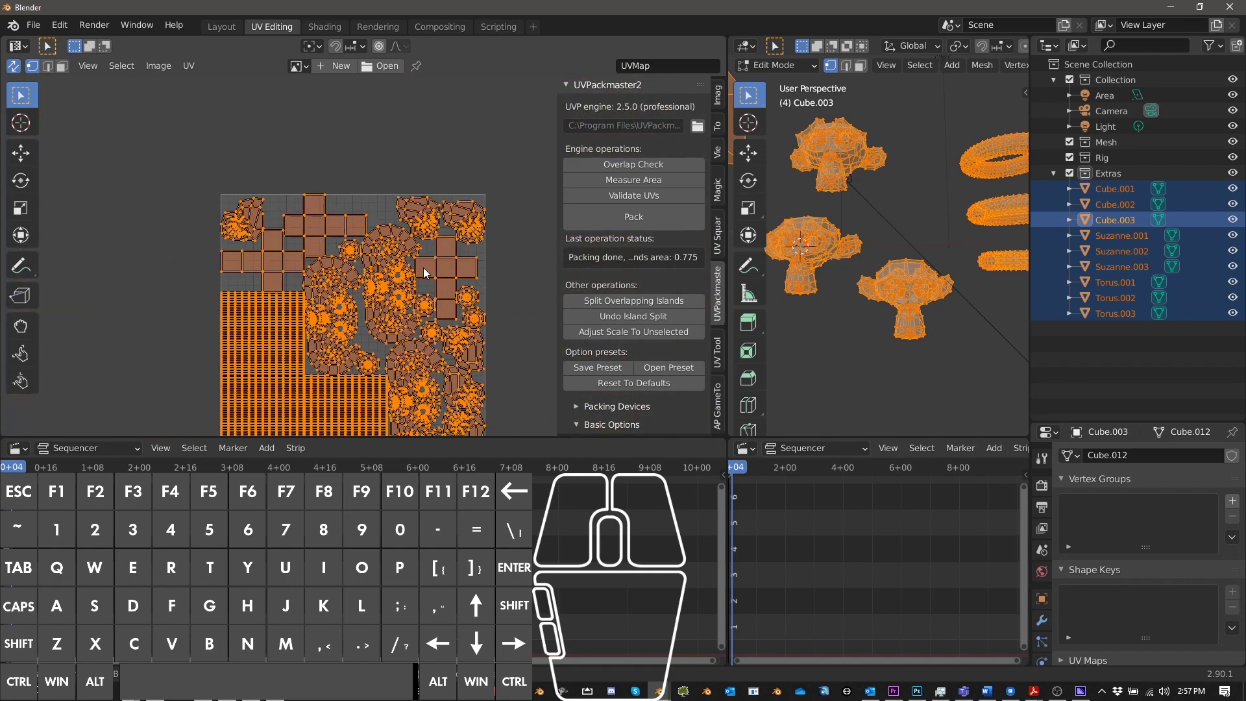
pyautogui.scroll(5, 437, 288)
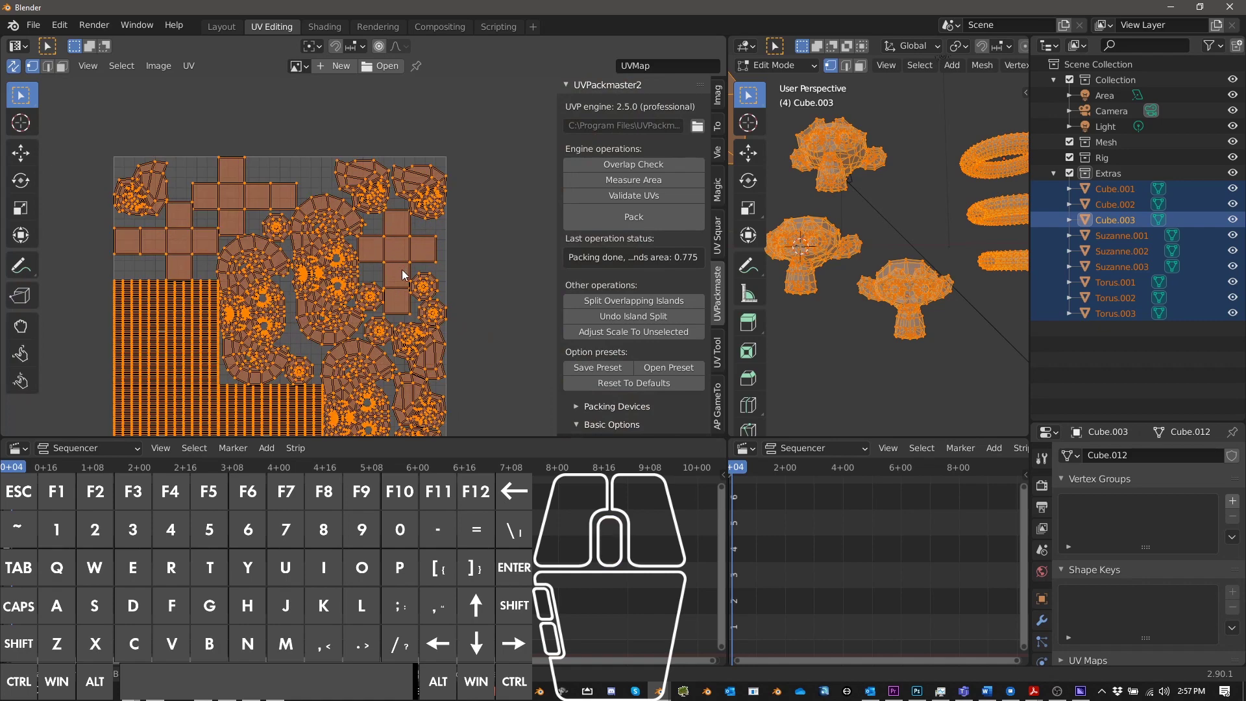
pyautogui.scroll(-2, 397, 291)
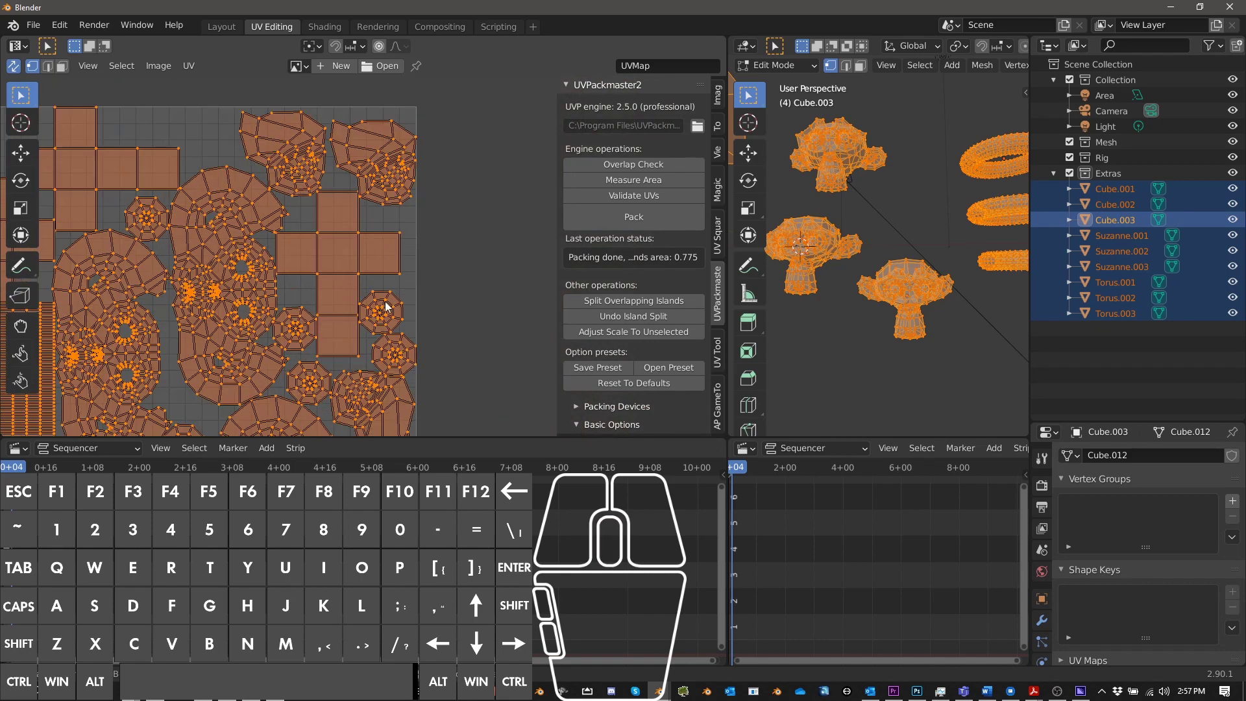
pyautogui.scroll(5, 376, 319)
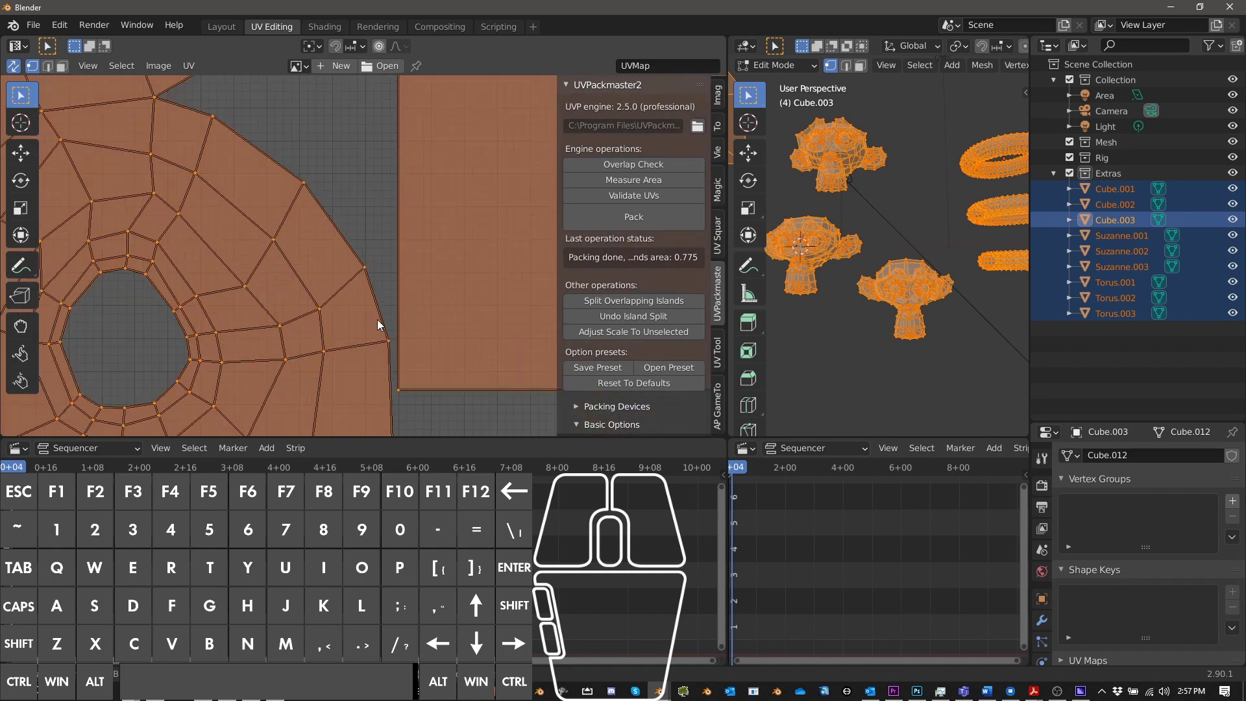
pyautogui.scroll(-5, 380, 367)
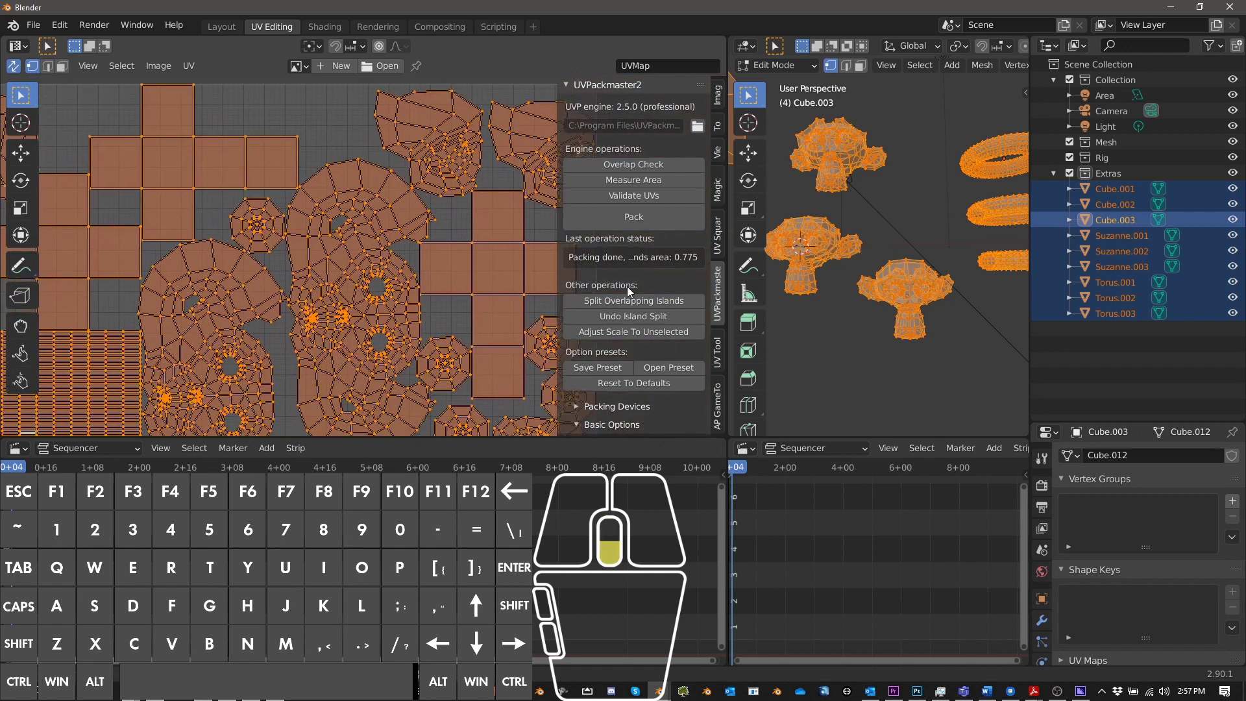
# Set the packing Margin to 0.008 in UVPackmaster2's Basic Options
pyautogui.scroll(-3, 627, 286)
pyautogui.scroll(-1, 627, 288)
pyautogui.scroll(-1, 672, 345)
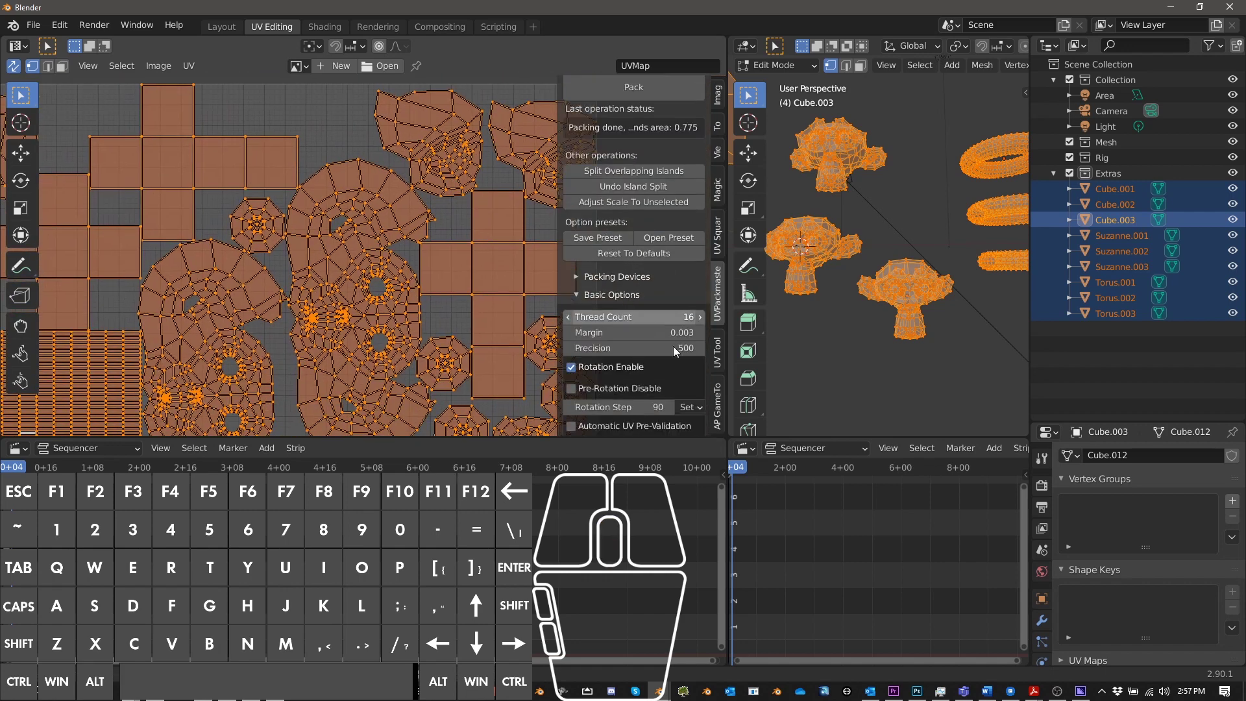
pyautogui.click(697, 329)
pyautogui.click(697, 330)
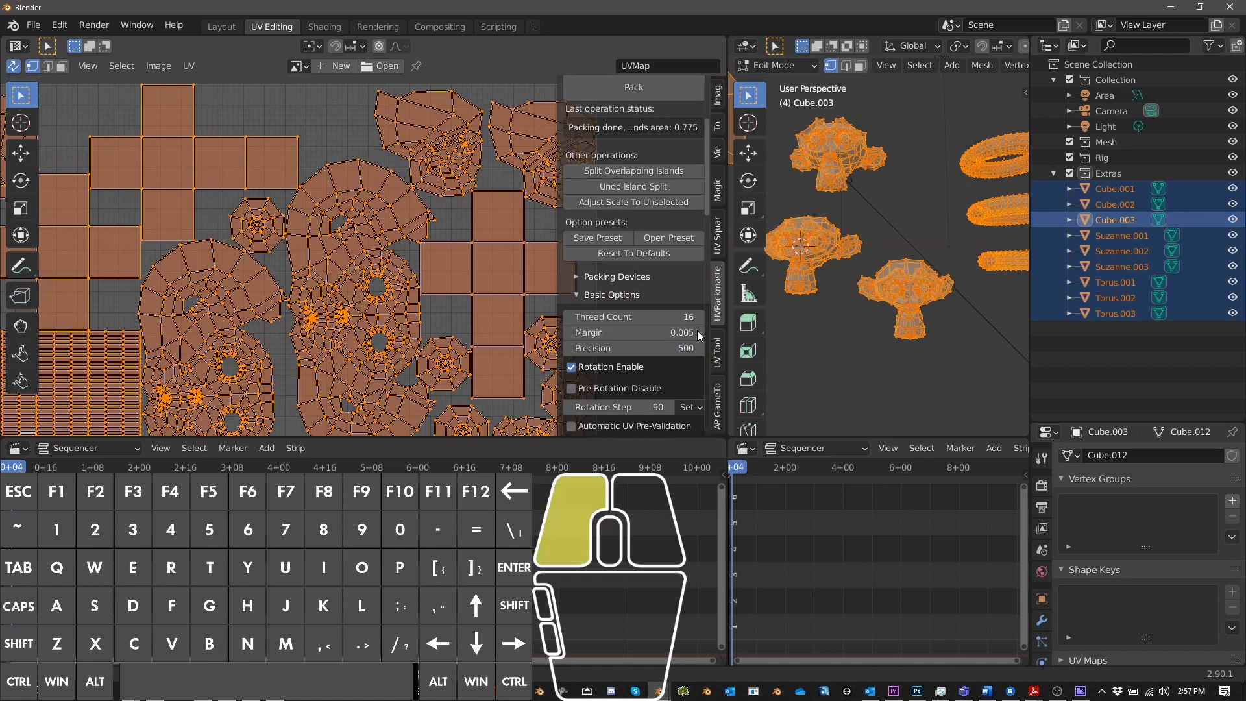
pyautogui.click(697, 330)
pyautogui.click(697, 330)
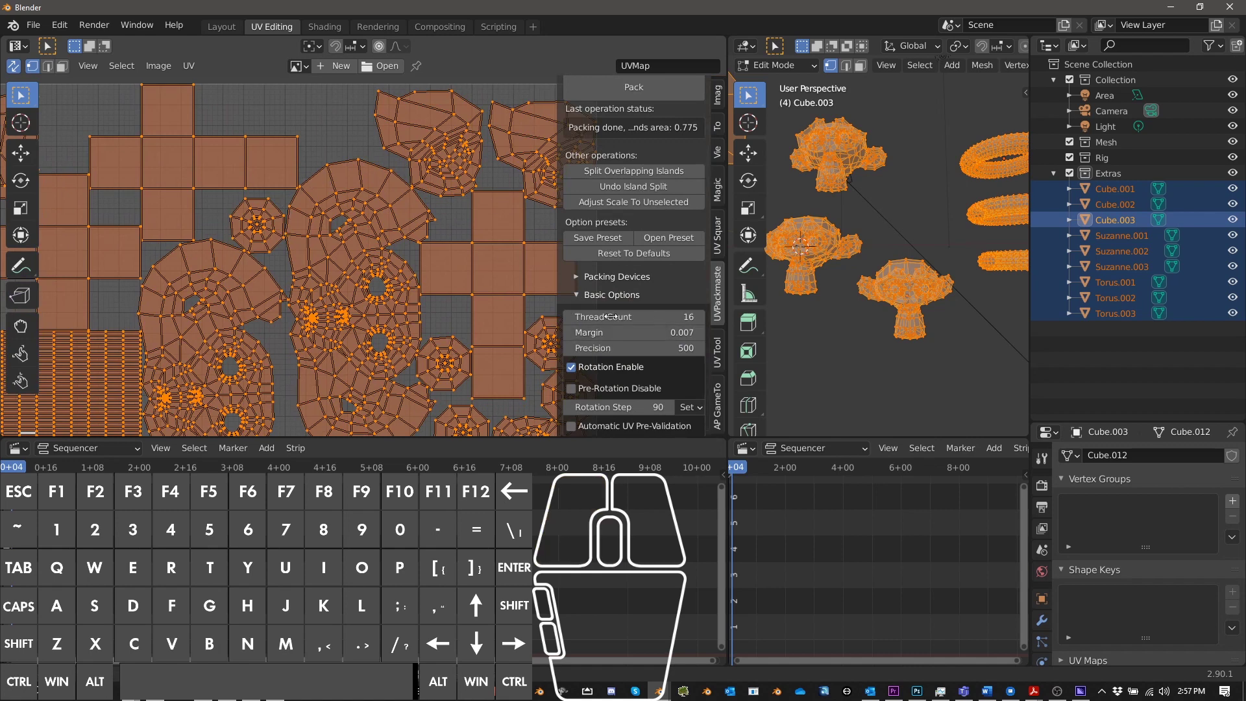
pyautogui.click(697, 332)
pyautogui.click(697, 332)
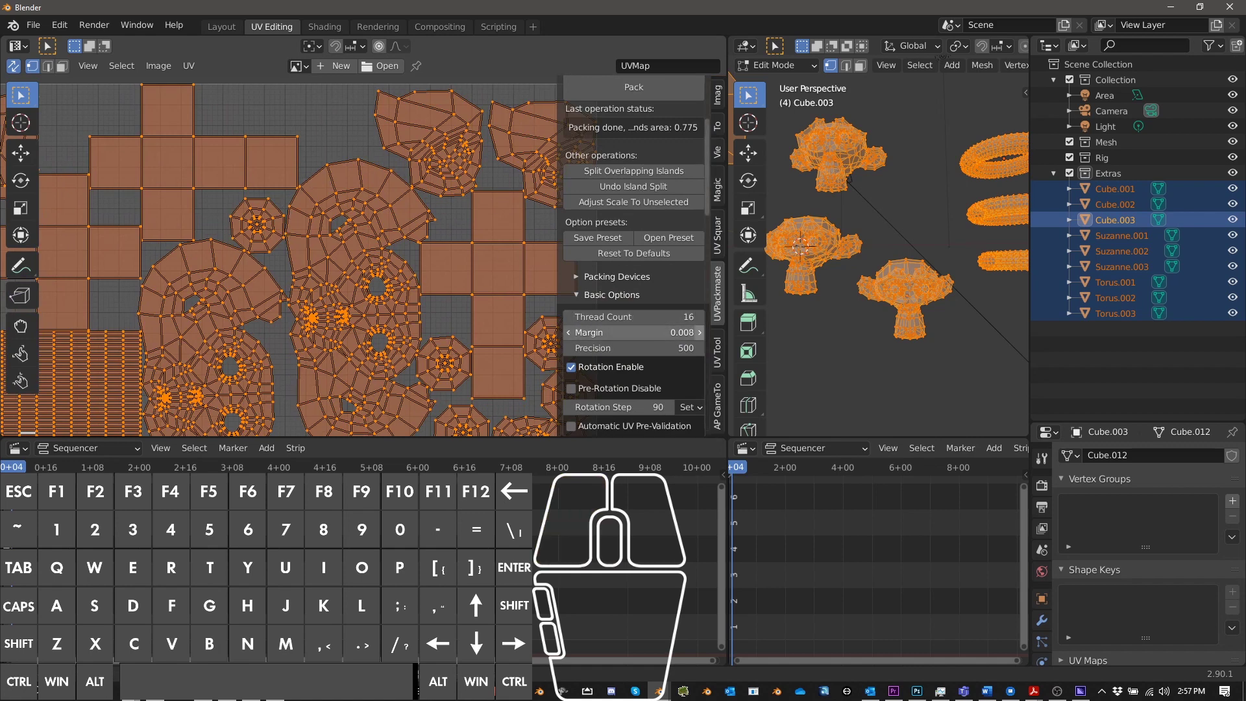
# Pack all selected UV islands with the Margin at 0.009, apply the result, and check the full layout
pyautogui.scroll(5, 674, 302)
pyautogui.click(661, 221)
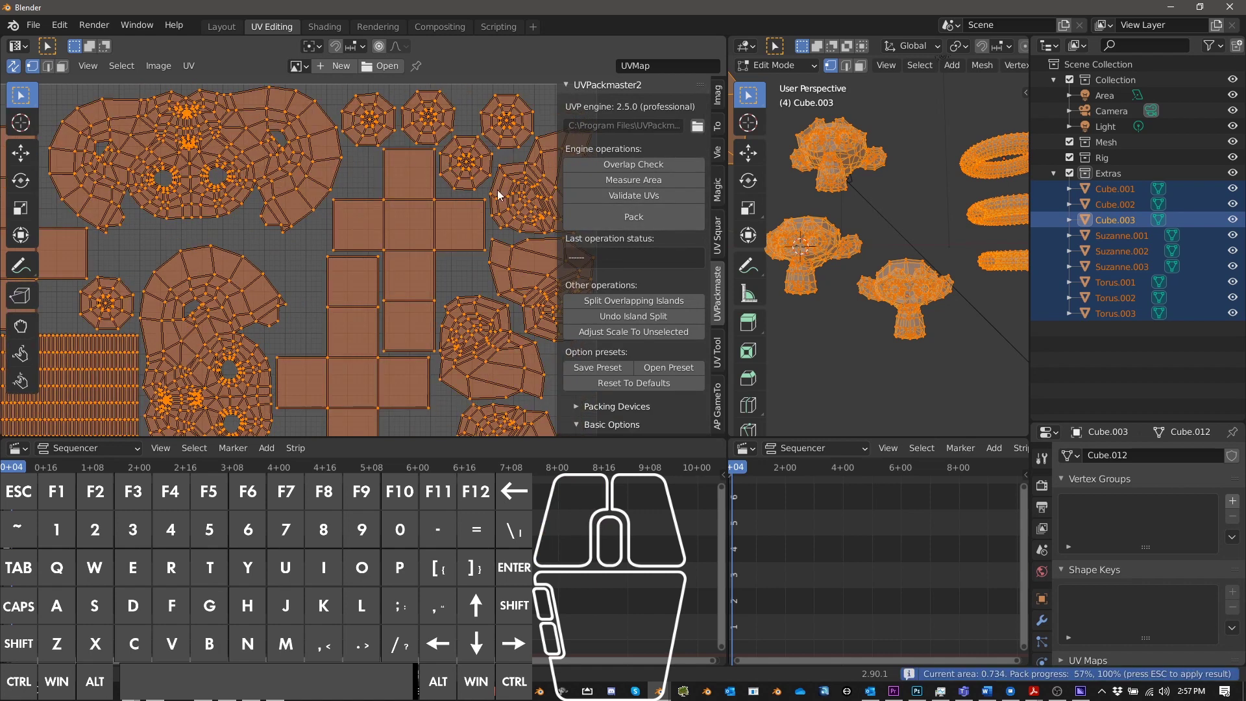
pyautogui.moveTo(389, 300); pyautogui.dragTo(406, 319, button='middle')
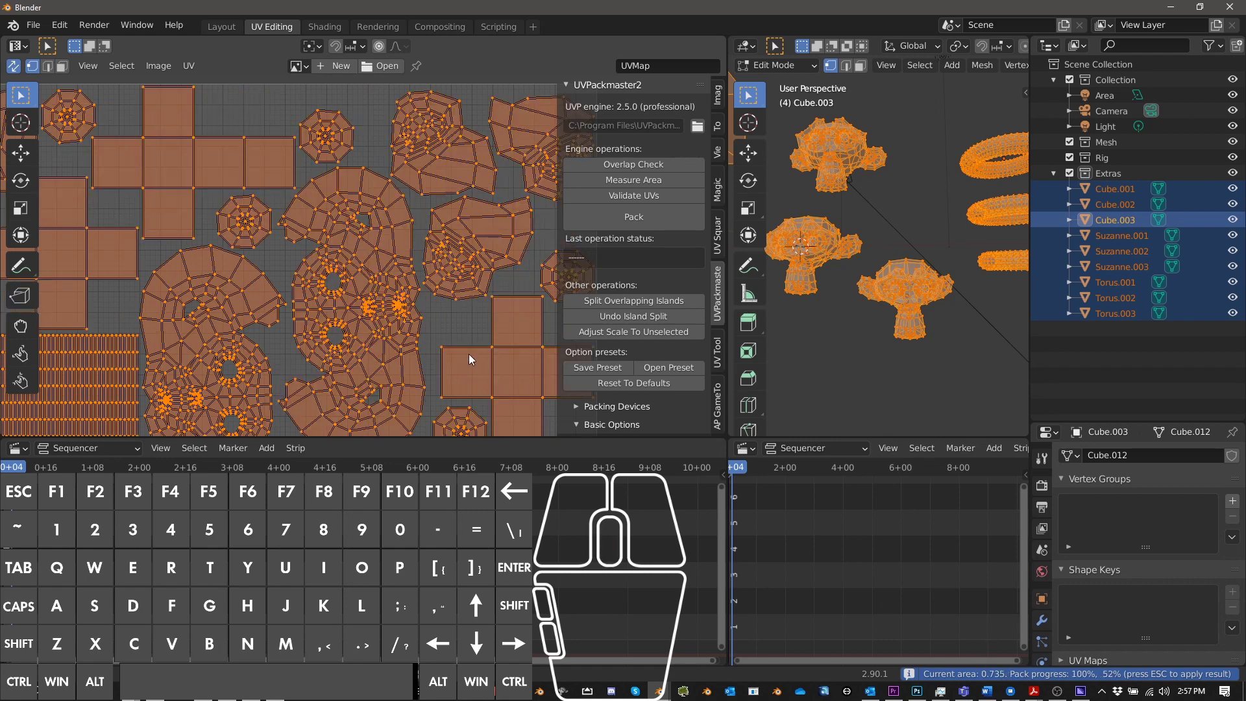
pyautogui.moveTo(442, 353); pyautogui.dragTo(442, 353, button='middle')
pyautogui.press('Escape')
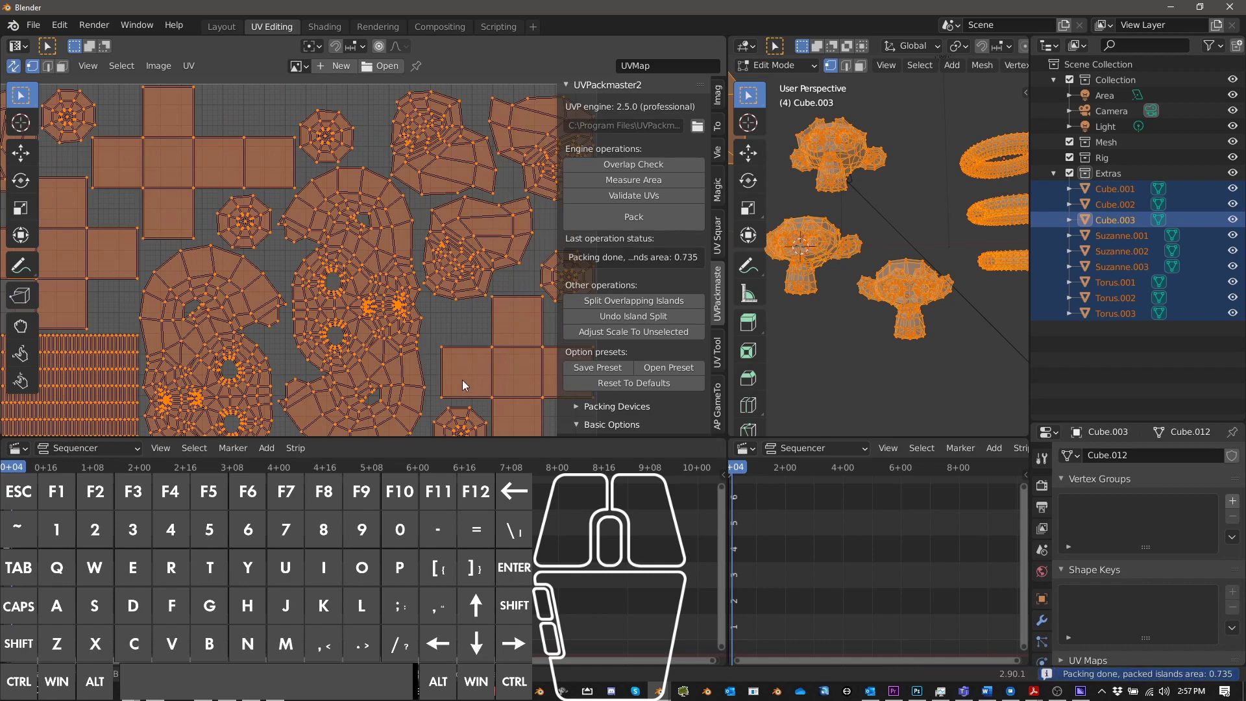
pyautogui.scroll(-4, 461, 313)
pyautogui.scroll(5, 461, 313)
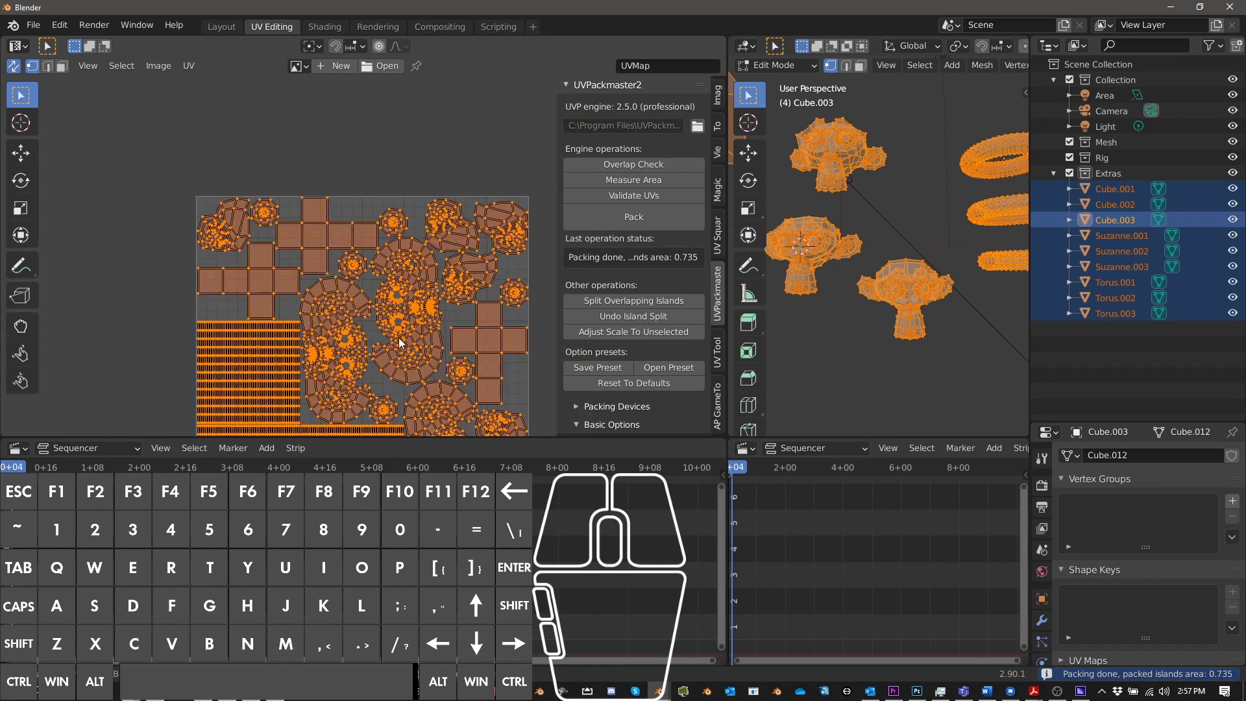
pyautogui.moveTo(461, 314); pyautogui.dragTo(366, 257, button='middle')
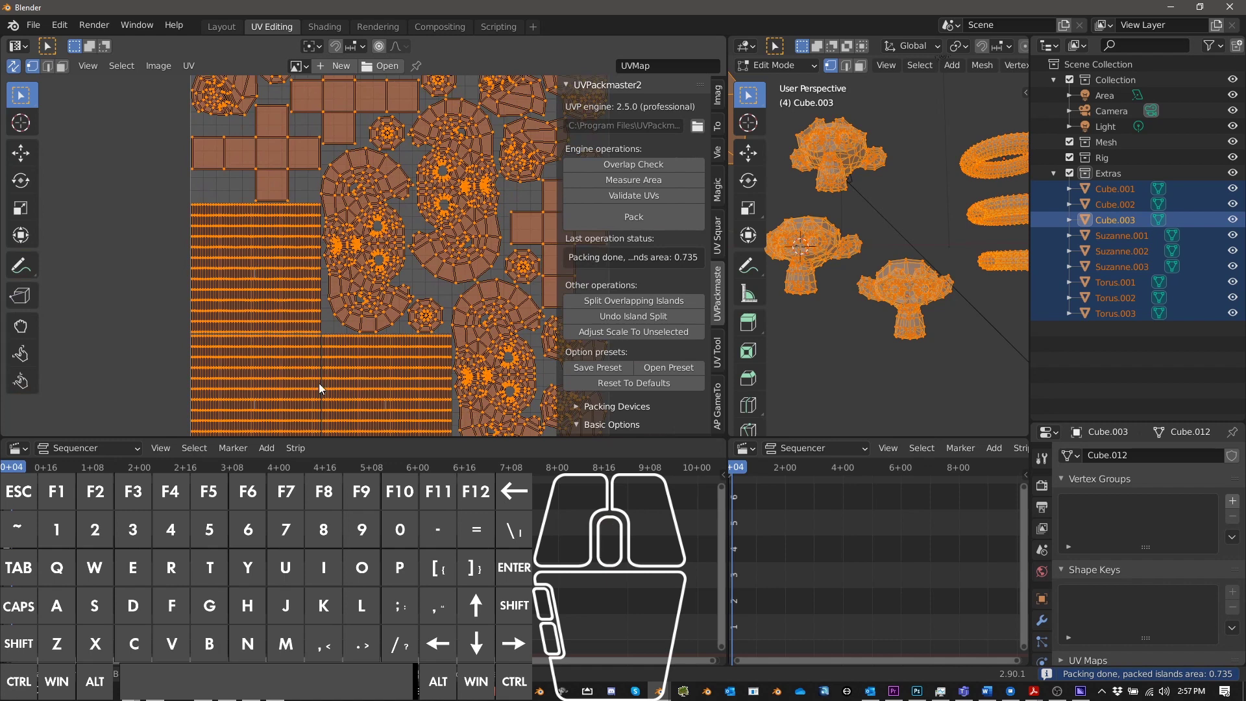
pyautogui.scroll(-2, 364, 362)
pyautogui.moveTo(363, 362); pyautogui.dragTo(331, 327, button='middle')
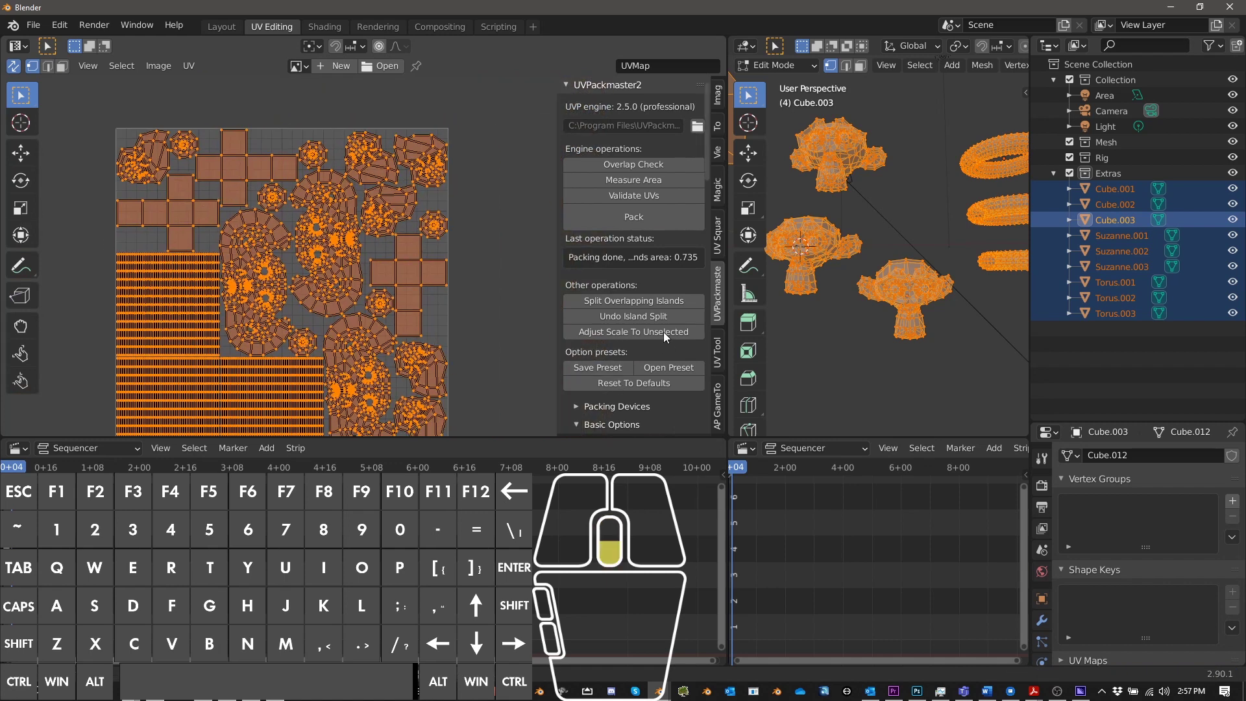
# Change UVPackmaster2's Packing Mode to Groups Together in the Advanced Options
pyautogui.scroll(-10, 663, 332)
pyautogui.scroll(-5, 663, 332)
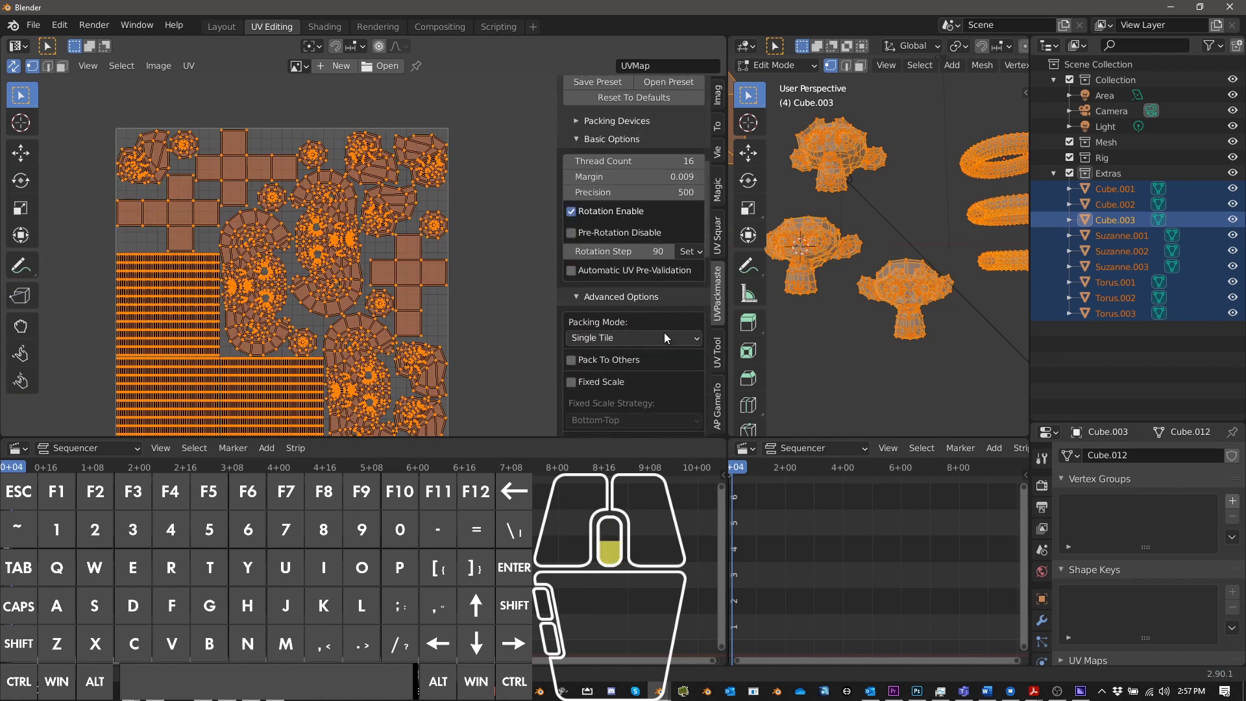
pyautogui.scroll(-2, 707, 379)
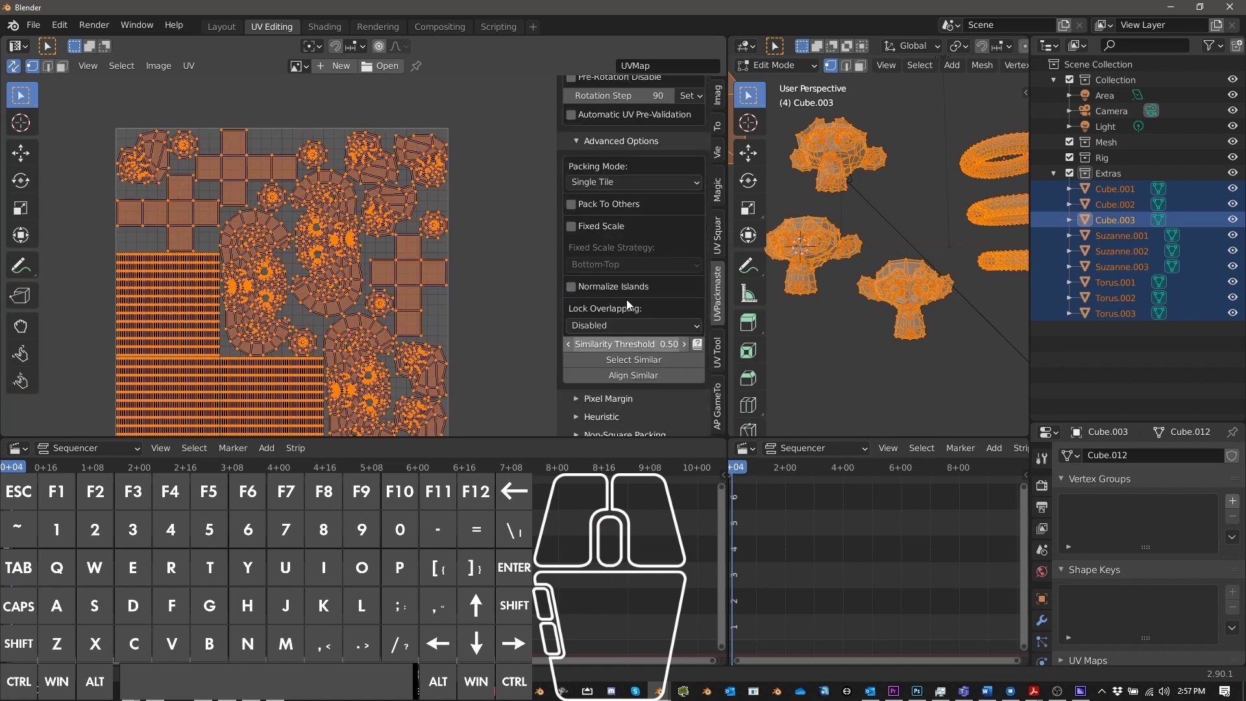
pyautogui.click(607, 184)
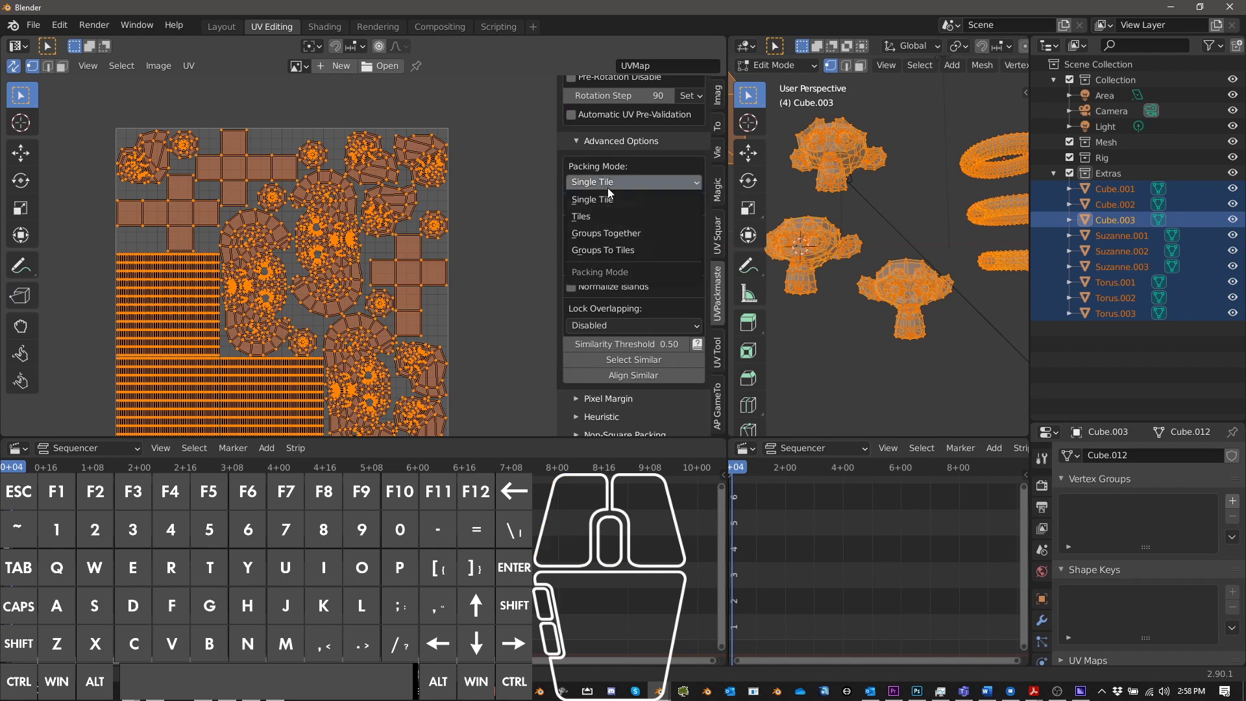
pyautogui.click(618, 231)
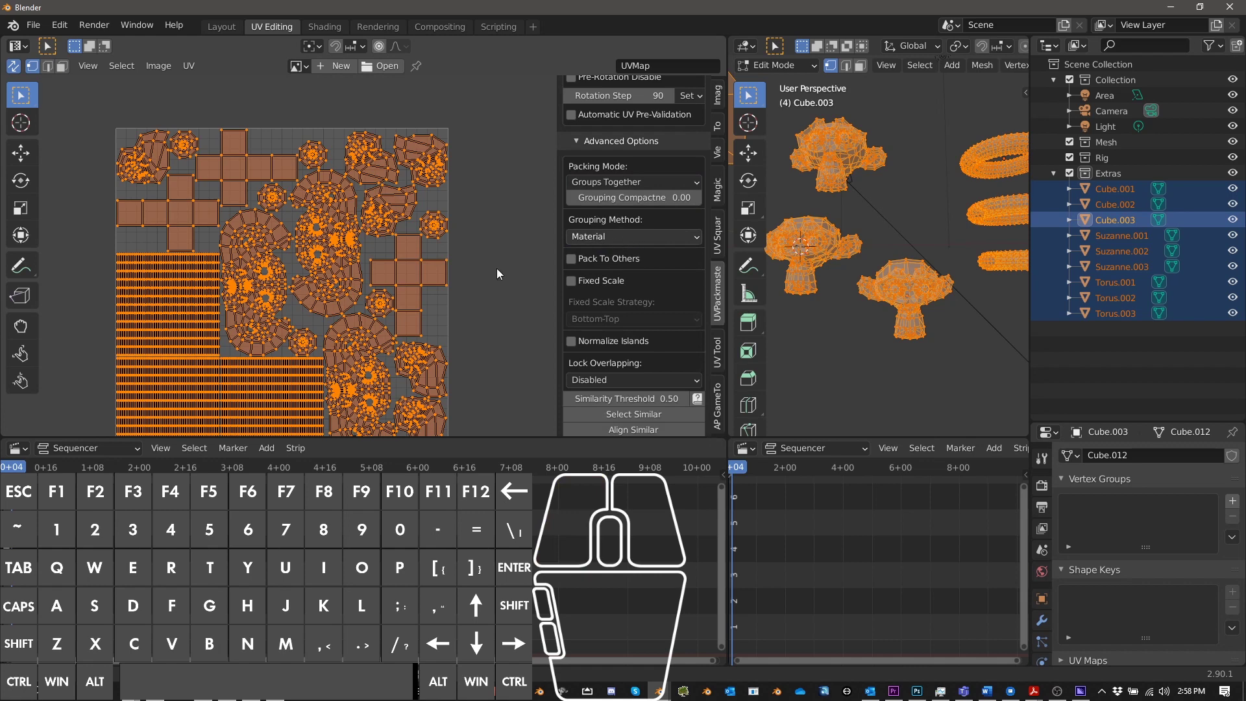
# Pack the selected islands in groups by material and apply the result
pyautogui.scroll(-1, 620, 254)
pyautogui.scroll(10, 621, 253)
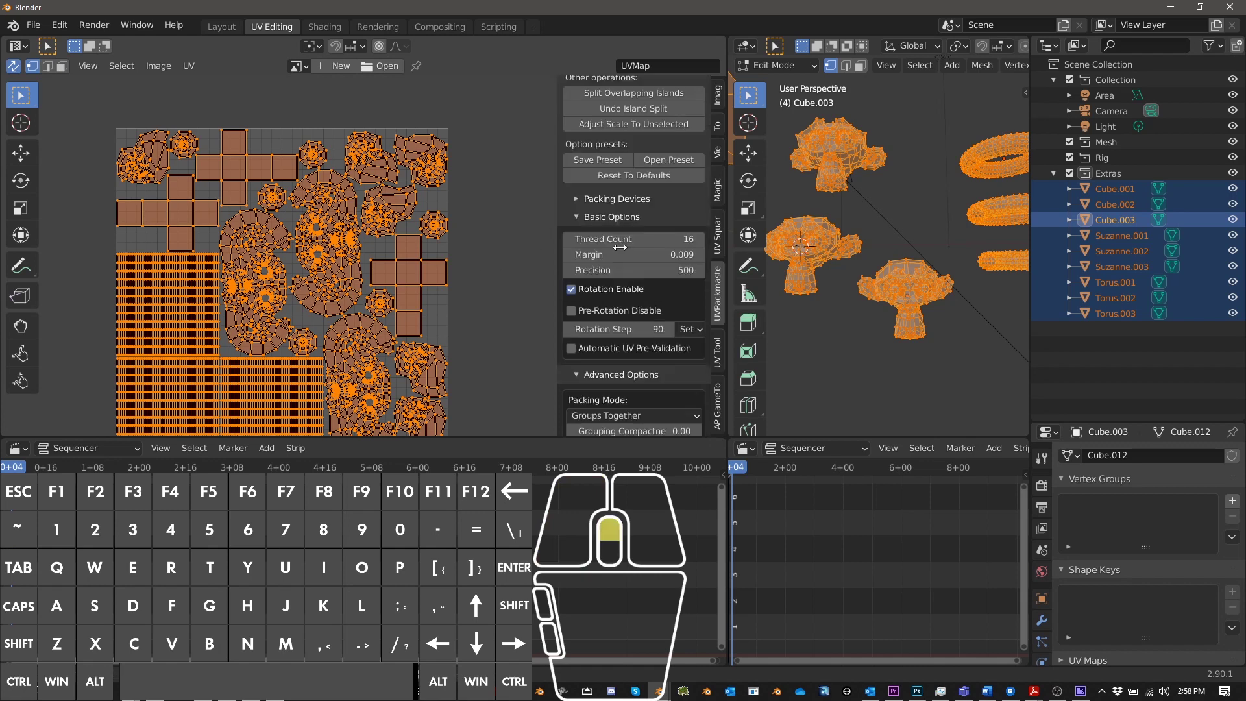
pyautogui.click(622, 215)
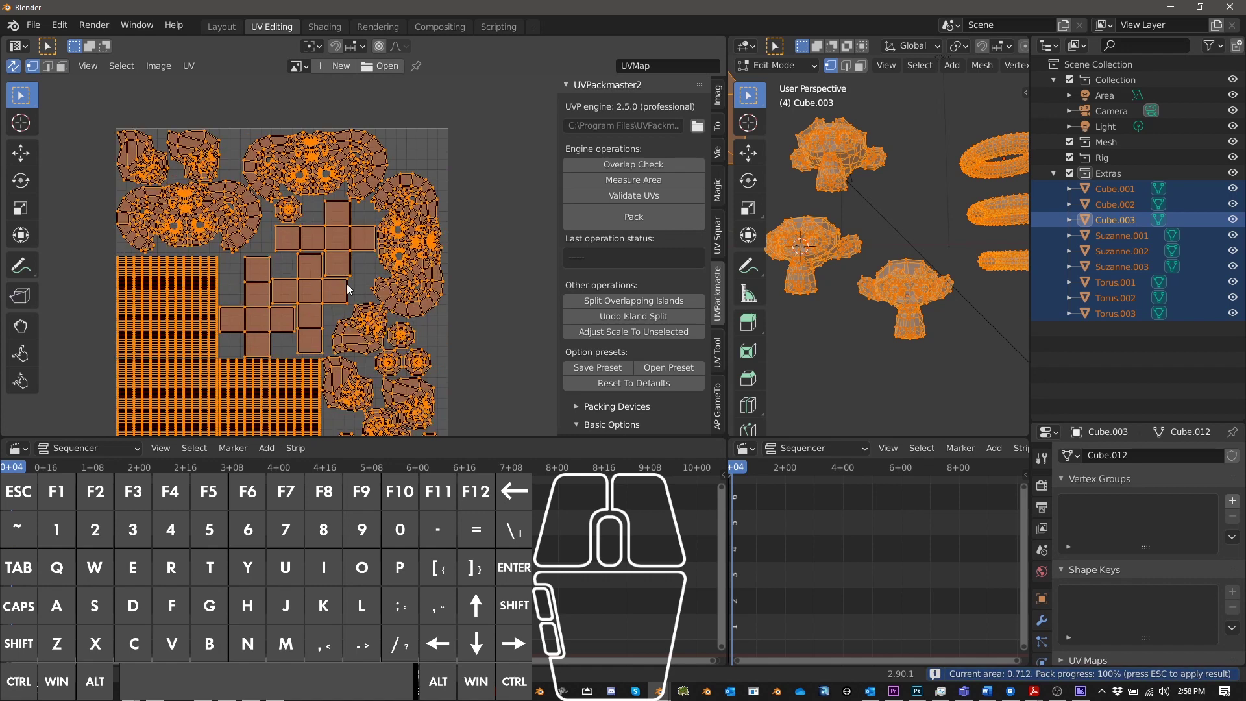
pyautogui.press('Escape')
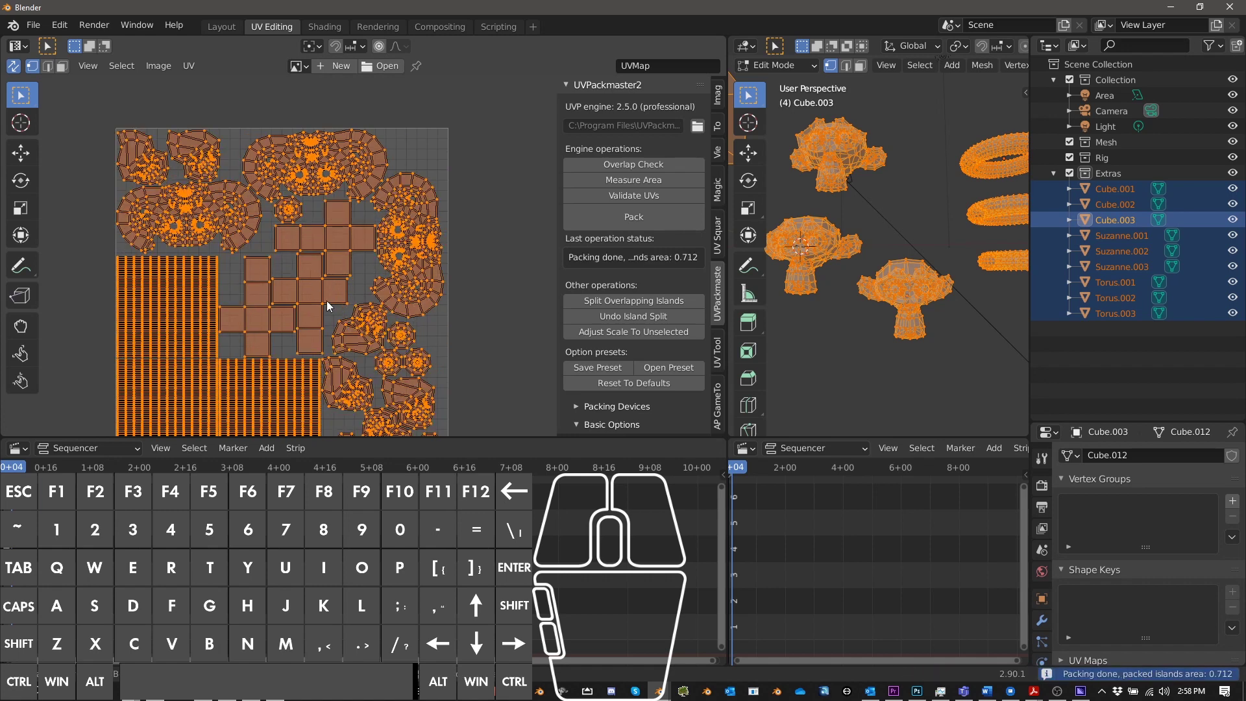
# Examine how the cube, monkey and torus islands are grouped and spaced in the packed UV layout
pyautogui.scroll(4, 305, 331)
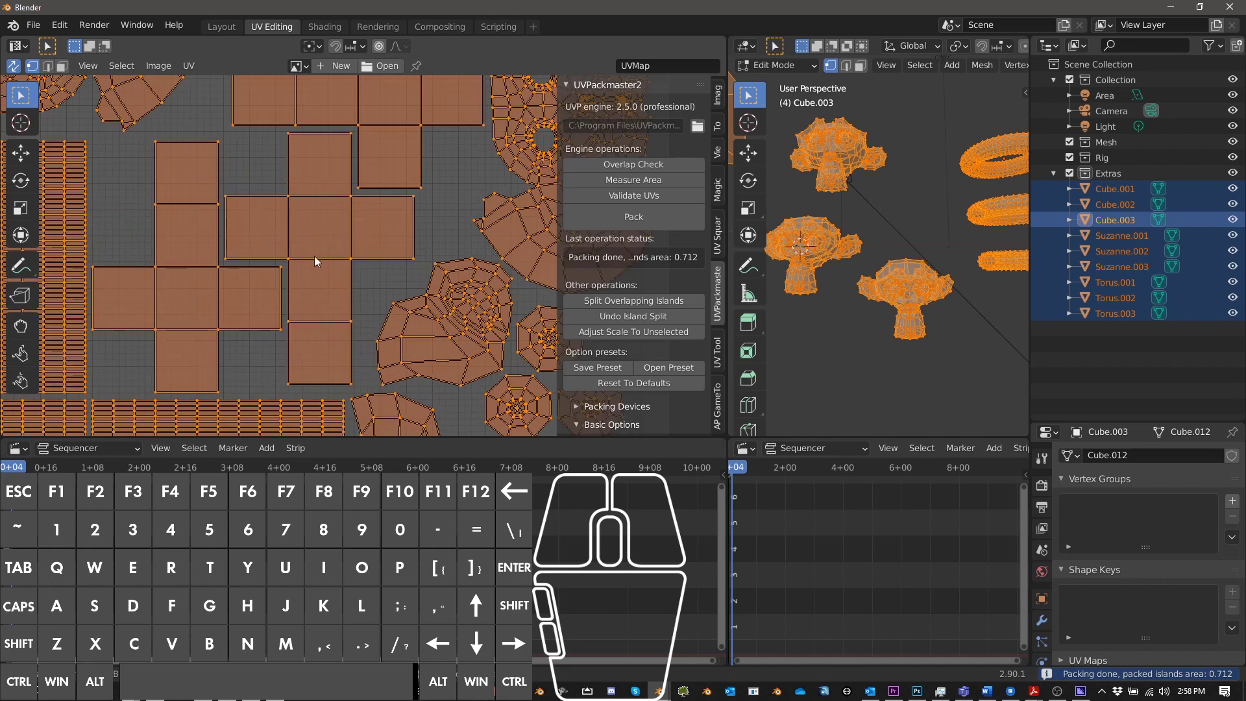
pyautogui.scroll(-2, 279, 325)
pyautogui.scroll(-2, 238, 313)
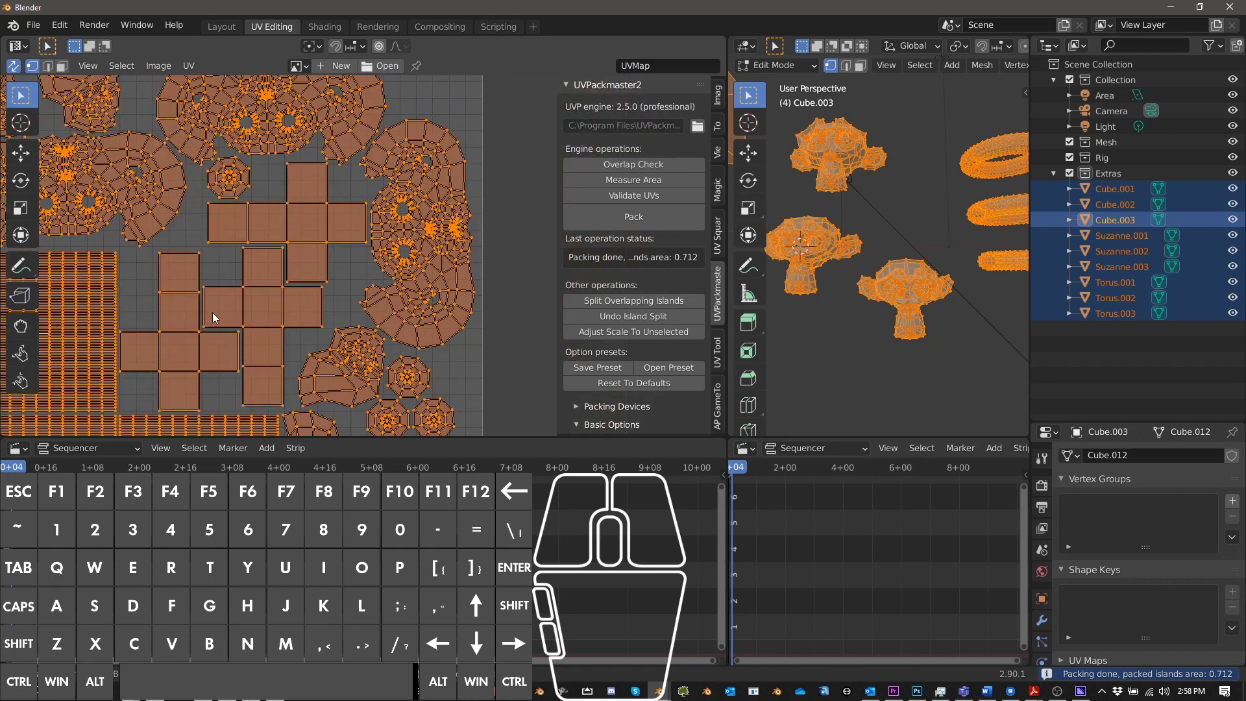
pyautogui.scroll(5, 212, 313)
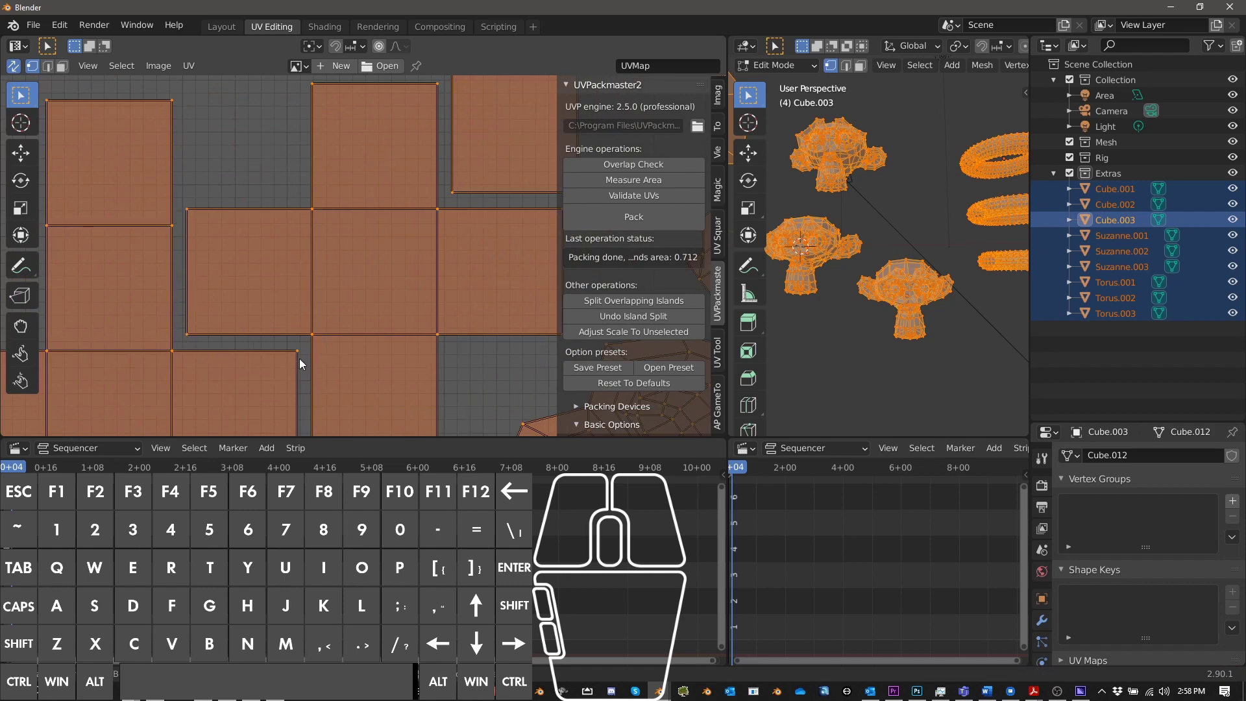
pyautogui.scroll(-7, 301, 364)
pyautogui.scroll(3, 263, 279)
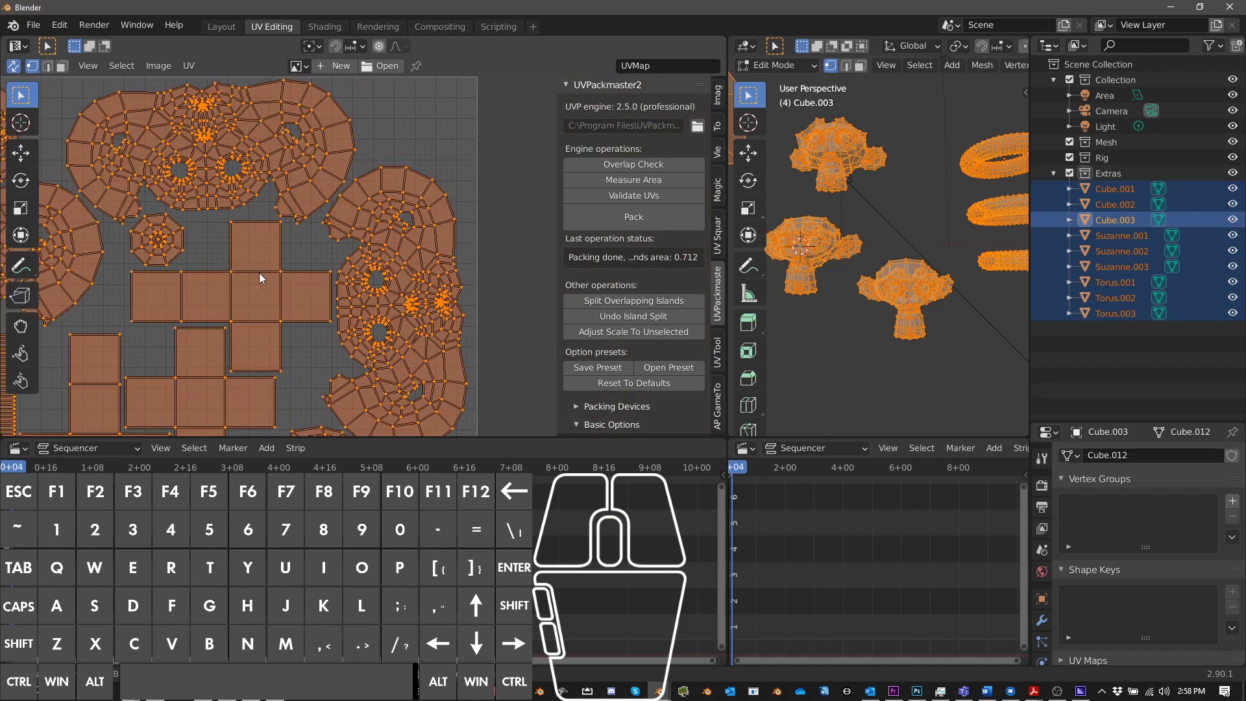
pyautogui.scroll(-4, 312, 292)
pyautogui.scroll(5, 305, 336)
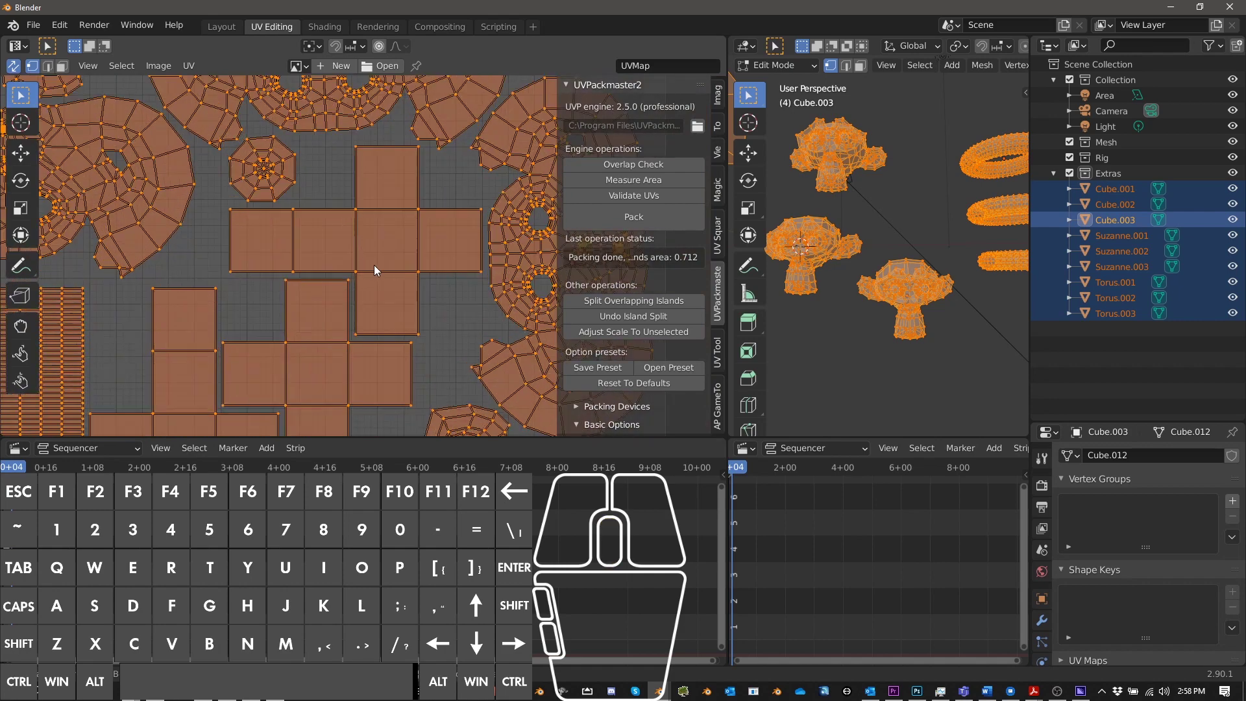
pyautogui.moveTo(374, 265); pyautogui.dragTo(348, 261, button='middle')
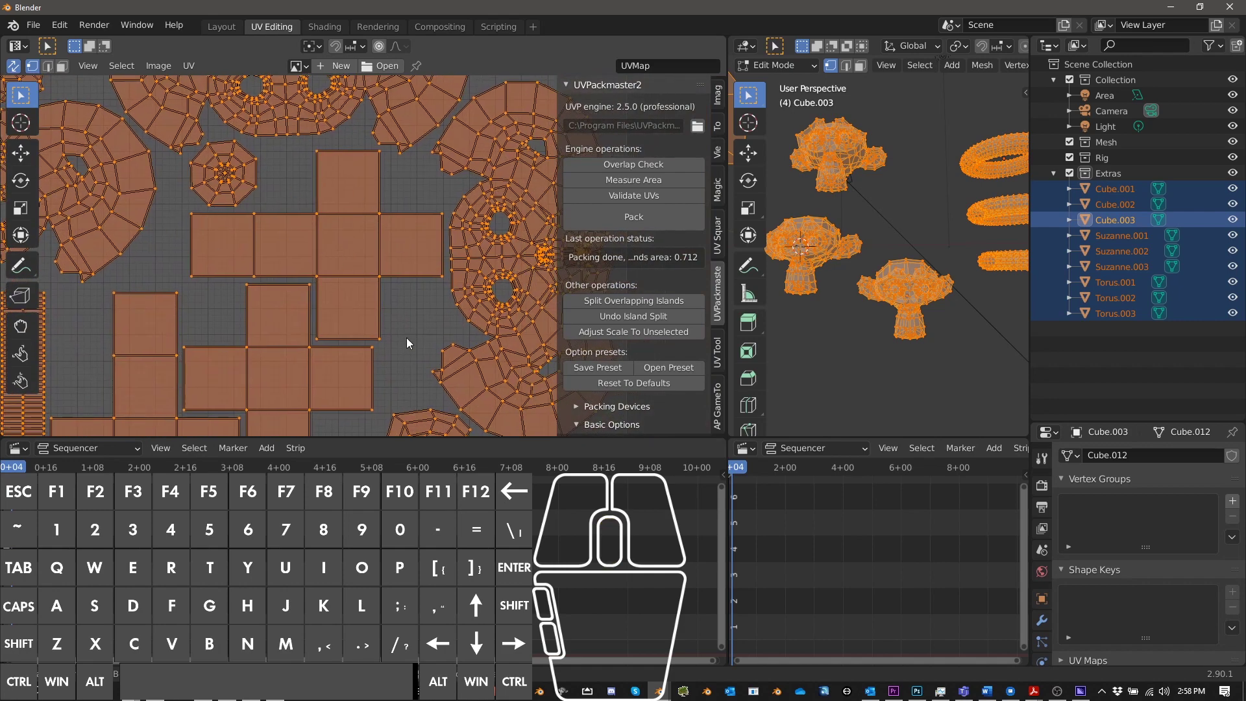
pyautogui.scroll(-4, 431, 177)
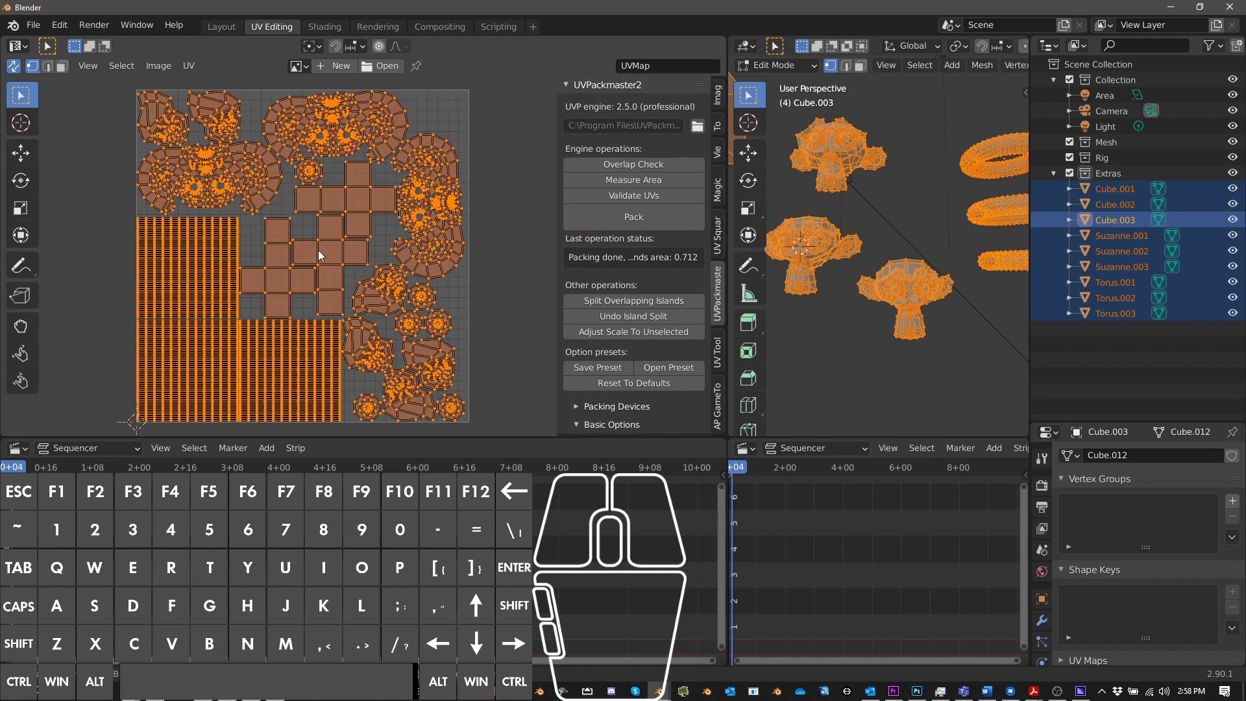
# Collapse the Basic Options and Advanced Options sections, and leave the Packing Box disabled after trying it
pyautogui.scroll(-5, 638, 395)
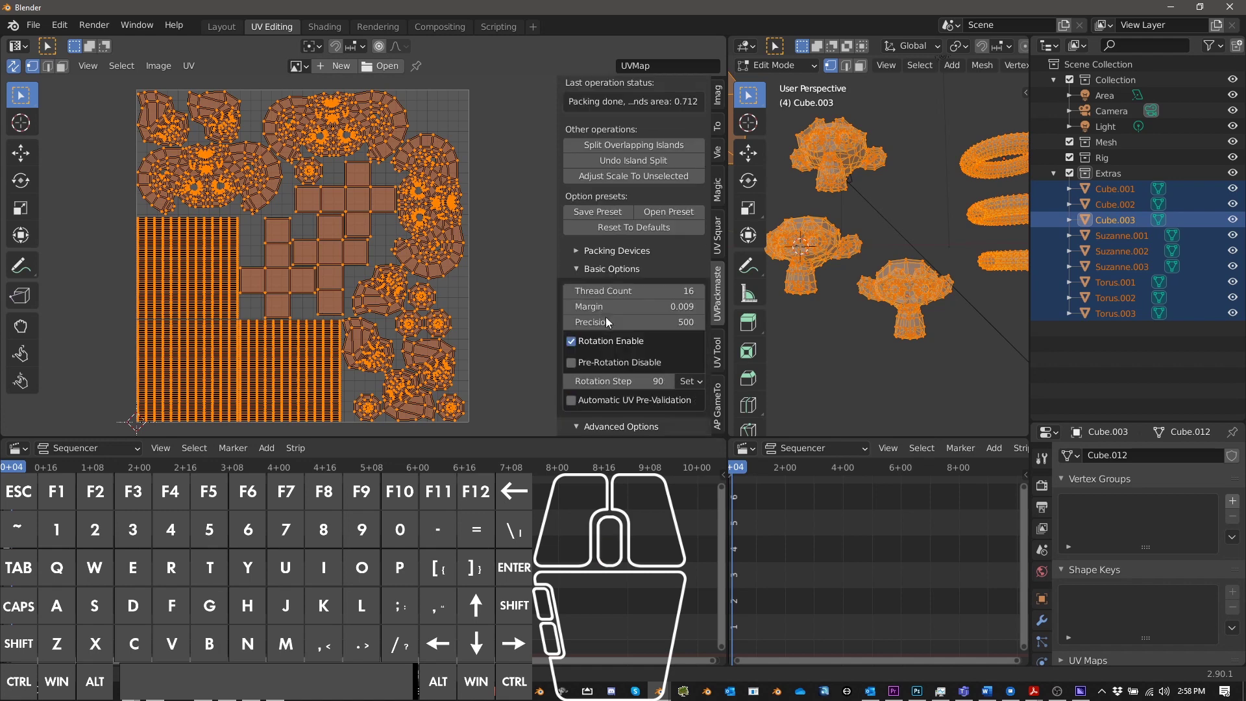
pyautogui.click(586, 270)
pyautogui.scroll(-3, 643, 286)
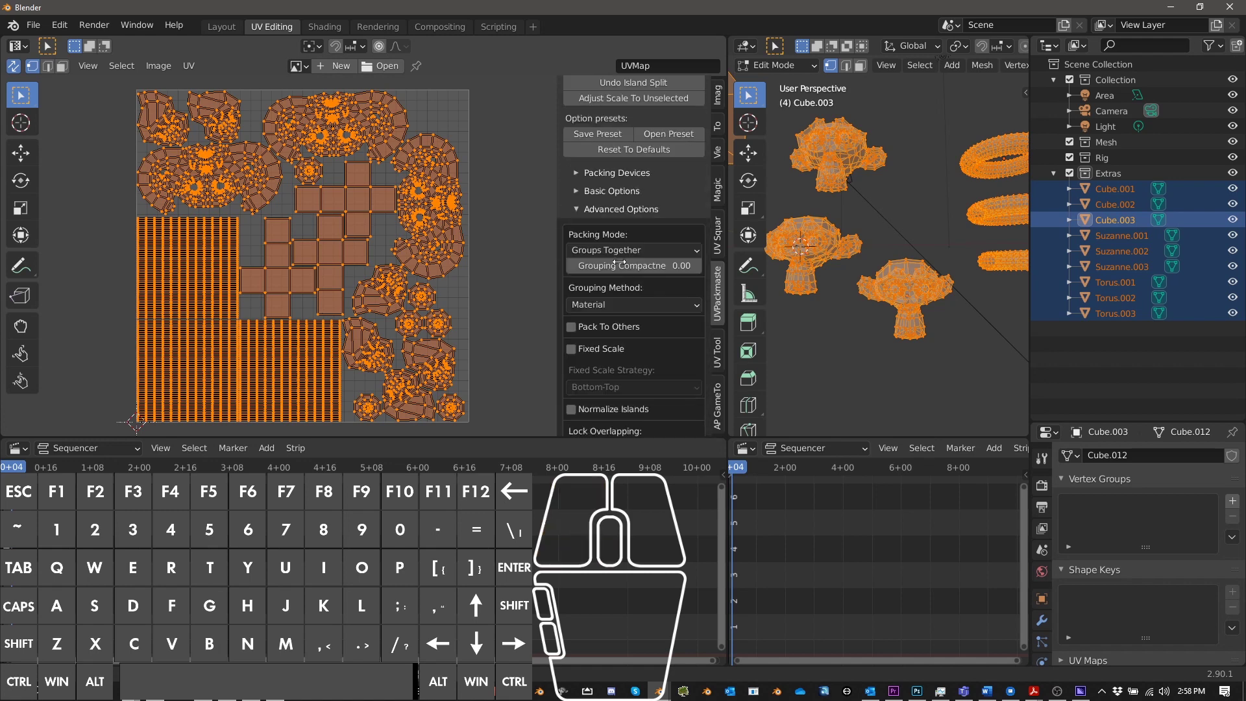
pyautogui.click(586, 210)
pyautogui.scroll(-2, 597, 283)
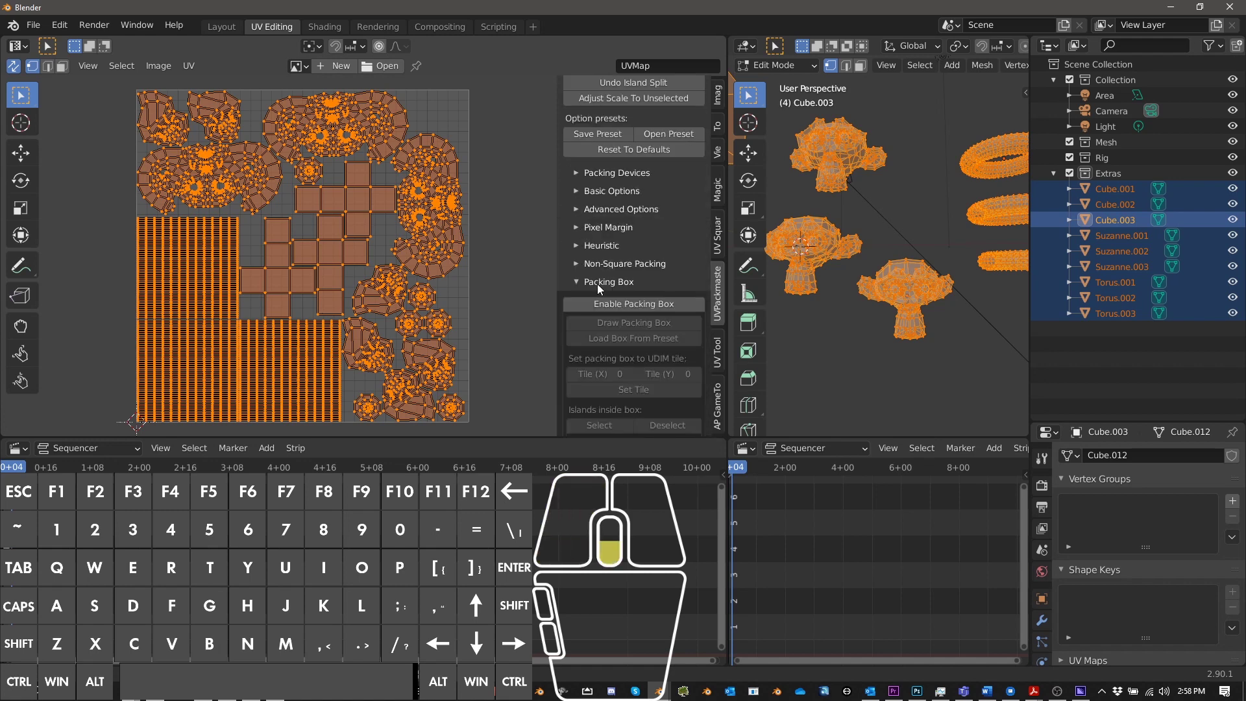
pyautogui.click(611, 252)
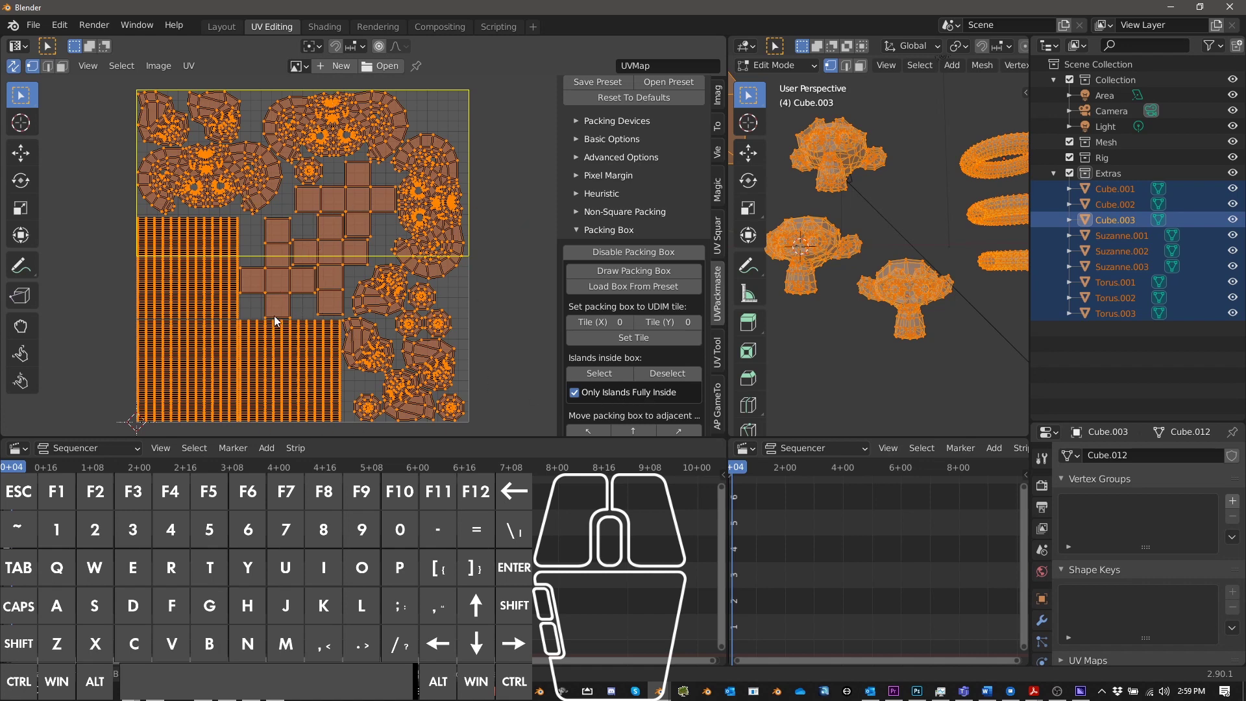
pyautogui.scroll(-2, 633, 260)
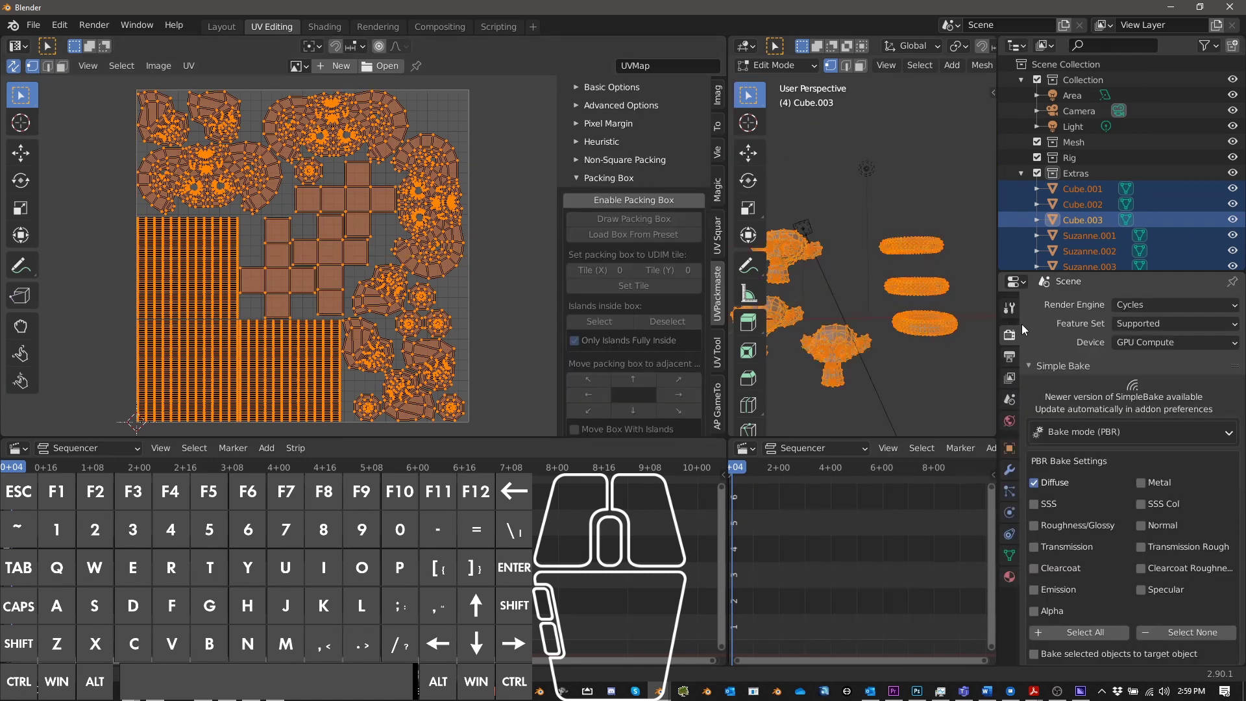
# Set the Cycles Device to GPU Compute and keep only the GeForce RTX 2080 enabled for CUDA in the System preferences
pyautogui.click(1135, 344)
pyautogui.click(1131, 337)
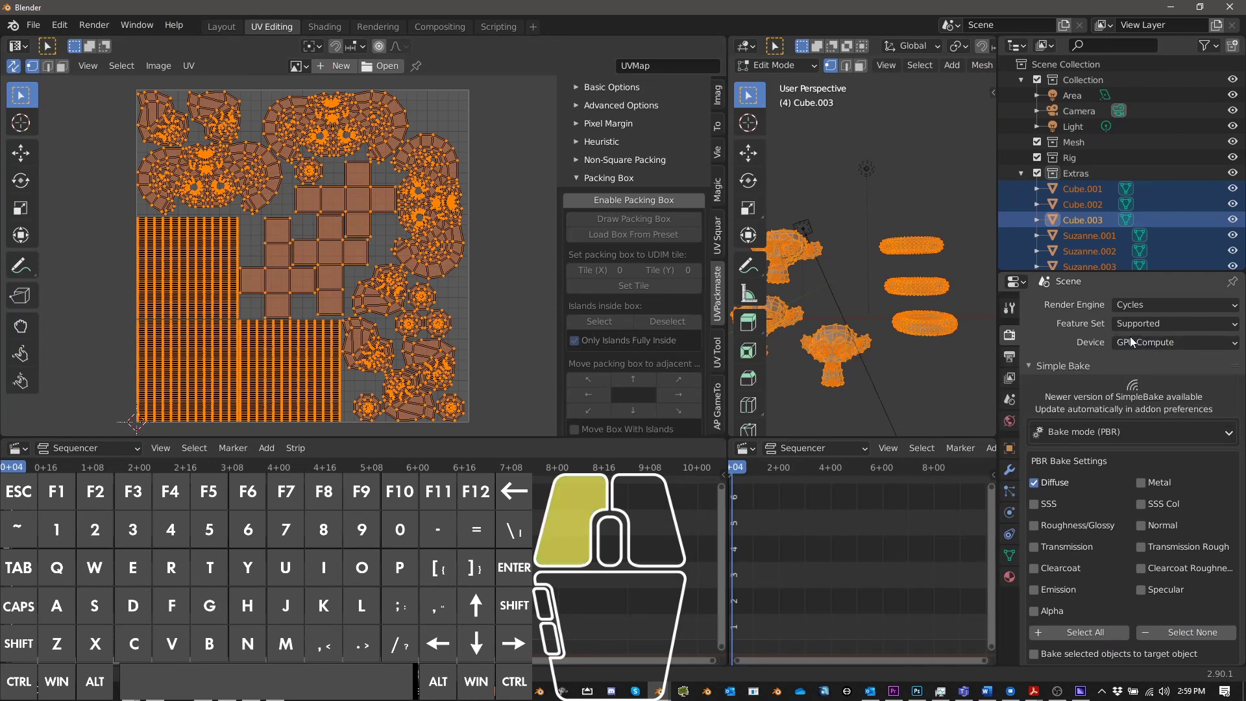
pyautogui.click(68, 26)
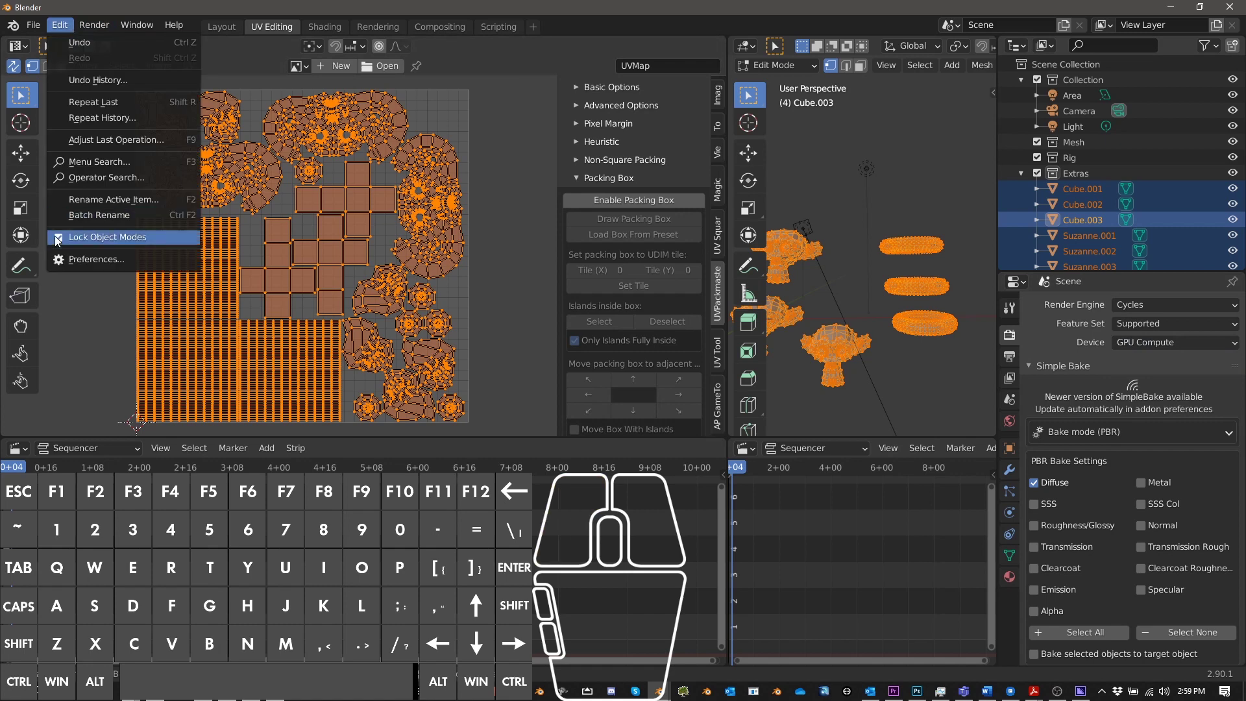
pyautogui.click(59, 262)
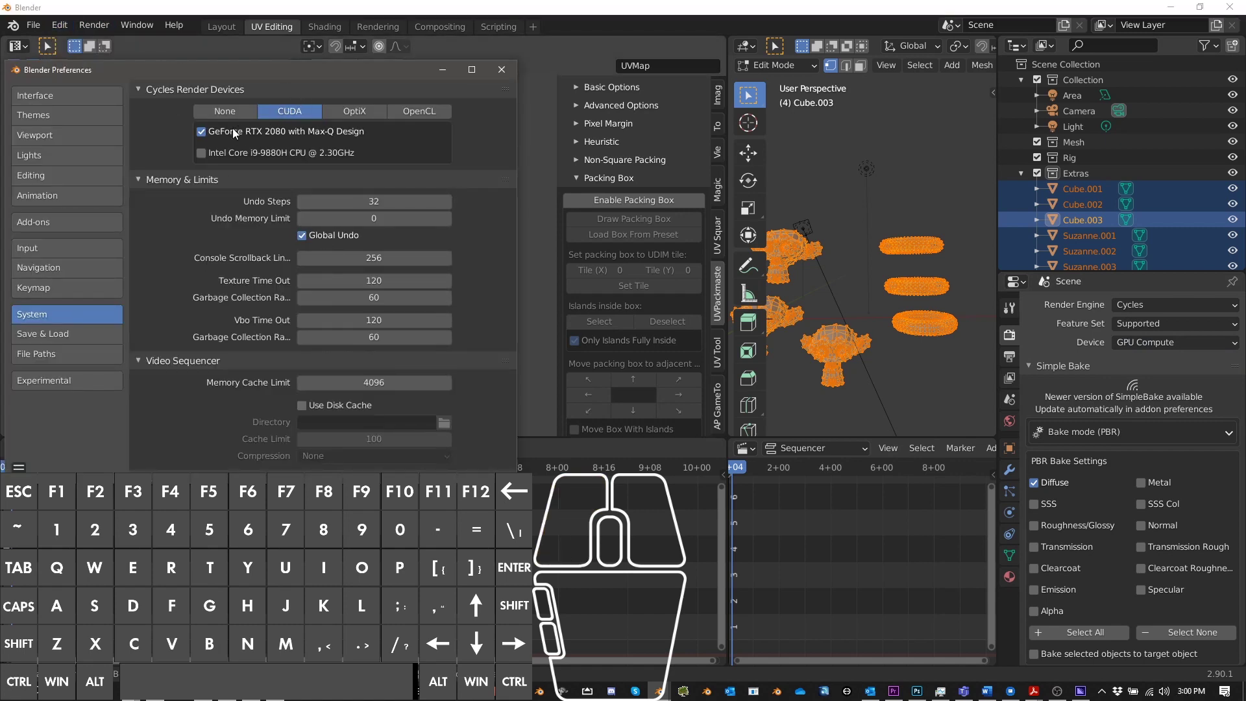
pyautogui.doubleClick(204, 131)
pyautogui.click(201, 153)
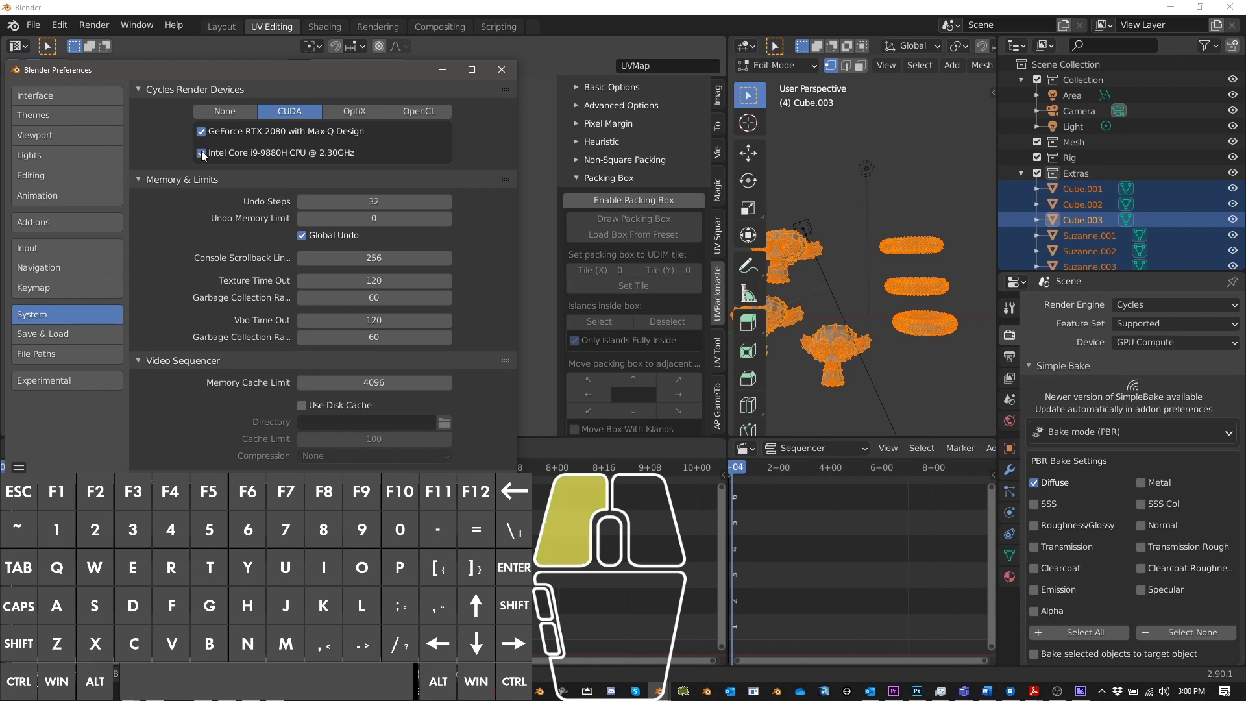
pyautogui.click(202, 152)
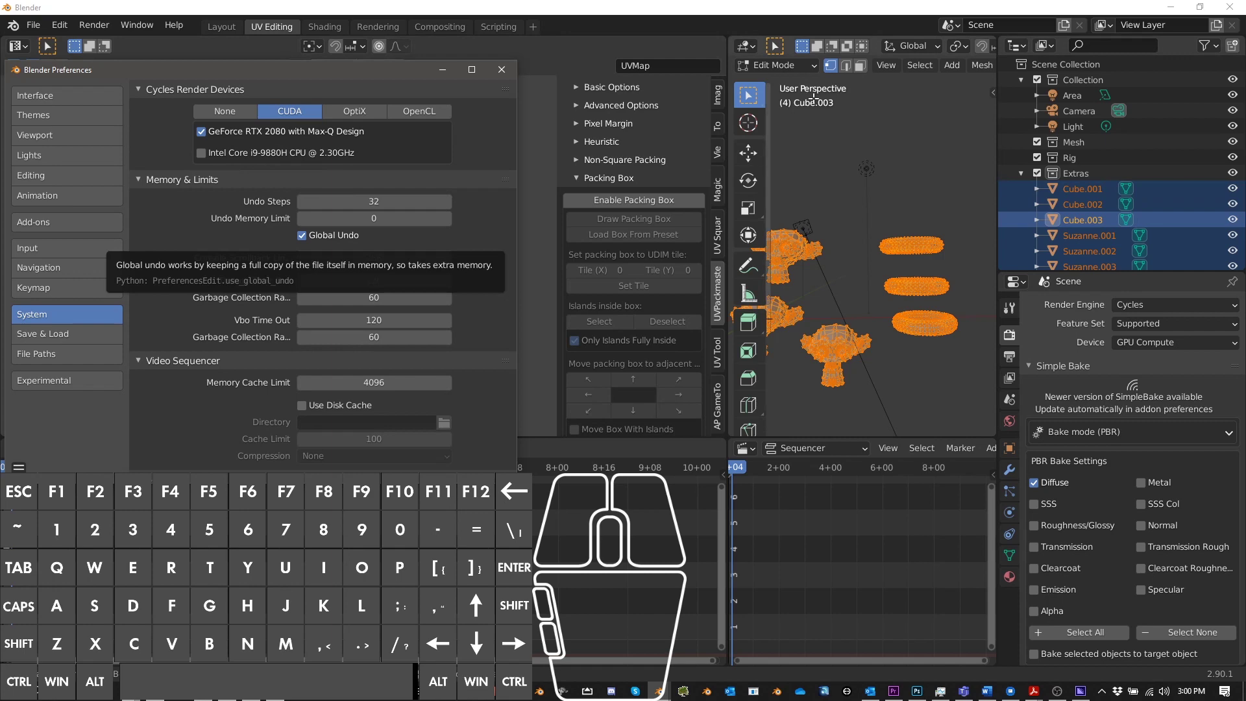
# Return to Object Mode and select all nine objects in the Extras collection, from Cube.001 to Torus.003
pyautogui.click(878, 151)
pyautogui.press('Tab')
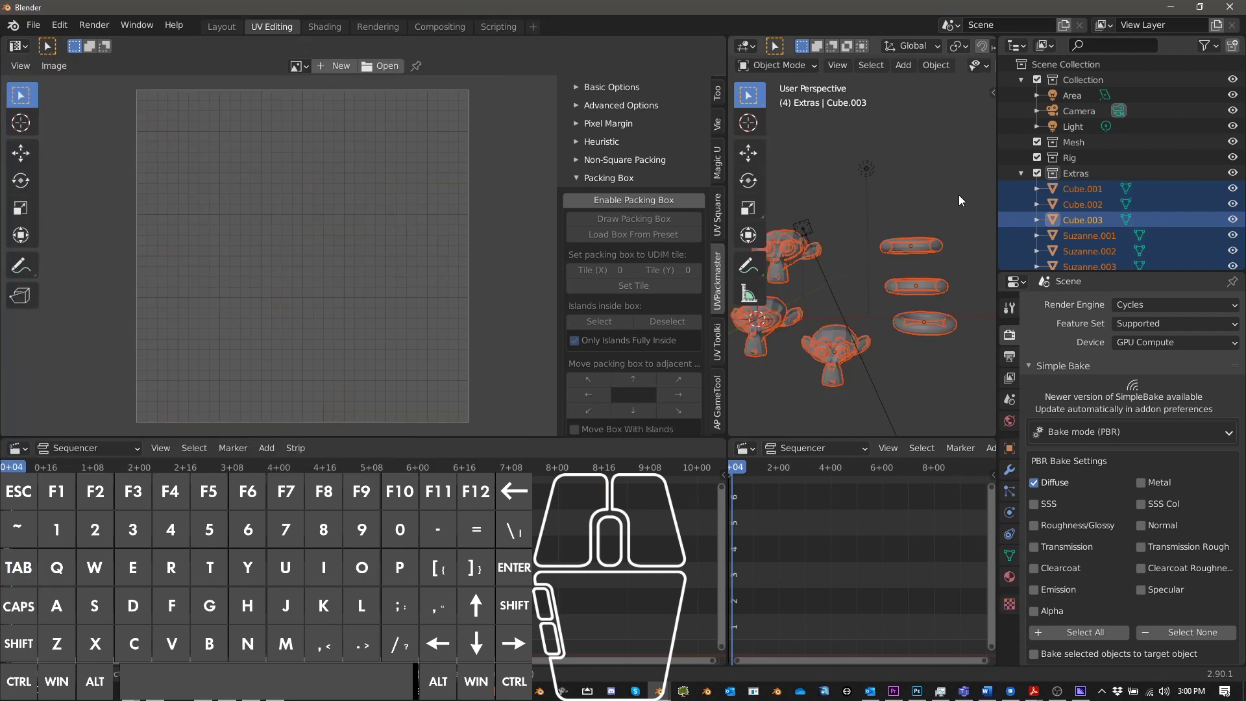
pyautogui.click(1085, 197)
pyautogui.click(1086, 192)
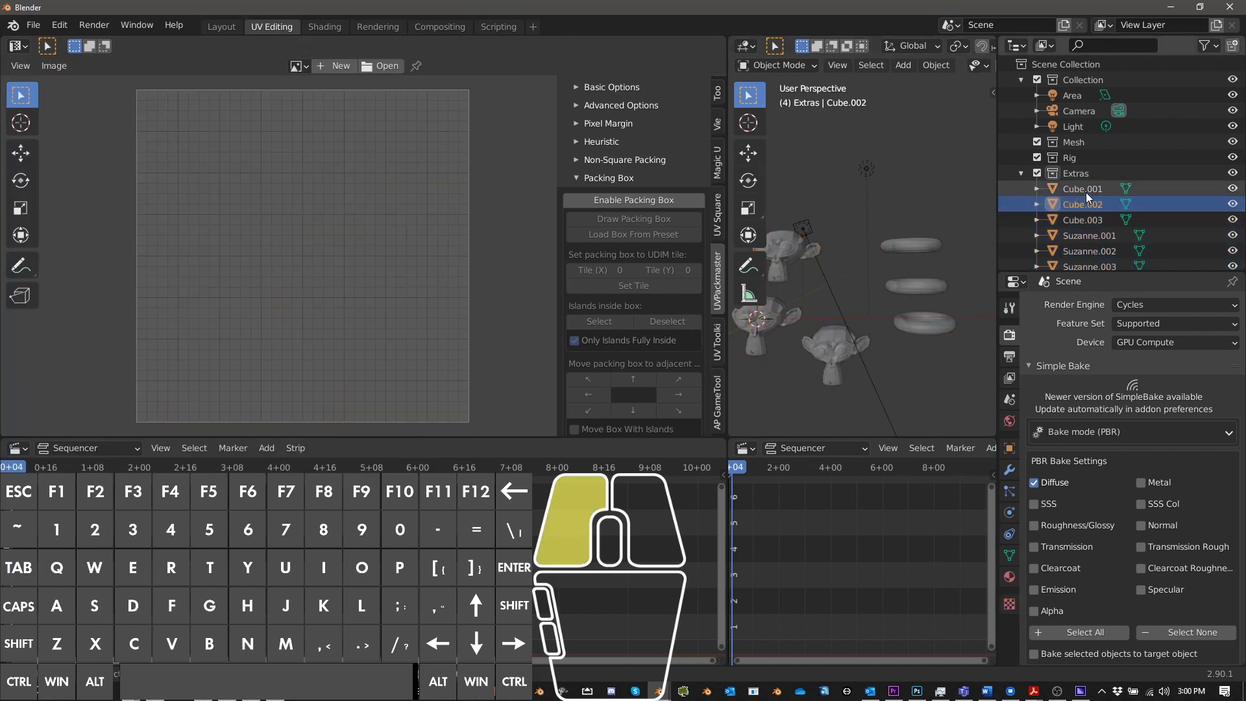
pyautogui.scroll(-3, 1084, 200)
pyautogui.keyDown('shift'); pyautogui.click(1087, 253); pyautogui.keyUp('shift')
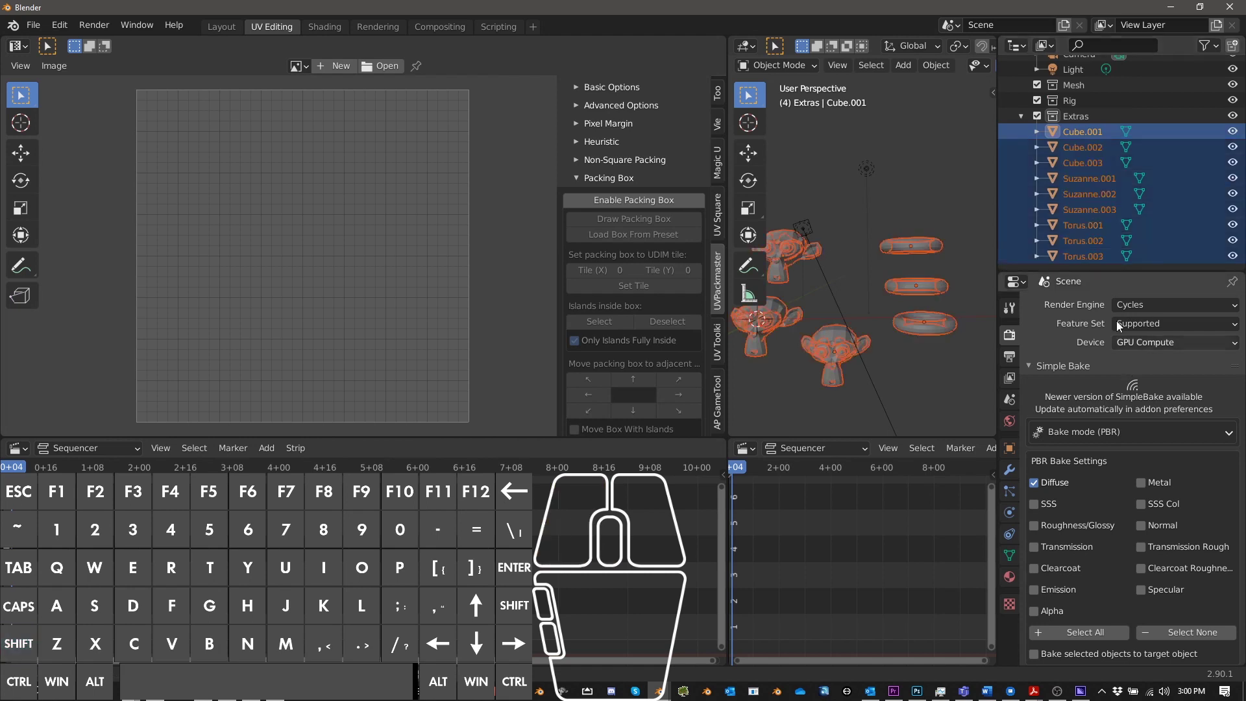
# Widen the properties area and set the SimpleBake texture resolution to 4k
pyautogui.moveTo(997, 139); pyautogui.dragTo(930, 292)
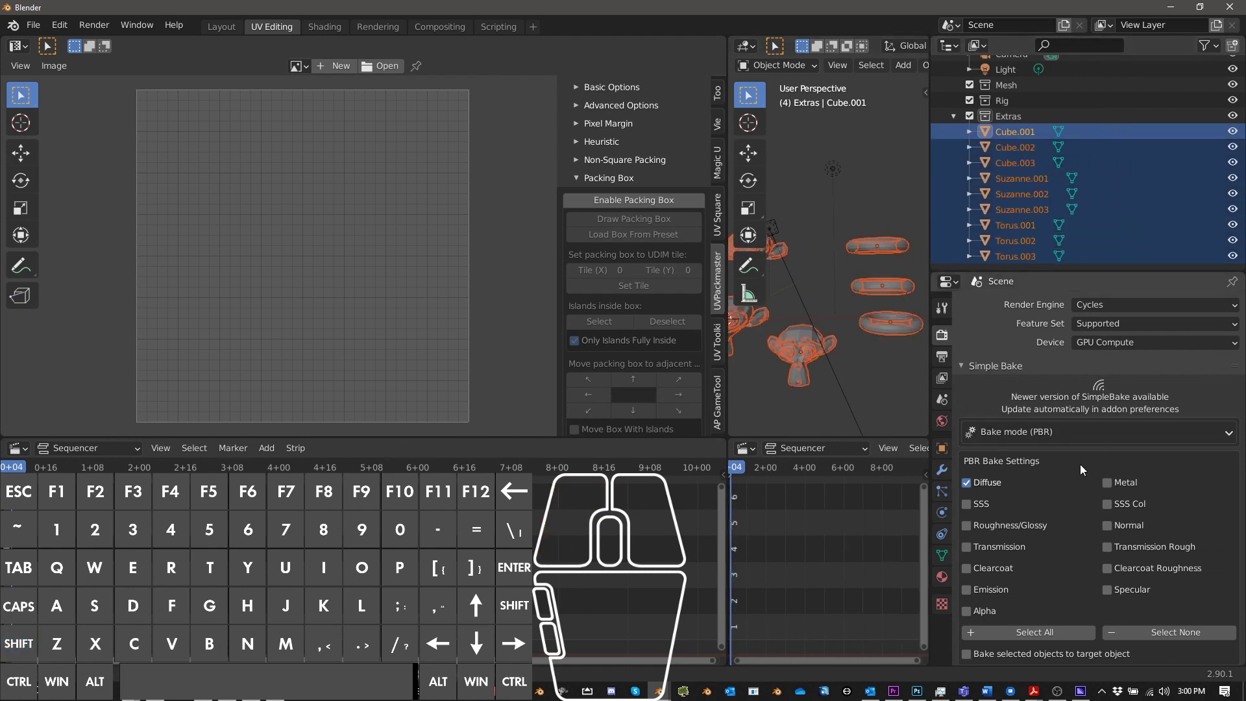
pyautogui.scroll(-2, 1080, 465)
pyautogui.scroll(-2, 1113, 462)
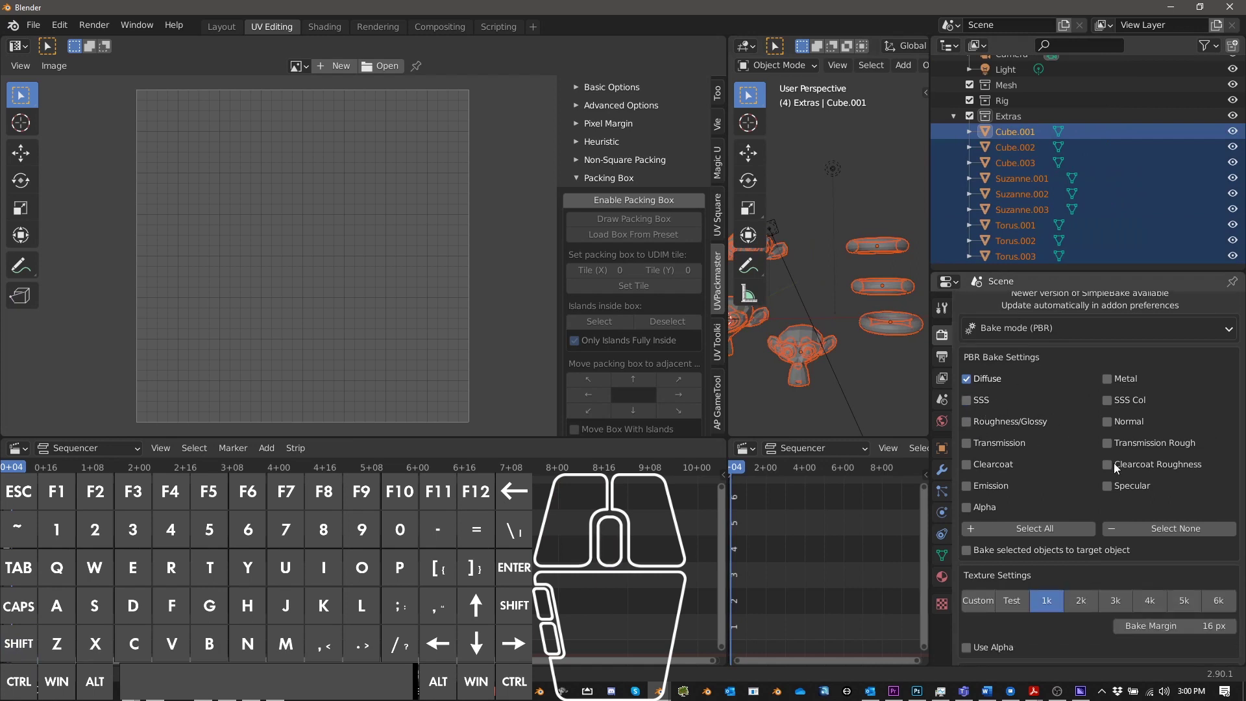
pyautogui.scroll(-2, 976, 458)
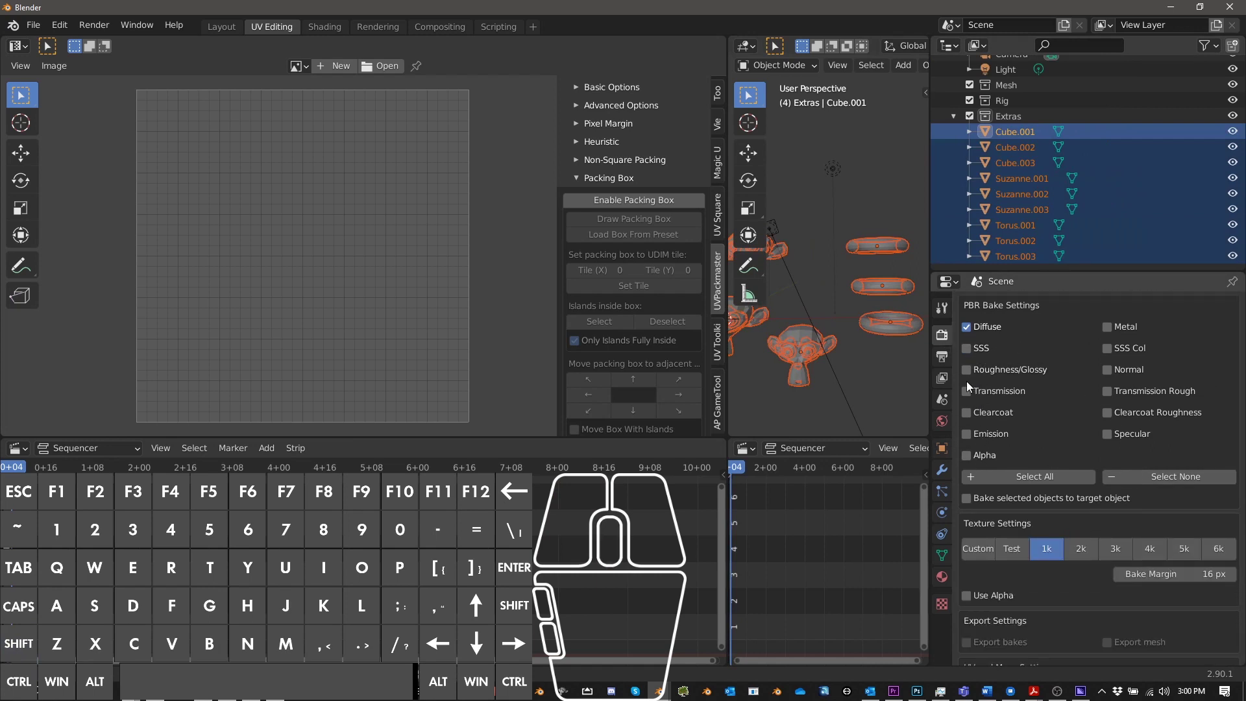
pyautogui.scroll(-4, 1093, 466)
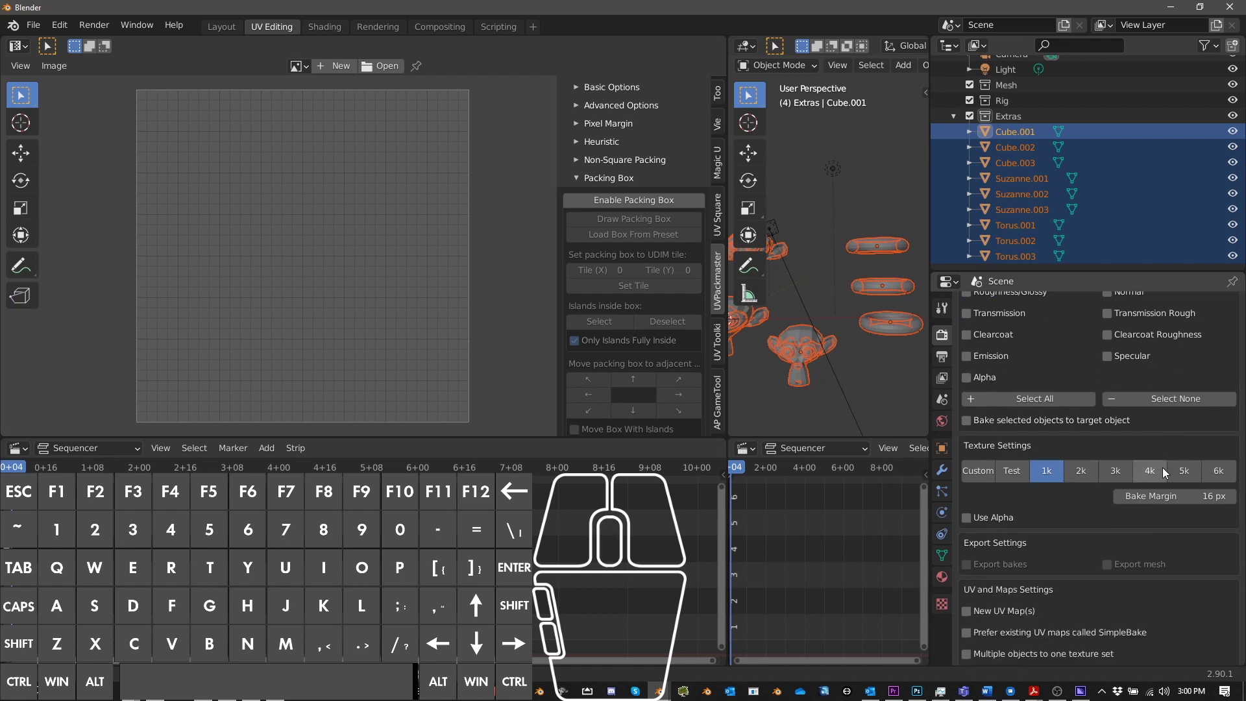
pyautogui.click(1147, 448)
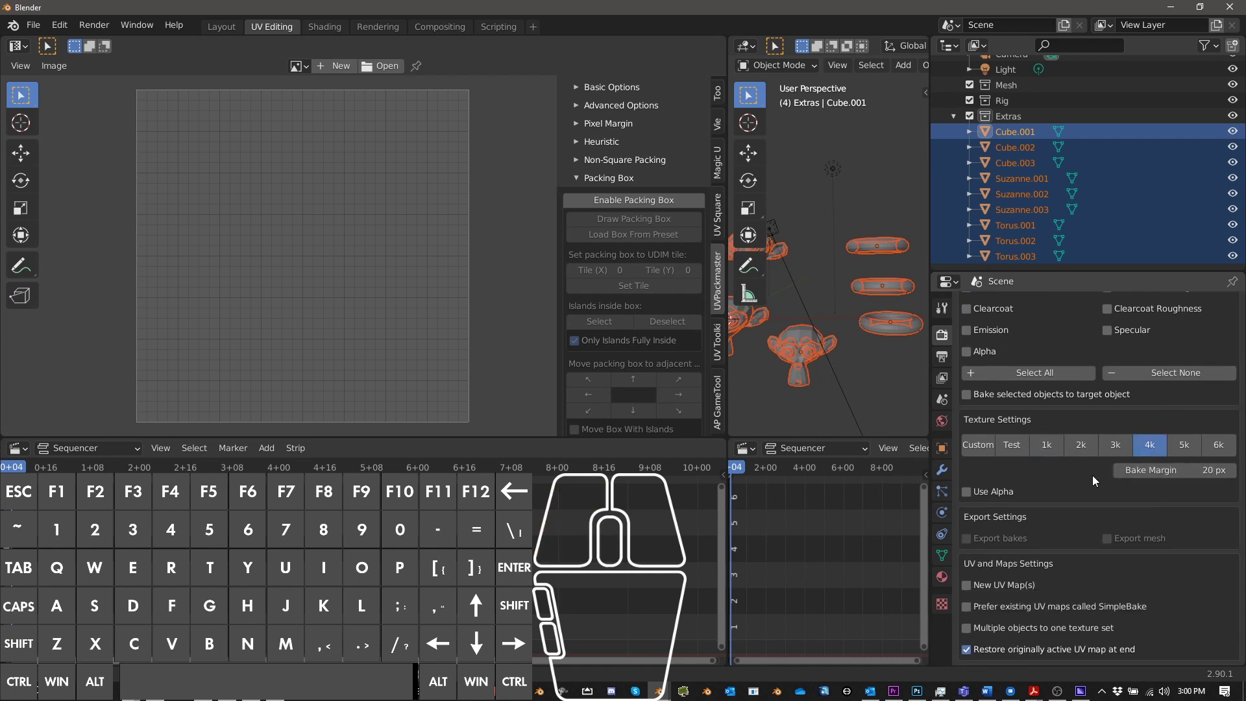
# Enable Multiple objects to one texture set, leaving New UV Map(s) disabled
pyautogui.scroll(-5, 1092, 475)
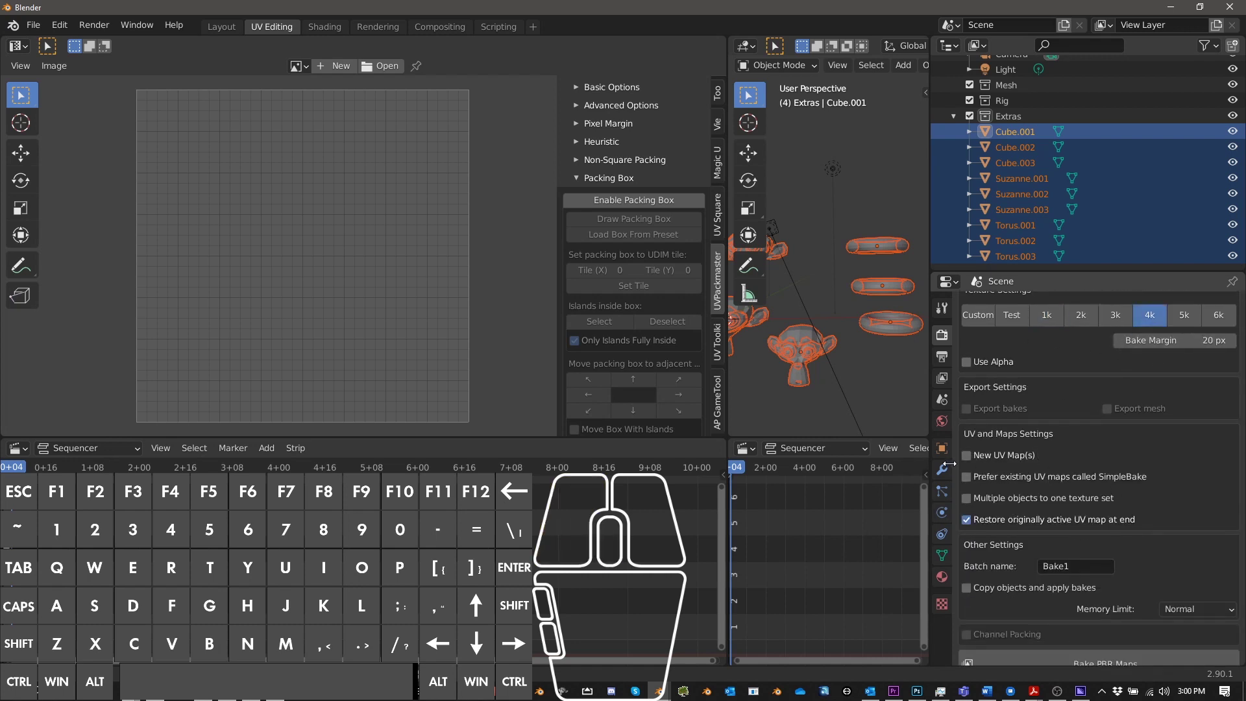
pyautogui.click(967, 456)
pyautogui.click(967, 456)
pyautogui.click(967, 499)
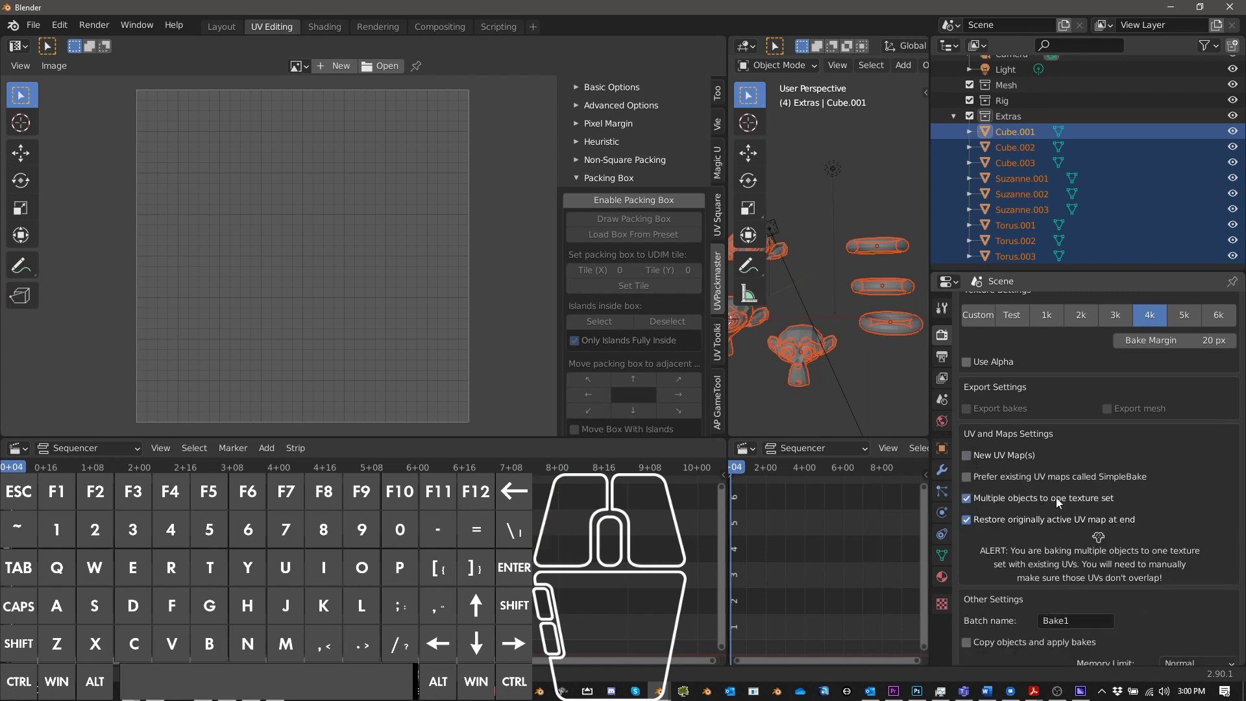
pyautogui.scroll(-1, 1042, 570)
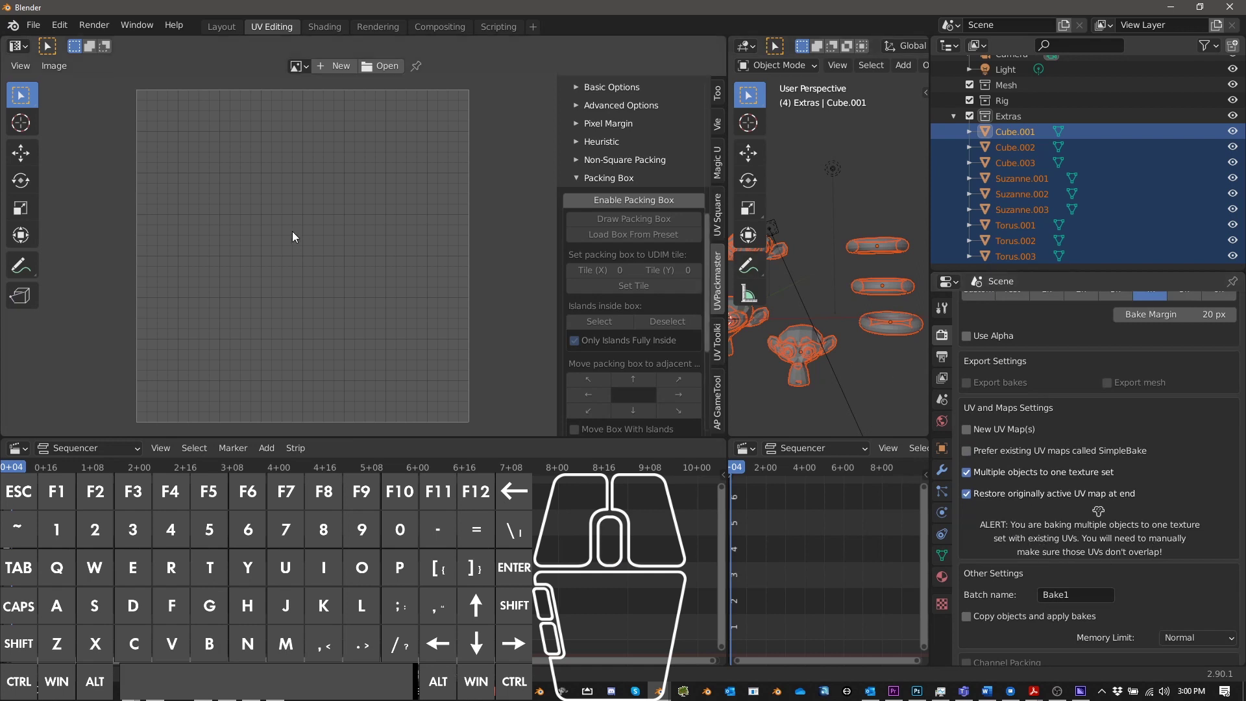
# Enable Copy objects and apply bakes in SimpleBake's other settings
pyautogui.scroll(-3, 1006, 561)
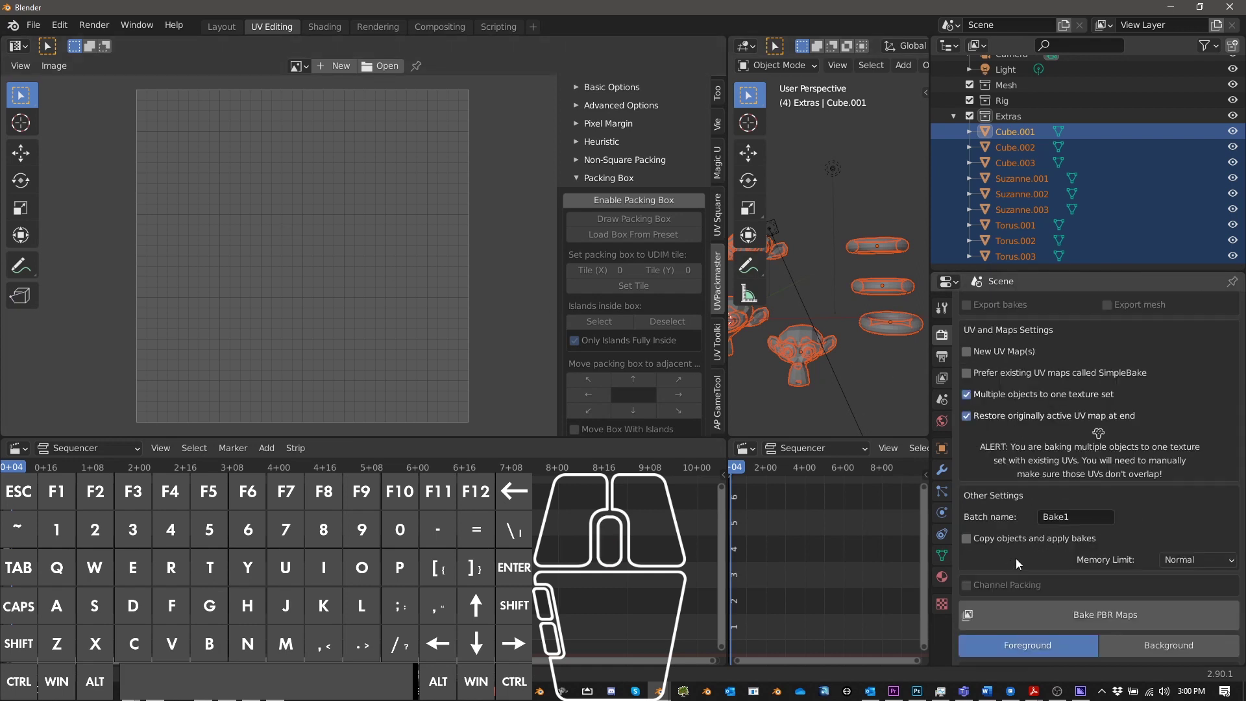
pyautogui.press('Return')
pyautogui.click(967, 538)
pyautogui.scroll(-2, 1061, 539)
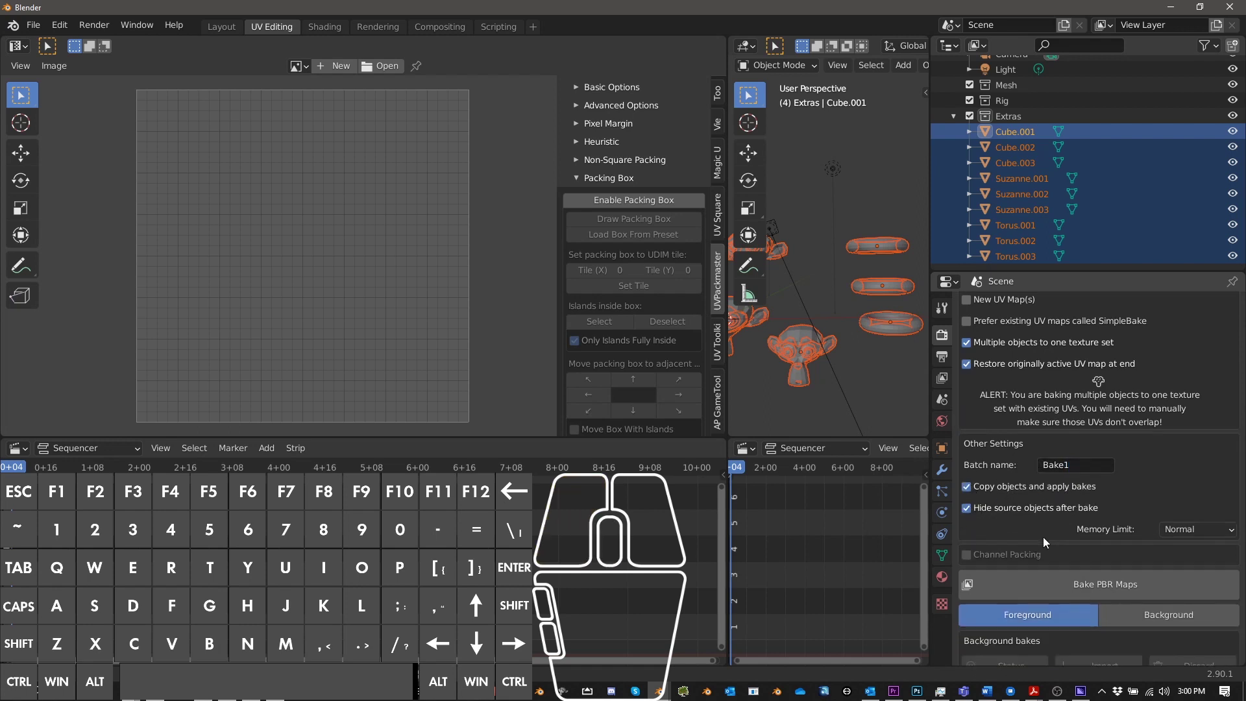
pyautogui.scroll(-3, 1032, 519)
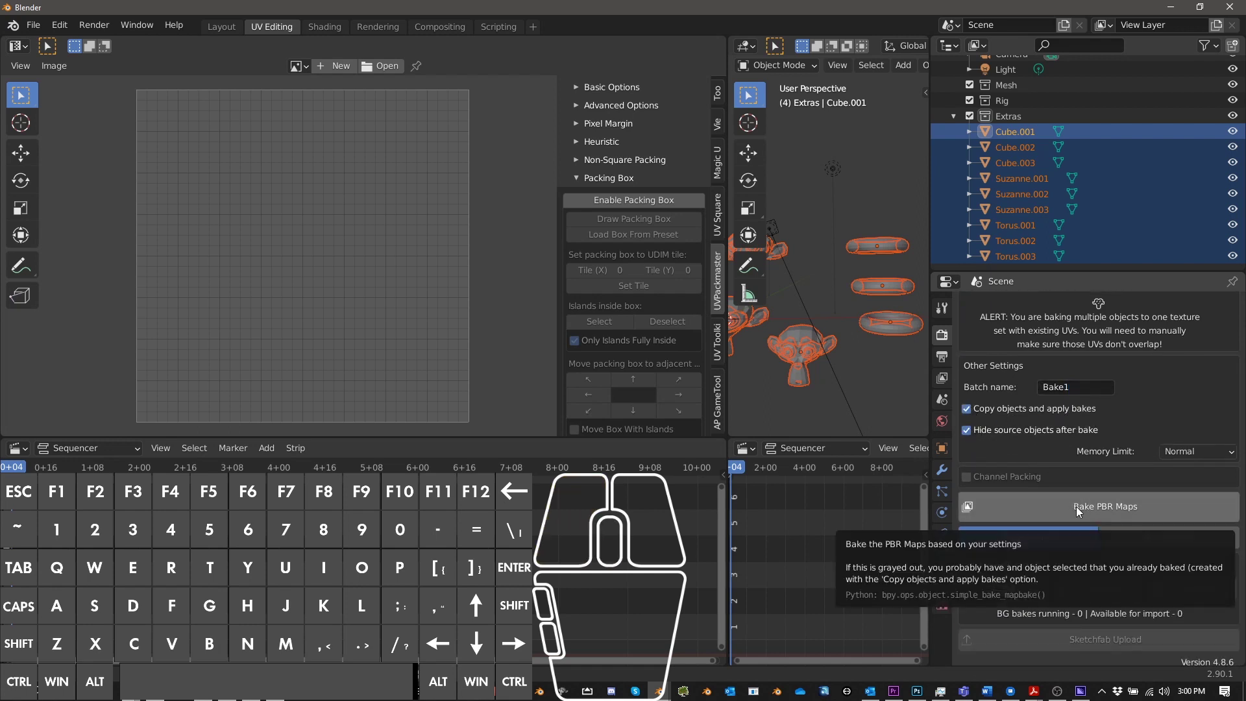
# Save the scene as untitled.blend in the OneDrive-2021-03-17 folder
pyautogui.hotkey('ctrl', 's')
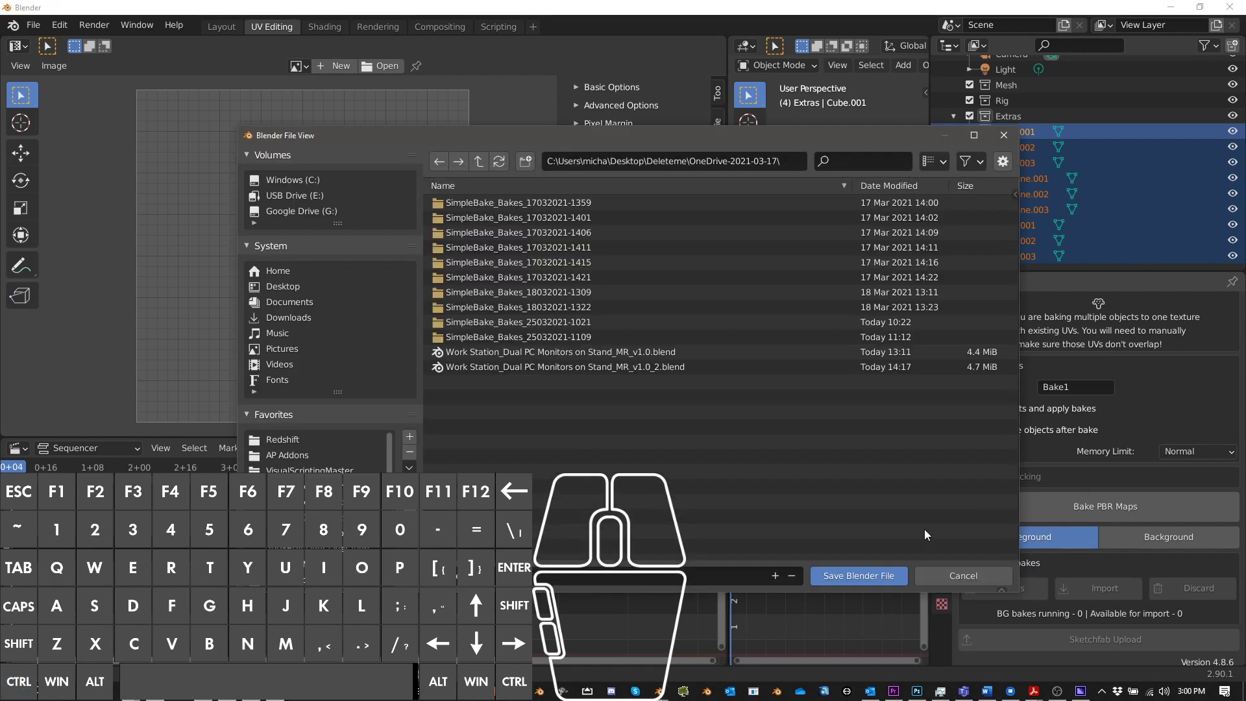
pyautogui.click(967, 577)
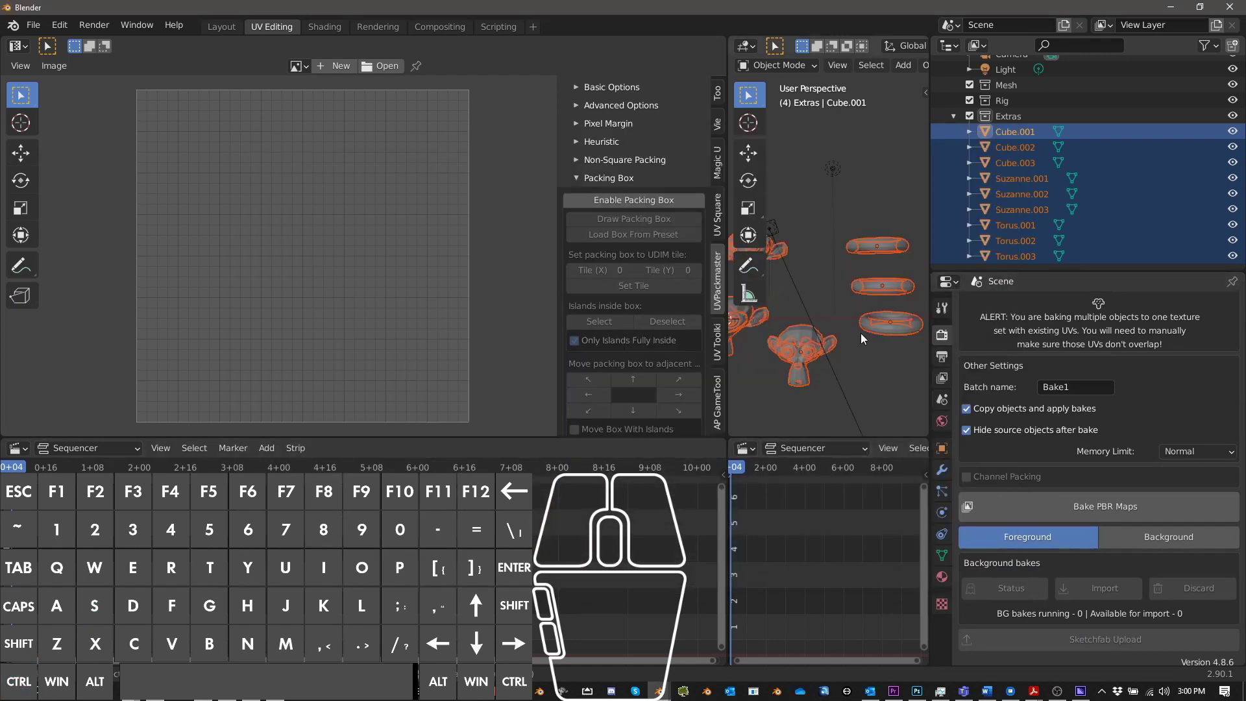
pyautogui.hotkey('ctrl', 's')
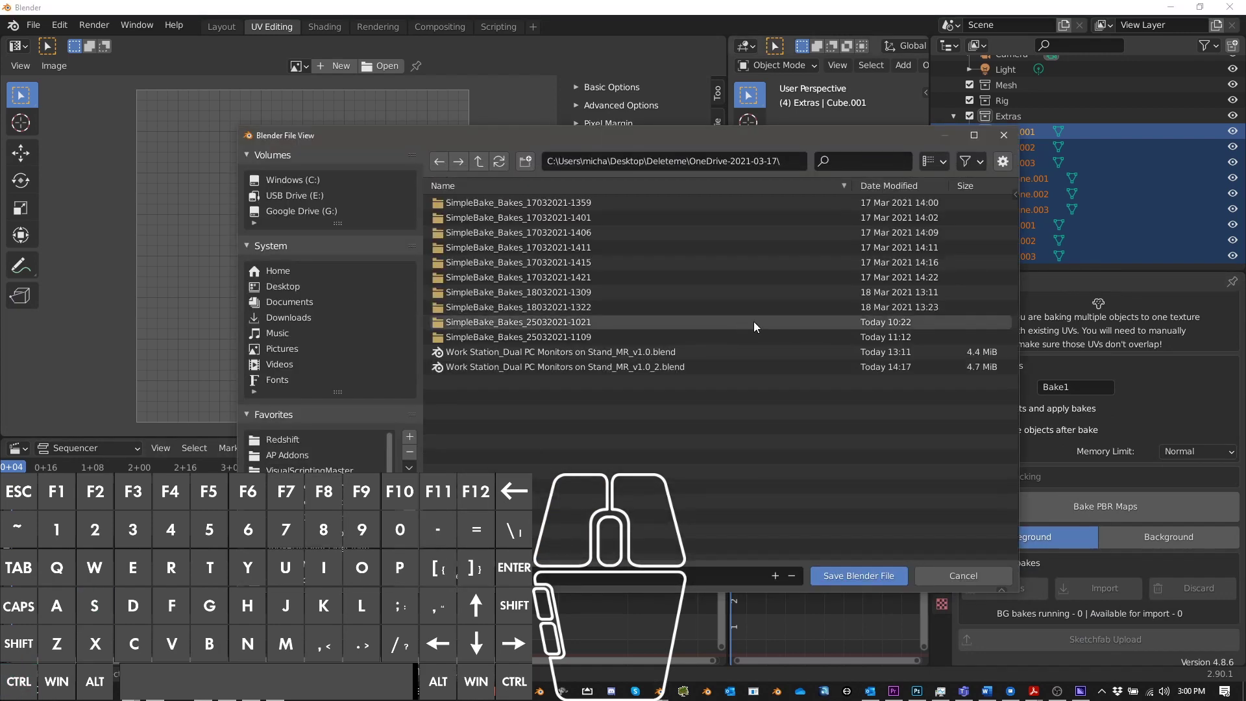
pyautogui.doubleClick(753, 322)
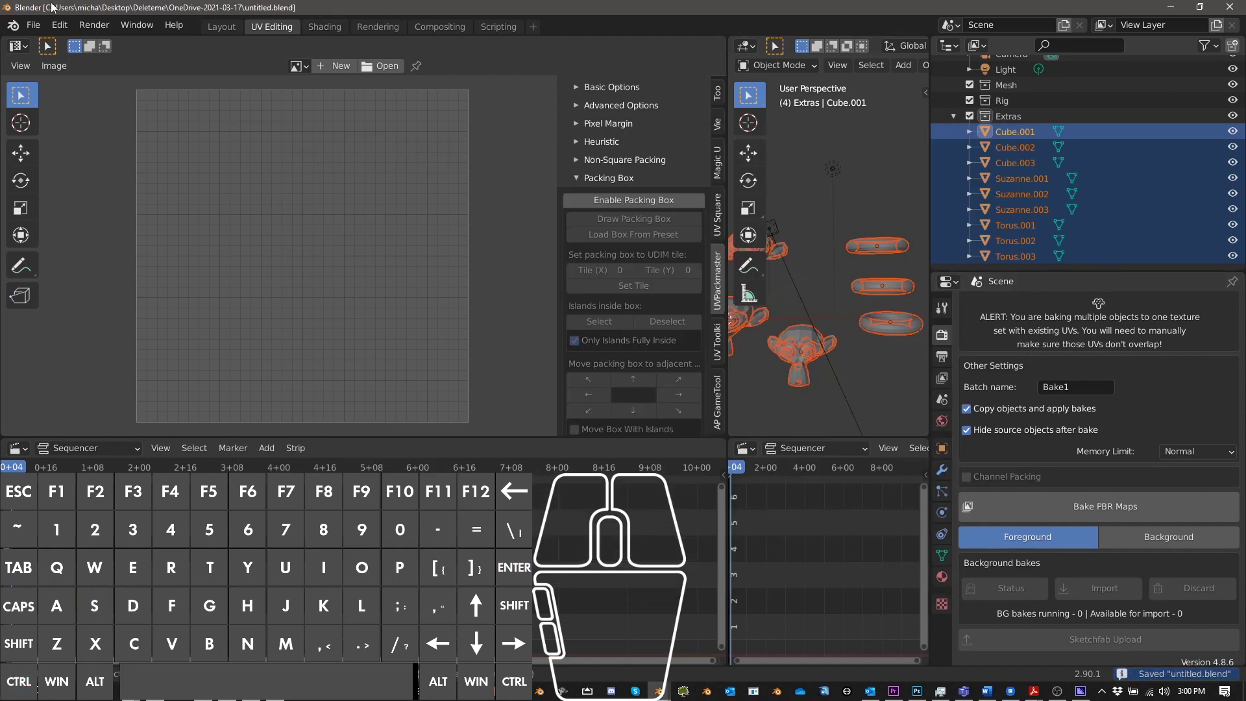
# Open the system console to view its log, and minimize the console window
pyautogui.click(71, 26)
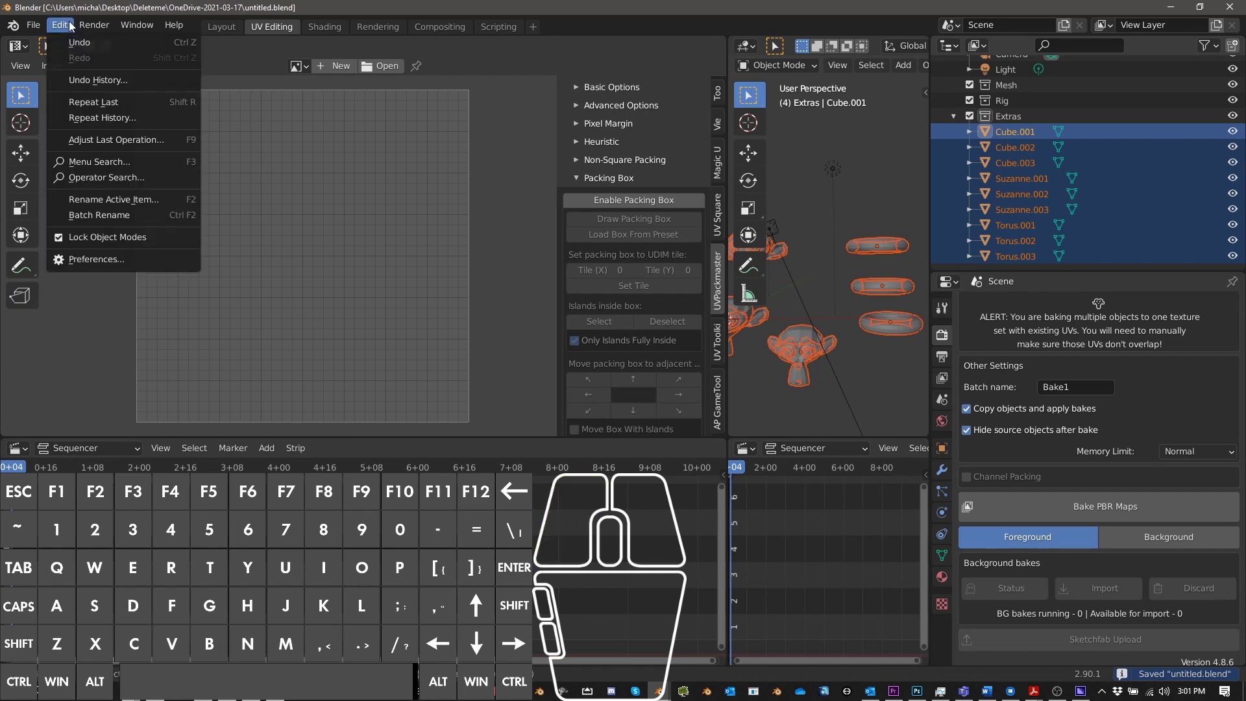
pyautogui.moveTo(137, 25)
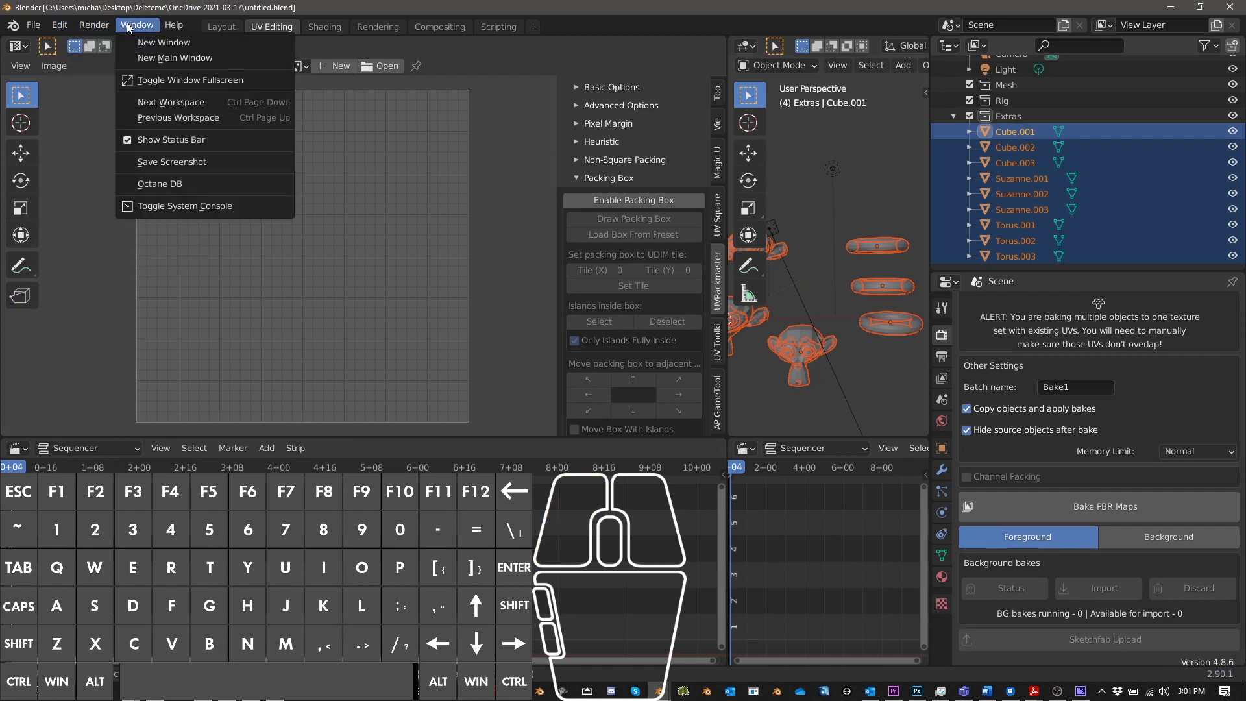
pyautogui.click(157, 200)
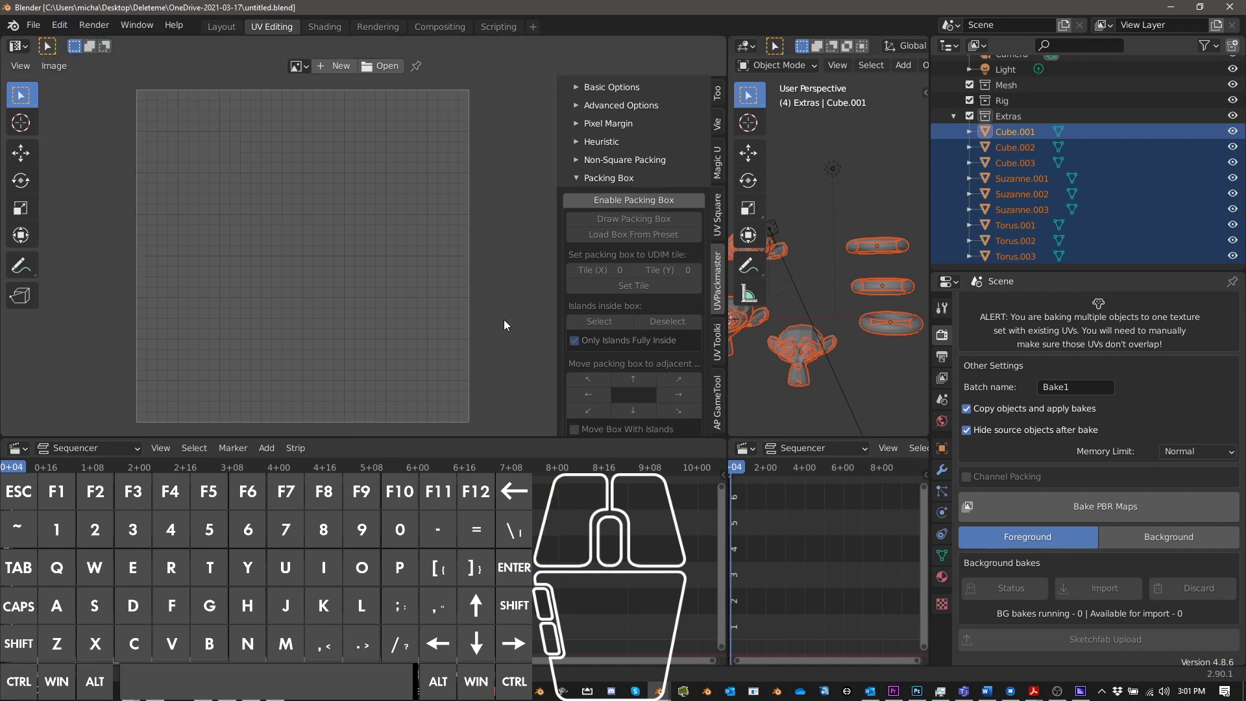
pyautogui.click(154, 25)
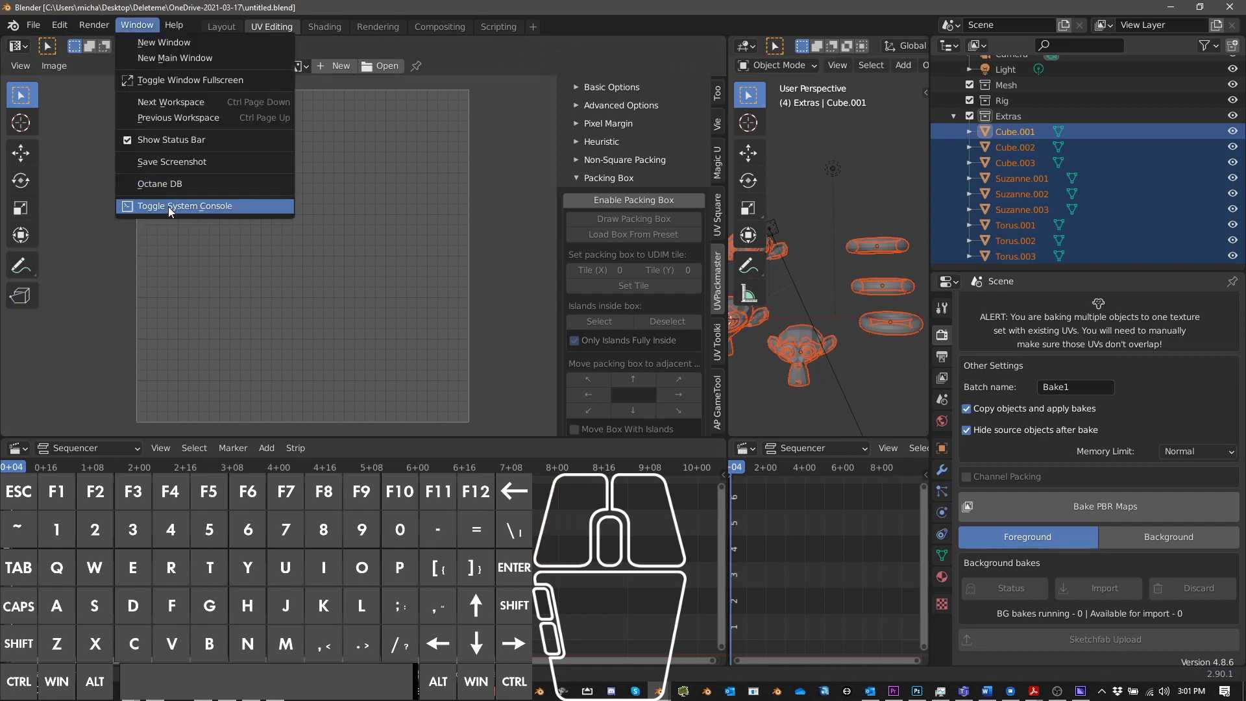
pyautogui.click(169, 206)
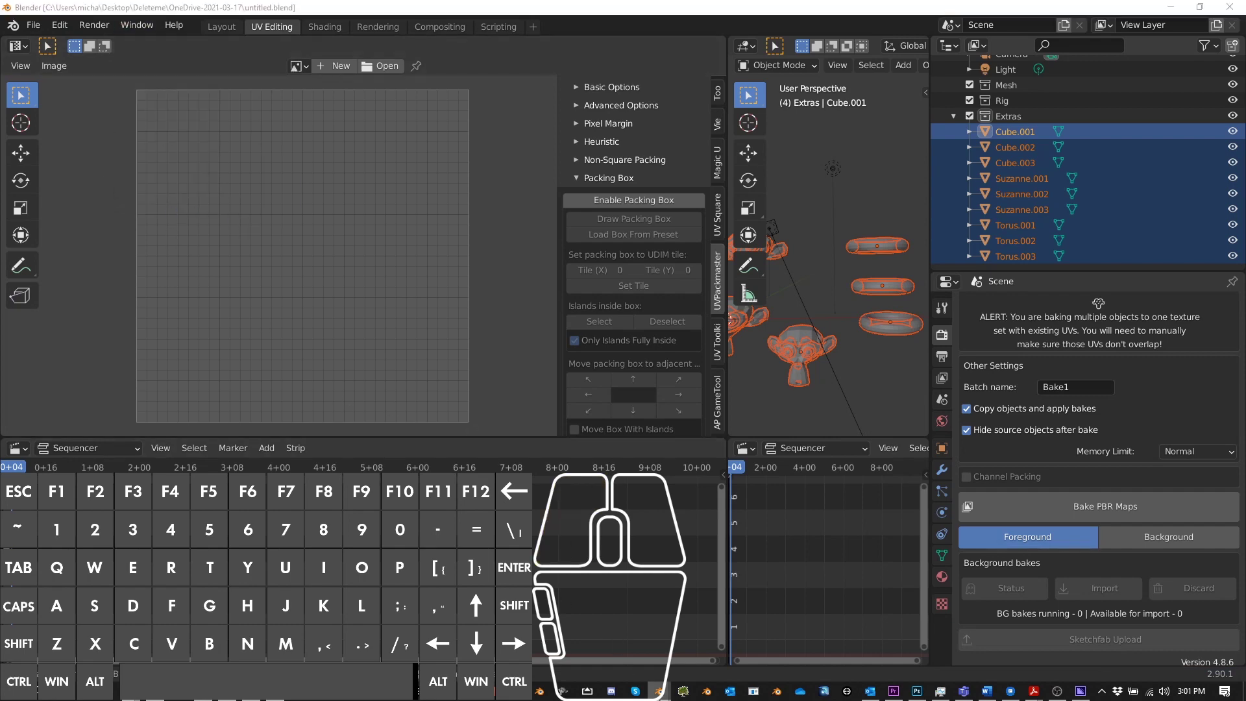
pyautogui.moveTo(660, 692)
pyautogui.click(732, 645)
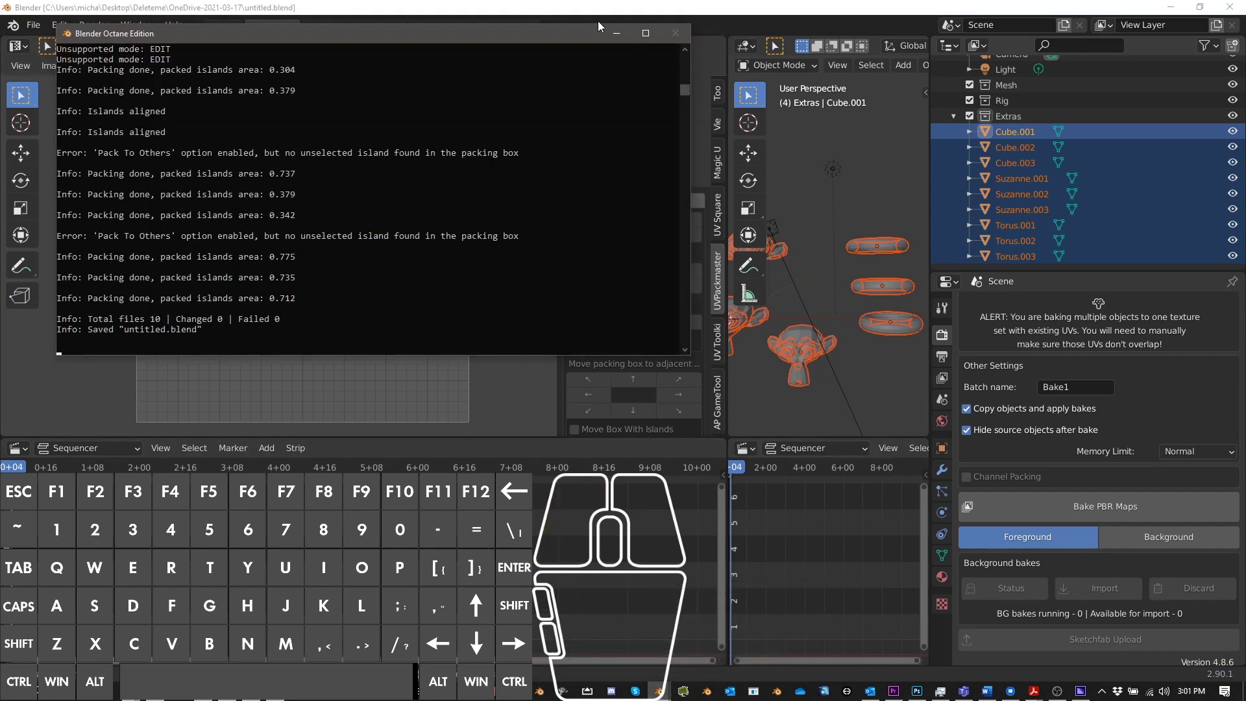
pyautogui.click(615, 32)
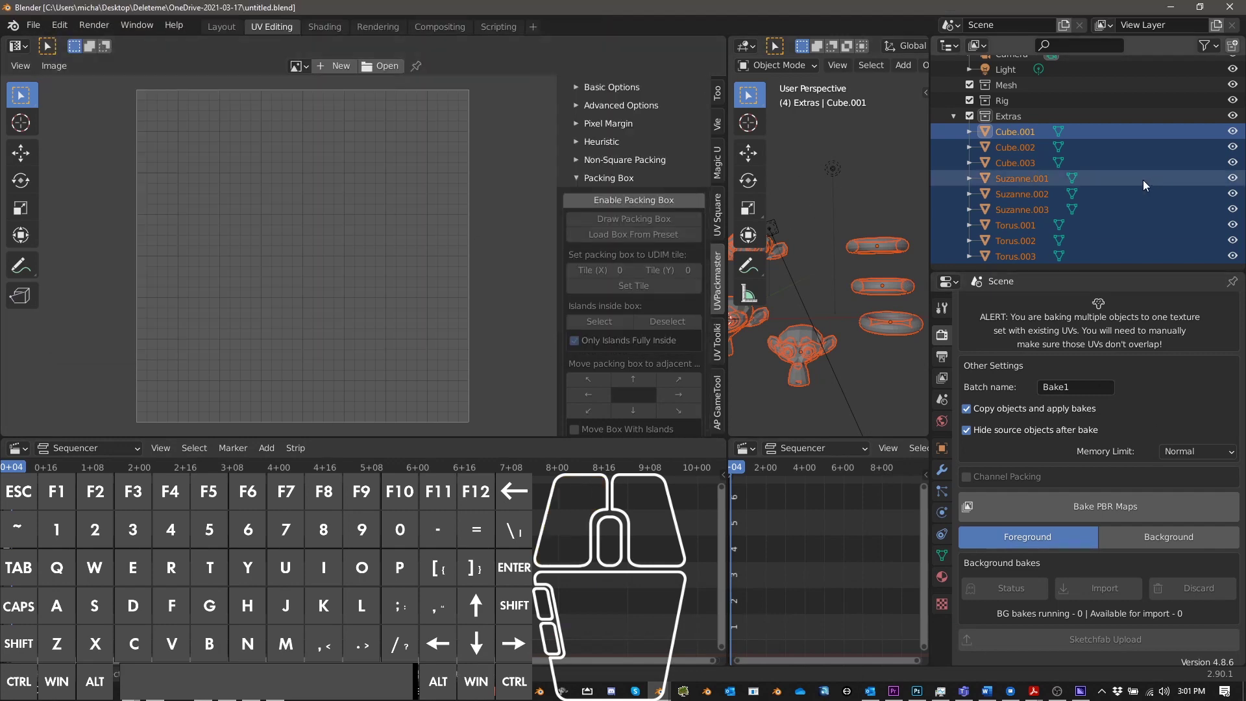
# Set the SimpleBake Bake Margin to 2 px and enable Export bakes
pyautogui.scroll(15, 1029, 325)
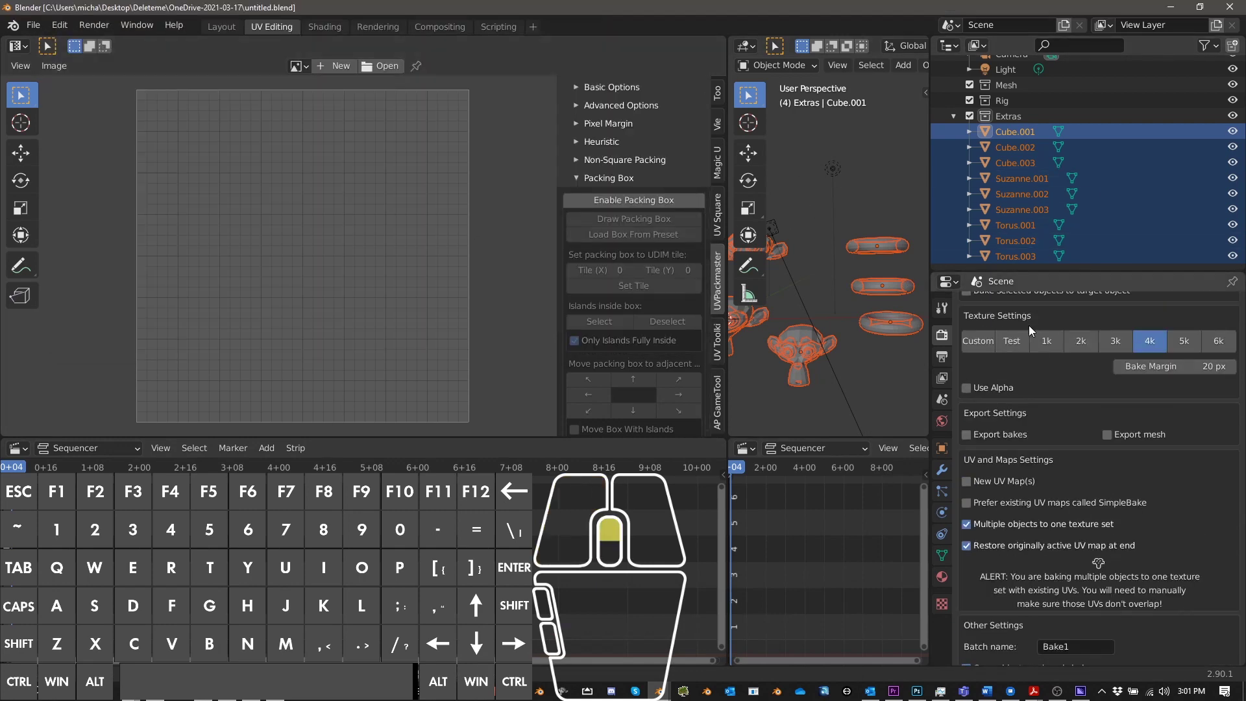
pyautogui.scroll(2, 1091, 455)
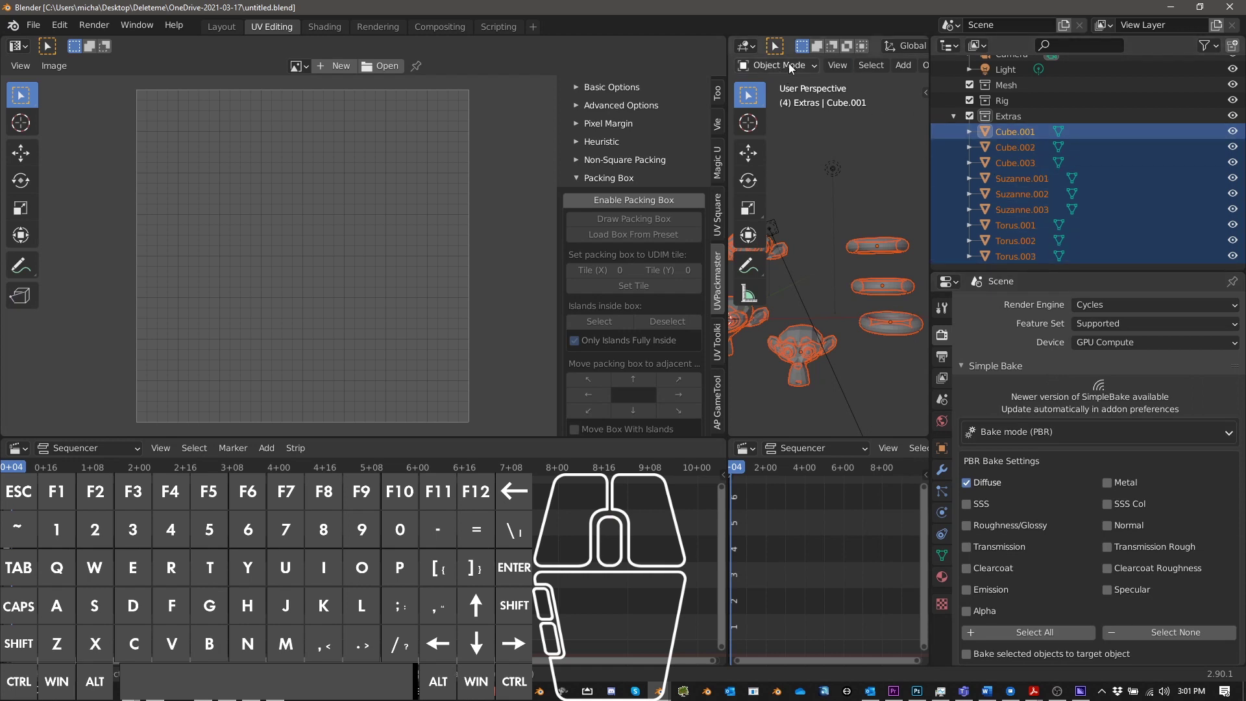
pyautogui.scroll(-5, 1100, 426)
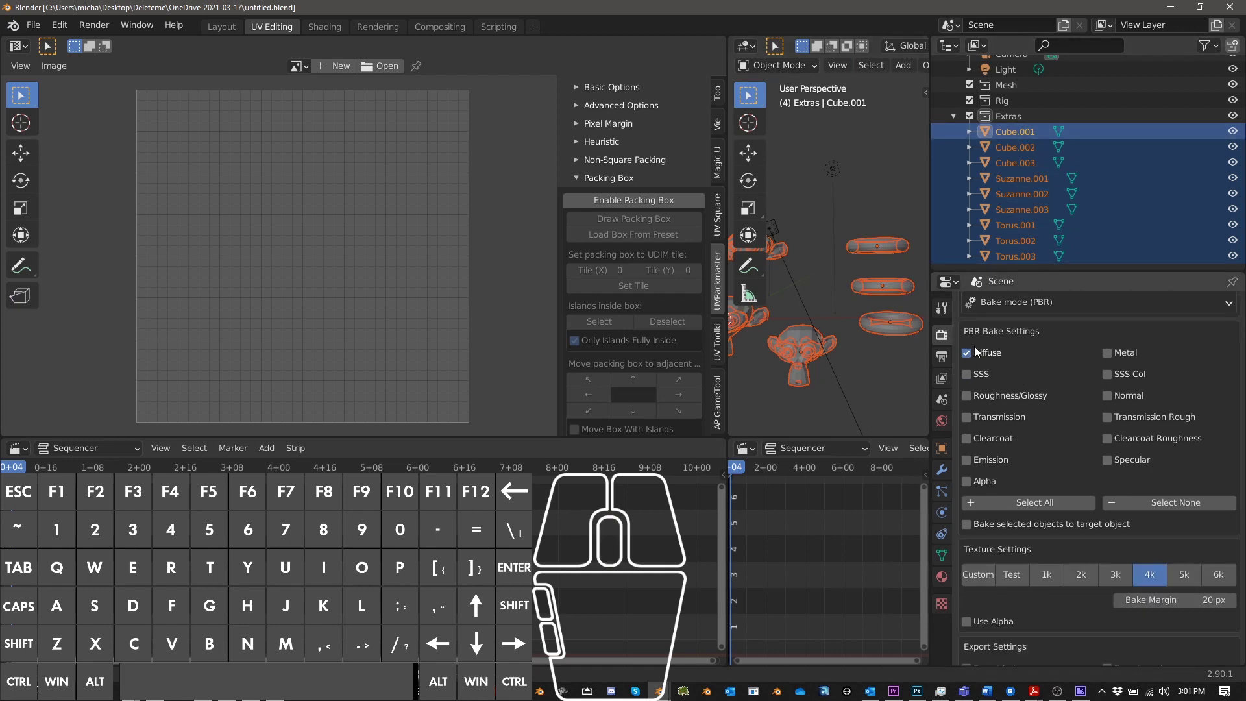
pyautogui.scroll(-8, 1076, 415)
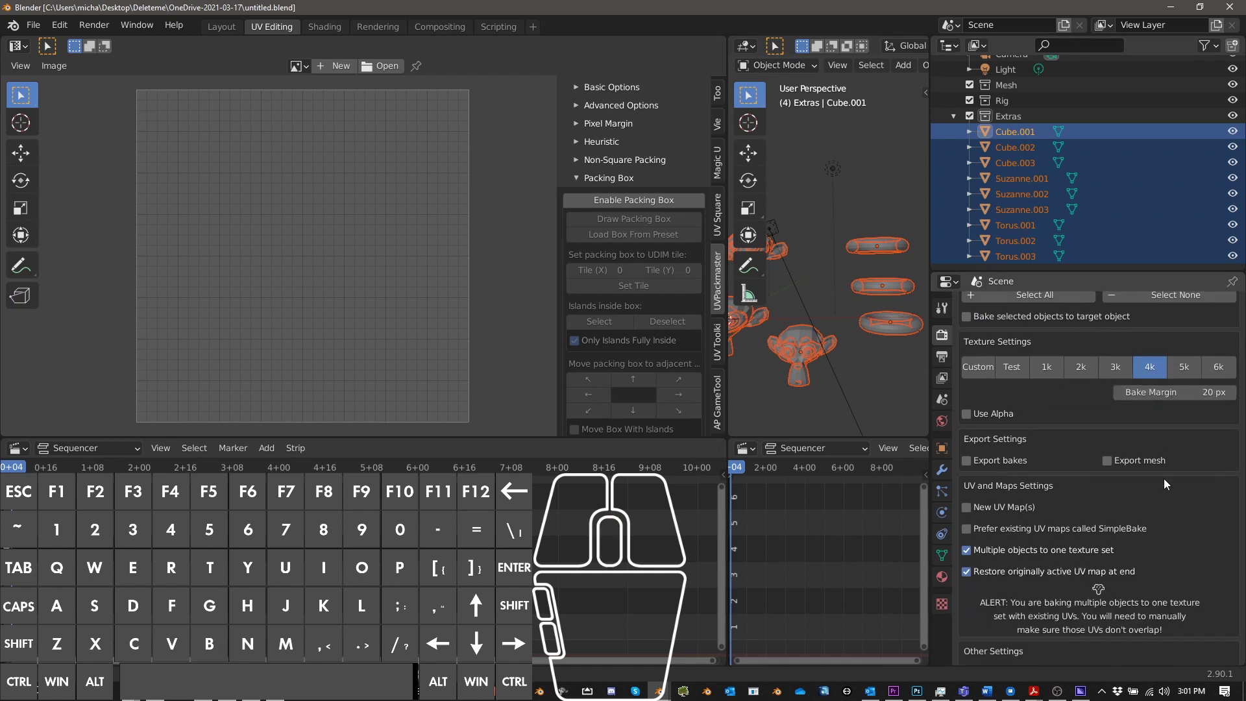
pyautogui.moveTo(1168, 392); pyautogui.dragTo(1211, 393)
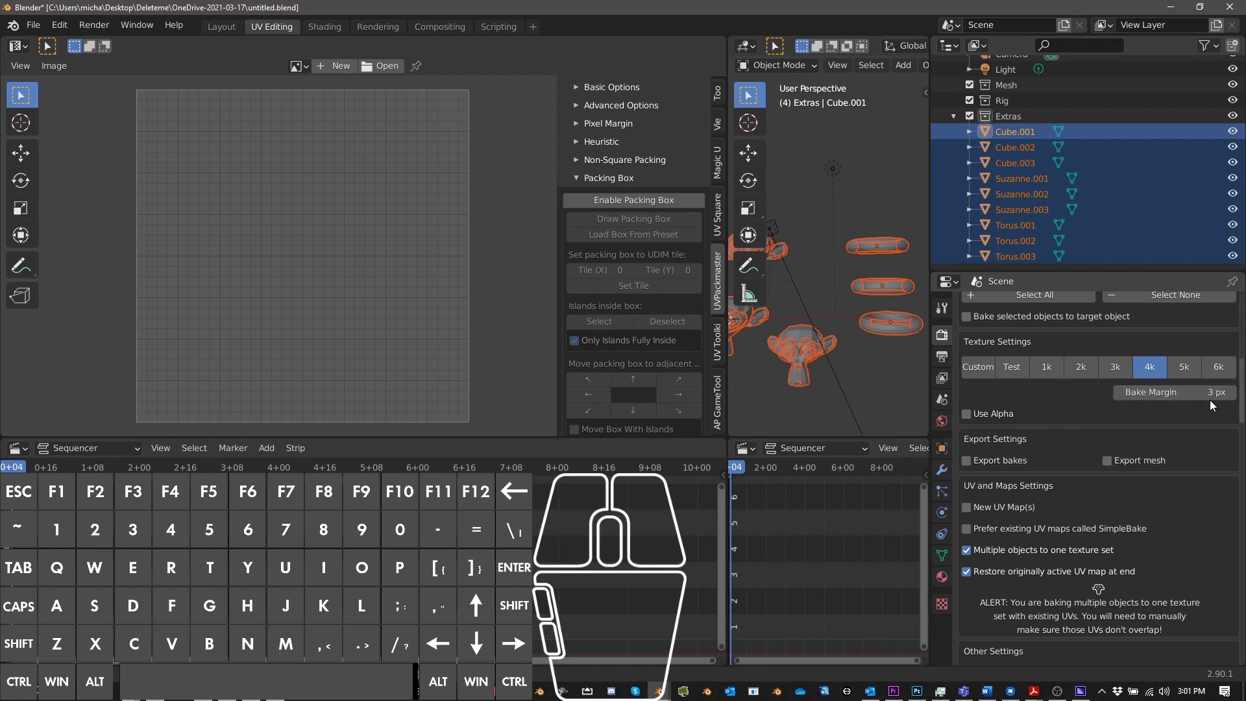
pyautogui.click(1124, 400)
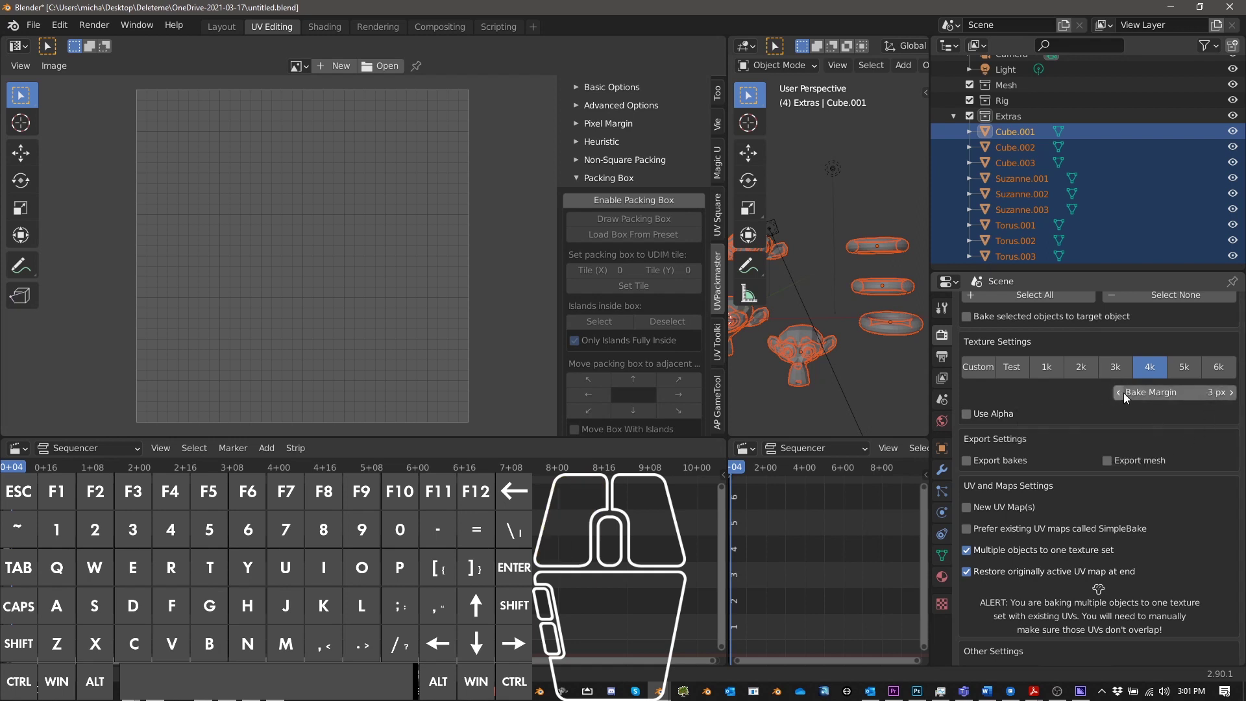
pyautogui.moveTo(1123, 392); pyautogui.dragTo(1114, 392)
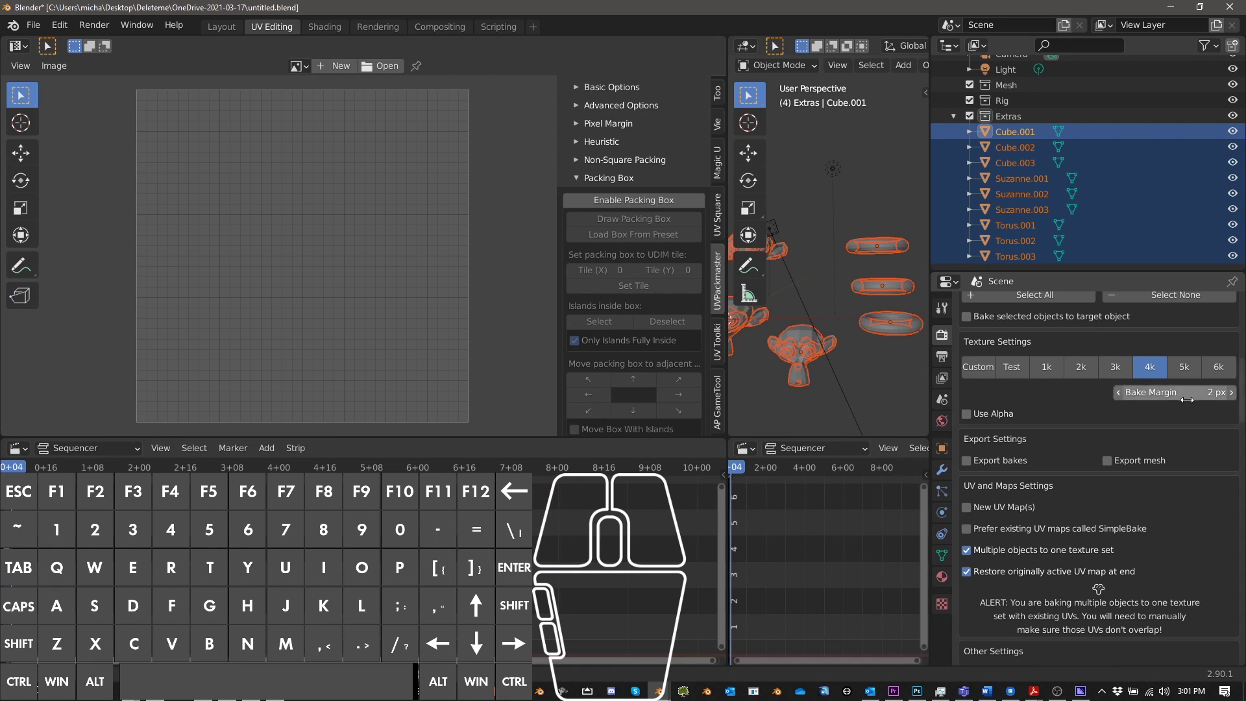
pyautogui.scroll(-1, 1070, 461)
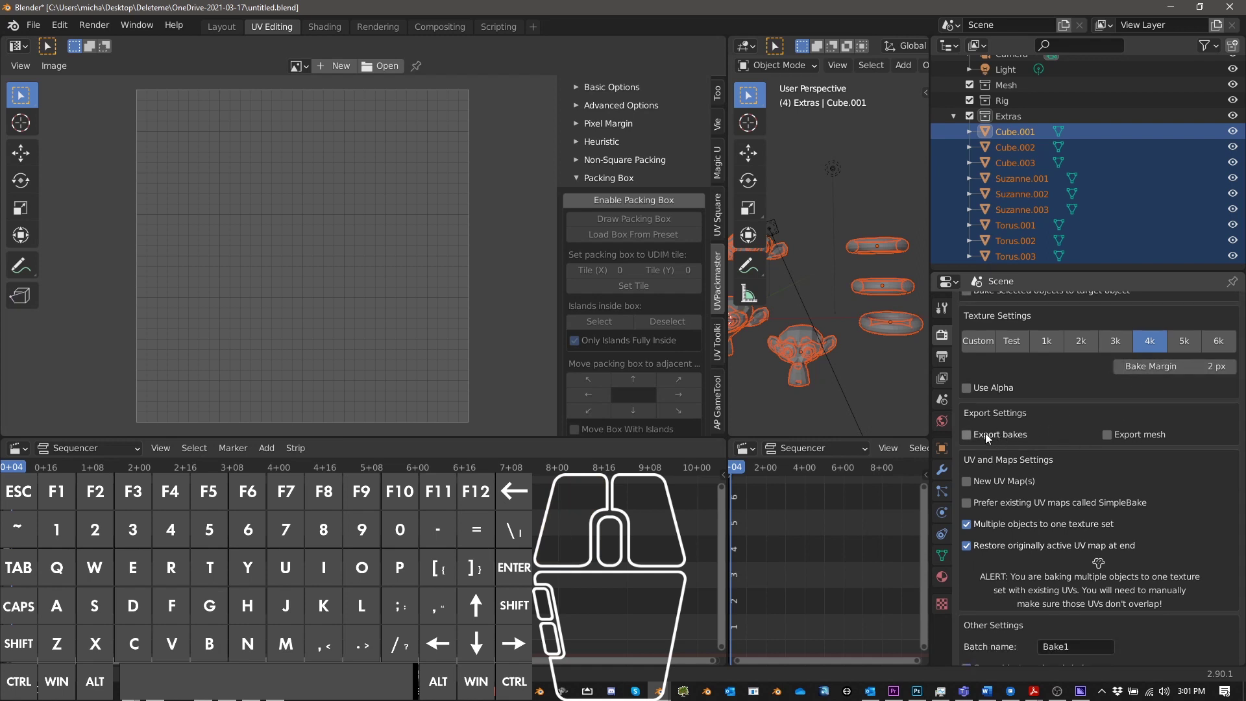
pyautogui.click(967, 434)
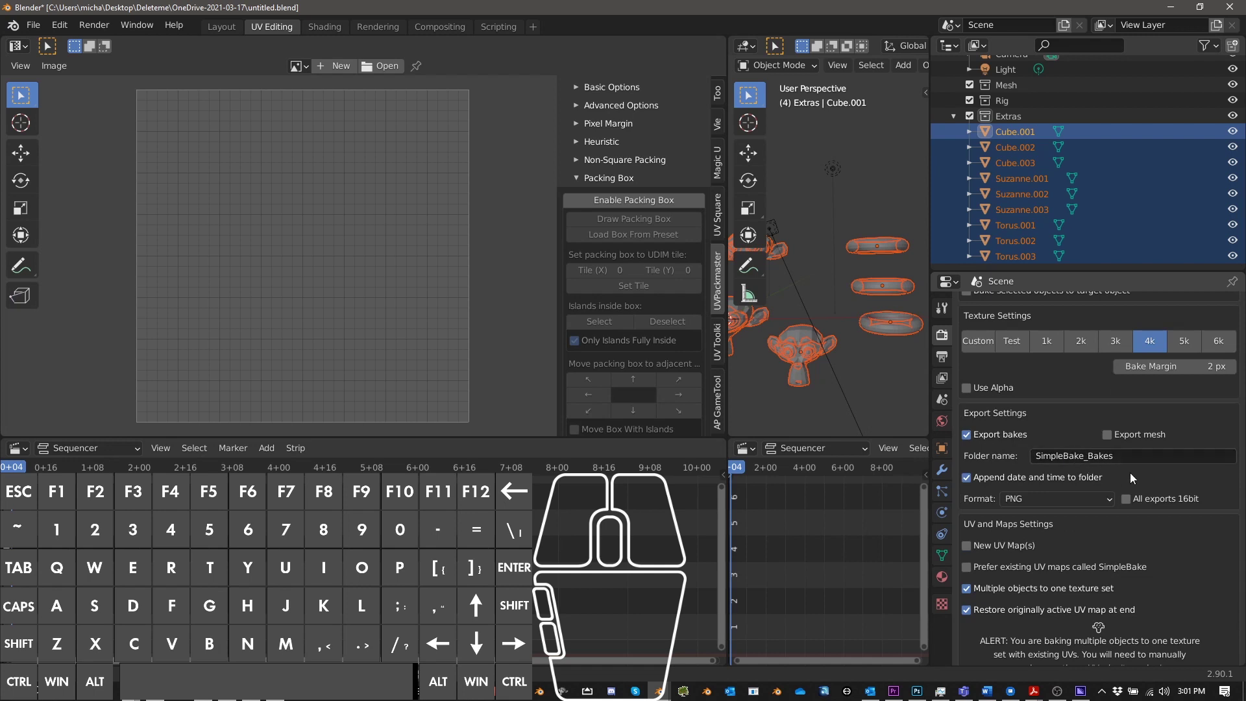
# Save the file and start baking the PBR maps of the selected objects in the foreground
pyautogui.scroll(-2, 1107, 522)
pyautogui.scroll(-1, 1016, 487)
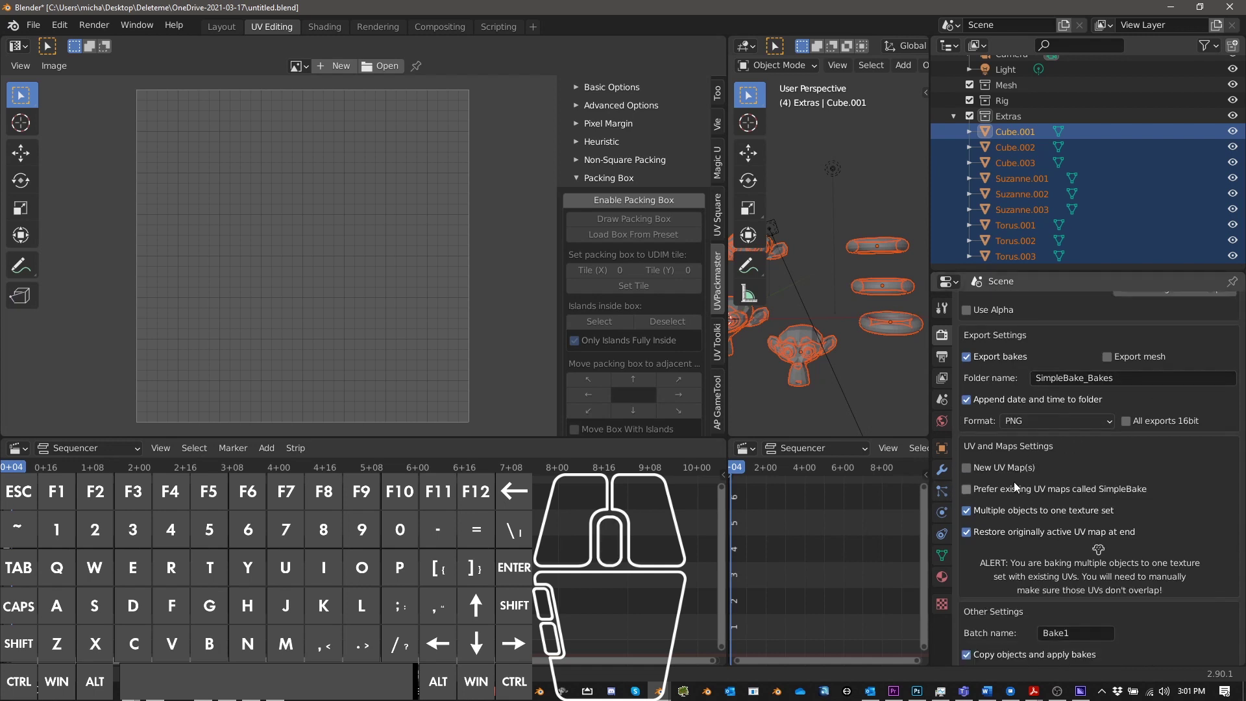
pyautogui.scroll(-1, 1015, 486)
pyautogui.scroll(-4, 1031, 565)
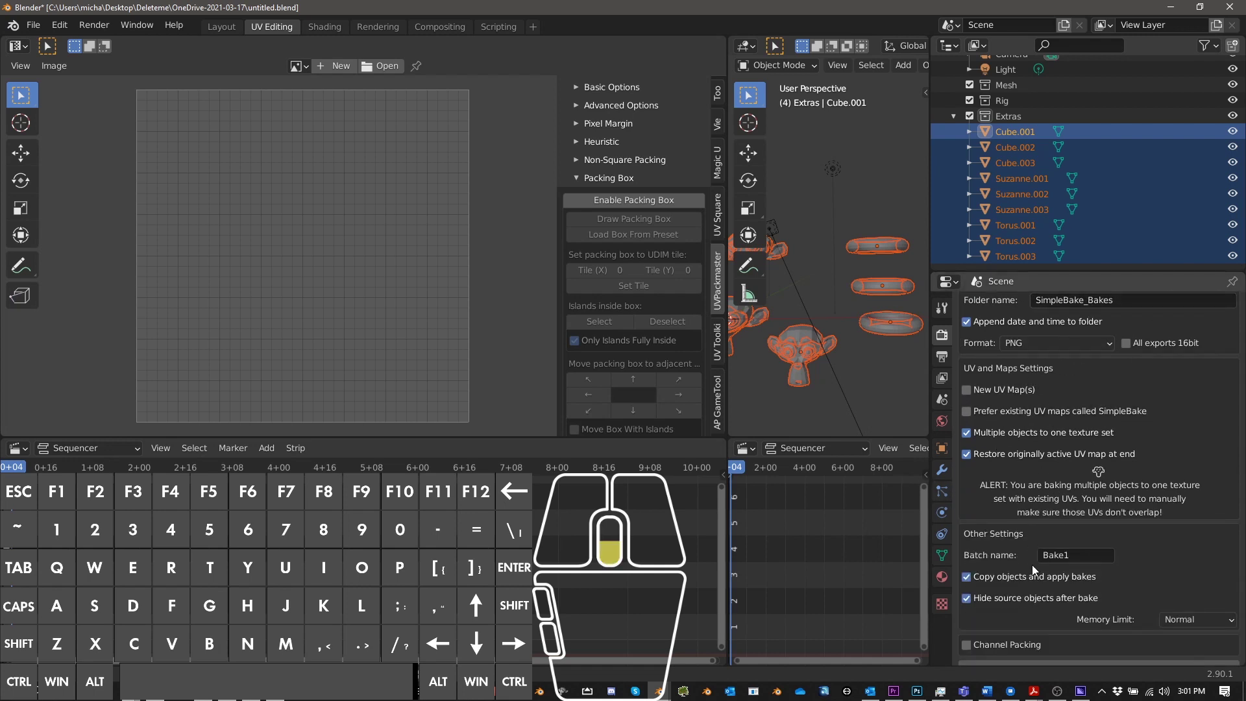
pyautogui.hotkey('ctrl', 's')
pyautogui.scroll(-5, 1032, 564)
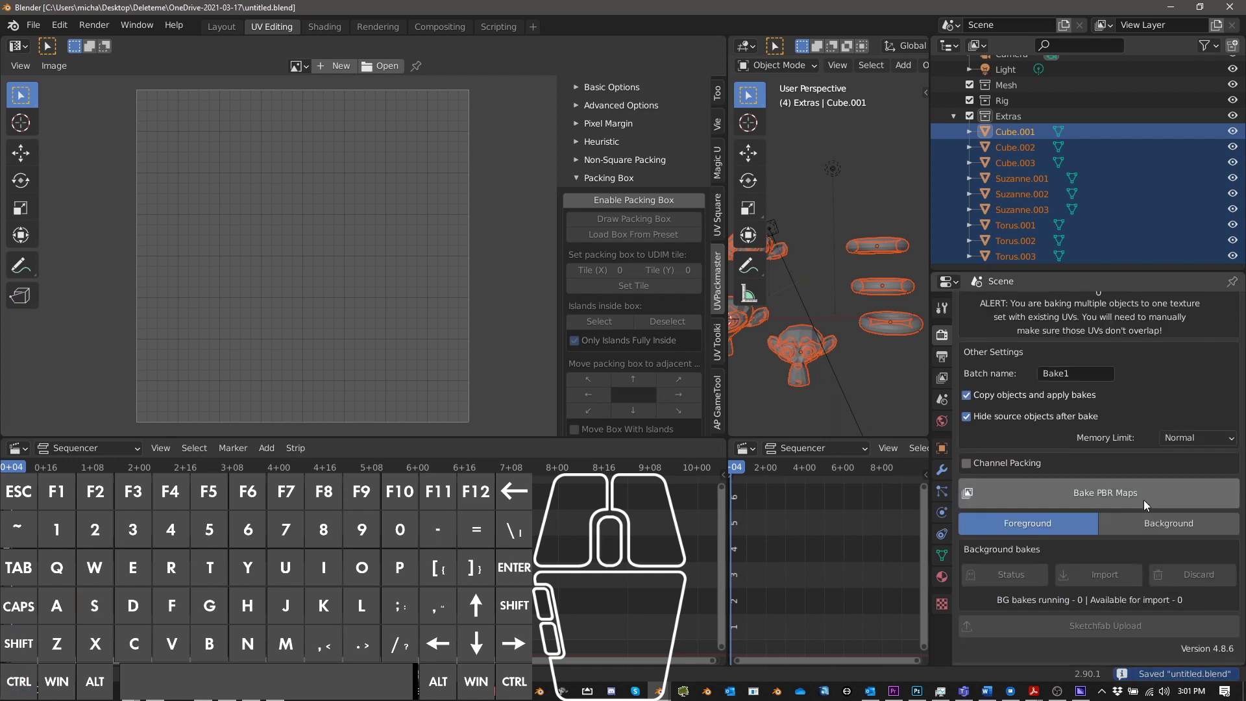
pyautogui.click(1101, 495)
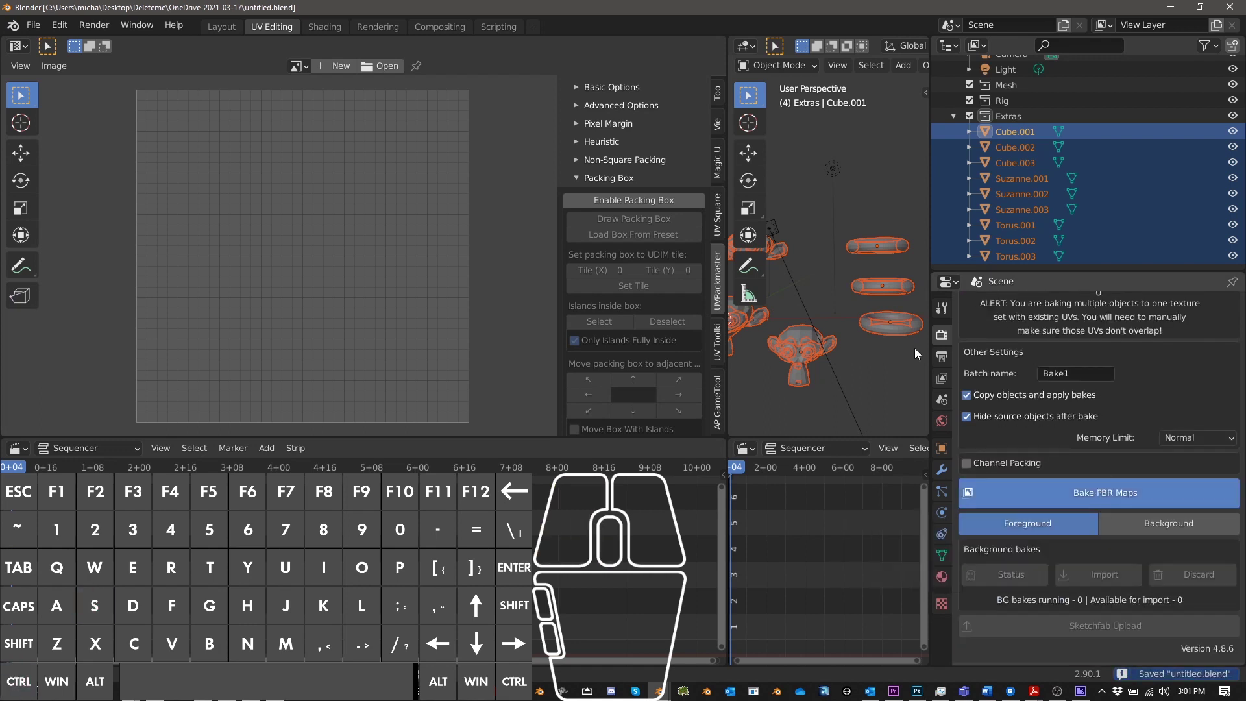
# Bring up the system console to follow the SimpleBake log until the bake is saved, and return to the Blender window
pyautogui.moveTo(656, 692)
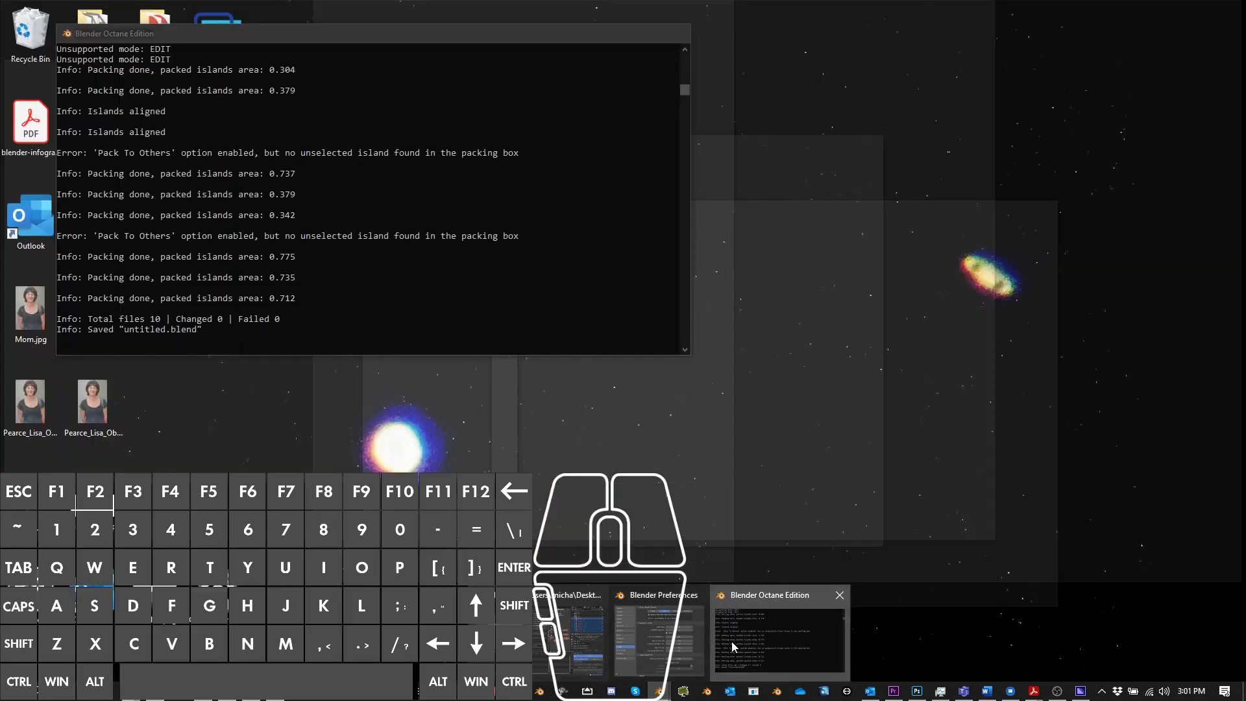
pyautogui.click(734, 647)
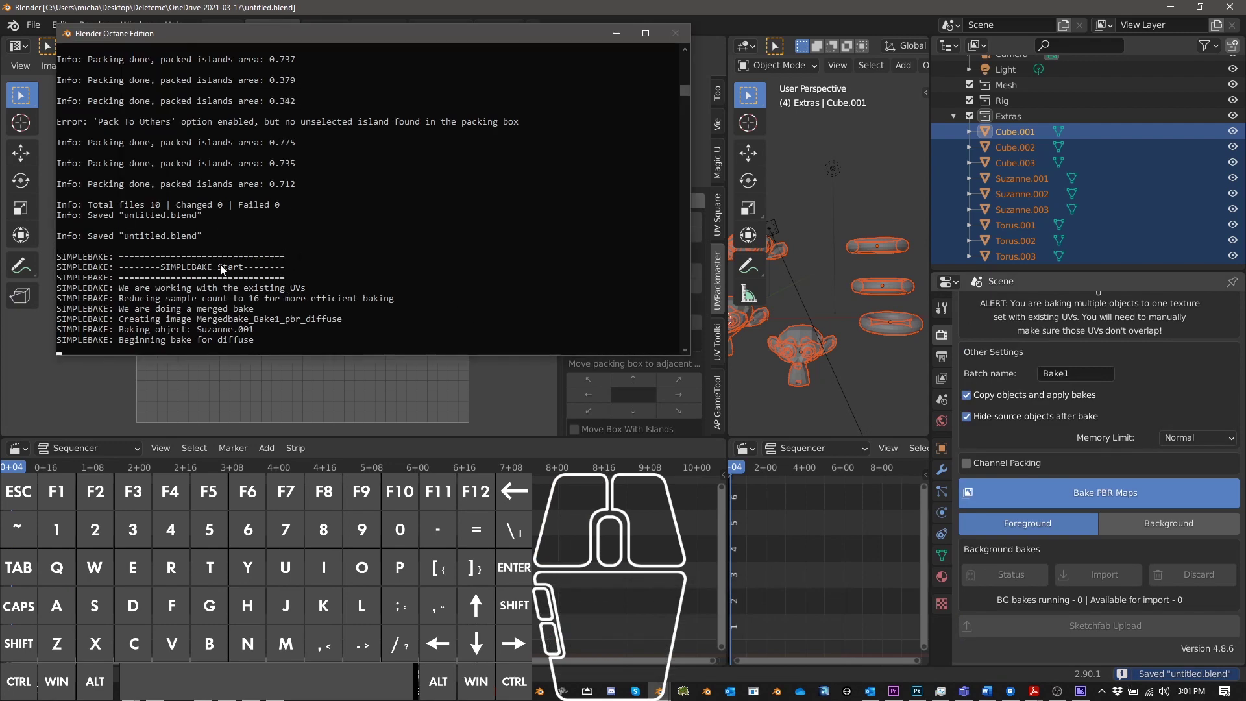
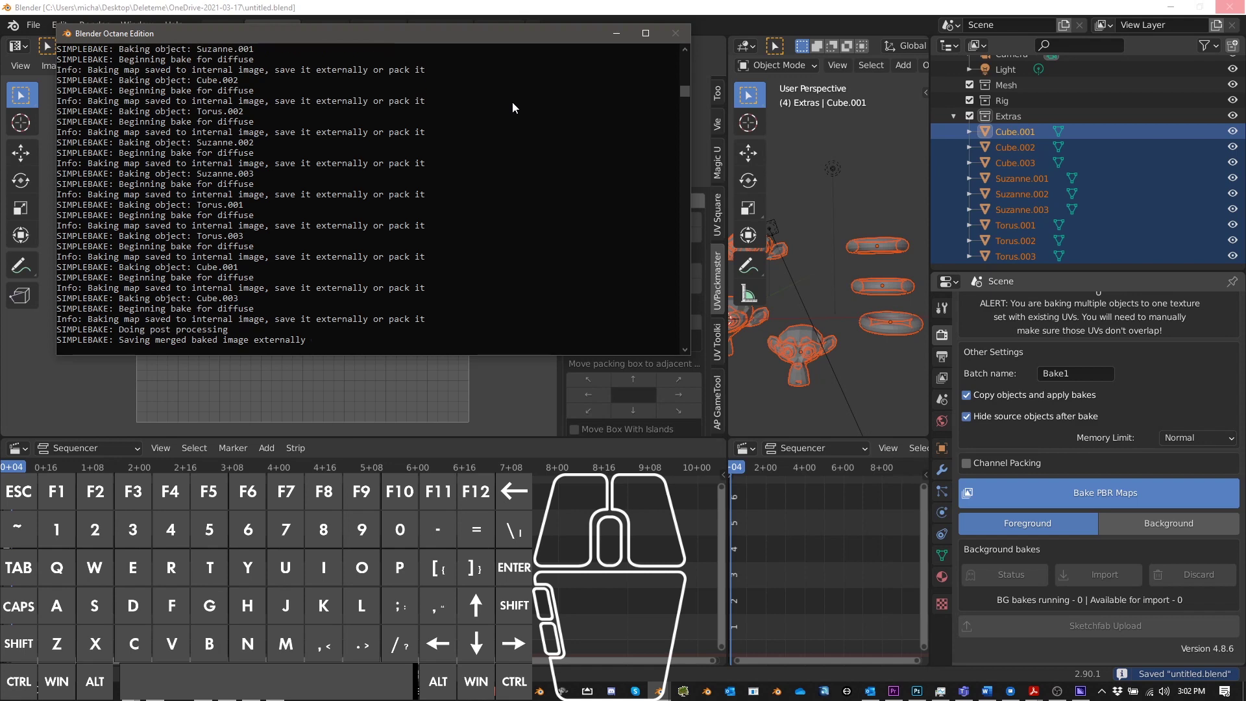
pyautogui.click(532, 381)
# Examine the merged baked diffuse image in the UV editor and the baked copies in the SimpleBake_Bakes collection
pyautogui.scroll(-6, 472, 345)
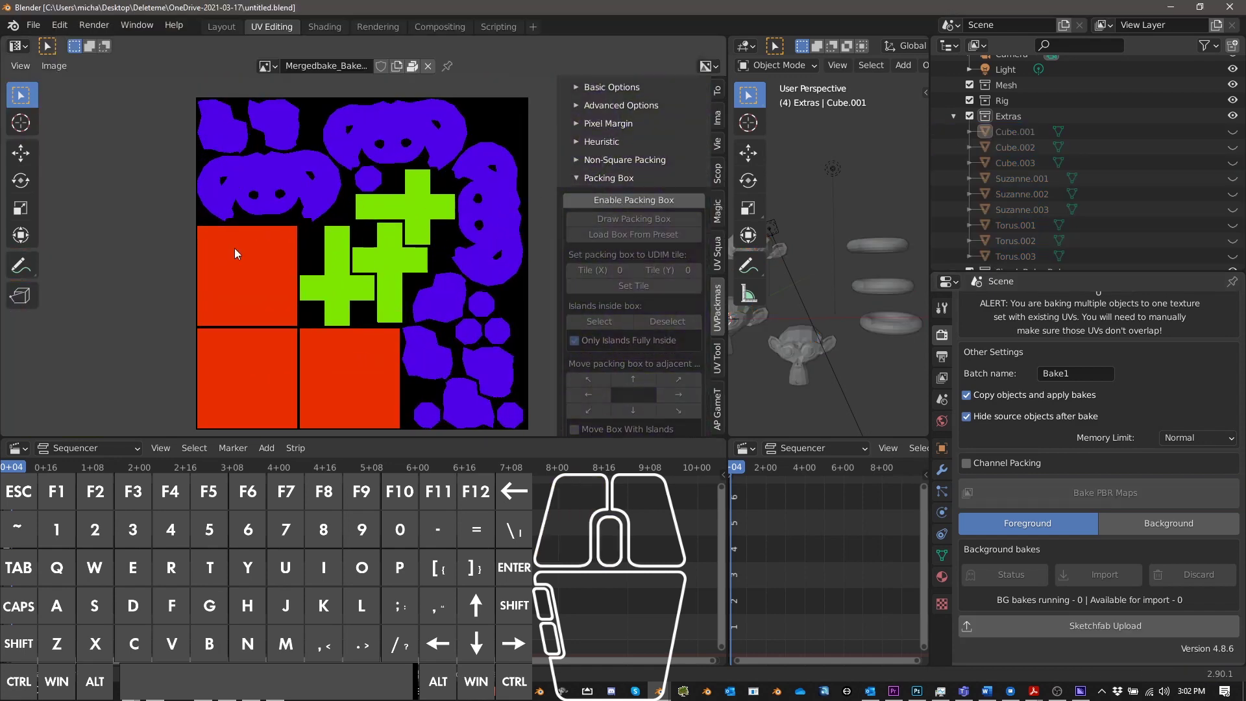
pyautogui.scroll(2, 272, 295)
pyautogui.scroll(1, 345, 270)
pyautogui.scroll(-1, 351, 280)
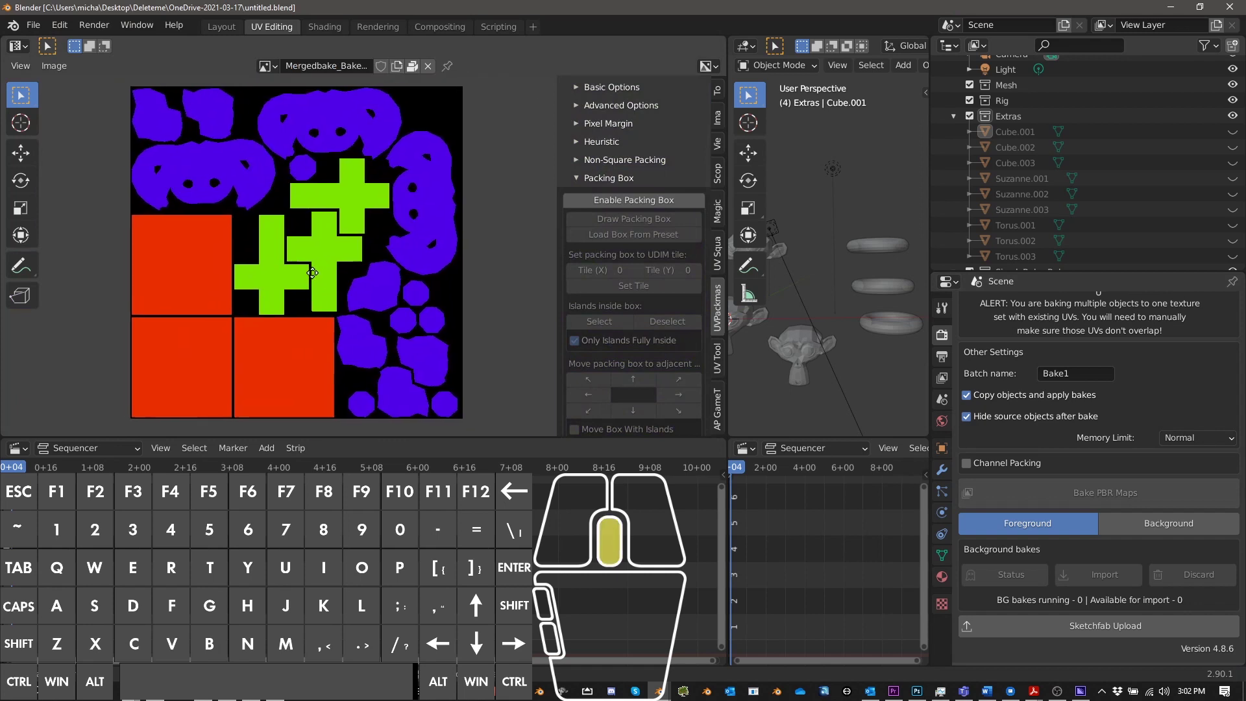
pyautogui.scroll(2, 318, 272)
pyautogui.scroll(-2, 318, 259)
pyautogui.moveTo(319, 258); pyautogui.dragTo(298, 268, button='middle')
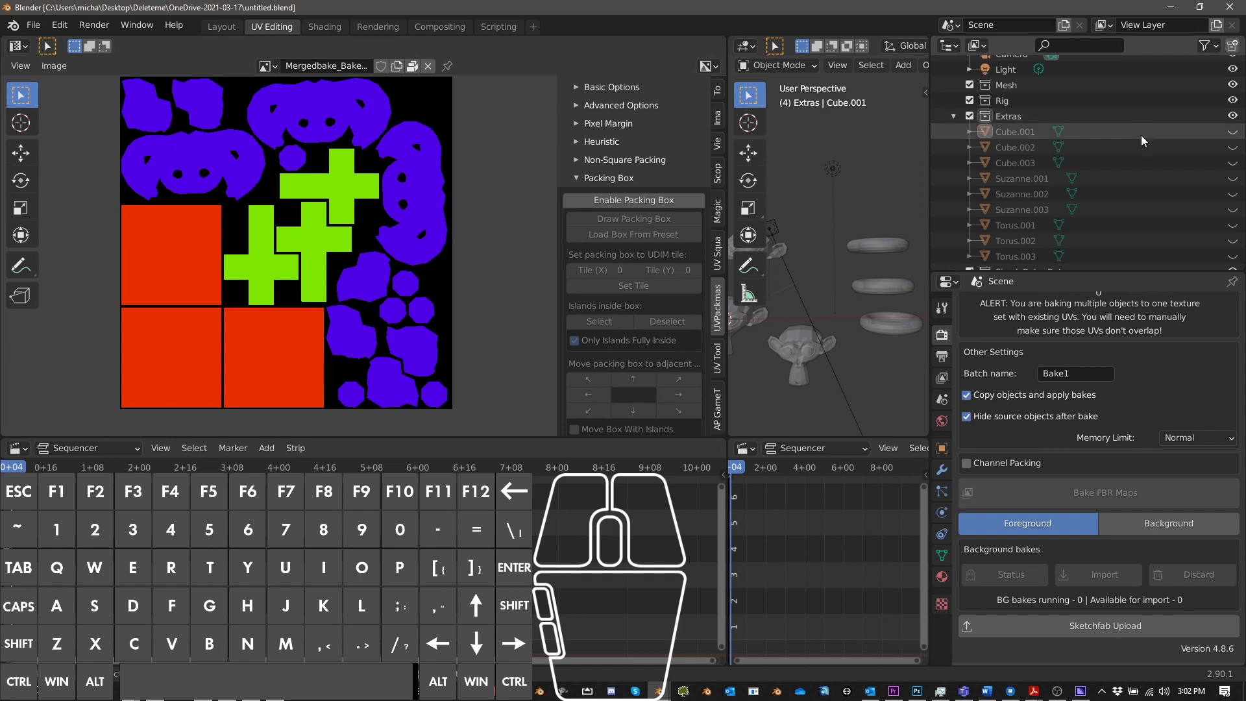
pyautogui.scroll(-5, 967, 129)
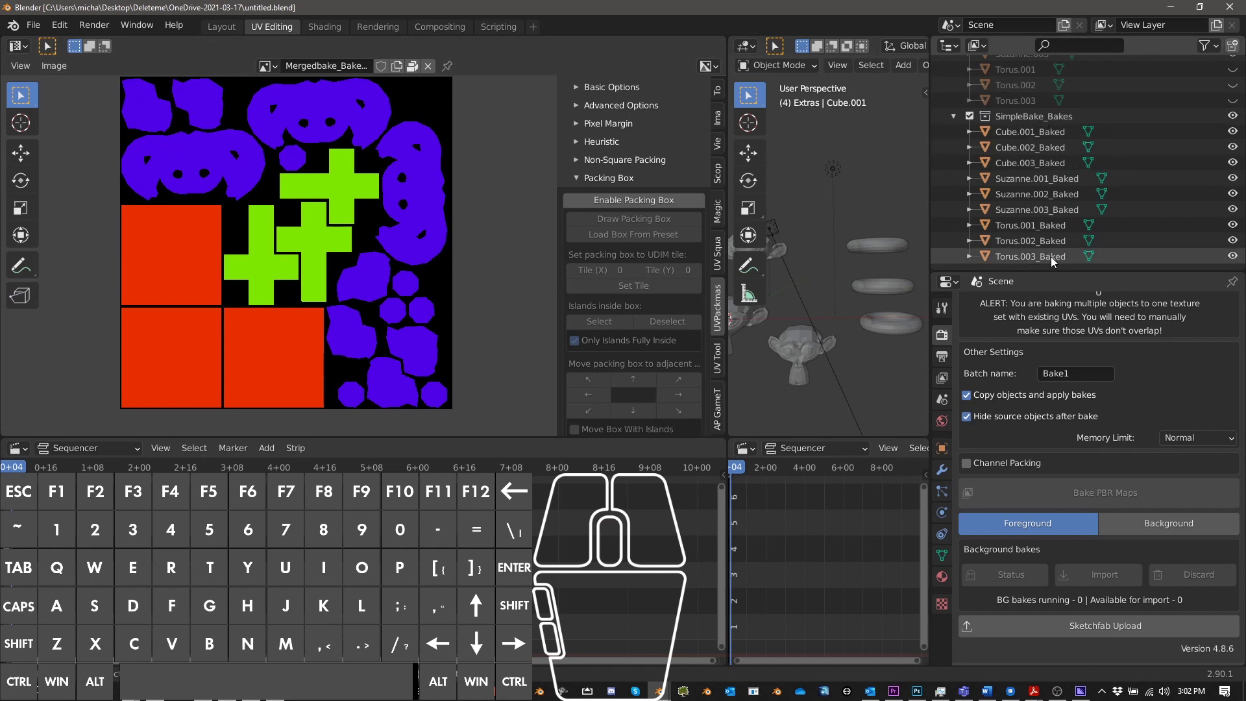
# In the Layout workspace, select baked monkeys, cubes and toruses one after another to check which material they use
pyautogui.click(221, 27)
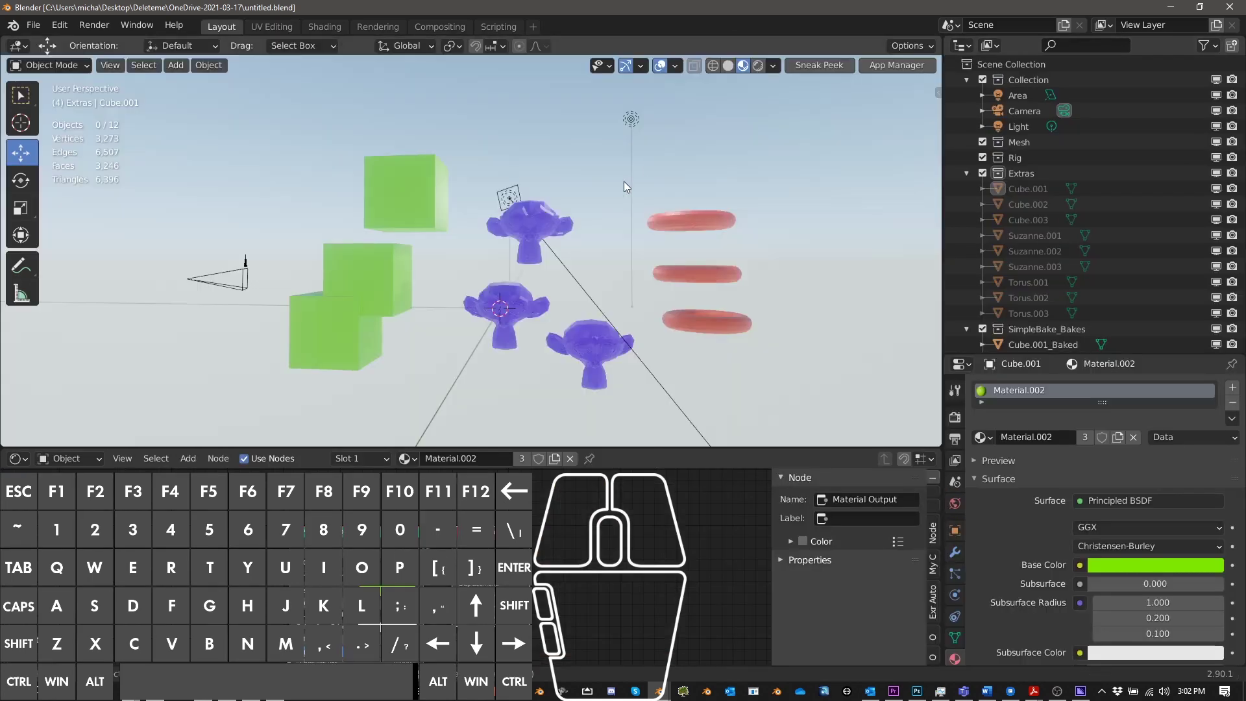
pyautogui.scroll(2, 632, 215)
pyautogui.scroll(2, 532, 230)
pyautogui.click(497, 245)
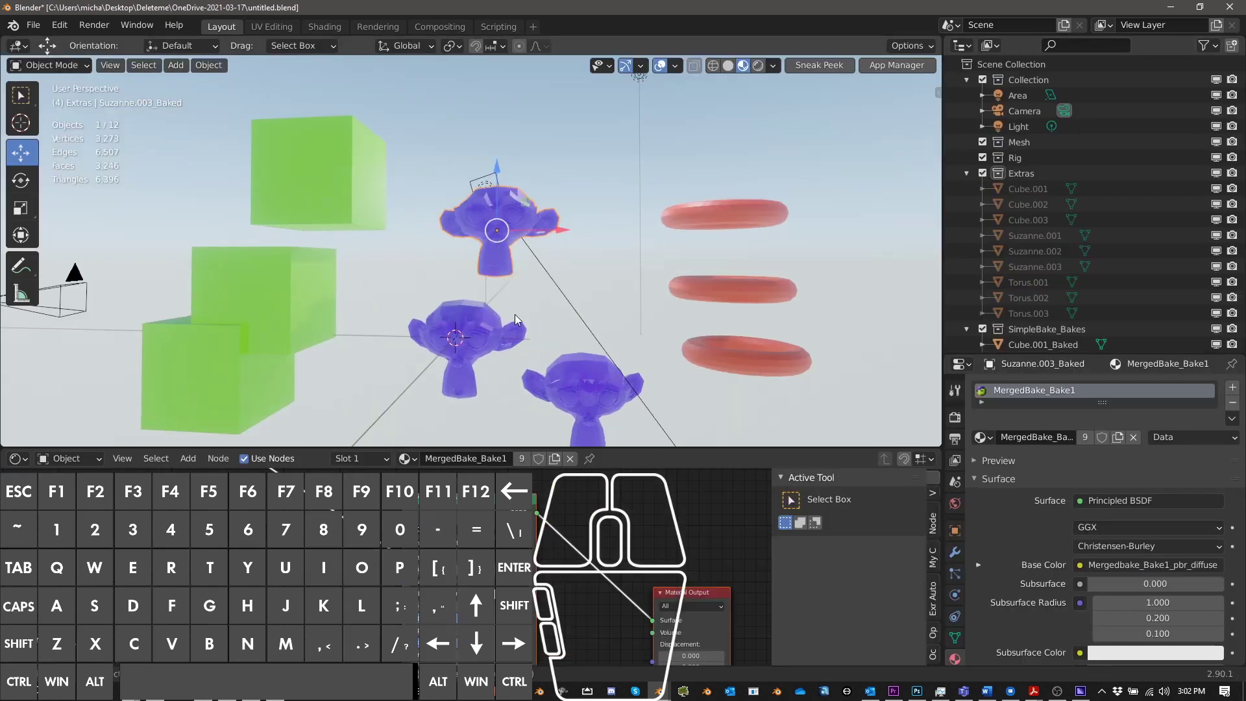
pyautogui.click(390, 343)
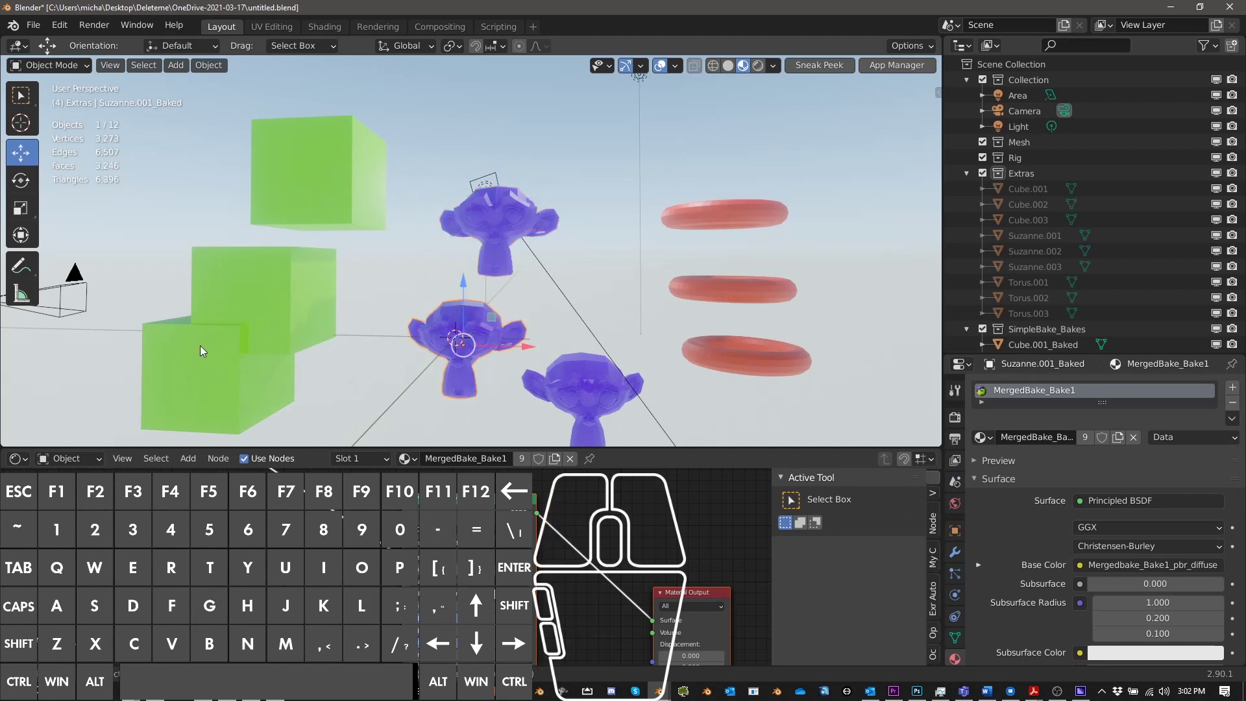
pyautogui.click(298, 262)
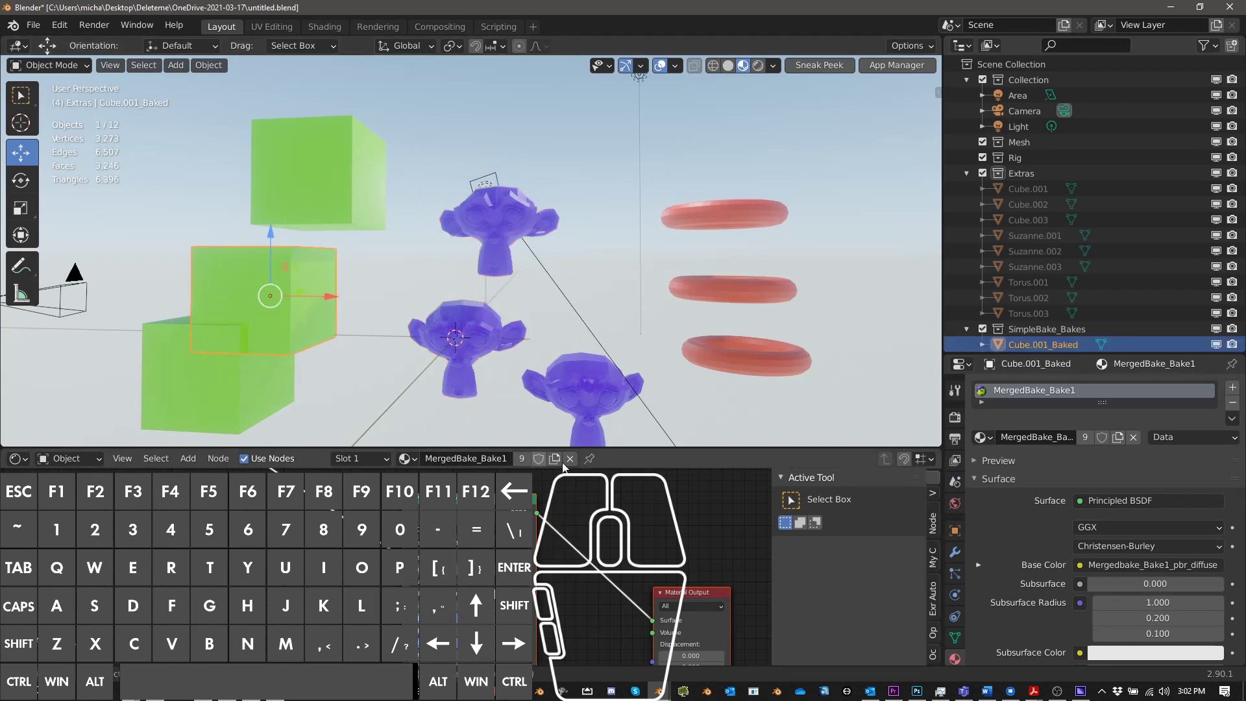
pyautogui.moveTo(591, 442); pyautogui.dragTo(591, 383)
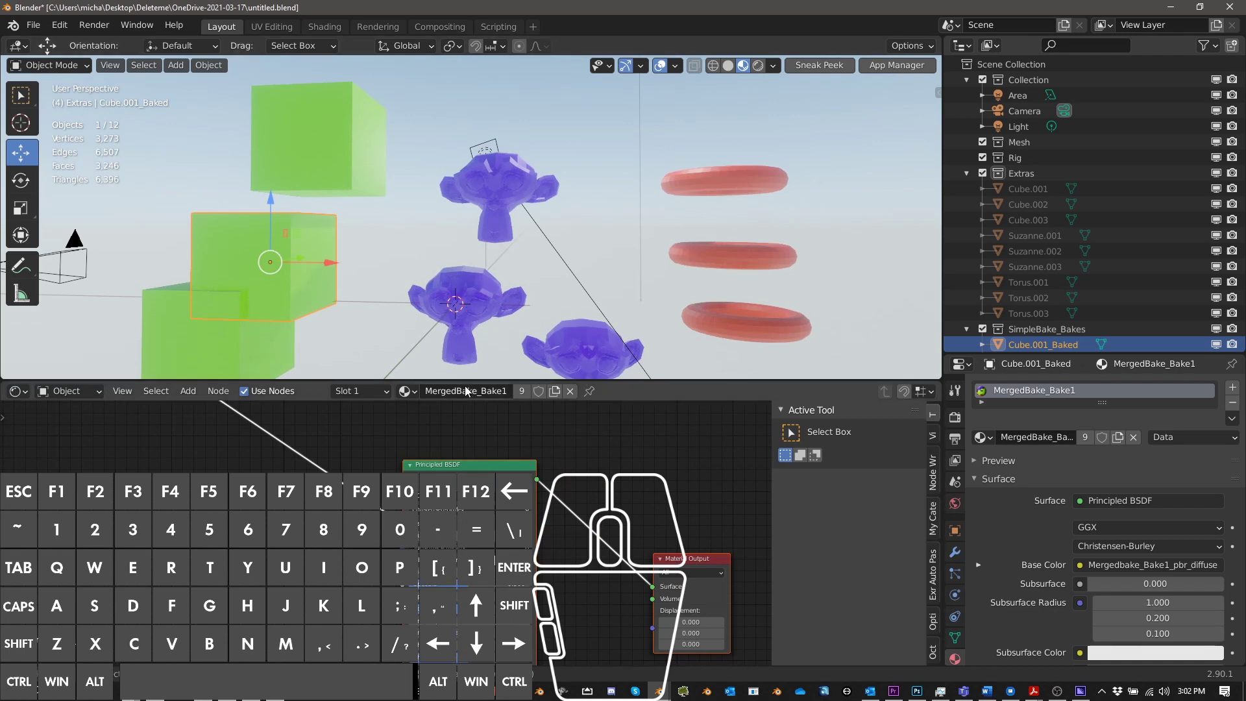
pyautogui.click(476, 313)
pyautogui.click(584, 344)
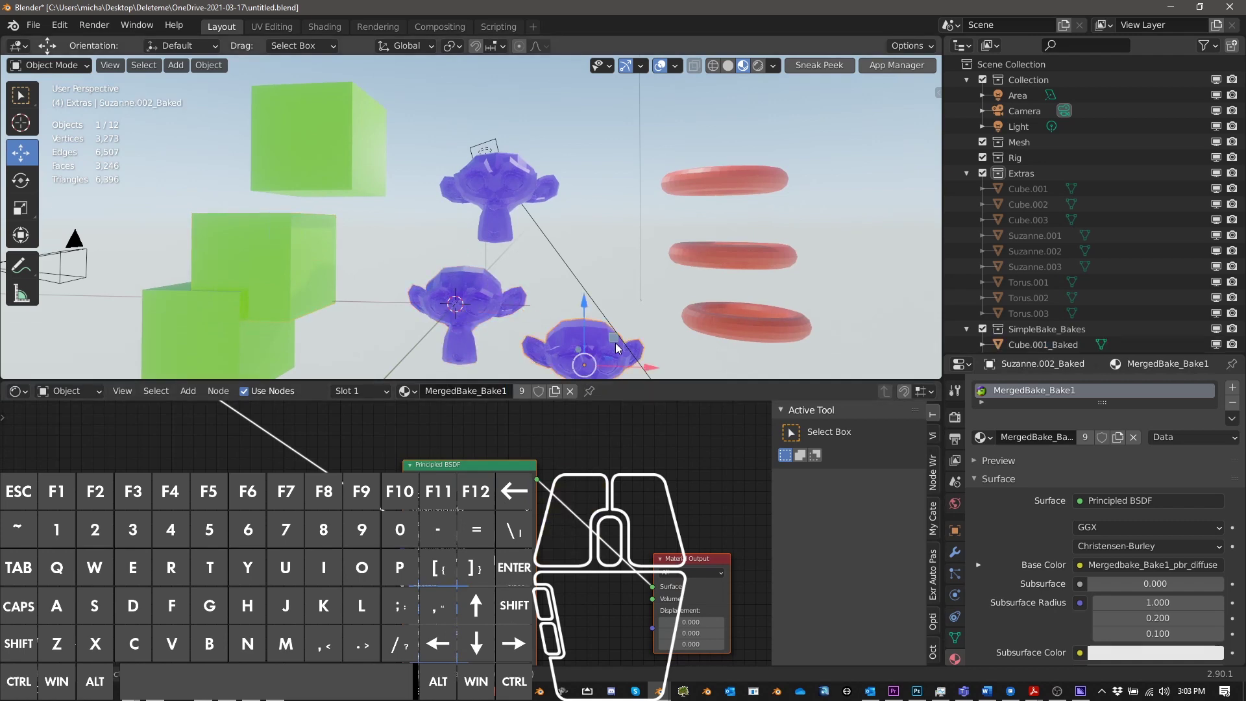
pyautogui.click(744, 323)
pyautogui.click(752, 259)
pyautogui.click(752, 192)
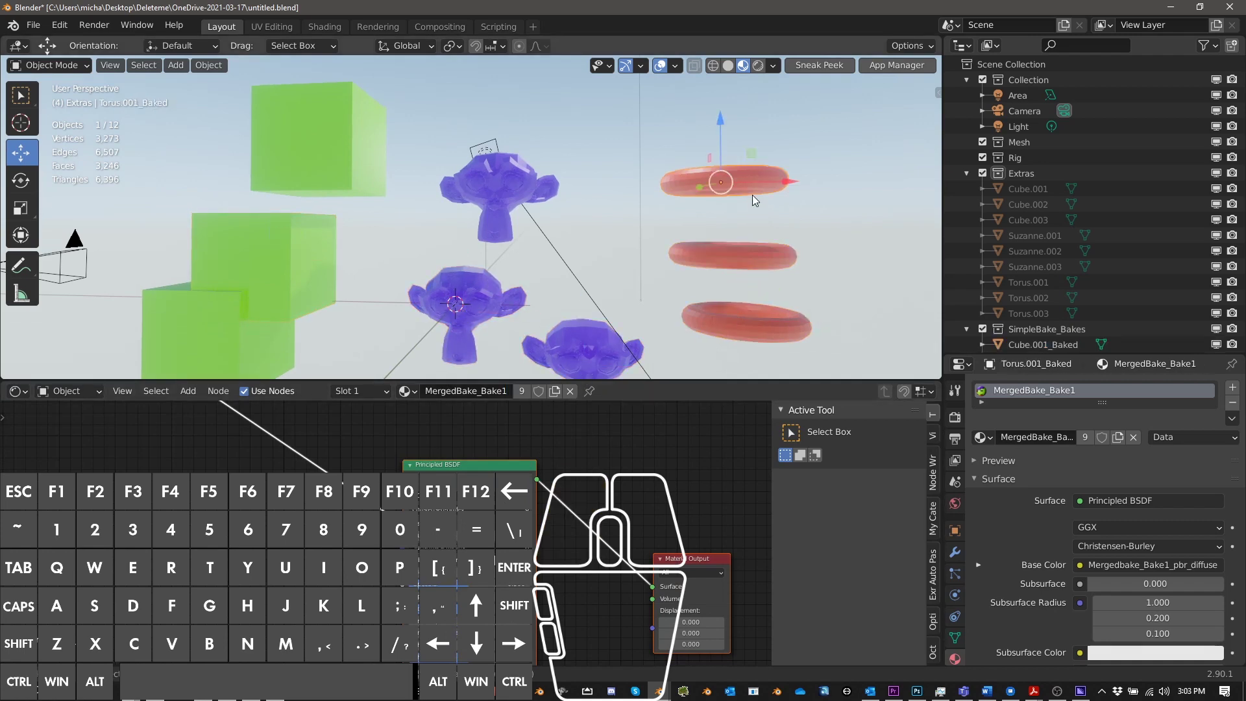
# Select all nine baked cubes, monkeys and toruses and join them into one object, with the uppermost torus as the active object
pyautogui.click(257, 258)
pyautogui.keyDown('shift'); pyautogui.click(229, 317); pyautogui.keyUp('shift')
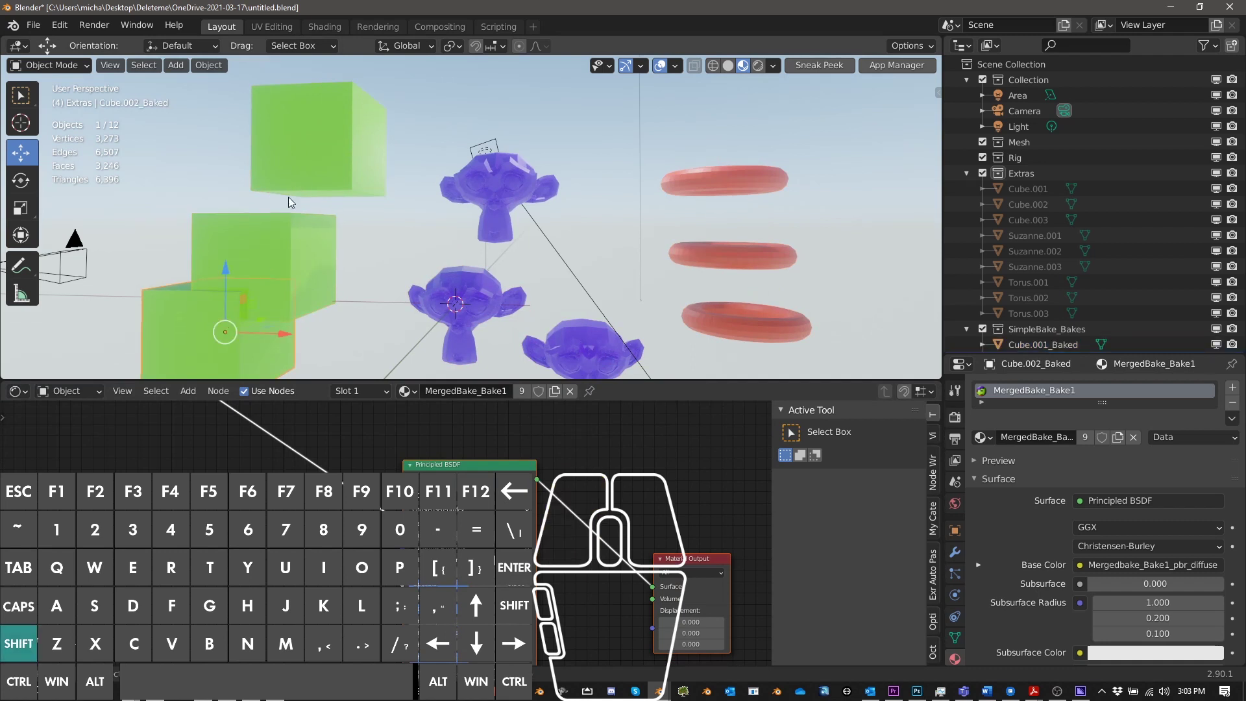
pyautogui.keyDown('shift'); pyautogui.click(305, 212); pyautogui.keyUp('shift')
pyautogui.keyDown('shift'); pyautogui.click(338, 141); pyautogui.keyUp('shift')
pyautogui.keyDown('shift'); pyautogui.click(464, 181); pyautogui.keyUp('shift')
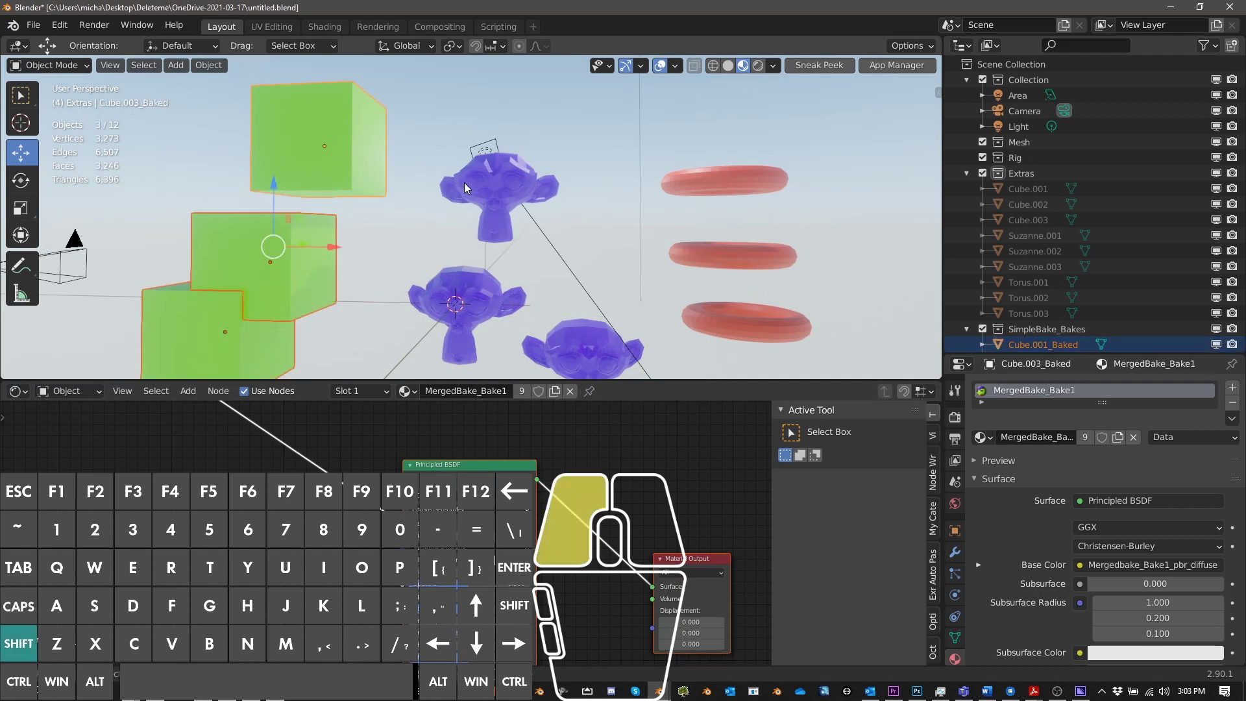
pyautogui.keyDown('shift'); pyautogui.click(459, 289); pyautogui.keyUp('shift')
pyautogui.keyDown('shift'); pyautogui.click(557, 337); pyautogui.keyUp('shift')
pyautogui.keyDown('shift'); pyautogui.click(721, 307); pyautogui.keyUp('shift')
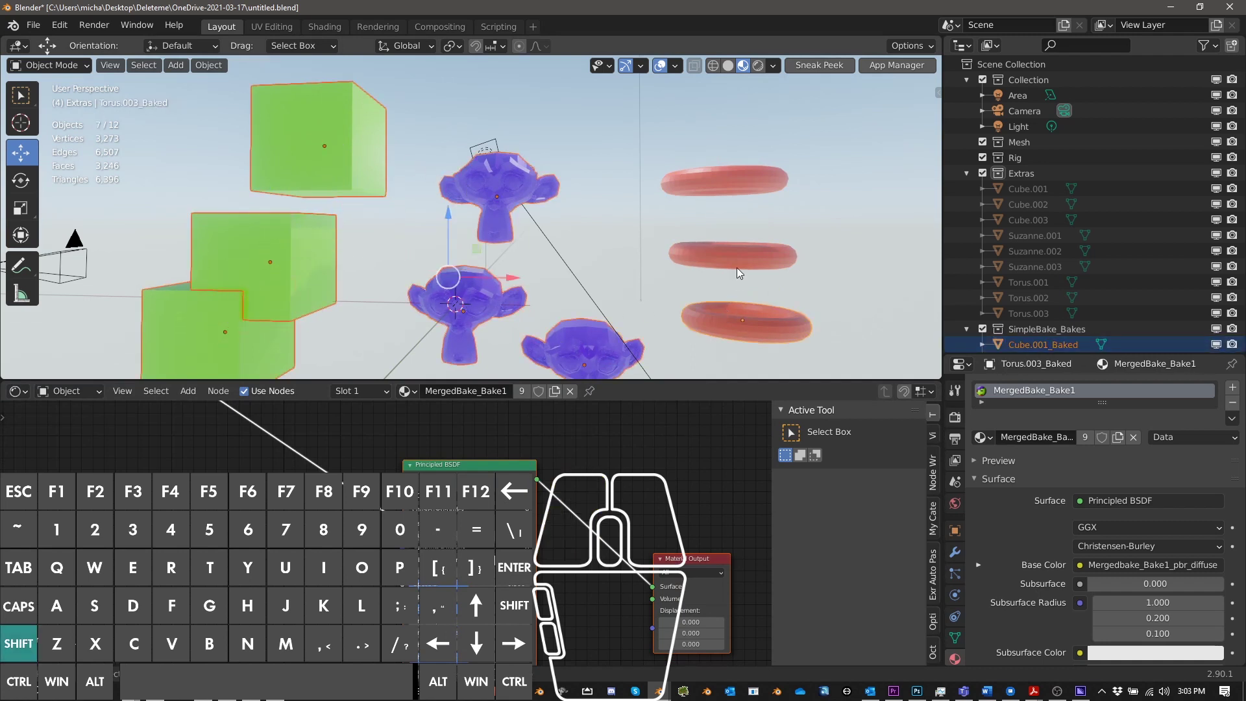
pyautogui.keyDown('shift'); pyautogui.click(737, 264); pyautogui.keyUp('shift')
pyautogui.keyDown('shift'); pyautogui.click(740, 185); pyautogui.keyUp('shift')
pyautogui.keyDown('ctrl'); pyautogui.click(740, 186); pyautogui.keyUp('ctrl')
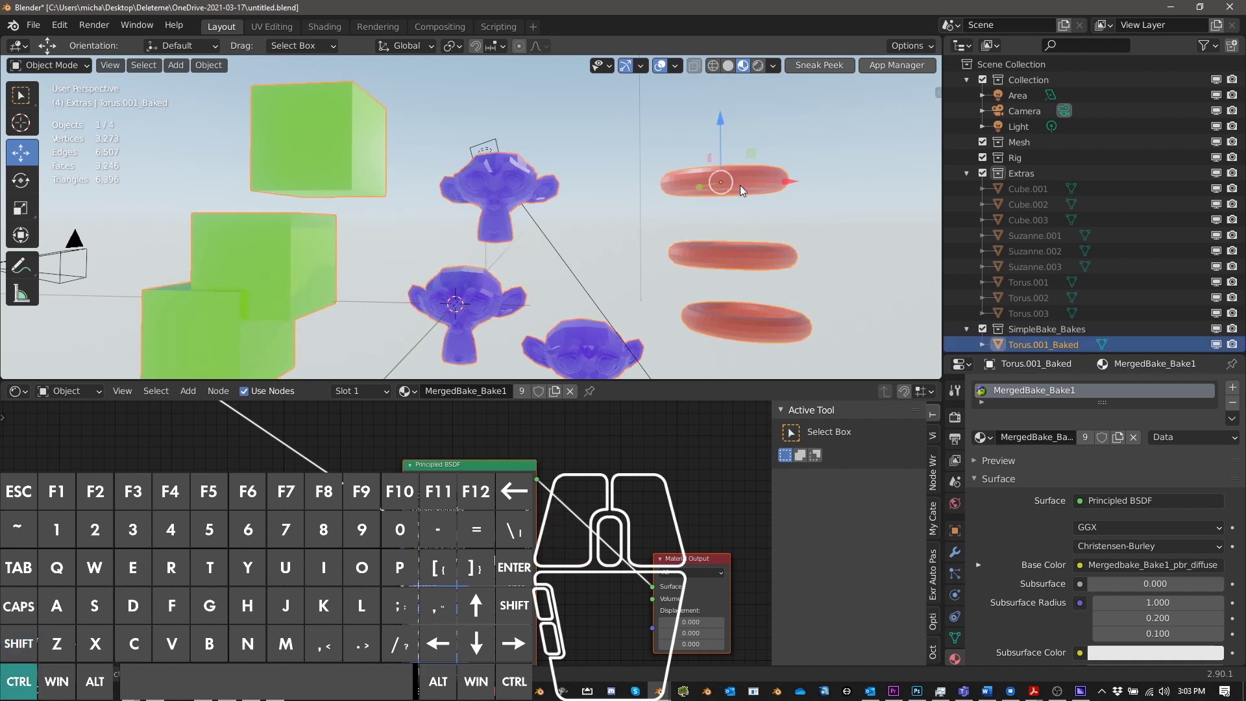
pyautogui.scroll(-1, 1160, 294)
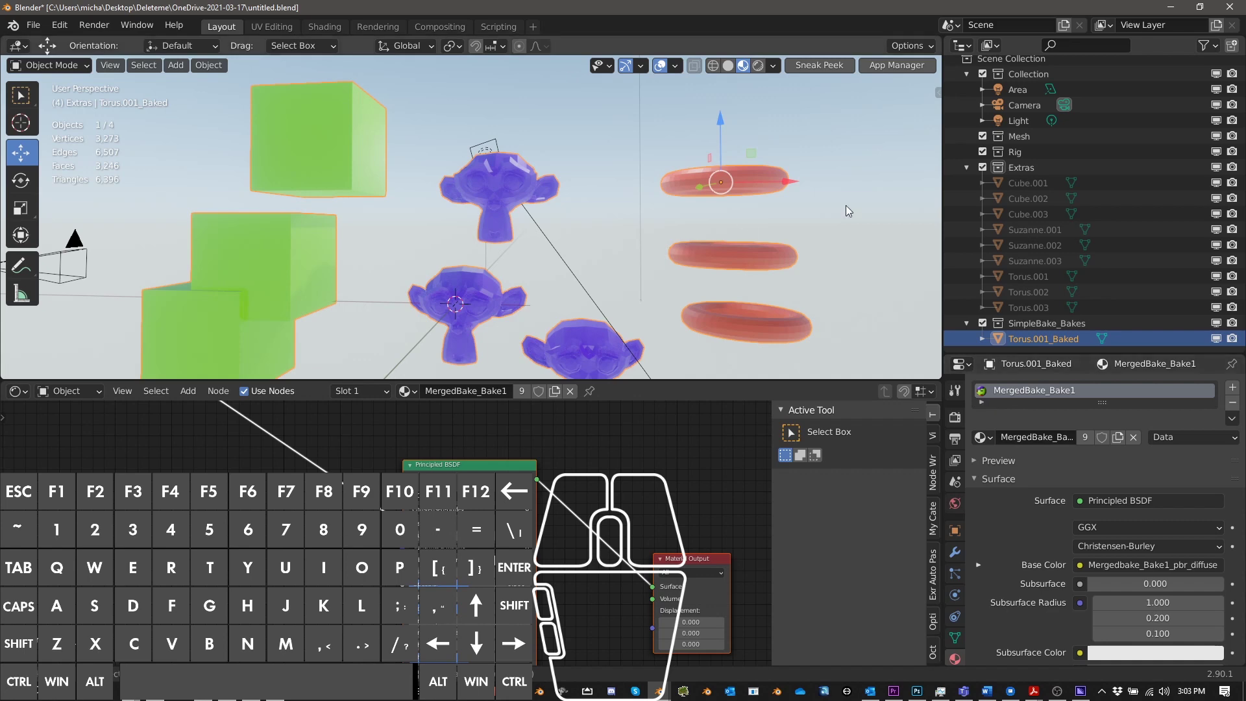
# Show the joined object in Edit Mode in the UV Editing workspace and examine its UV islands over the baked texture
pyautogui.scroll(-4, 601, 212)
pyautogui.hotkey('ctrl', 'pagedown')
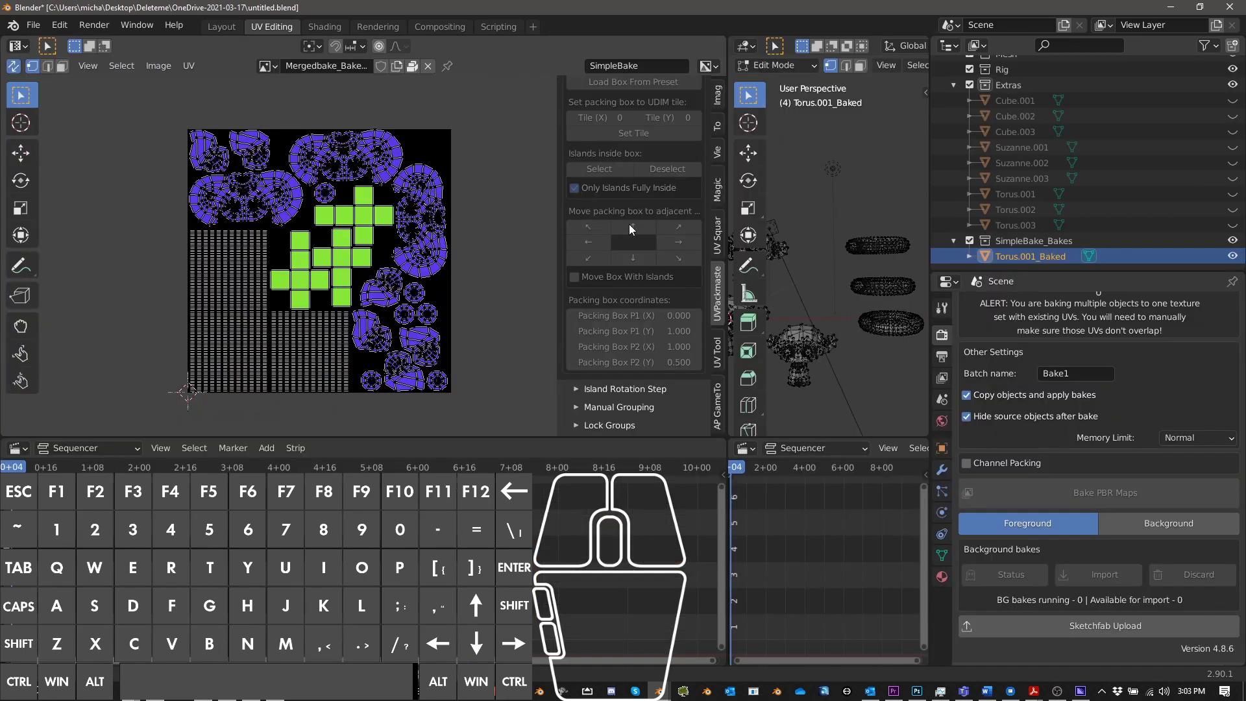
pyautogui.scroll(8, 636, 285)
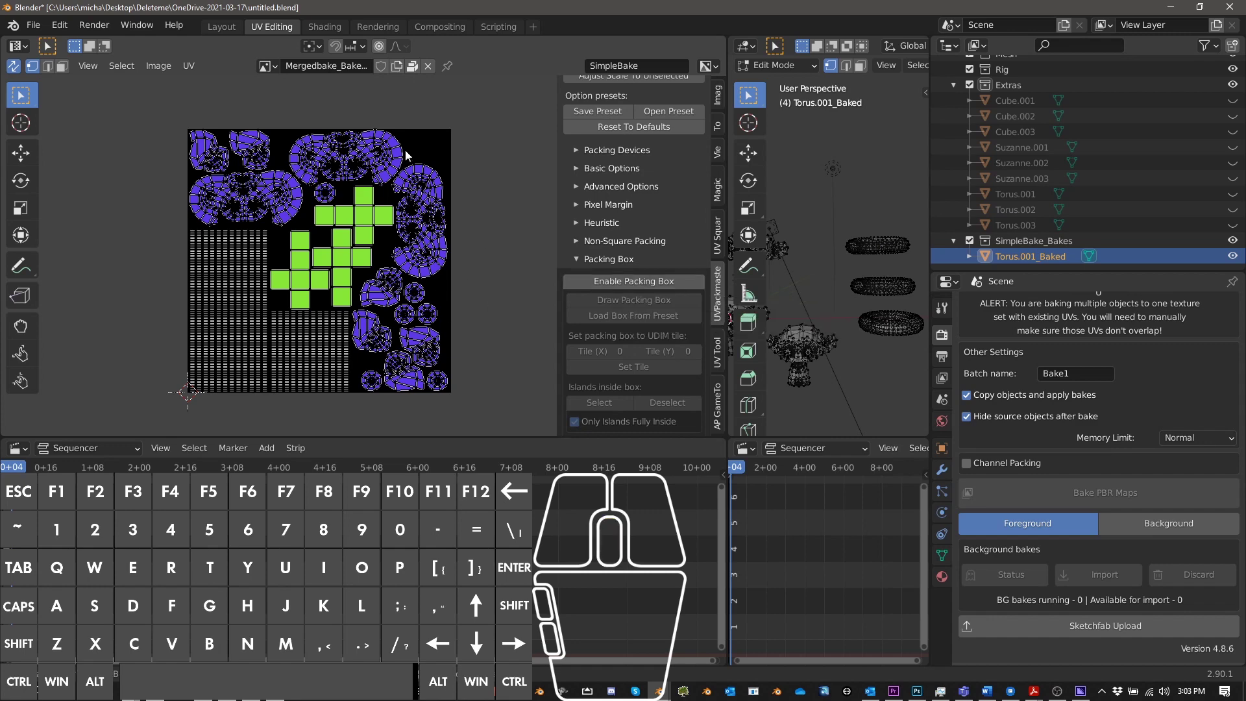
pyautogui.scroll(3, 643, 275)
pyautogui.scroll(2, 521, 283)
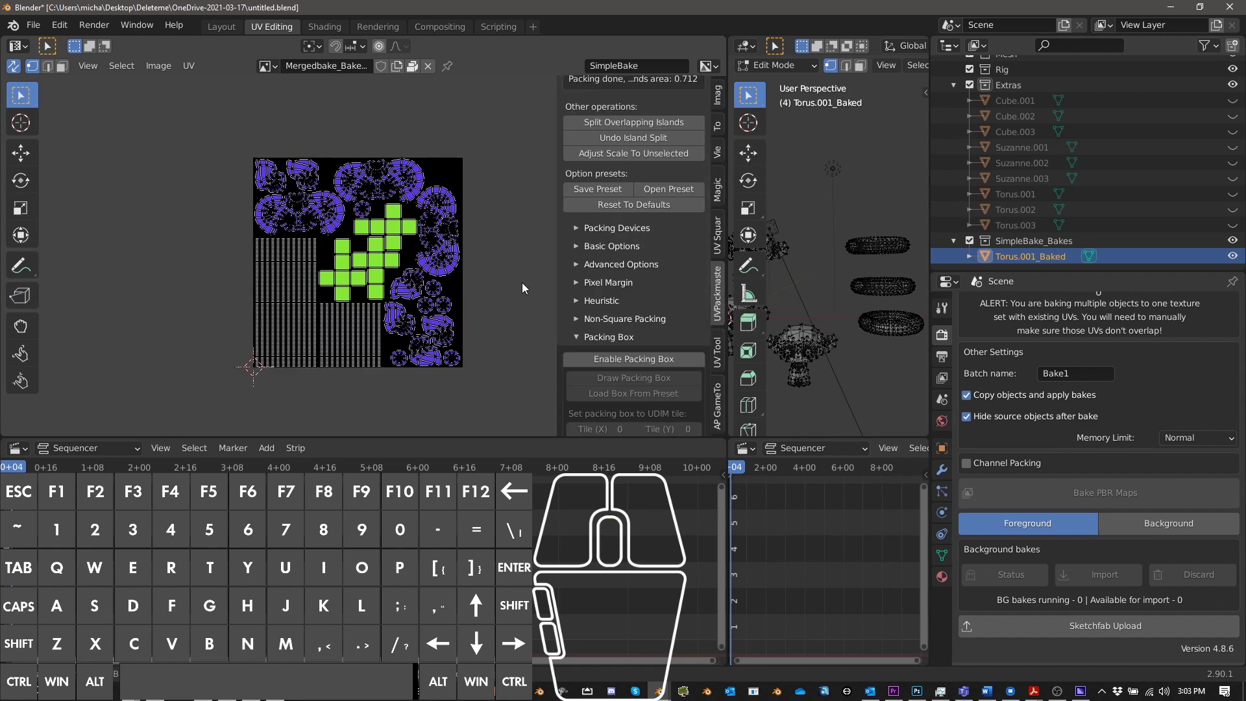
pyautogui.scroll(-2, 409, 278)
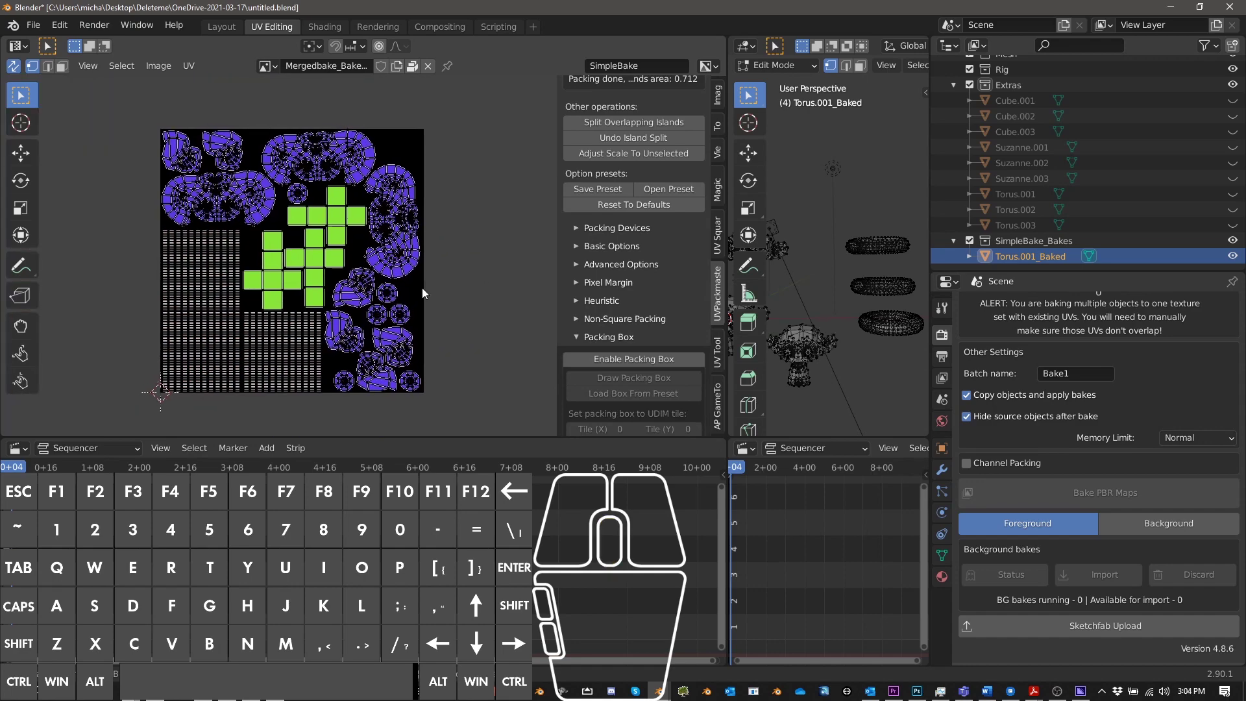
pyautogui.scroll(2, 332, 358)
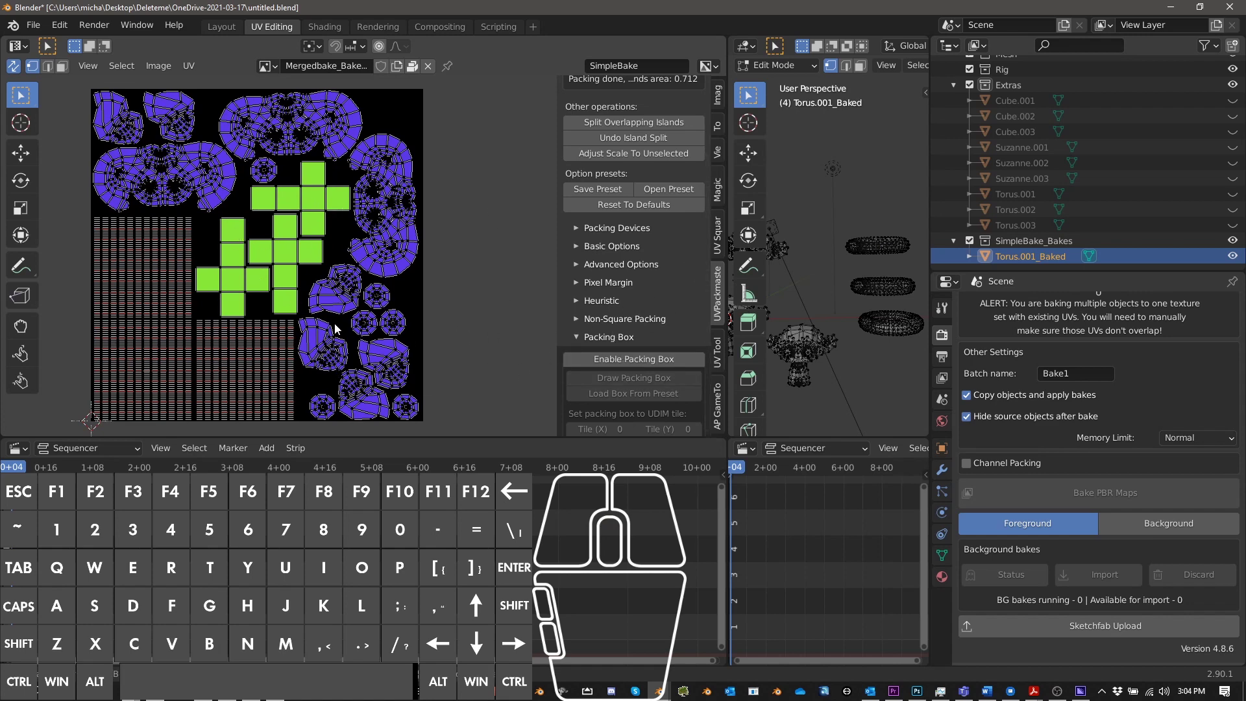
pyautogui.scroll(1, 360, 318)
pyautogui.scroll(-1, 383, 301)
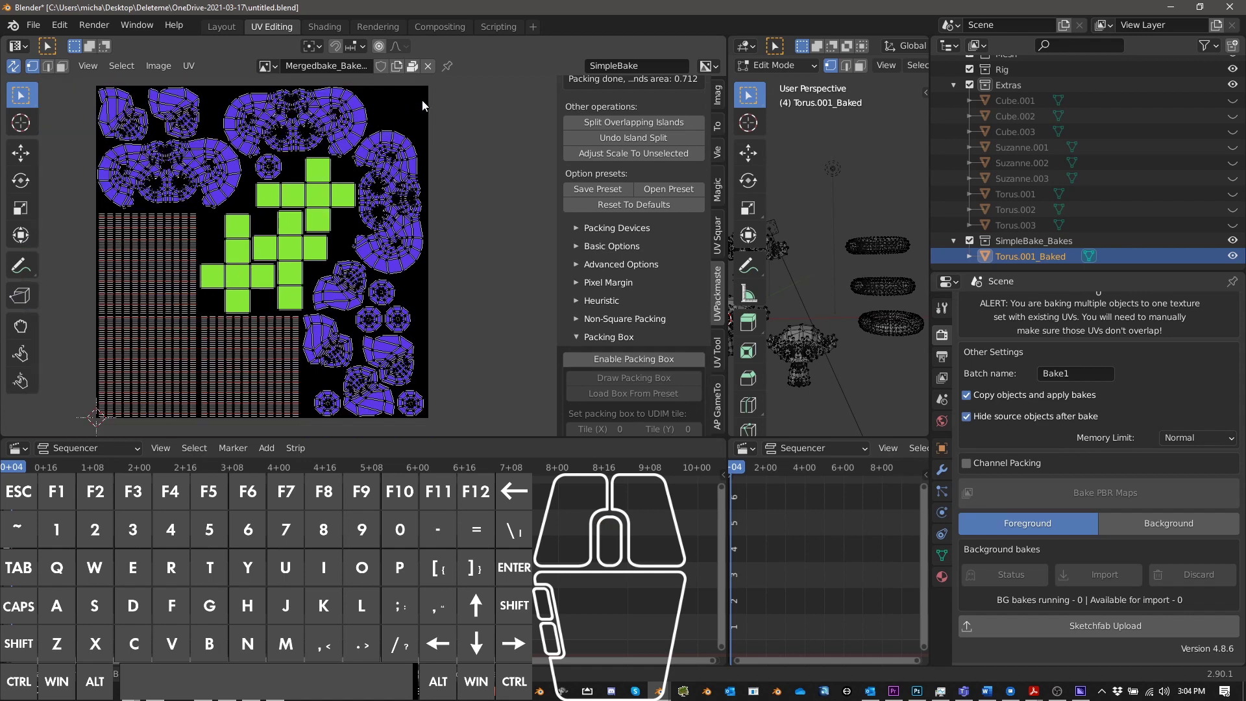
# Select one small round monkey-eye UV island and move it into the empty upper-right corner of the layout
pyautogui.press('l')
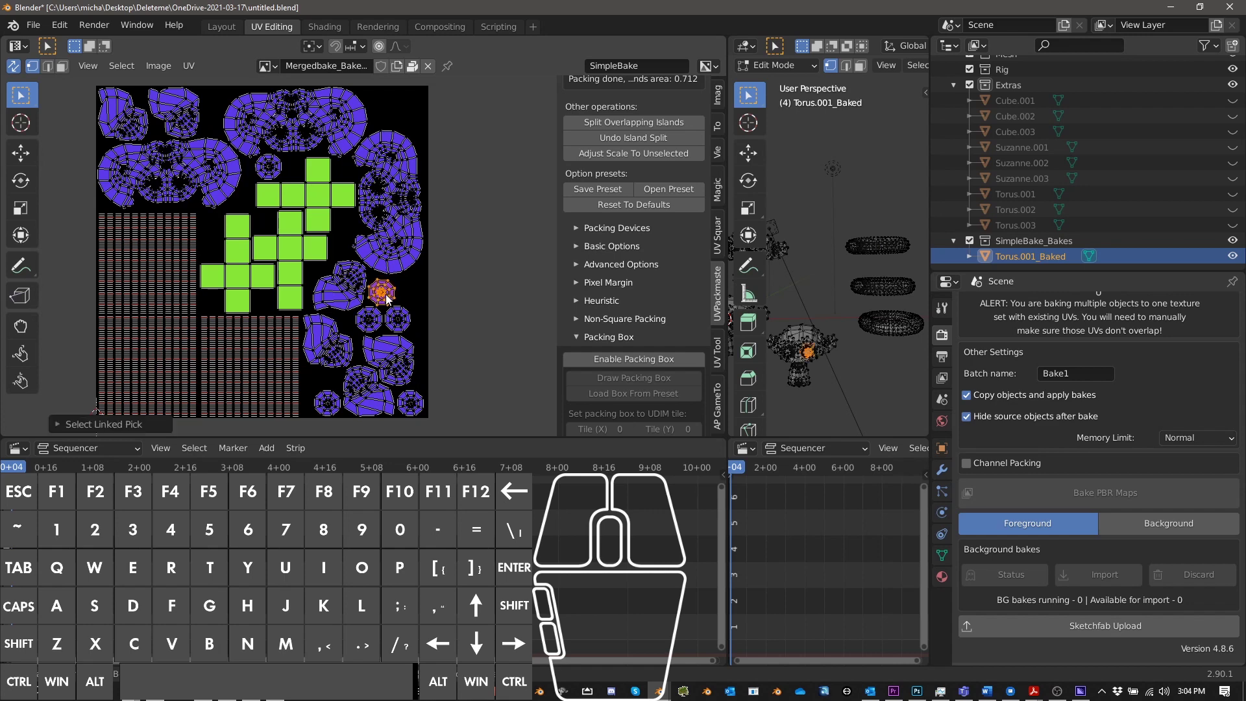
pyautogui.press('g')
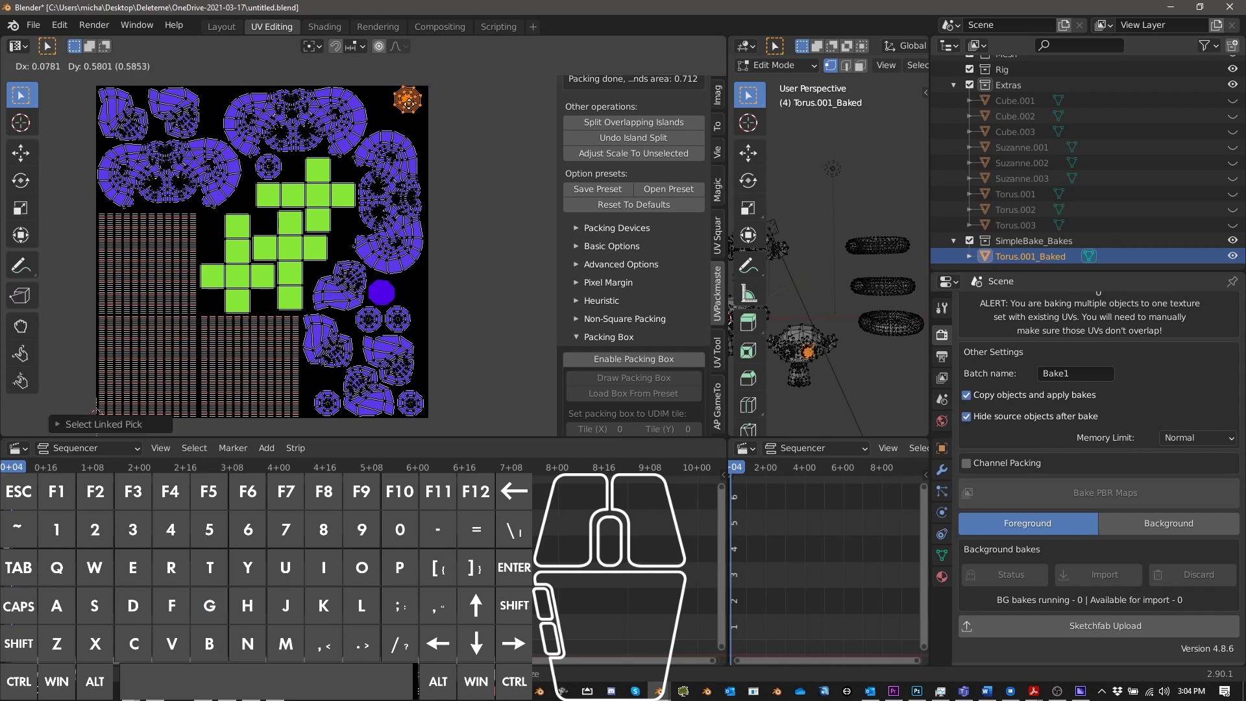
pyautogui.click(402, 119)
pyautogui.hotkey('shift', 's')
pyautogui.rightClick(405, 113)
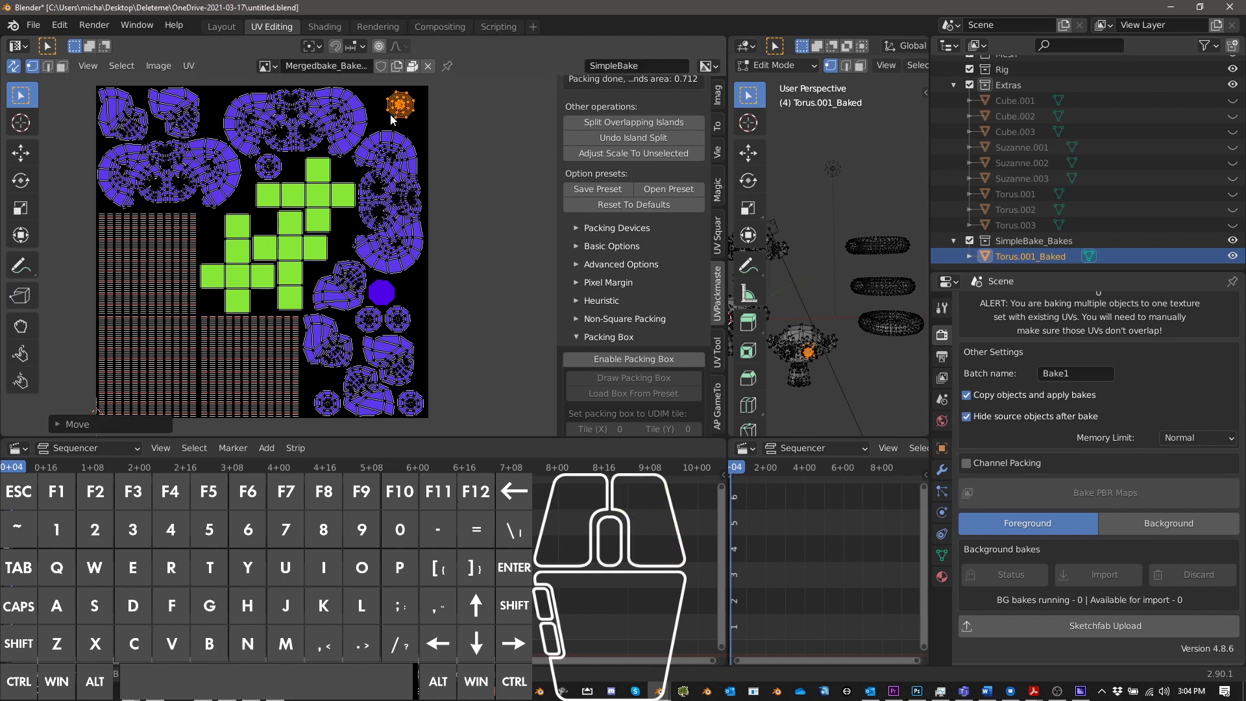
# Try enlarging the moved eye island to about 1.47 times its size, and undo both the scaling and the move
pyautogui.press('s')
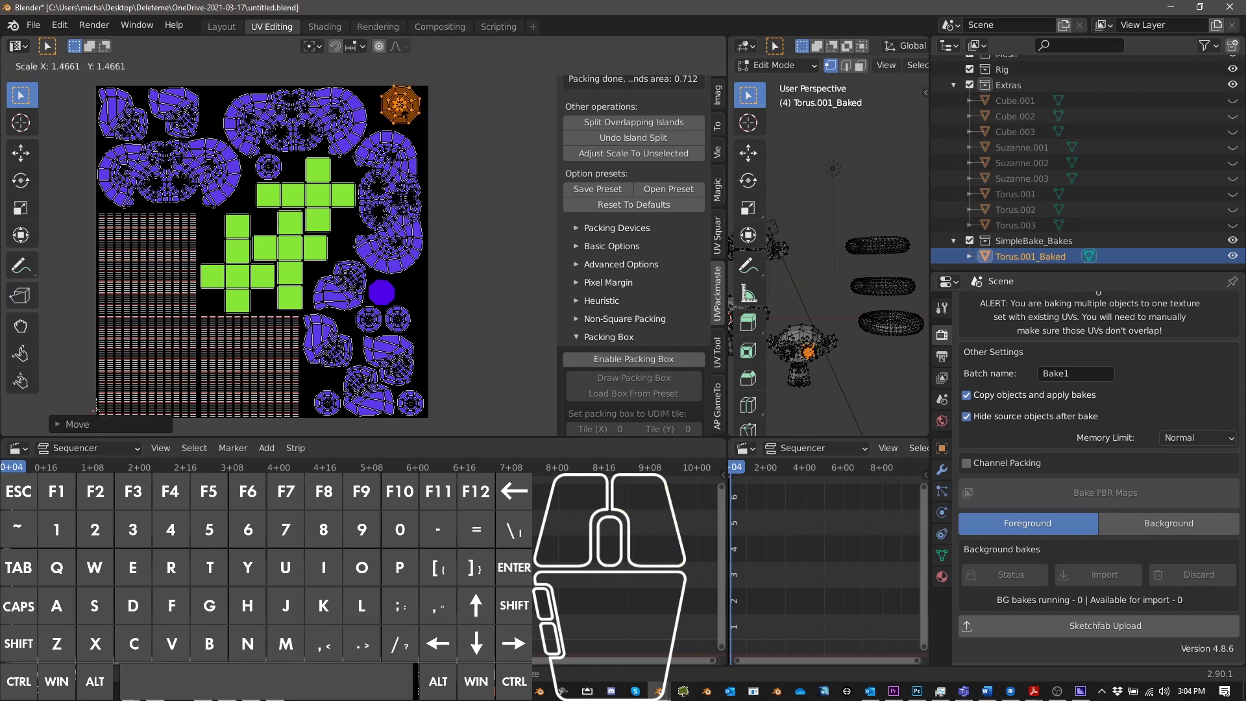
pyautogui.click(409, 120)
pyautogui.press('g')
pyautogui.rightClick(413, 122)
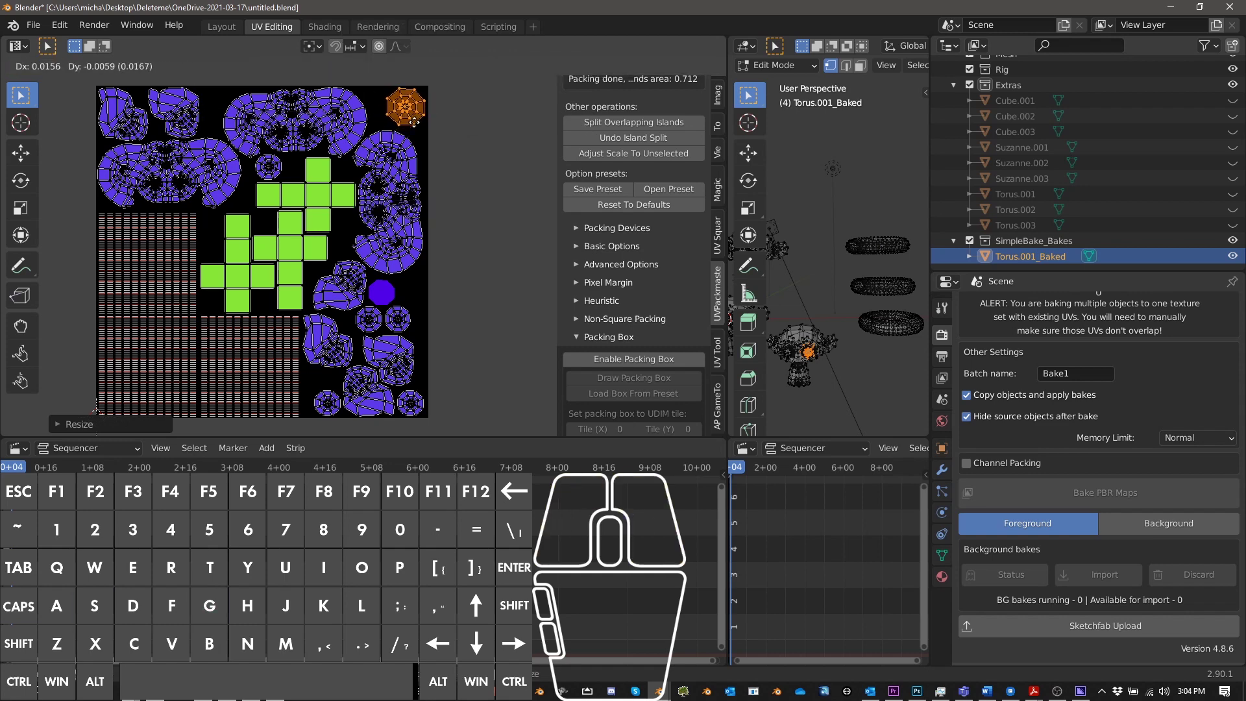
pyautogui.hotkey('ctrl', 'z')
pyautogui.hotkey('ctrl', 'z')
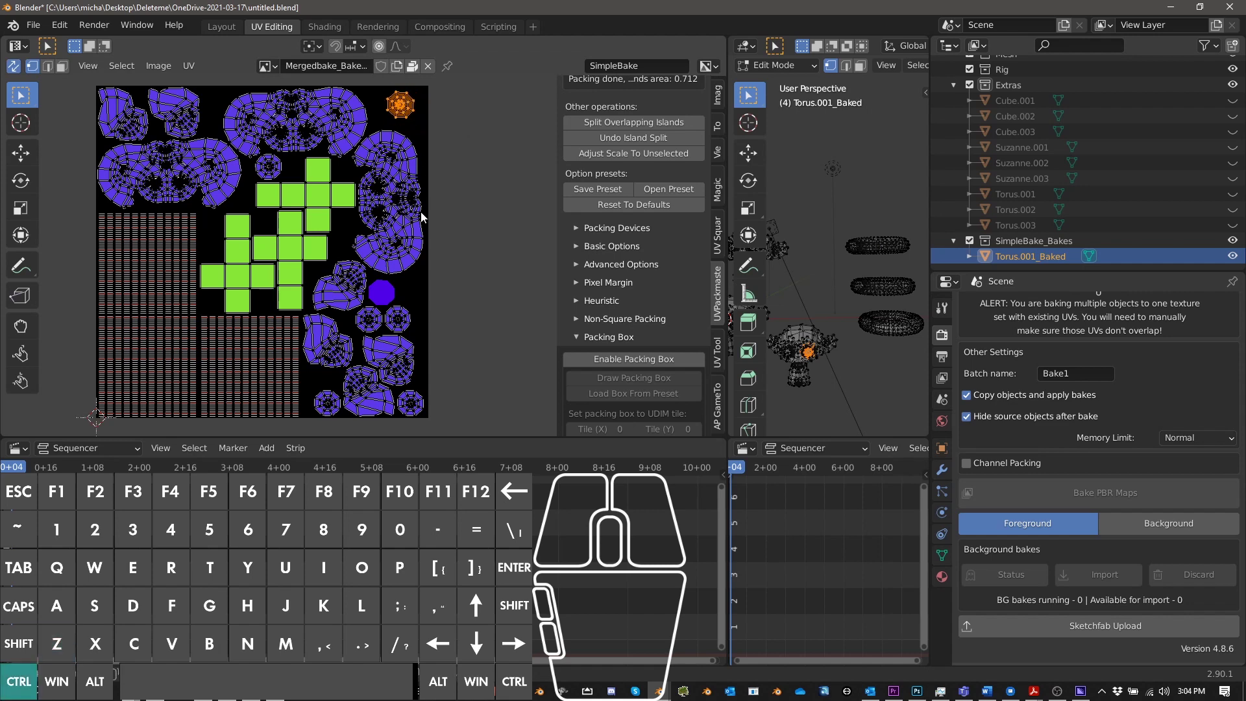
# Select all six small round monkey-eye UV islands and nudge them slightly down together
pyautogui.press('l')
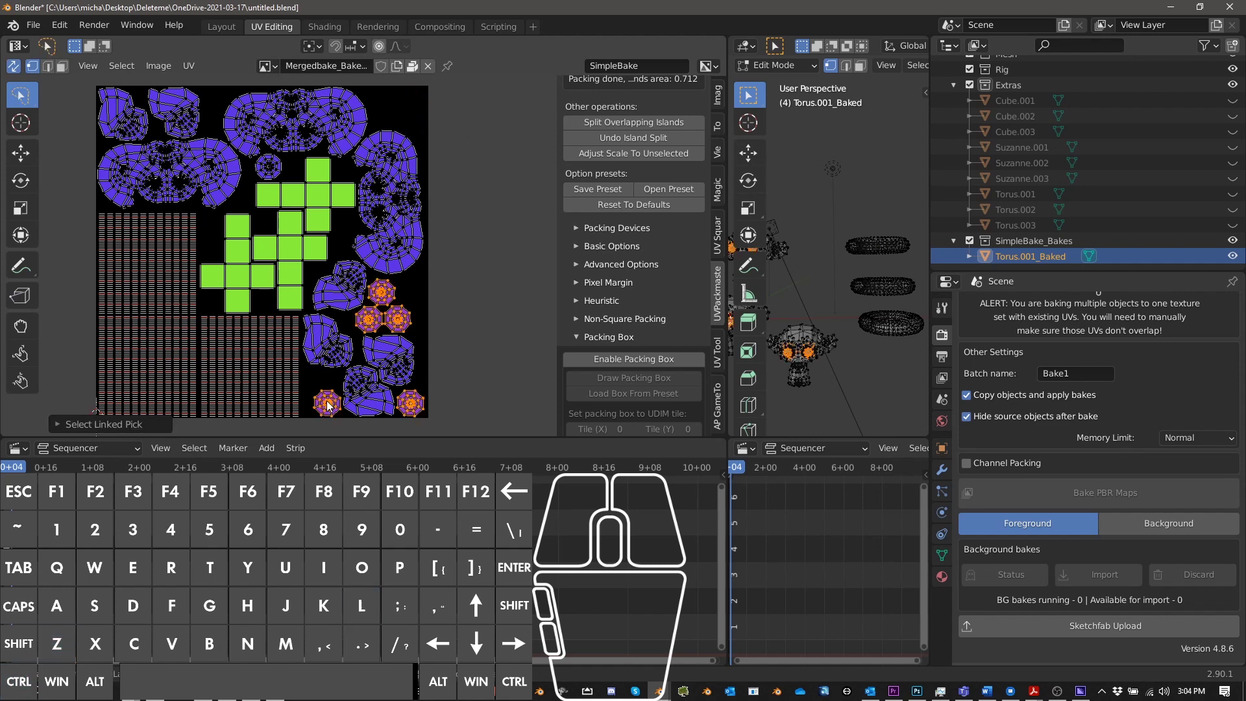
pyautogui.press('l')
pyautogui.press('g')
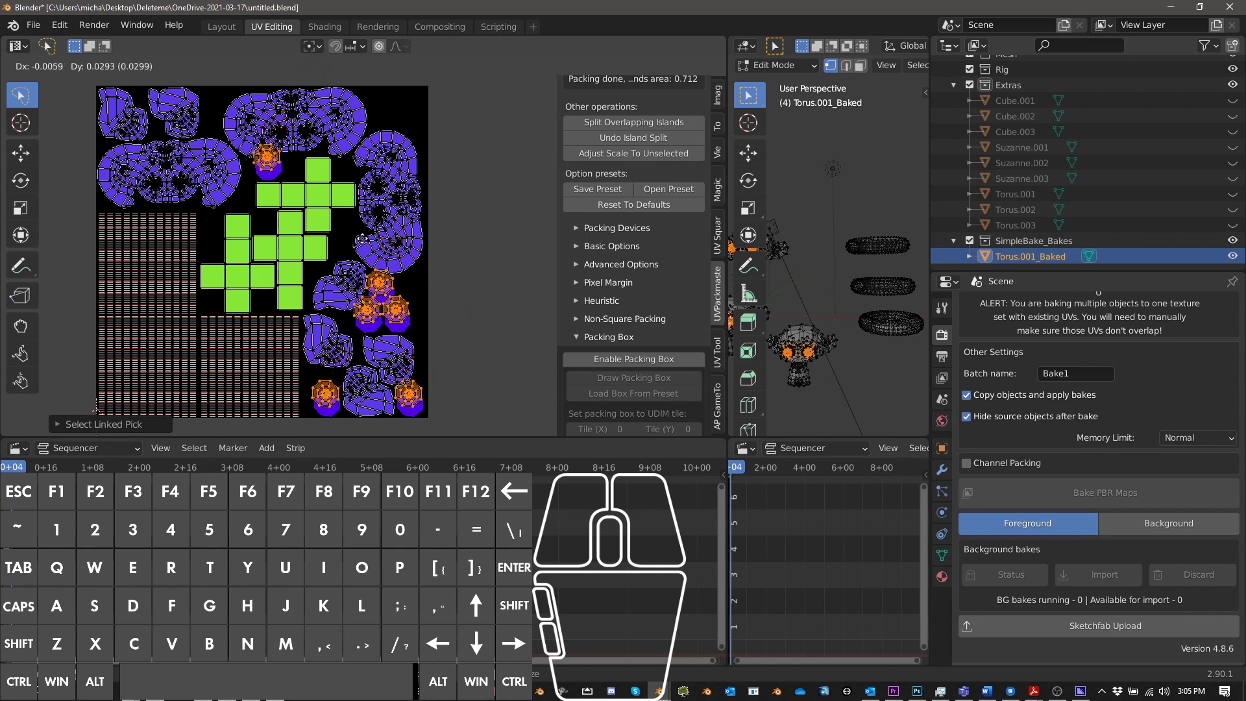
pyautogui.click(365, 247)
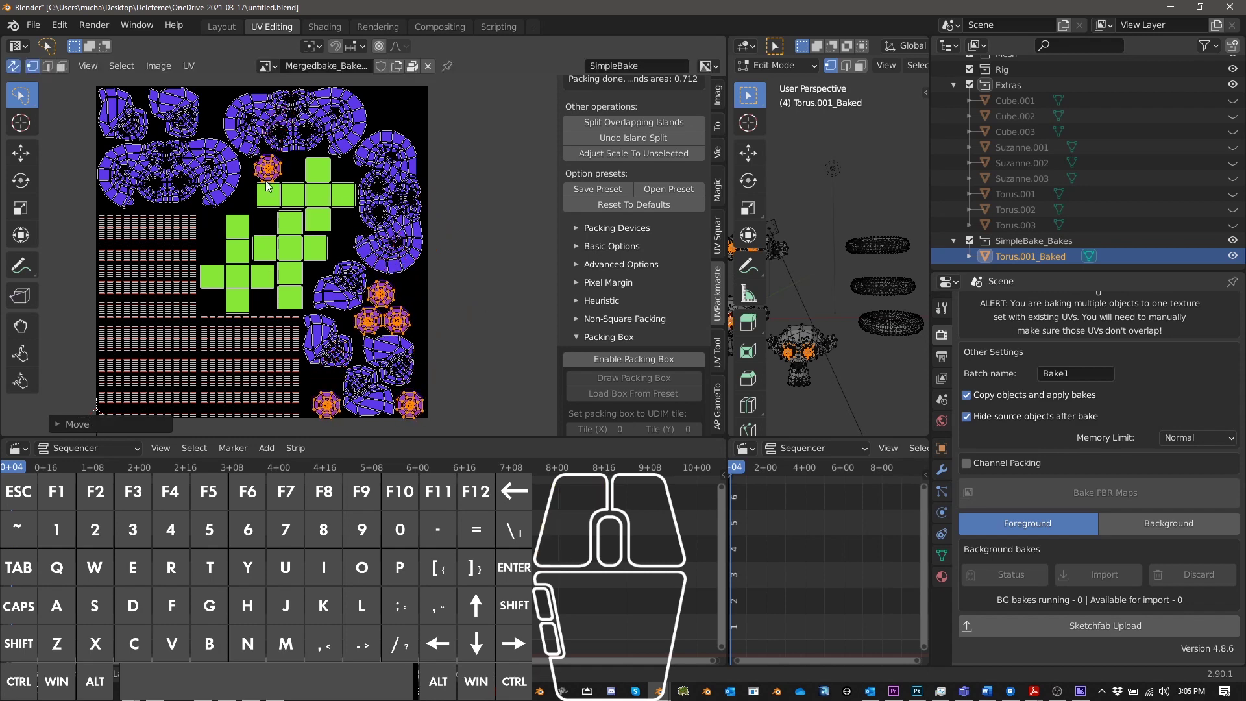
# Enable the packing box and draw it over the empty upper-right corner of the UV layout
pyautogui.click(603, 356)
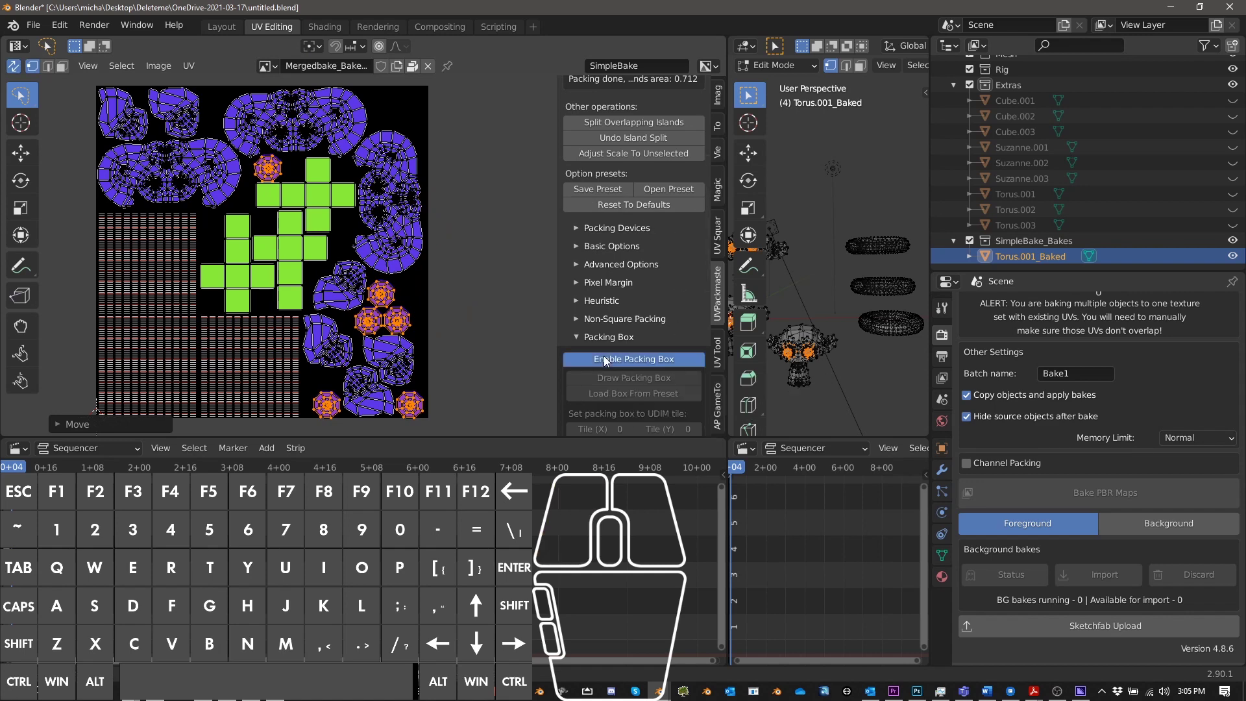
pyautogui.rightClick(366, 87)
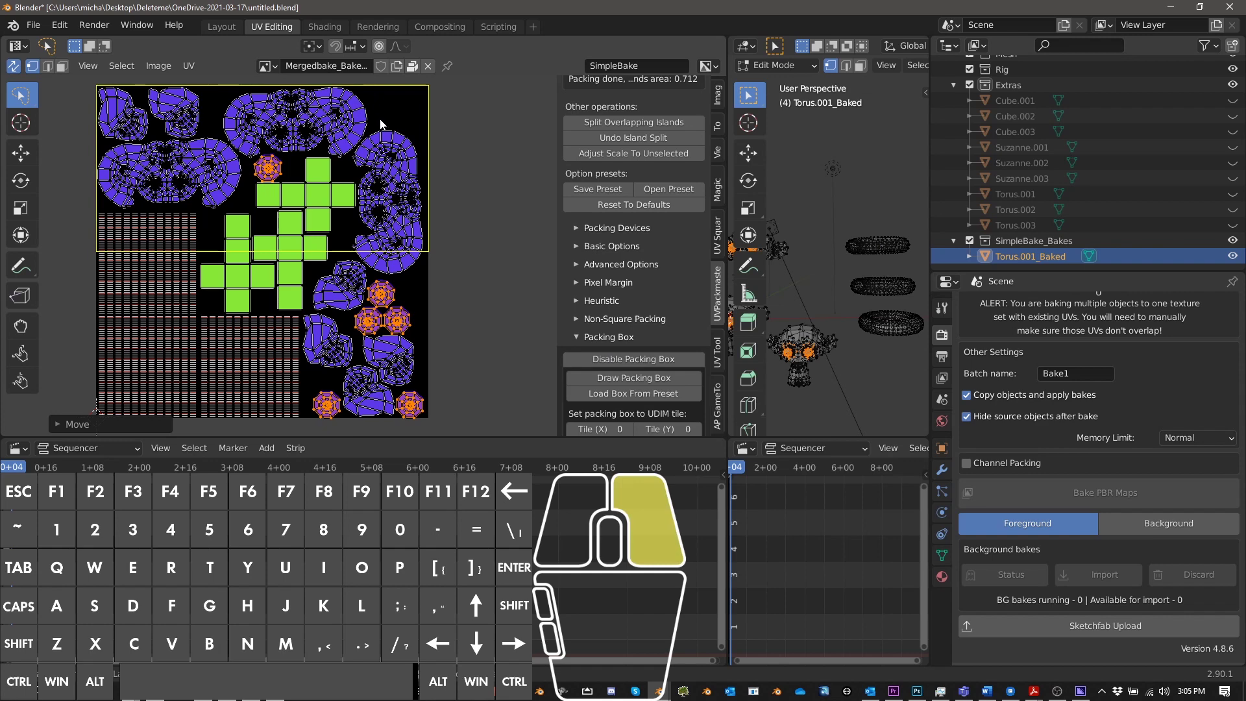
pyautogui.click(618, 376)
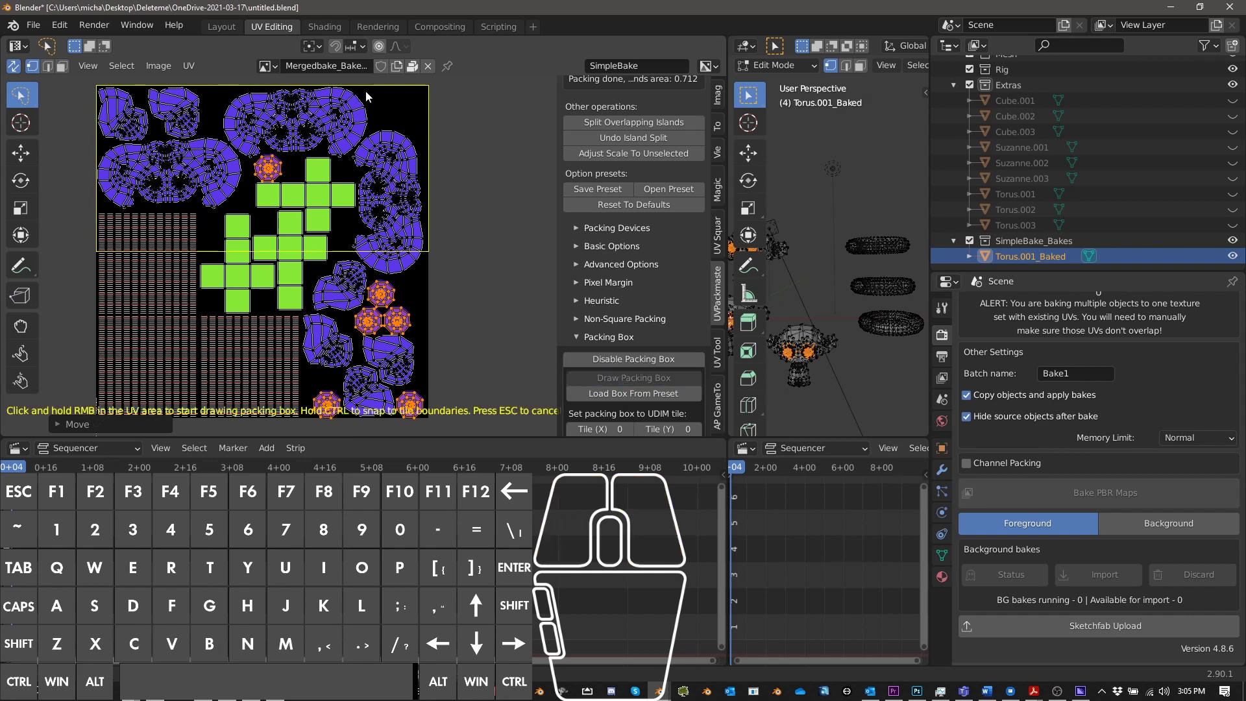
pyautogui.moveTo(366, 88); pyautogui.dragTo(433, 133, button='right')
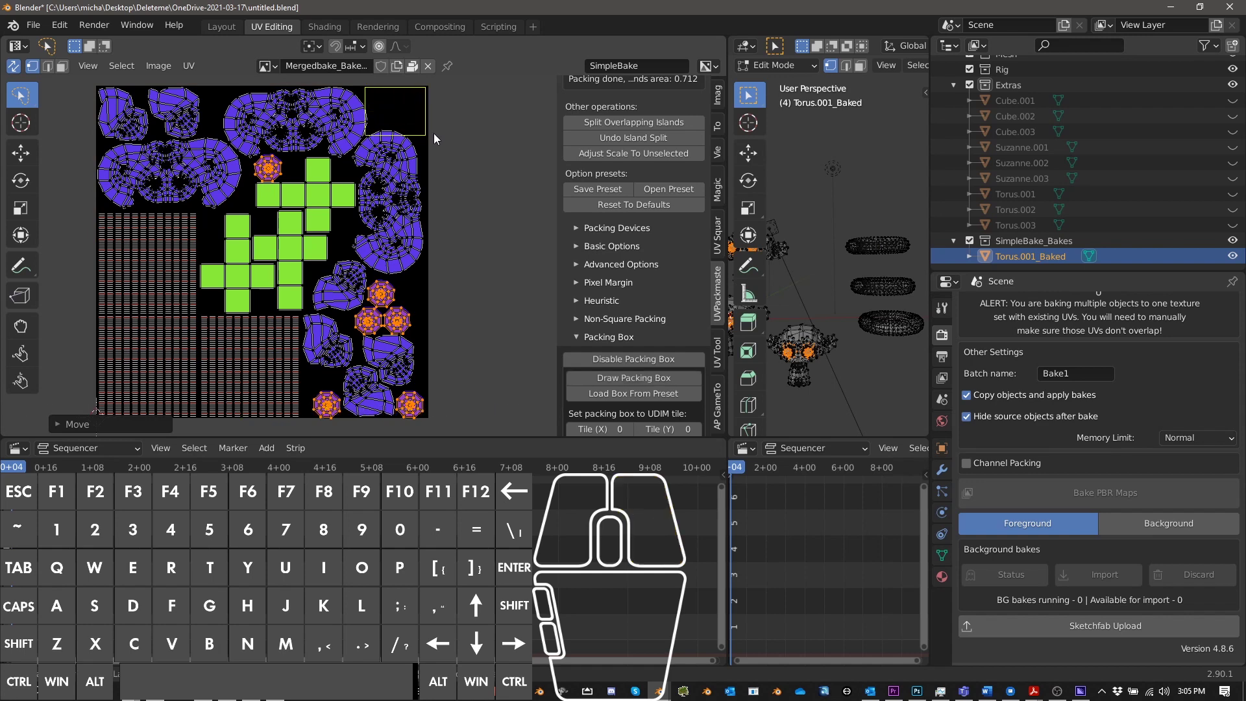
# Redraw the packing box around the free upper-right corner, letting it overlap the edges of the two neighbouring monkey islands
pyautogui.scroll(3, 429, 124)
pyautogui.moveTo(425, 116); pyautogui.dragTo(405, 185, button='middle')
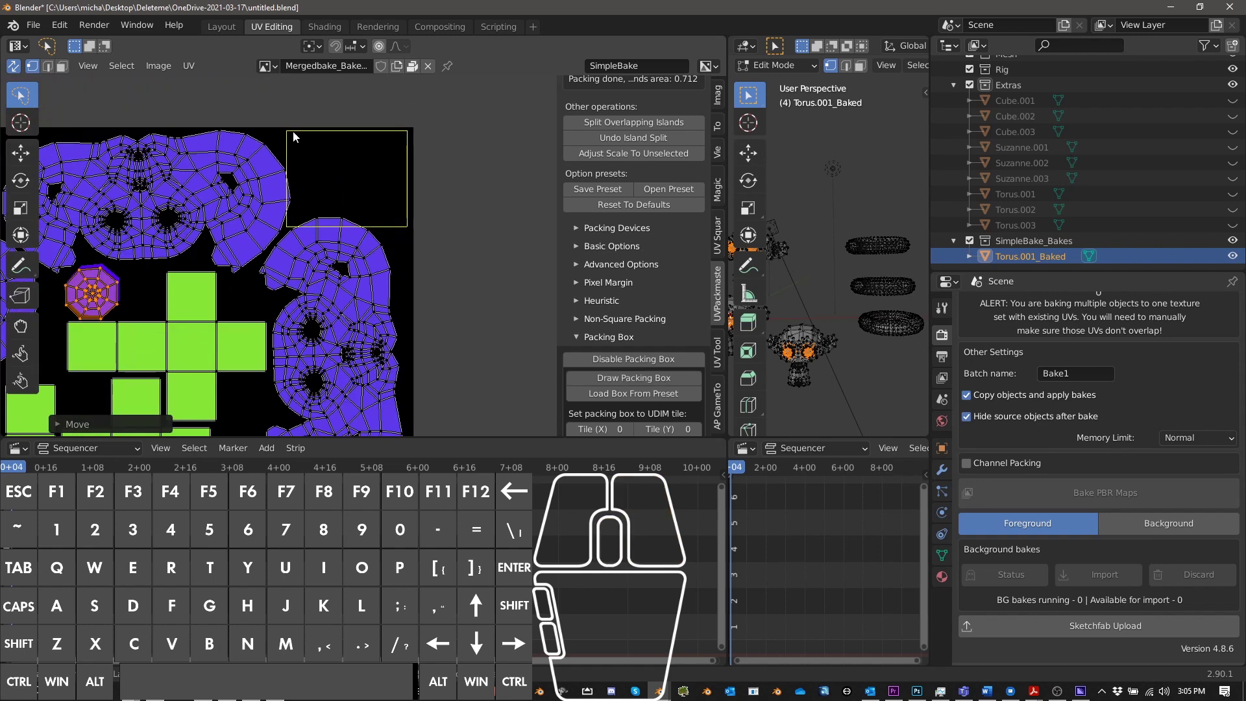
pyautogui.moveTo(293, 136)
pyautogui.mouseDown(button='right')
pyautogui.moveTo(309, 171)
pyautogui.moveTo(301, 137)
pyautogui.moveTo(371, 205)
pyautogui.moveTo(411, 217)
pyautogui.moveTo(409, 254)
pyautogui.mouseUp(button='right')
pyautogui.click(615, 381)
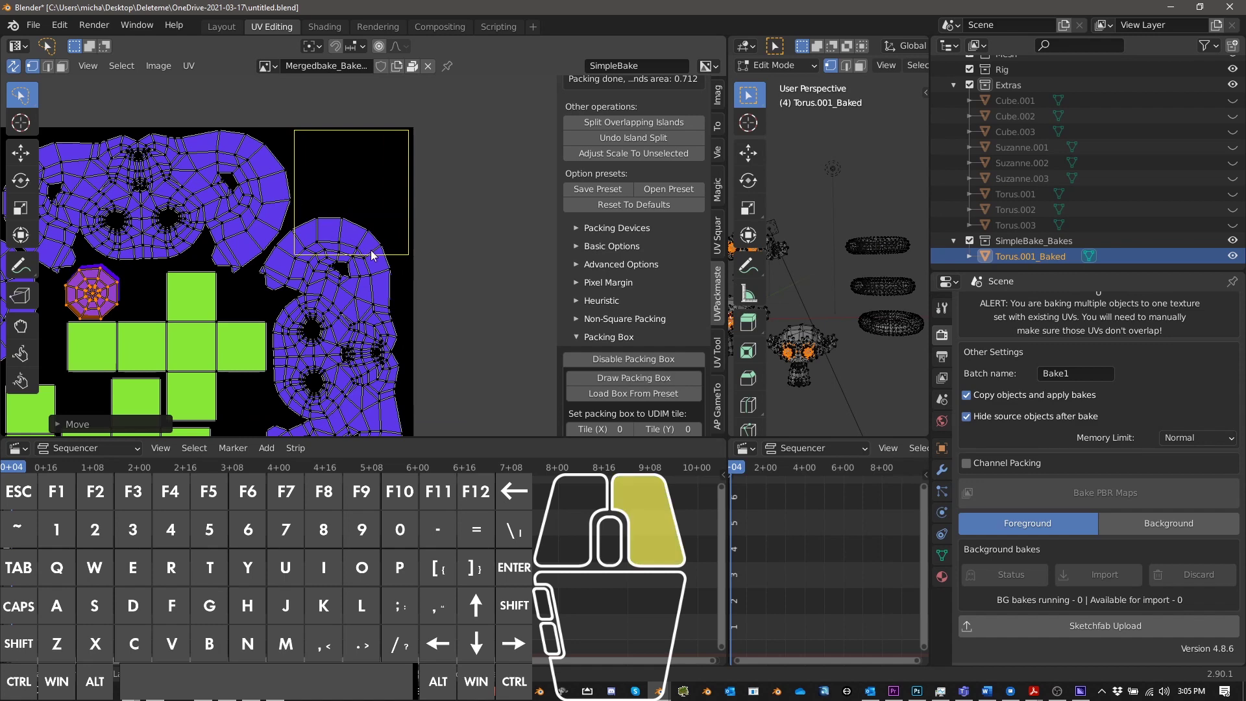
pyautogui.click(622, 379)
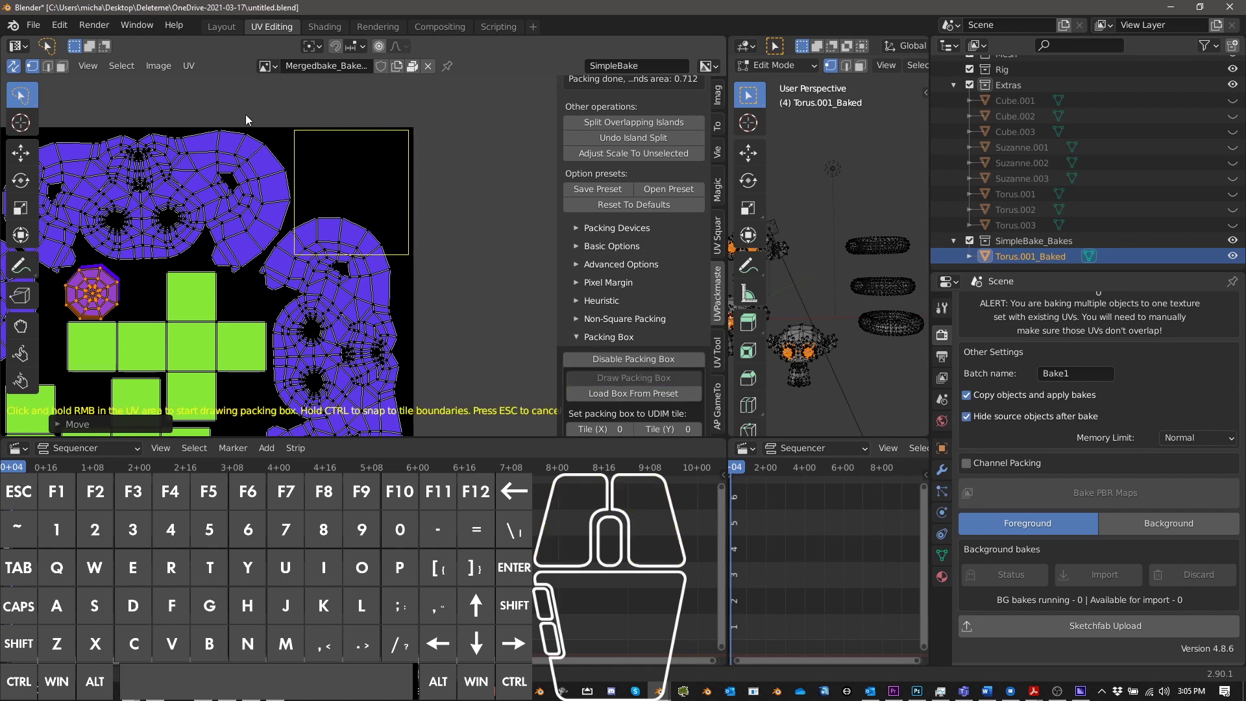
pyautogui.moveTo(260, 121)
pyautogui.mouseDown(button='right')
pyautogui.moveTo(338, 266)
pyautogui.moveTo(393, 271)
pyautogui.moveTo(412, 245)
pyautogui.mouseUp(button='right')
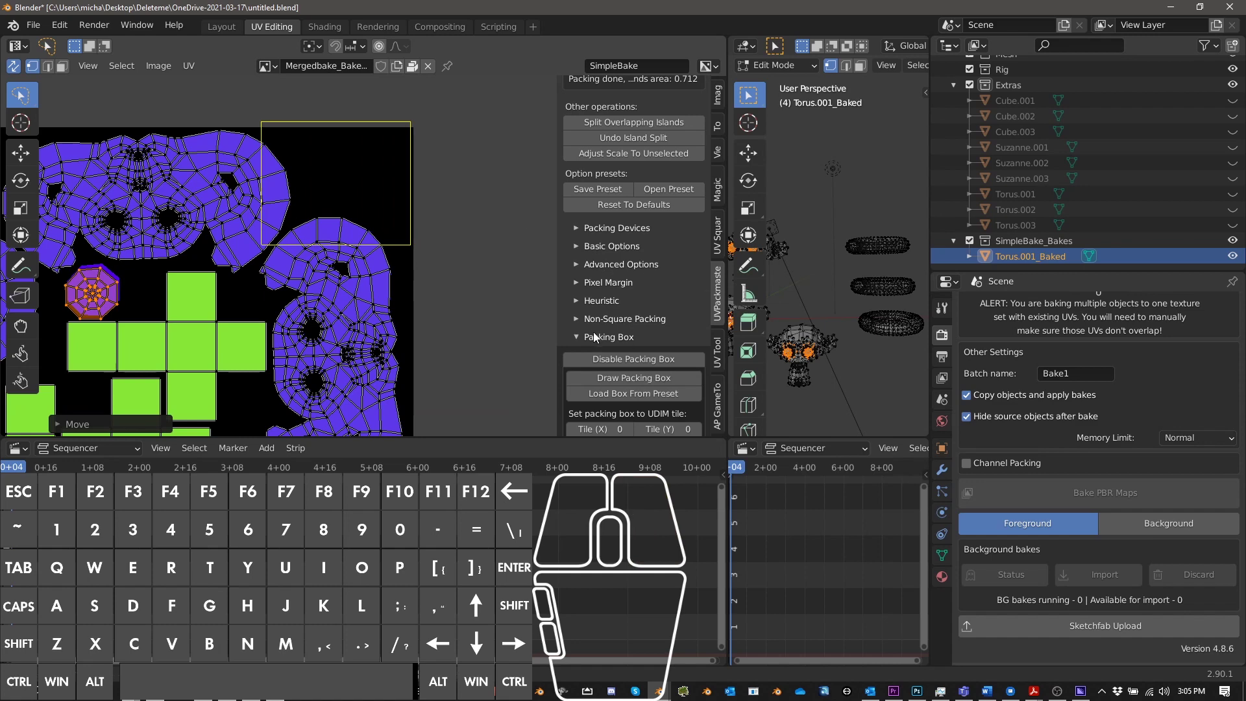
# Turn on Pack To Others in the advanced packing options
pyautogui.scroll(-4, 654, 306)
pyautogui.scroll(10, 654, 305)
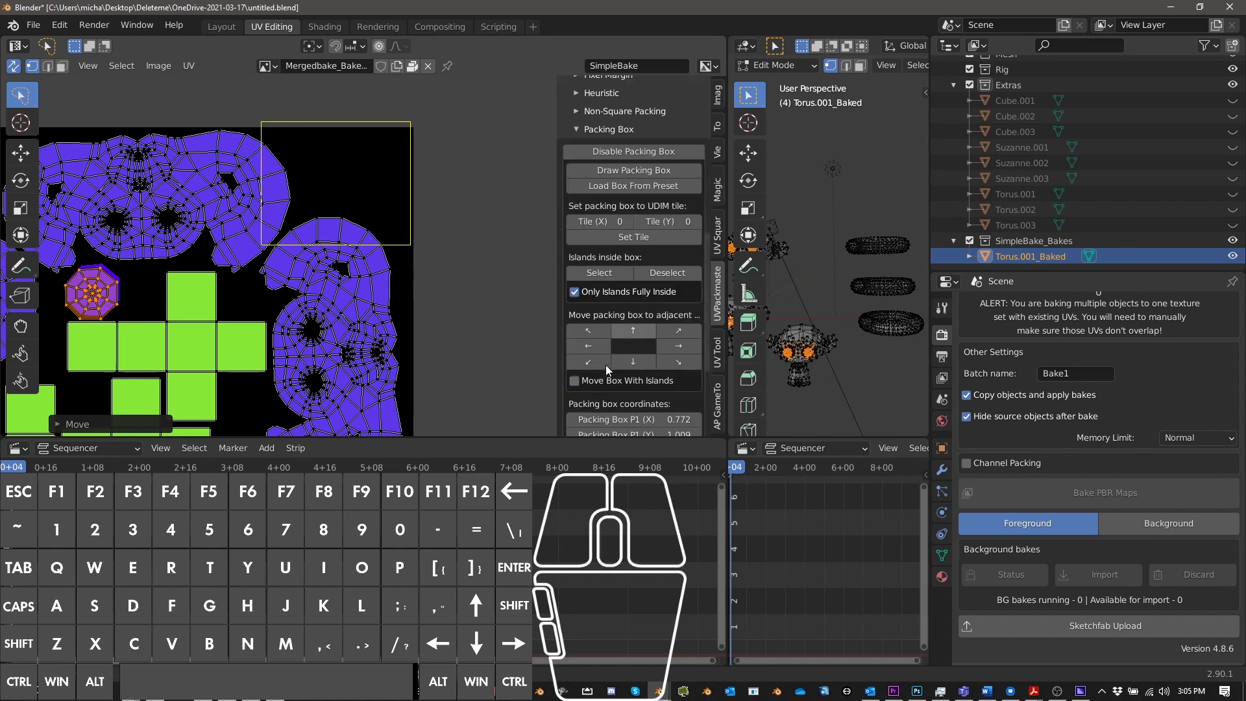
pyautogui.scroll(-6, 577, 319)
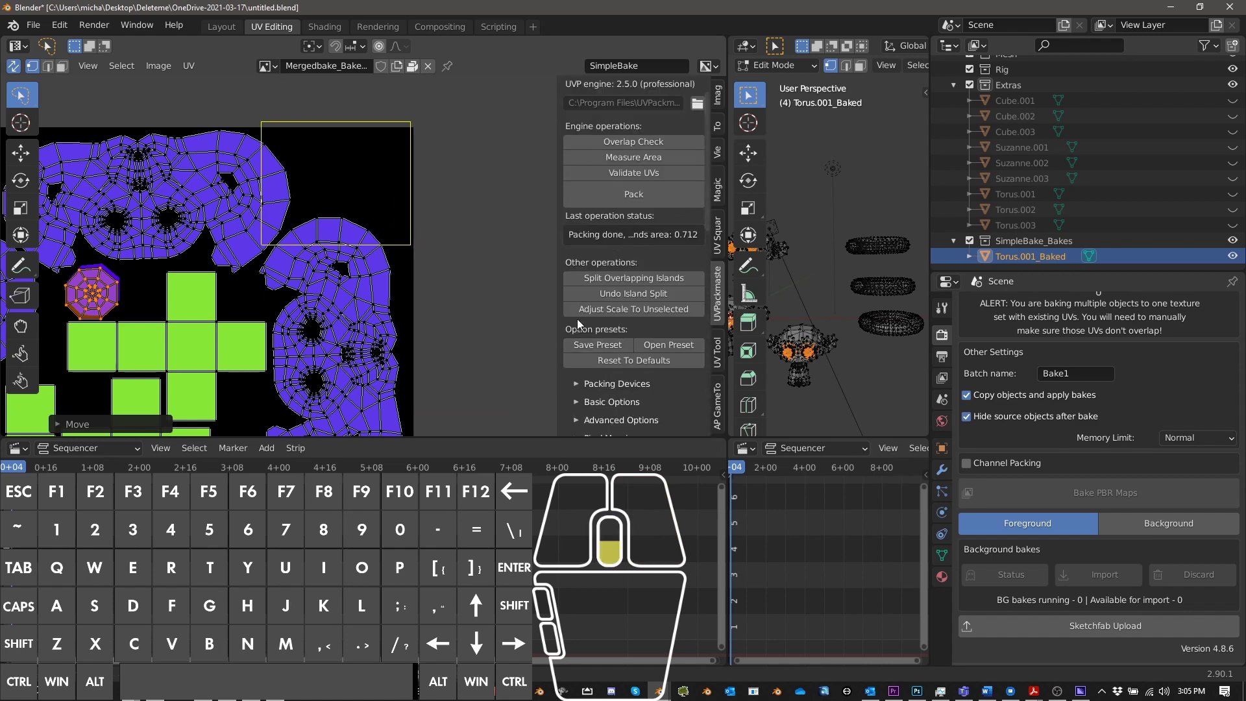
pyautogui.click(579, 264)
pyautogui.scroll(-3, 593, 274)
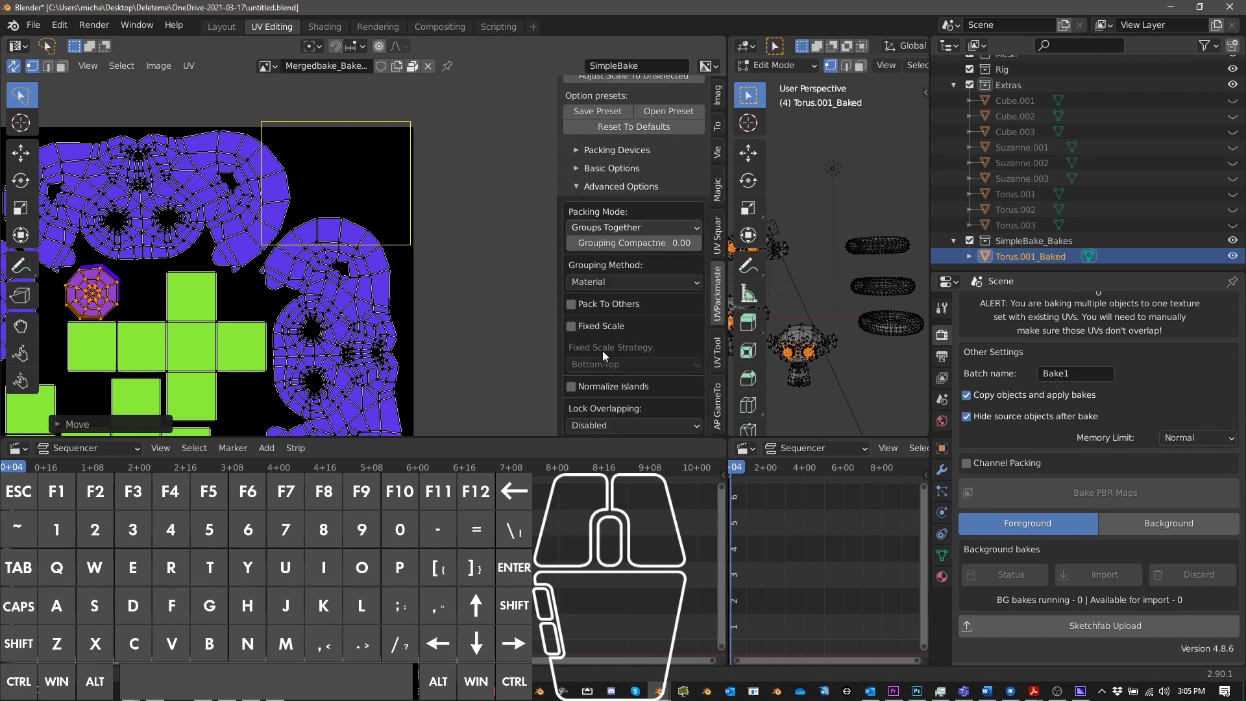
pyautogui.click(575, 305)
pyautogui.scroll(-4, 337, 354)
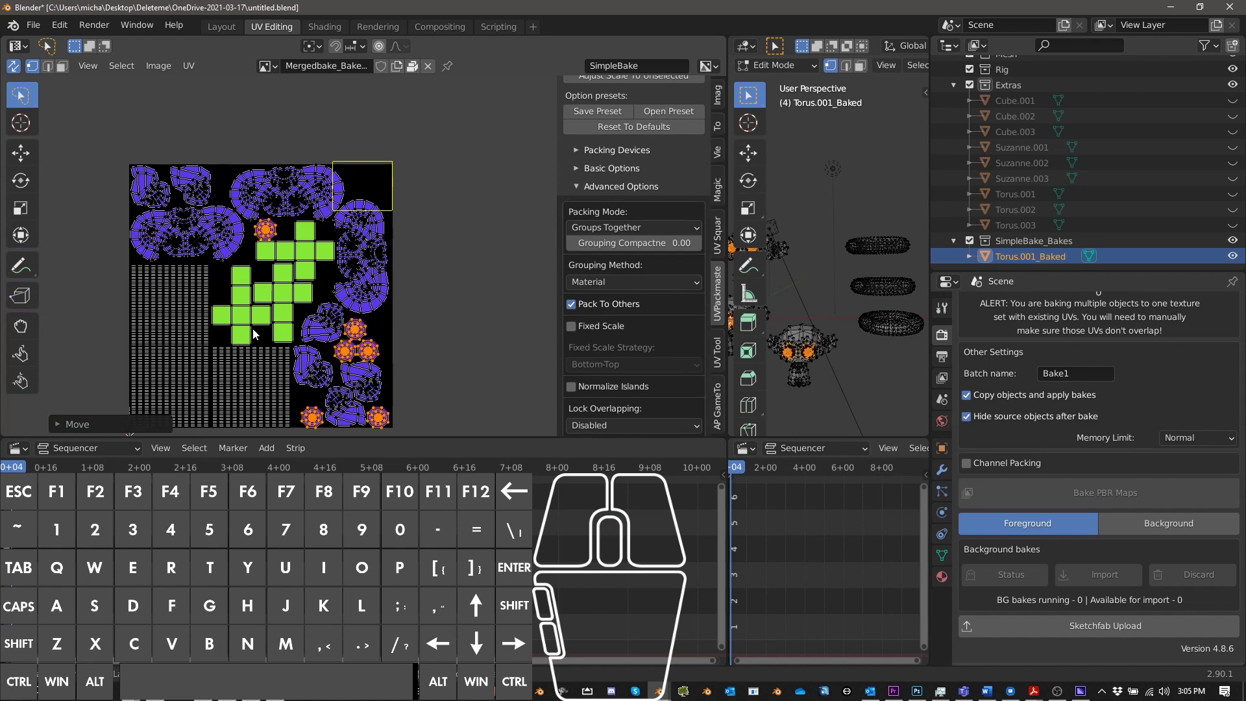
# Pack the six selected eye islands into the packing box around the unselected islands
pyautogui.scroll(3, 366, 176)
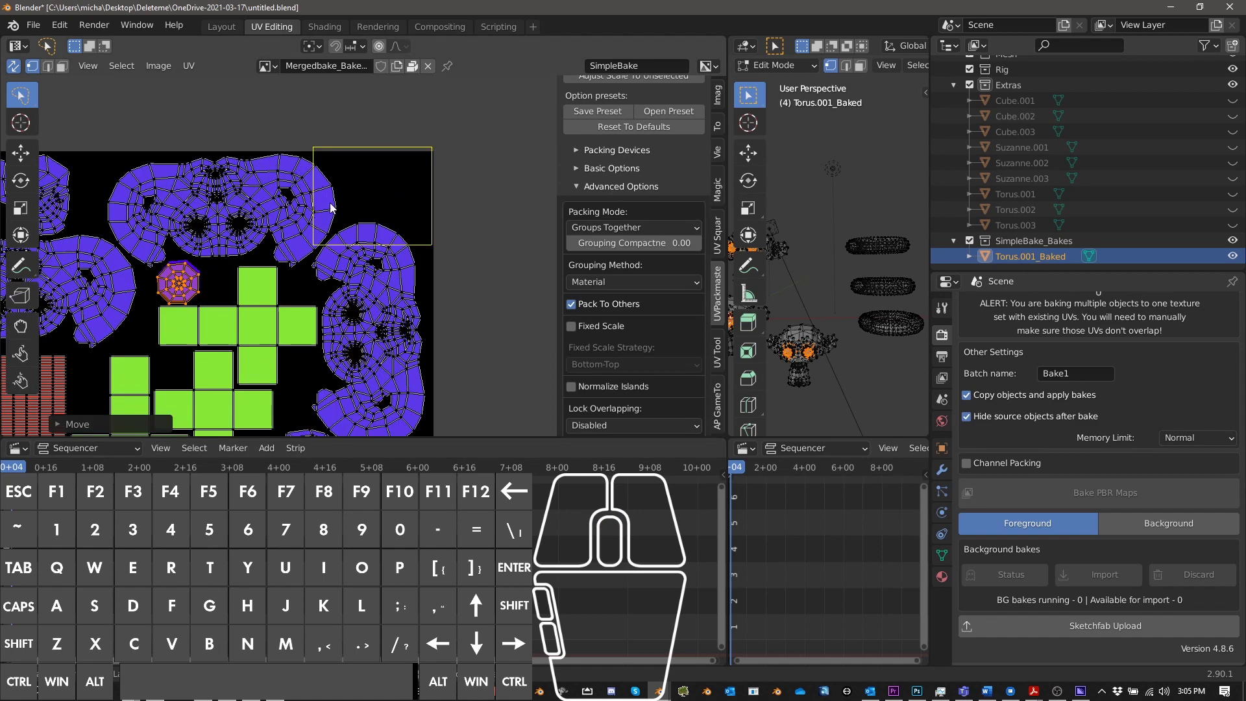
pyautogui.scroll(3, 612, 222)
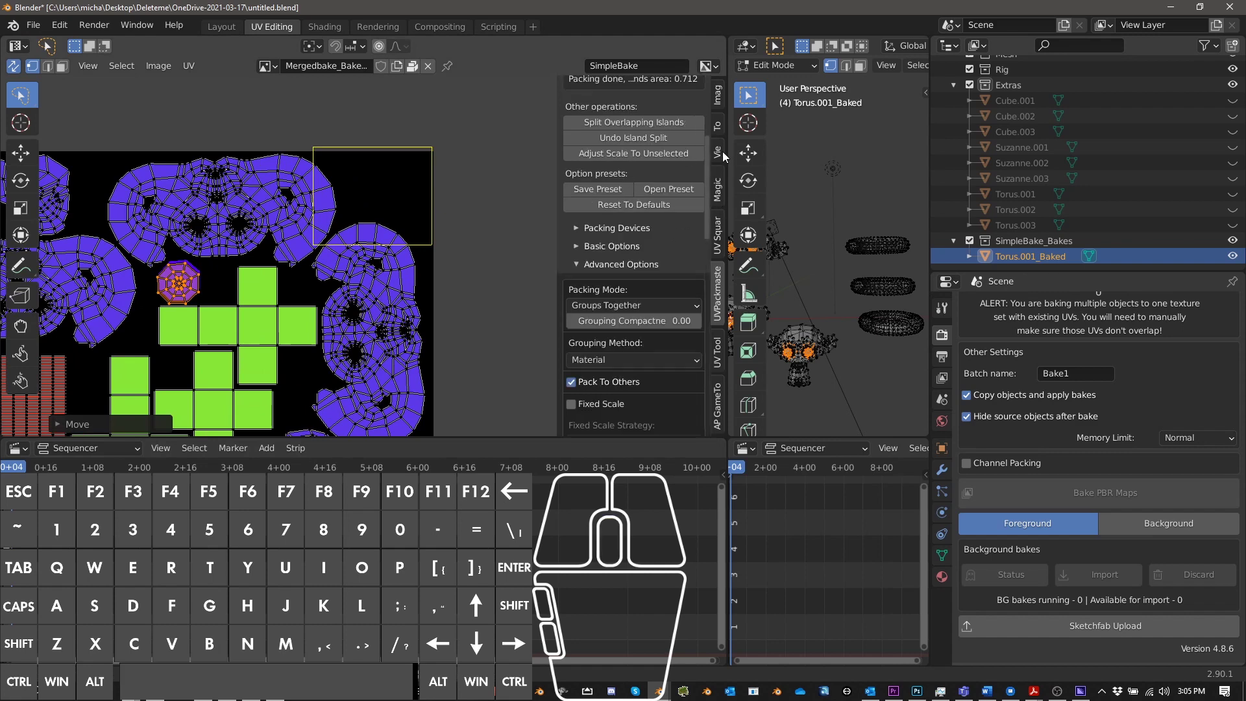
pyautogui.scroll(-2, 318, 318)
pyautogui.scroll(1, 318, 319)
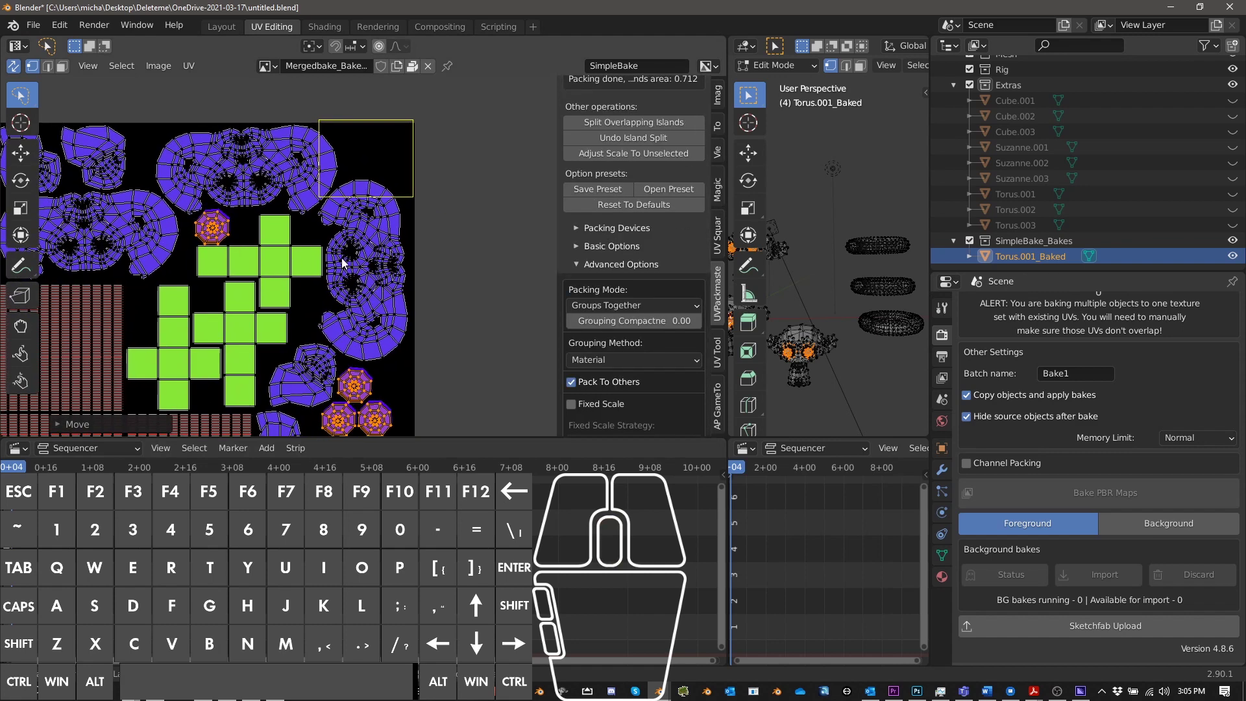
pyautogui.scroll(5, 650, 207)
pyautogui.click(655, 214)
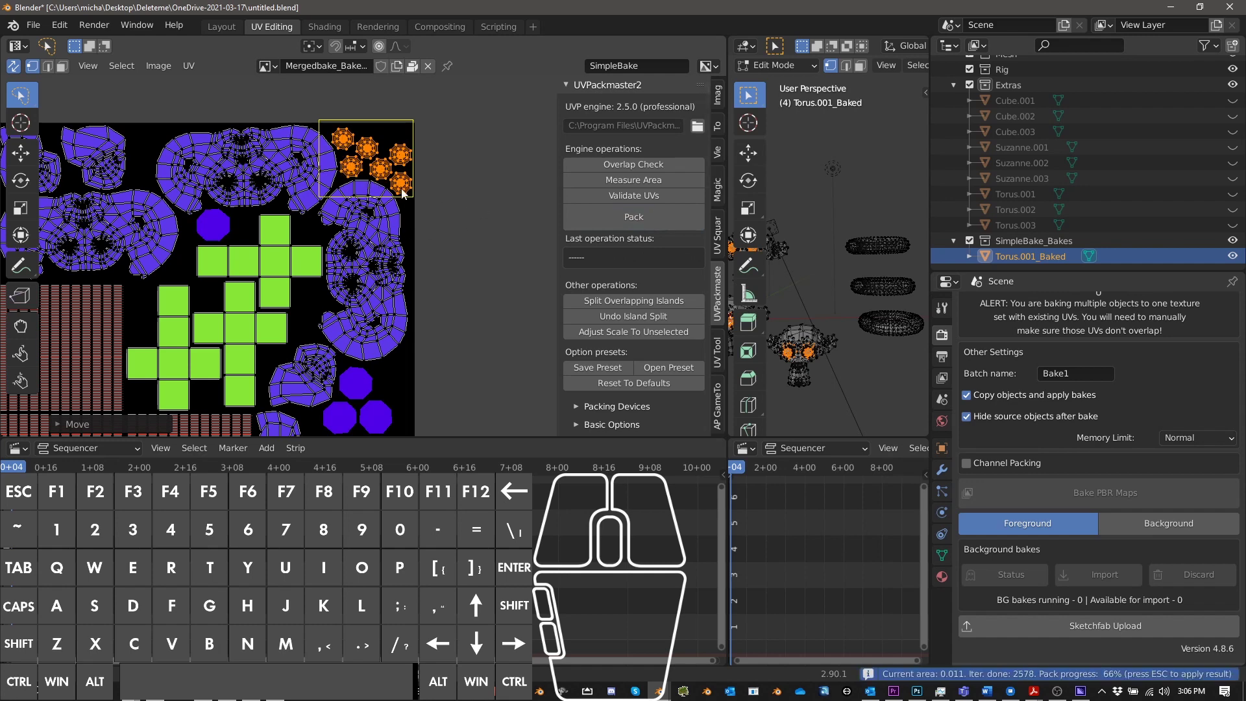
pyautogui.scroll(-1, 652, 320)
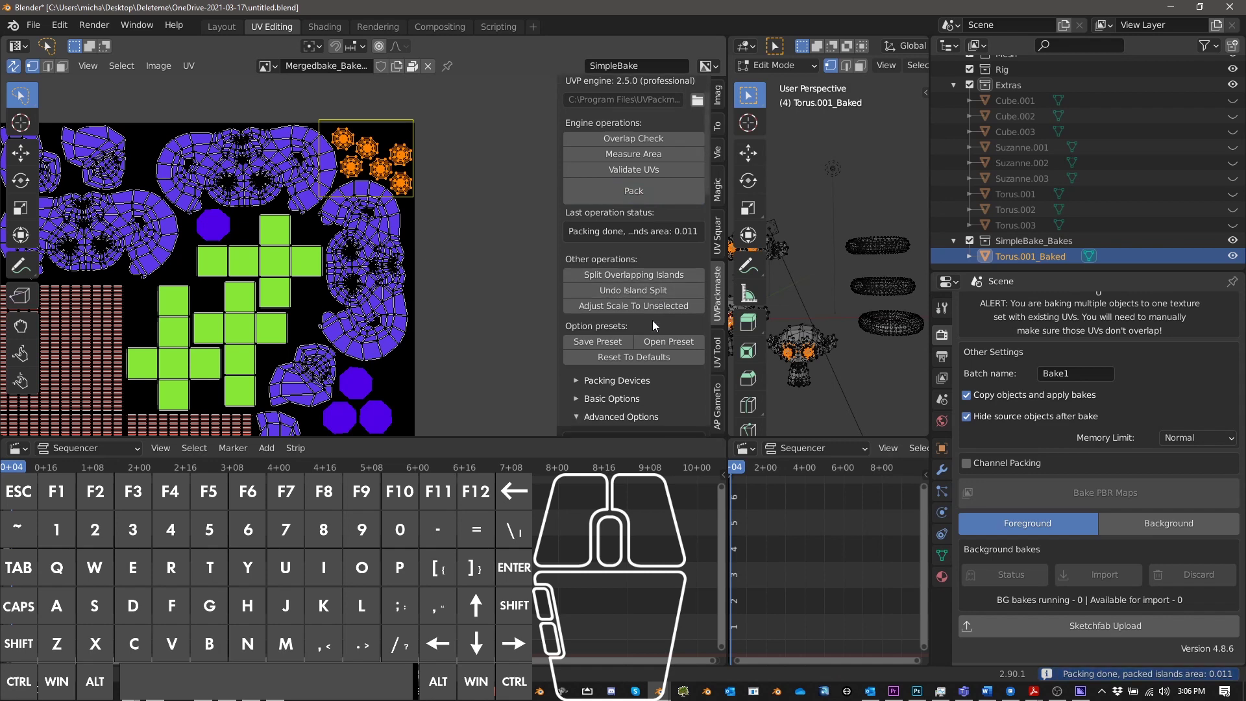
pyautogui.scroll(1, 634, 365)
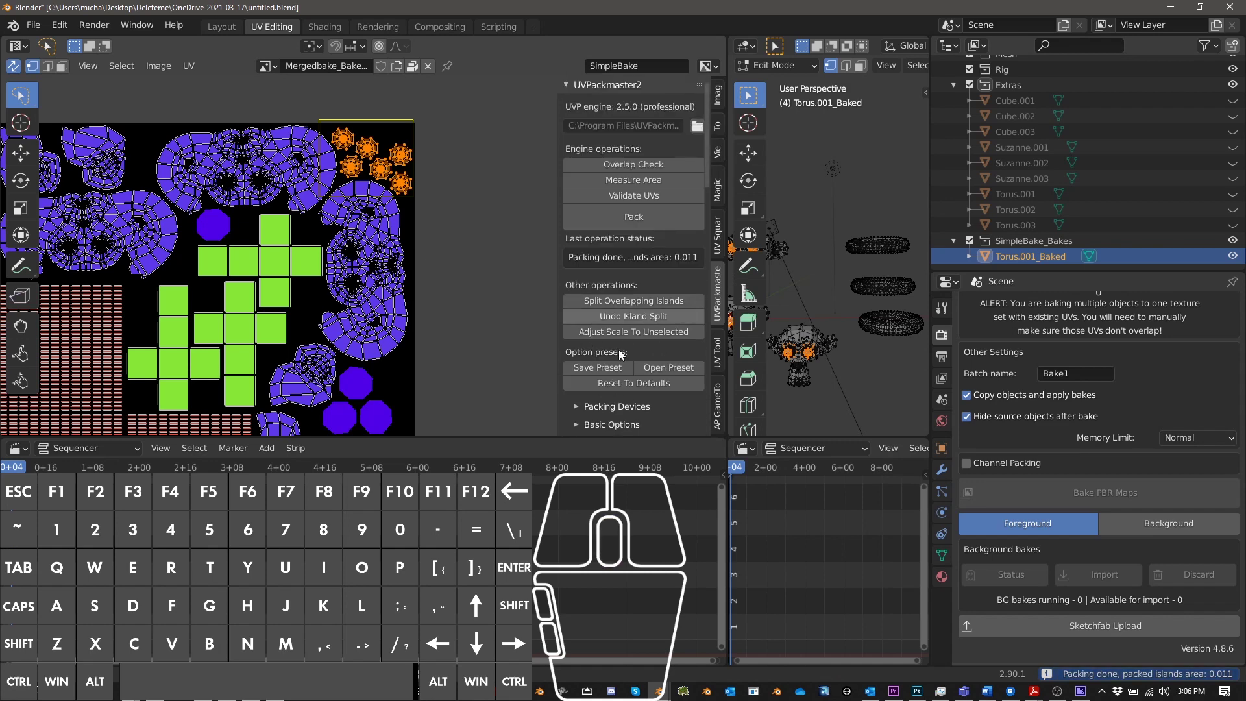
# Reduce the packing margin to 0.006 in the basic packing options
pyautogui.scroll(-3, 644, 256)
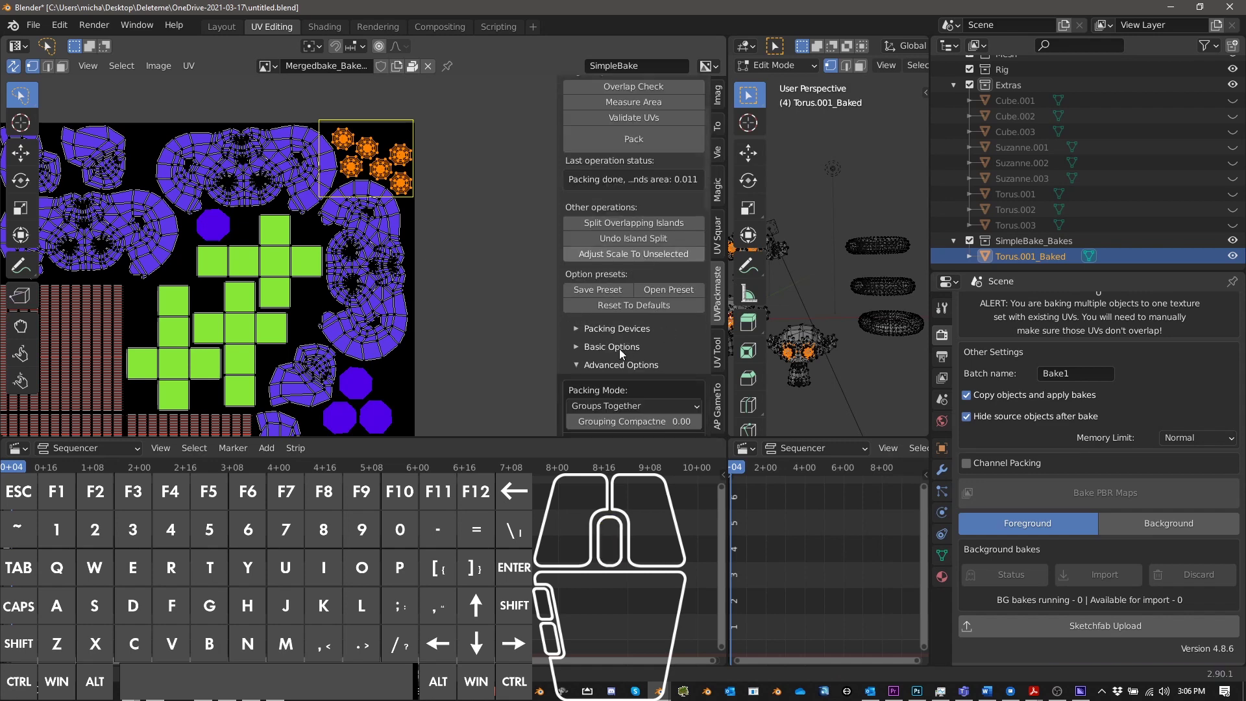
pyautogui.click(642, 348)
pyautogui.scroll(-3, 641, 349)
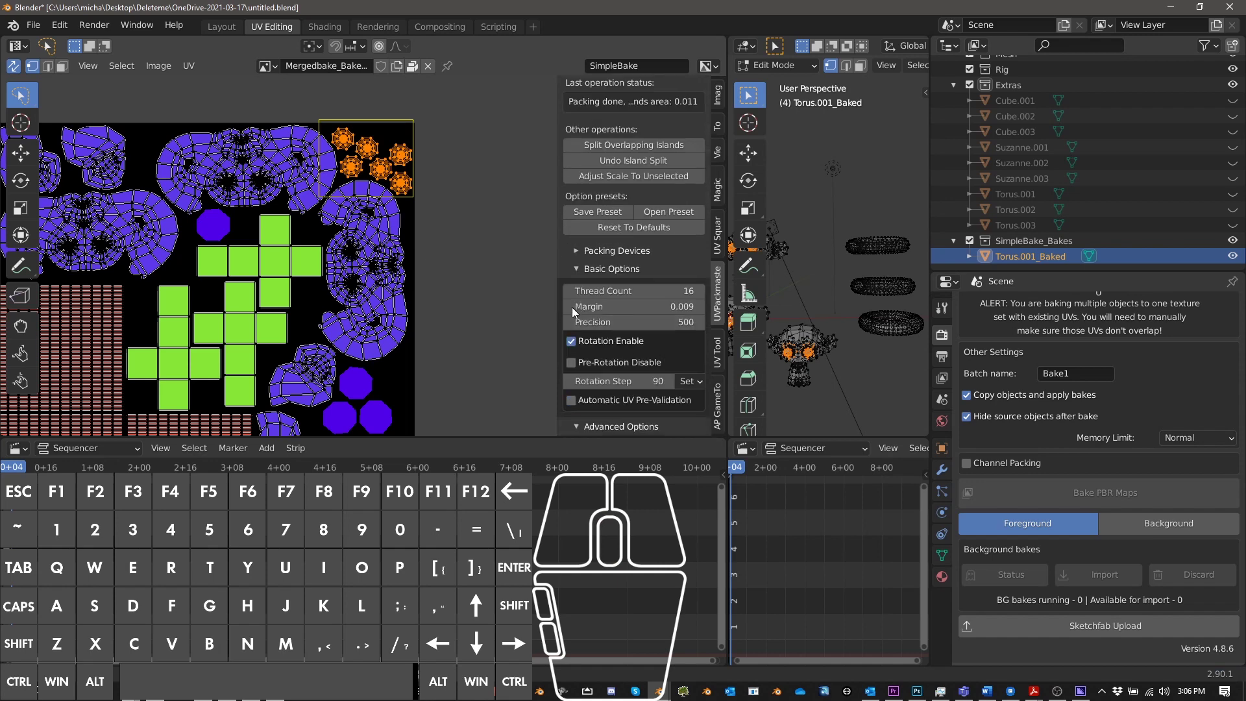
pyautogui.click(571, 306)
pyautogui.click(571, 307)
pyautogui.click(571, 307)
pyautogui.scroll(1, 685, 246)
pyautogui.scroll(5, 684, 246)
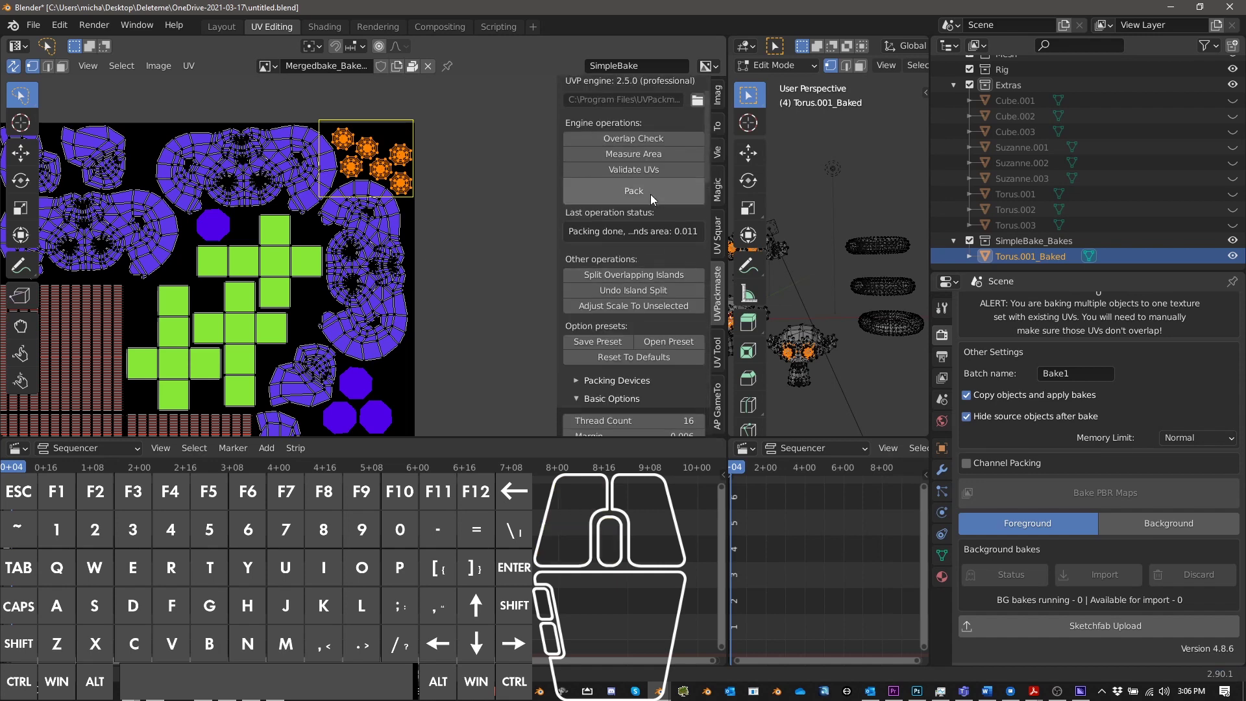
# Repack the six eye islands inside the packing box with the reduced margin and check their placement in the whole layout
pyautogui.click(651, 194)
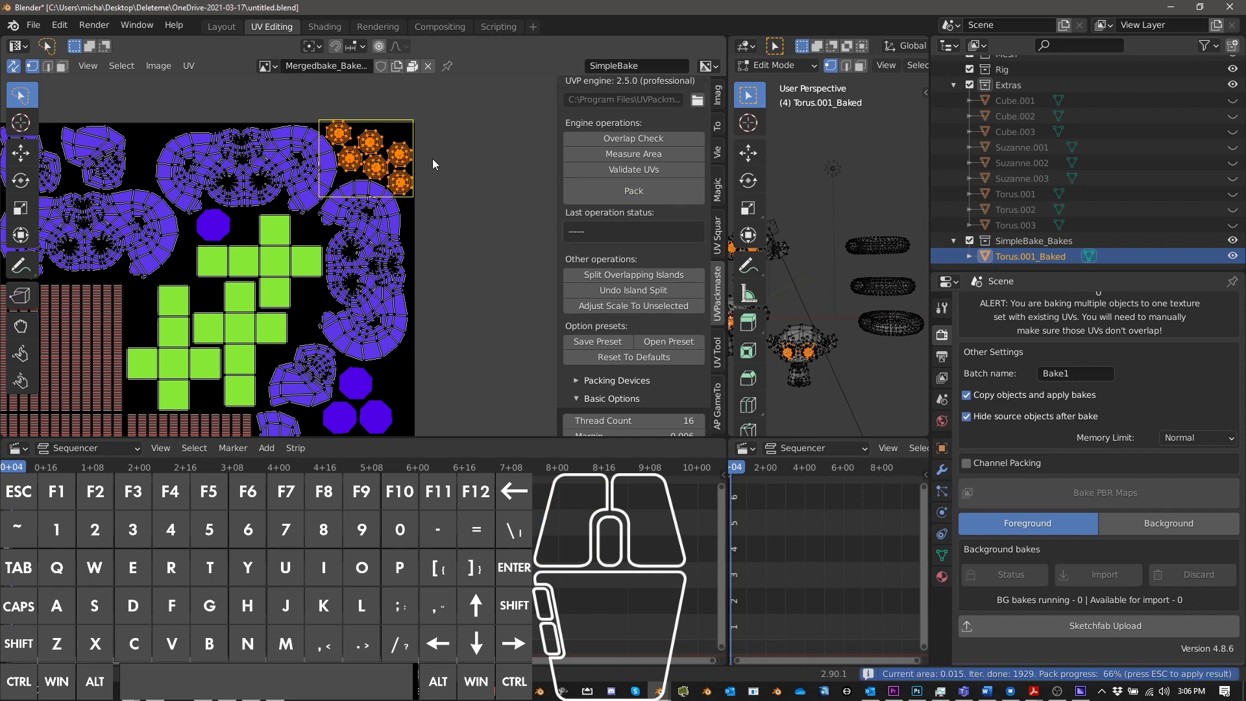
pyautogui.scroll(2, 455, 169)
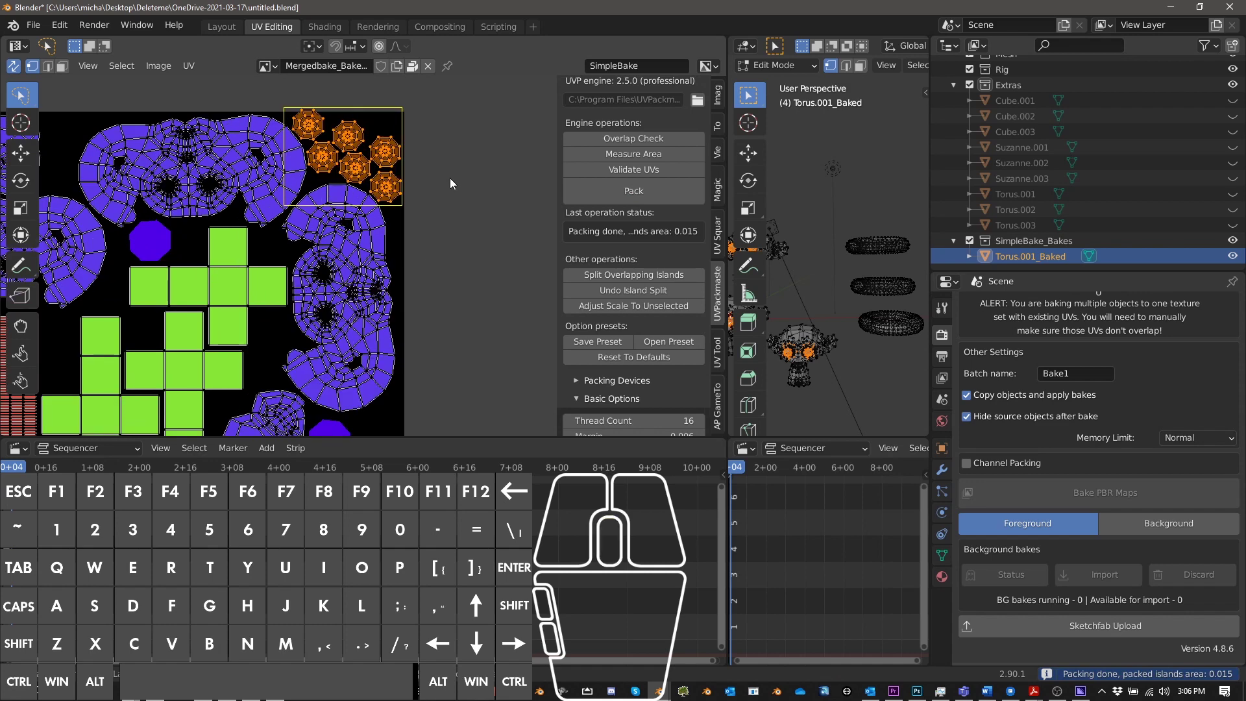
pyautogui.moveTo(450, 178); pyautogui.dragTo(475, 173, button='middle')
pyautogui.scroll(-3, 487, 182)
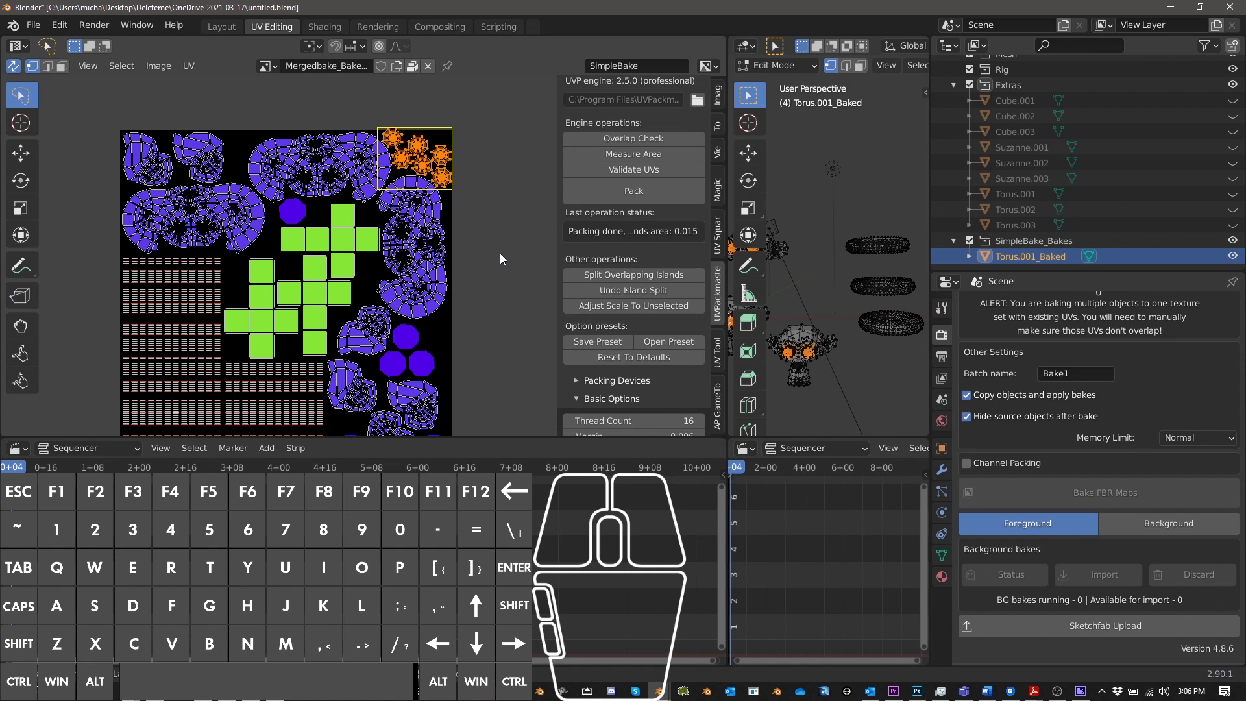
pyautogui.scroll(-2, 500, 254)
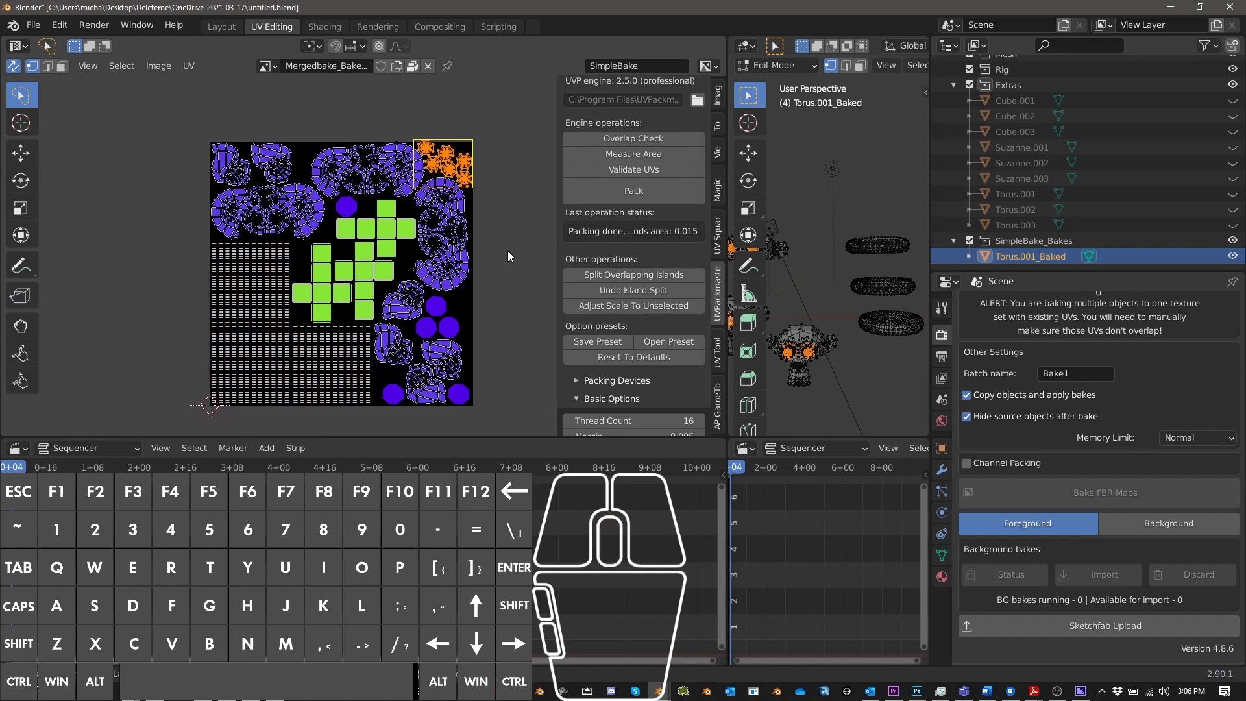
pyautogui.moveTo(507, 250); pyautogui.dragTo(516, 268, button='middle')
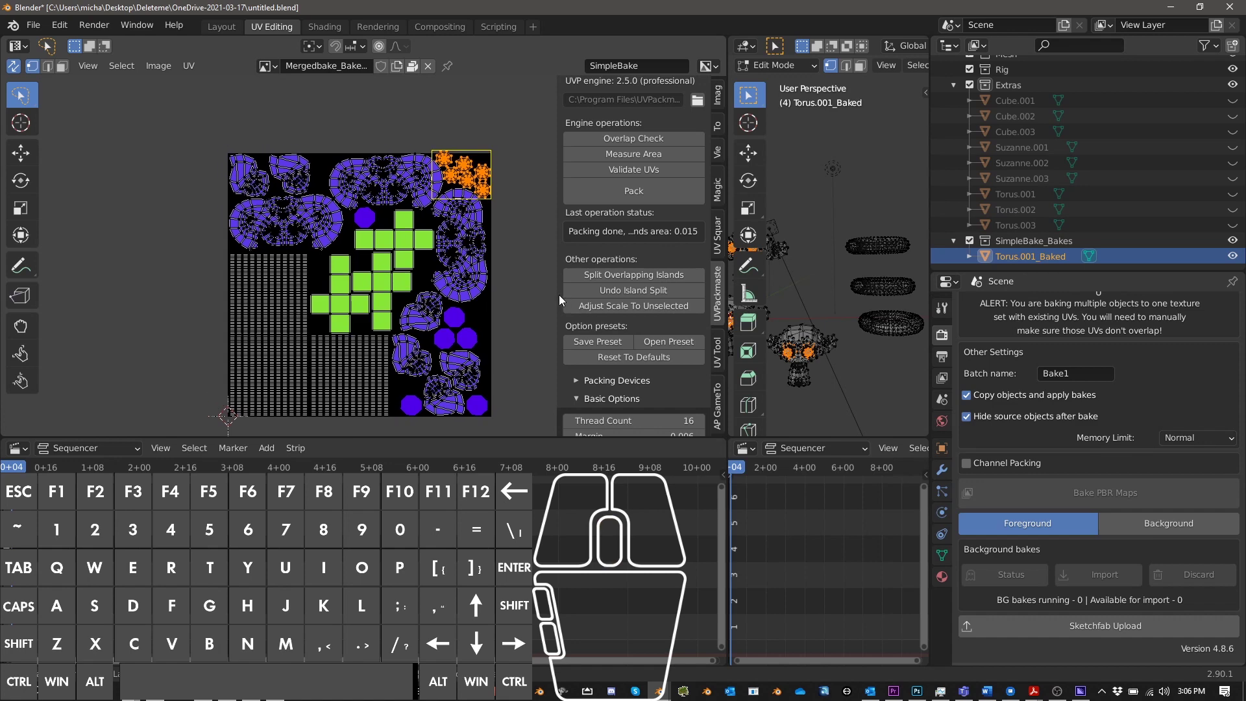
pyautogui.scroll(1, 559, 295)
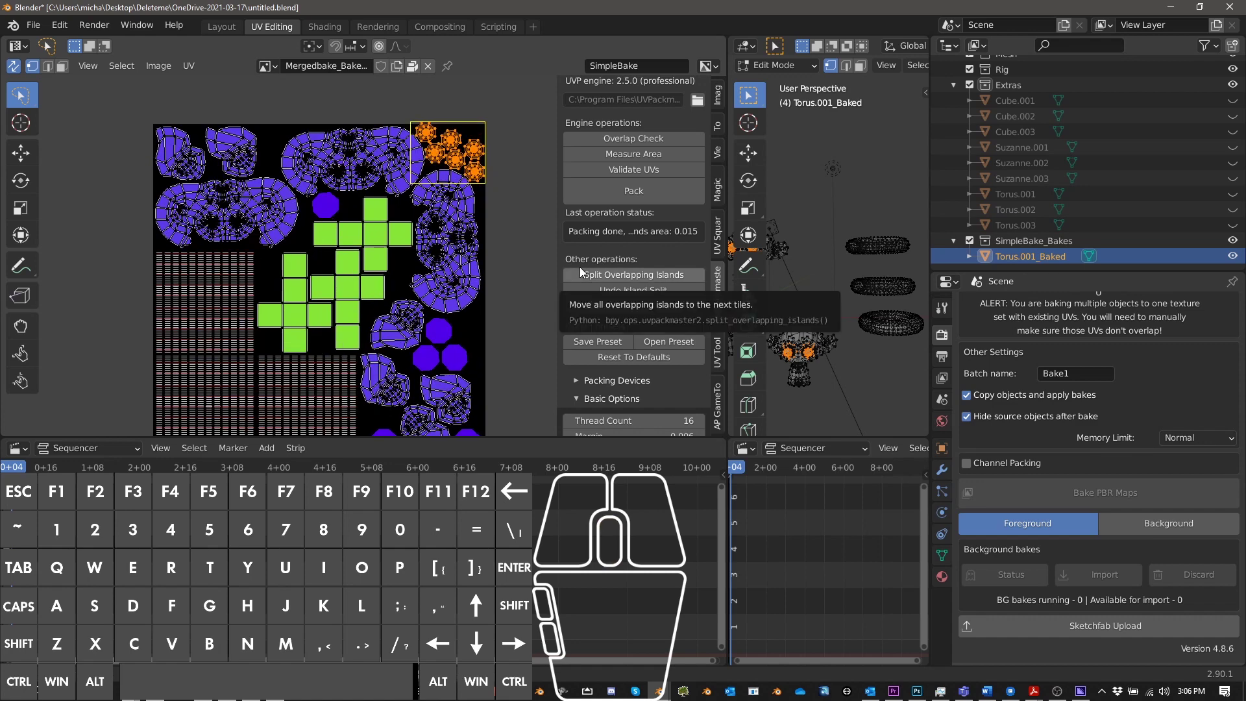